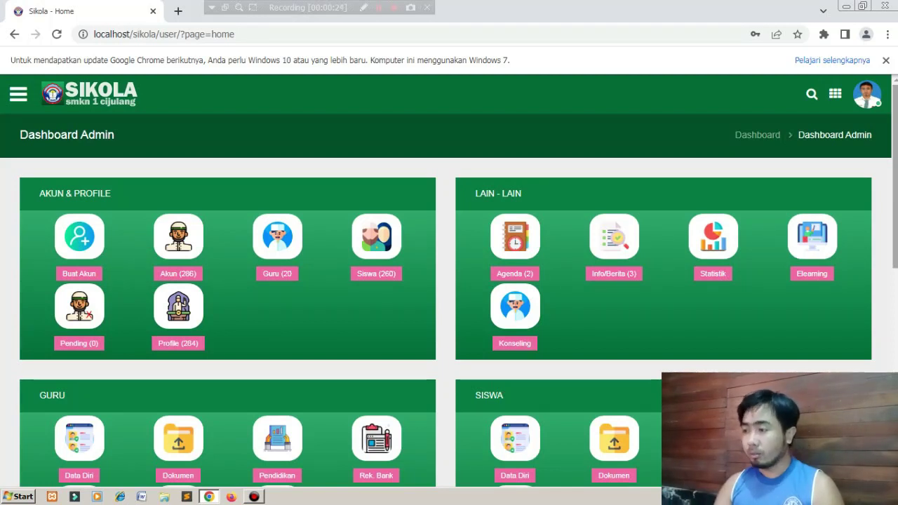
Scroll up and down the dashboard to look over its contents.
scroll(449, 295, "down", 4)
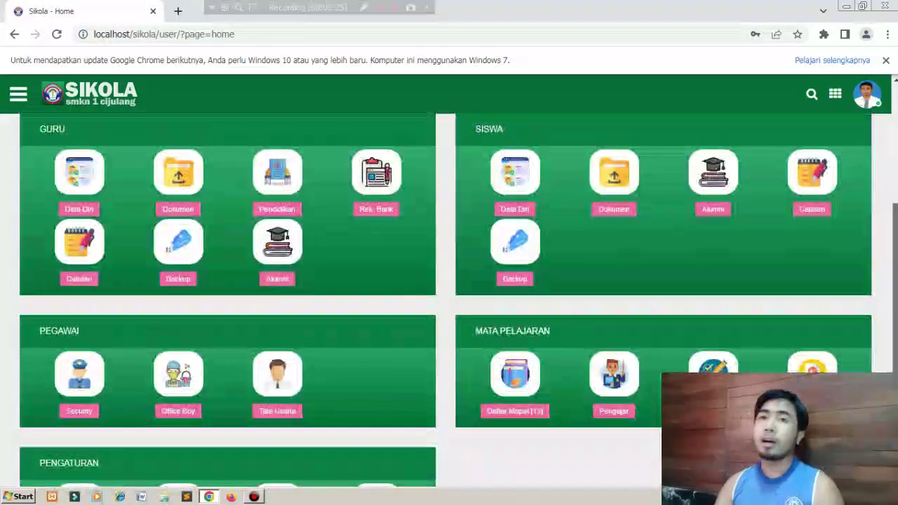
scroll(449, 295, "up", 2)
scroll(449, 295, "down", 1)
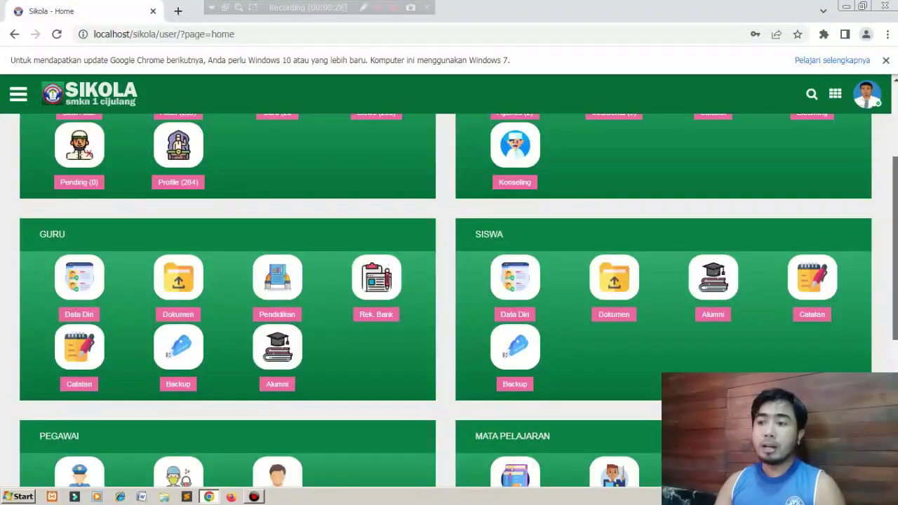
left_click_drag(896, 249, 895, 249)
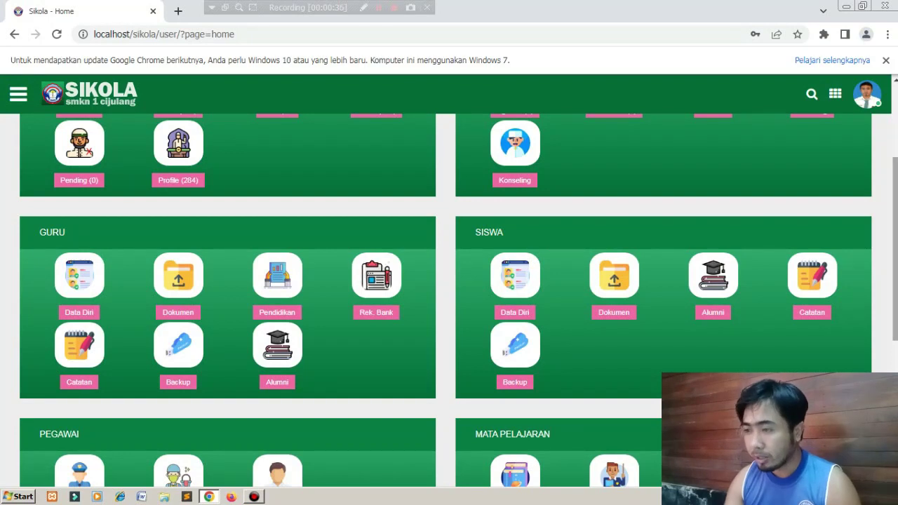
left_click_drag(895, 249, 895, 174)
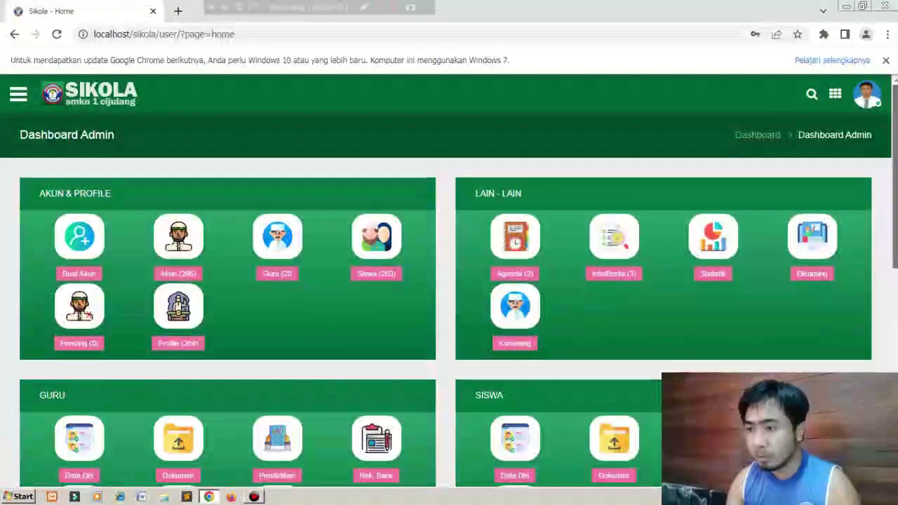
scroll(449, 287, "down", 1)
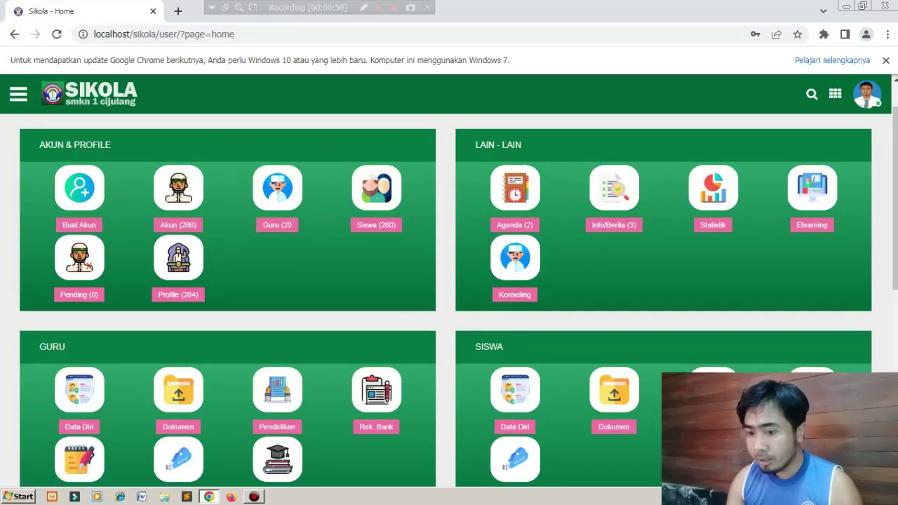
scroll(449, 302, "down", 3)
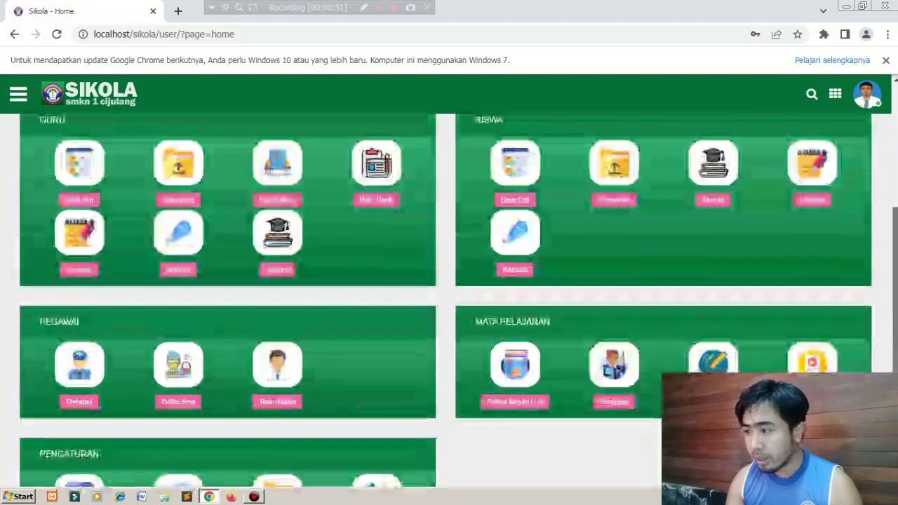
scroll(449, 302, "down", 3)
scroll(449, 302, "up", 5)
scroll(449, 301, "down", 2)
scroll(449, 302, "down", 3)
scroll(449, 302, "up", 3)
scroll(449, 301, "up", 2)
scroll(449, 302, "down", 1)
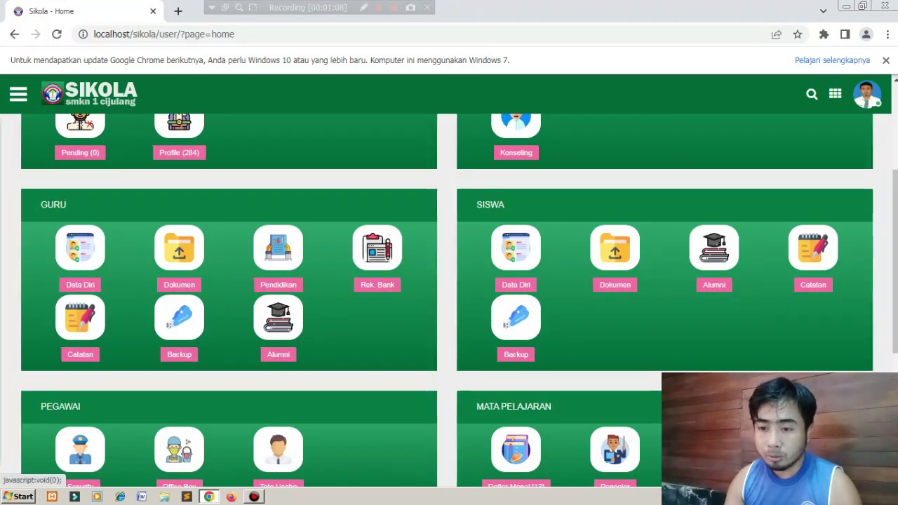
Expand the side menu, check the card printing link's options, then collapse it.
left_click(19, 93)
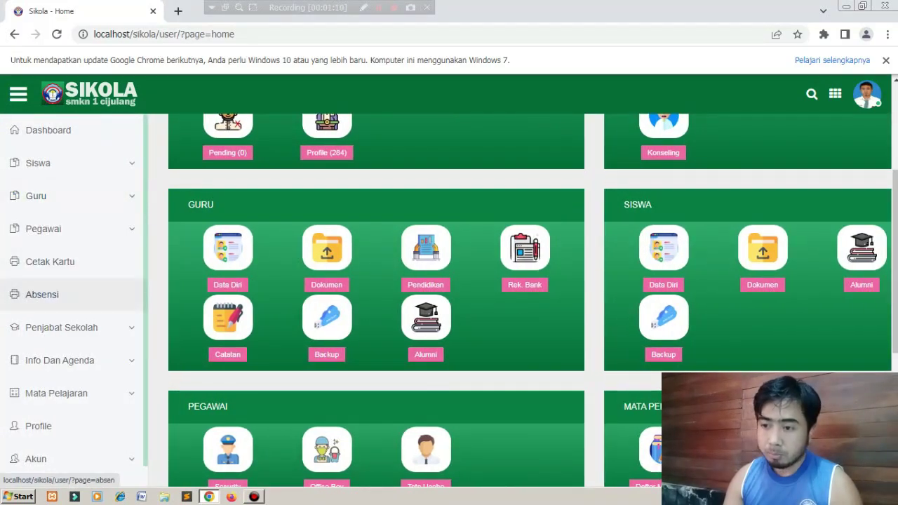
right_click(80, 263)
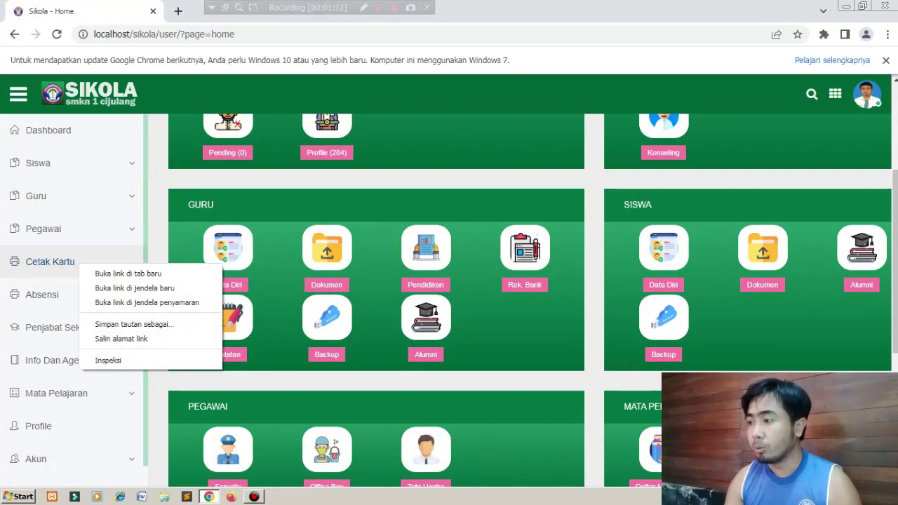
key("Escape")
scroll(519, 300, "up", 3)
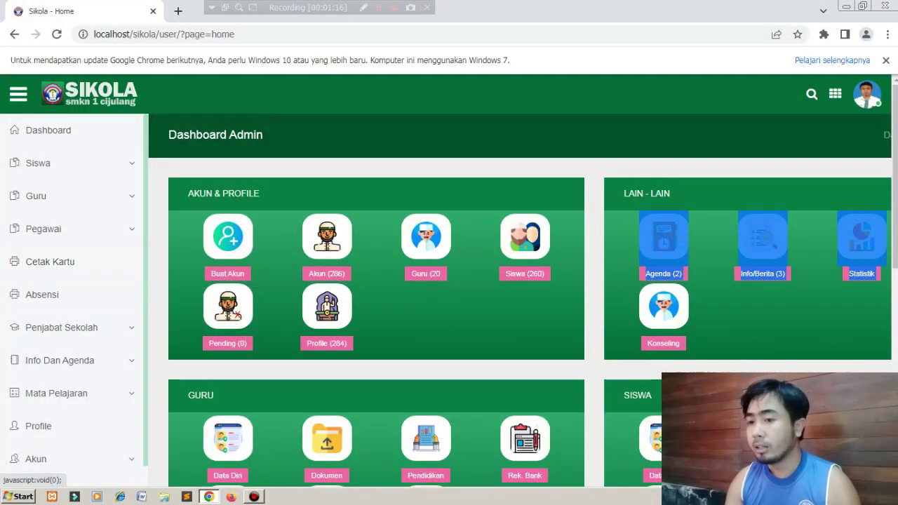
left_click(18, 94)
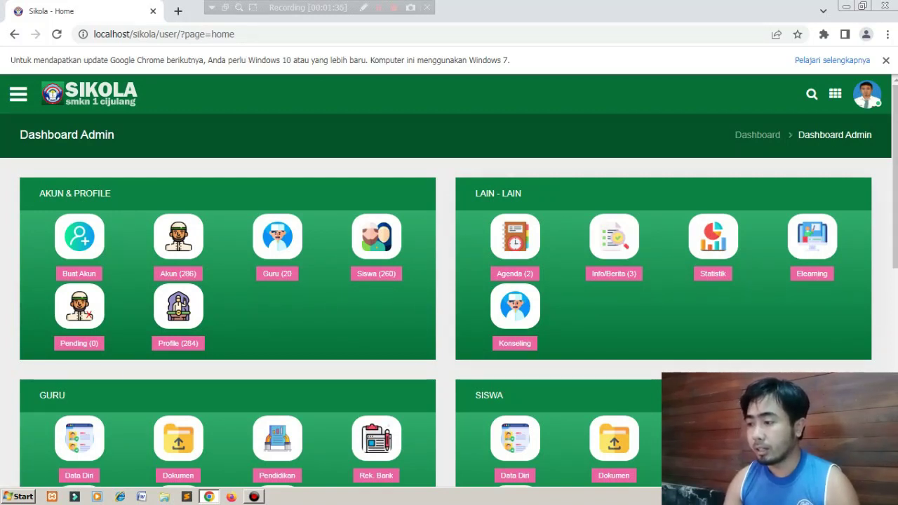
Open the statistics page in a new tab, scroll through it, then close it.
right_click(718, 236)
left_click(750, 247)
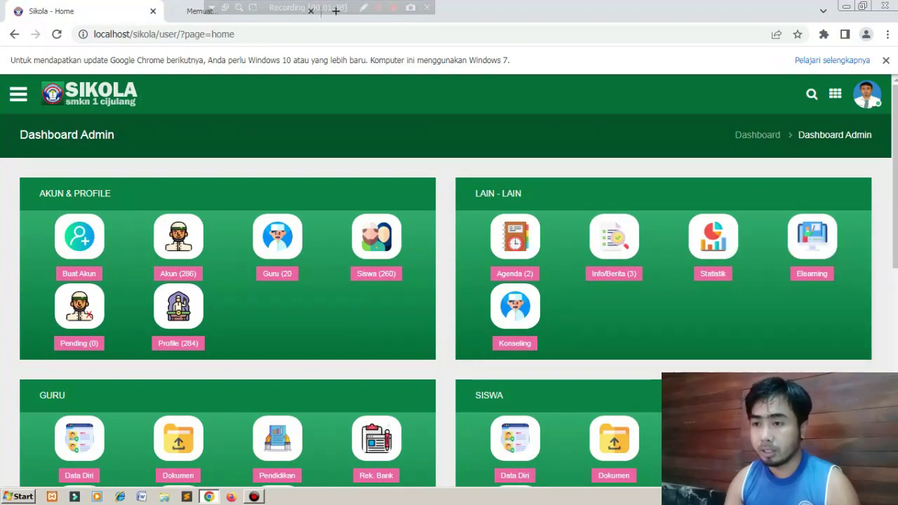
left_click(204, 12)
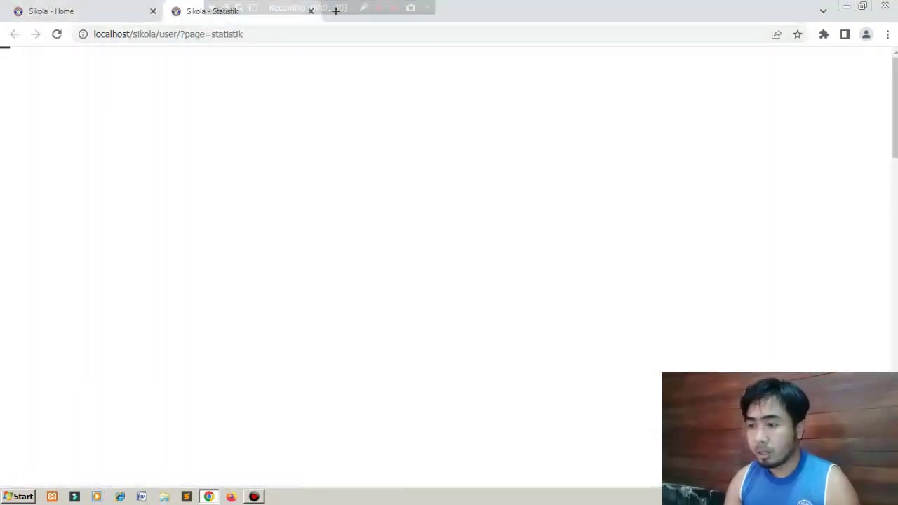
scroll(449, 266, "down", 2)
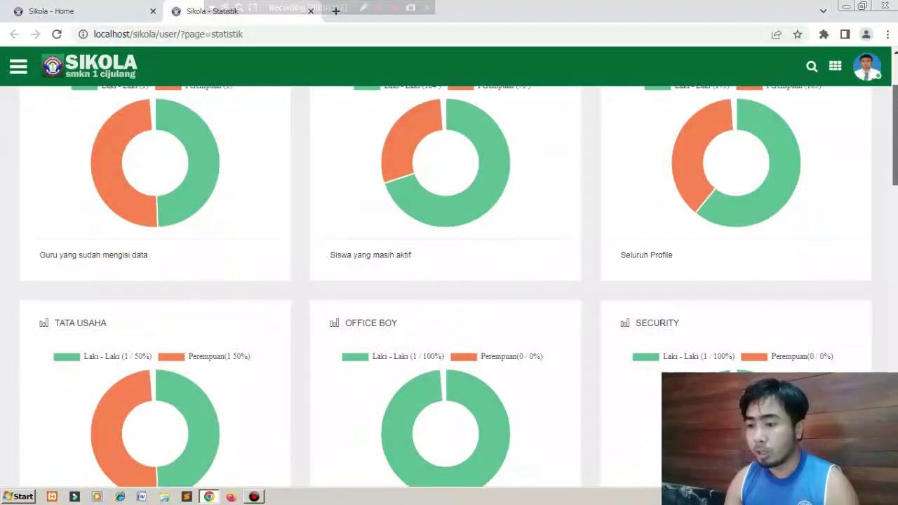
scroll(449, 280, "up", 1)
scroll(449, 281, "down", 3)
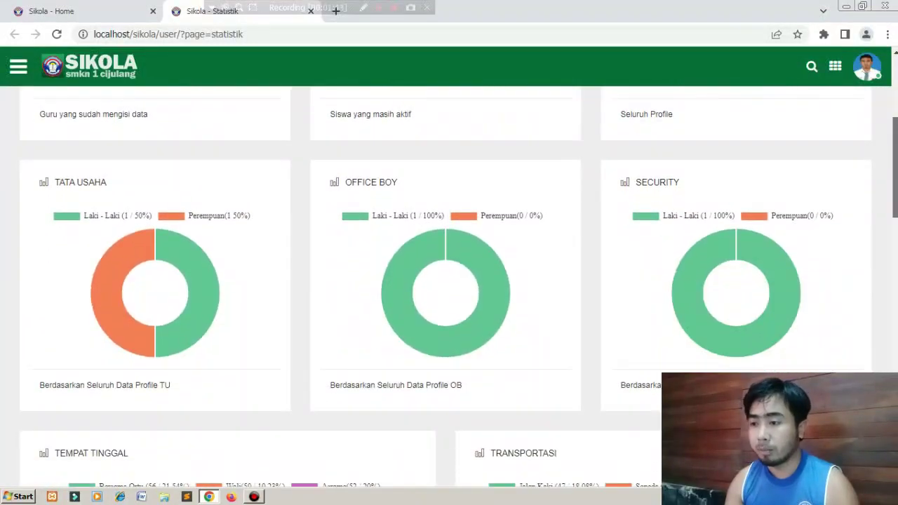
scroll(449, 281, "up", 3)
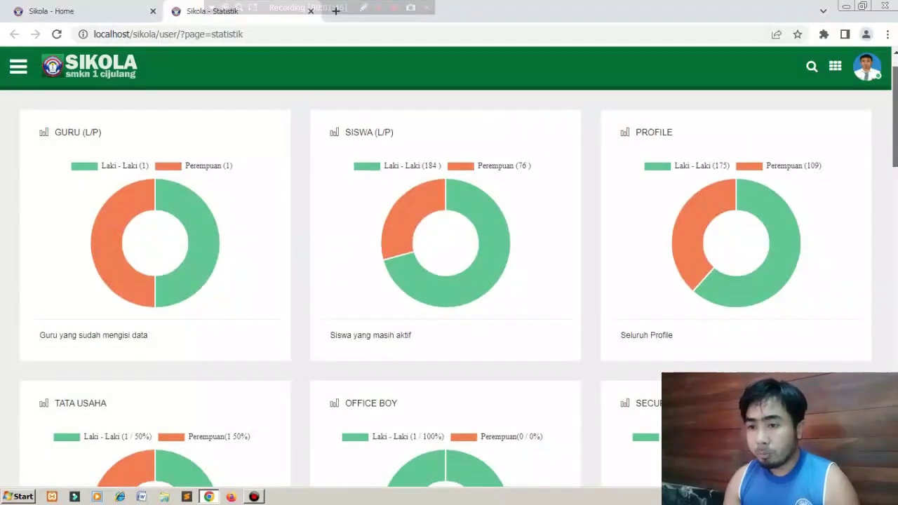
scroll(449, 280, "down", 5)
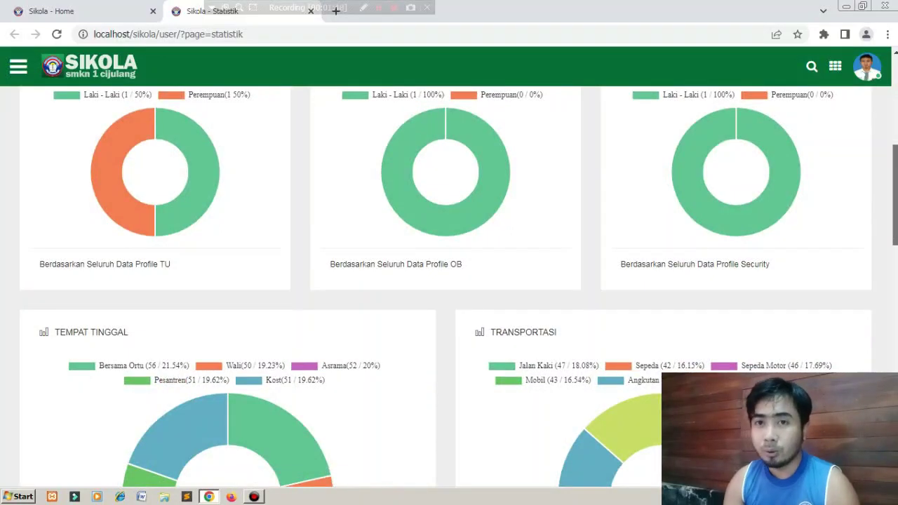
scroll(448, 281, "up", 1)
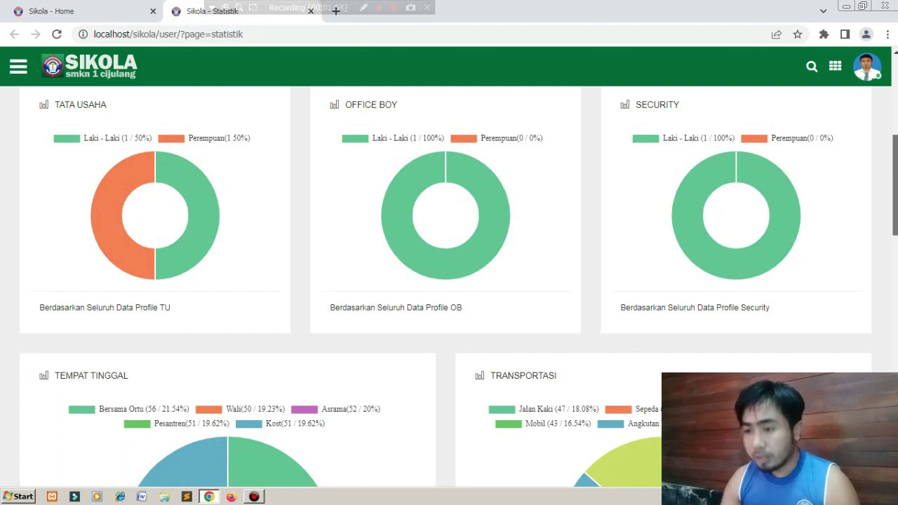
scroll(449, 281, "down", 5)
scroll(449, 280, "up", 4)
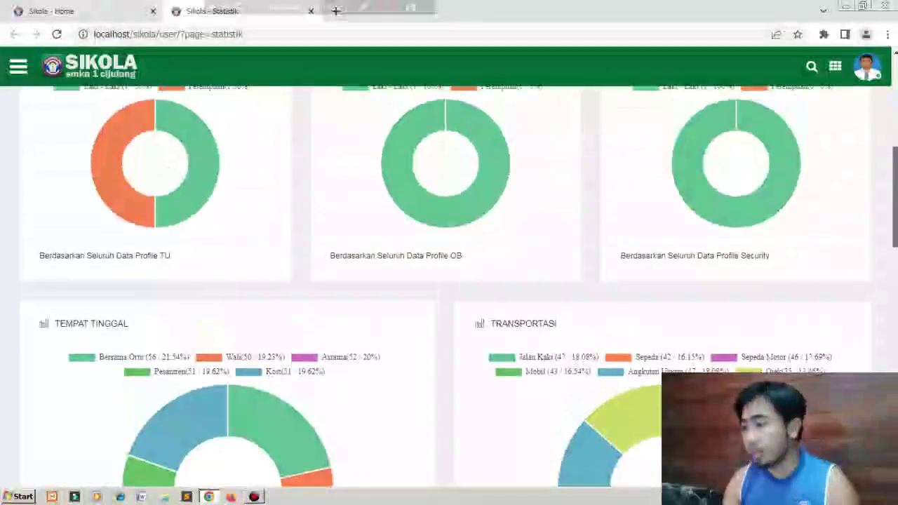
scroll(449, 281, "down", 4)
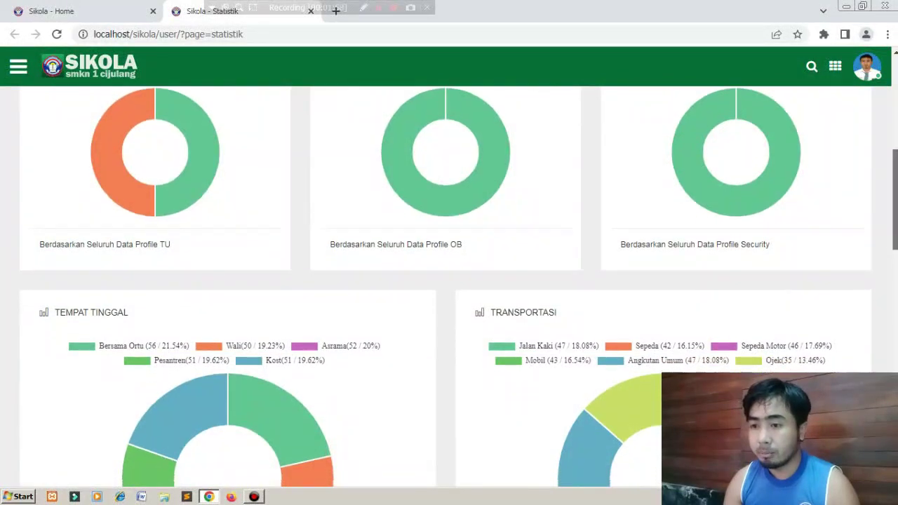
scroll(449, 280, "up", 2)
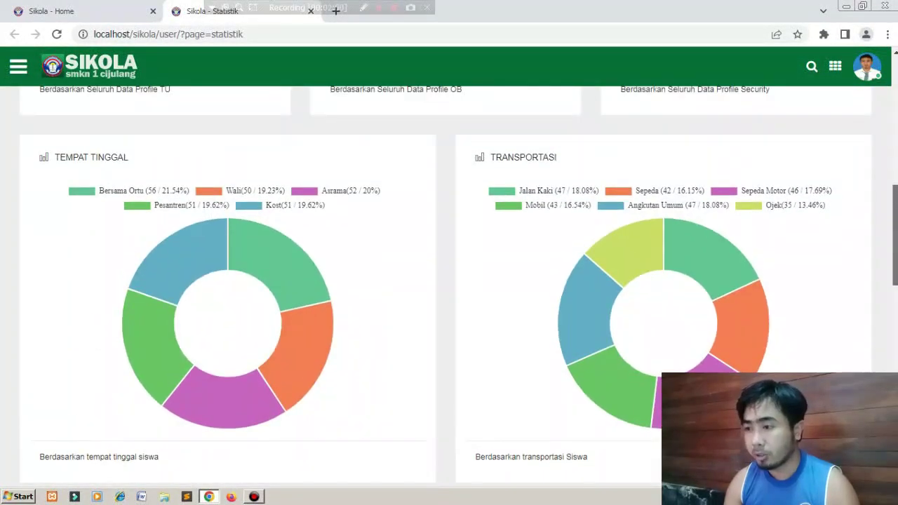
scroll(449, 281, "down", 4)
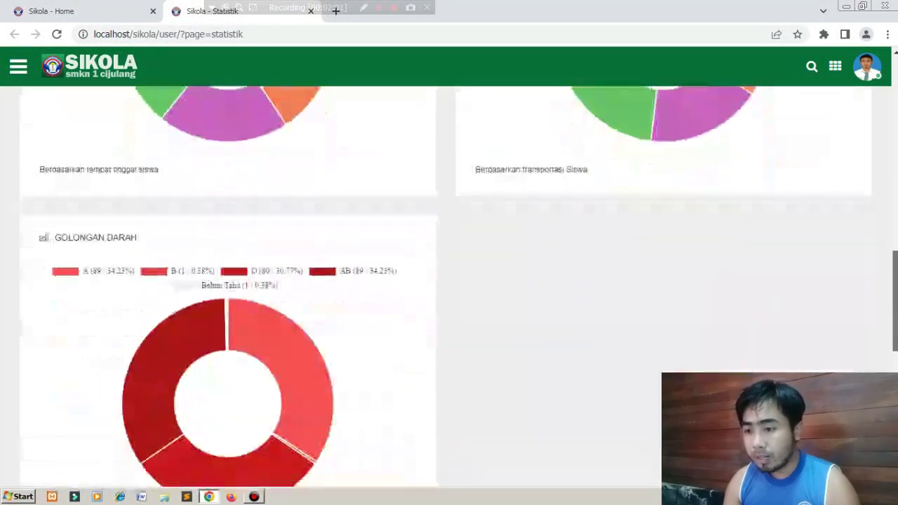
scroll(449, 280, "down", 5)
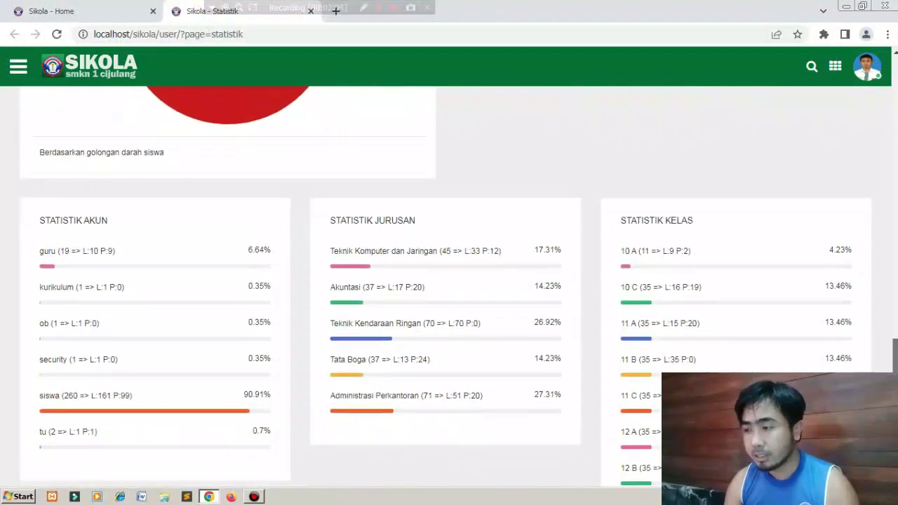
scroll(449, 281, "down", 1)
left_click_drag(895, 393, 895, 392)
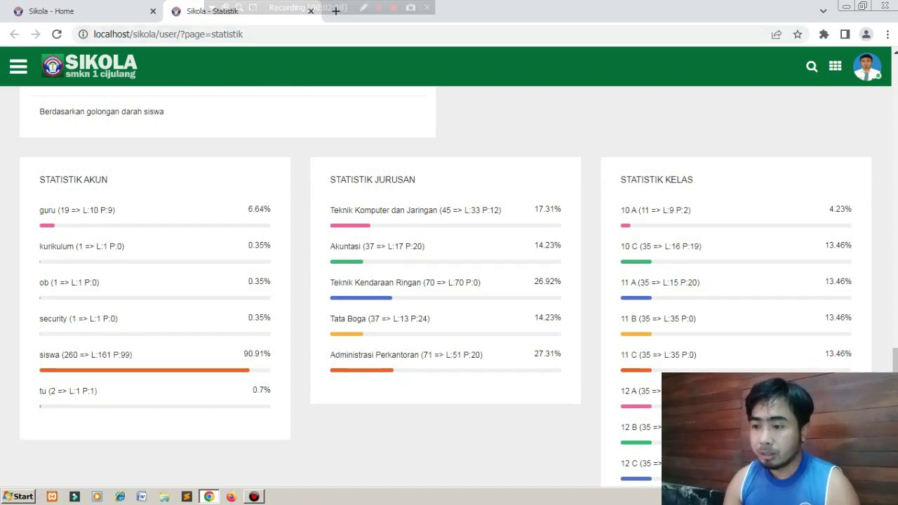
left_click(310, 11)
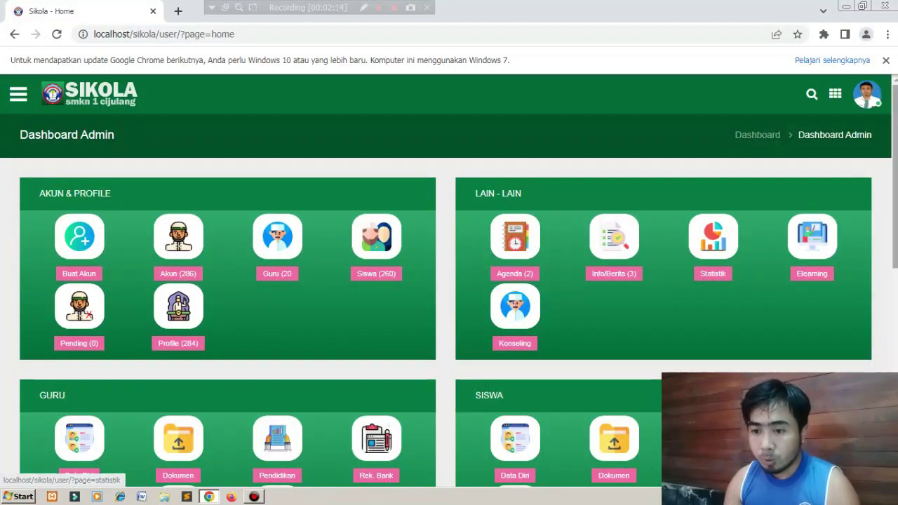
Open Data Guru in a new tab, peek at its bulk actions, then close it.
scroll(449, 281, "down", 3)
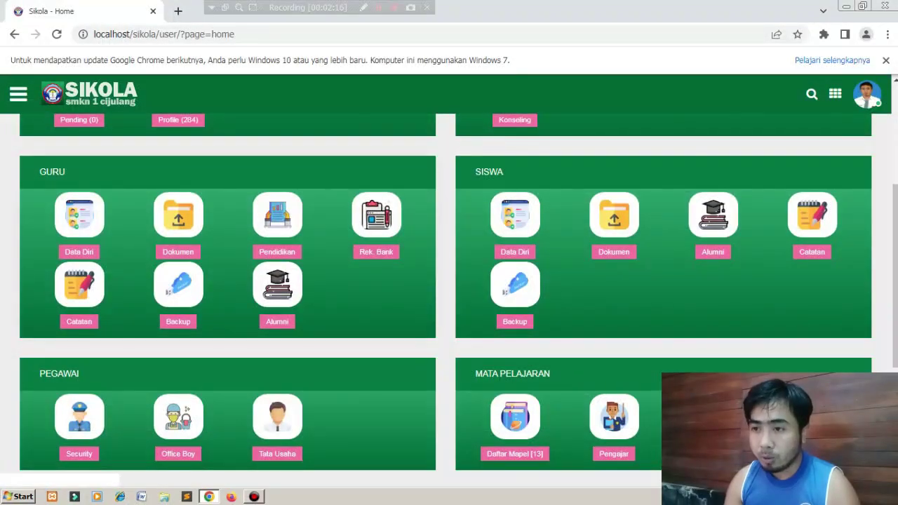
right_click(60, 205)
left_click(117, 216)
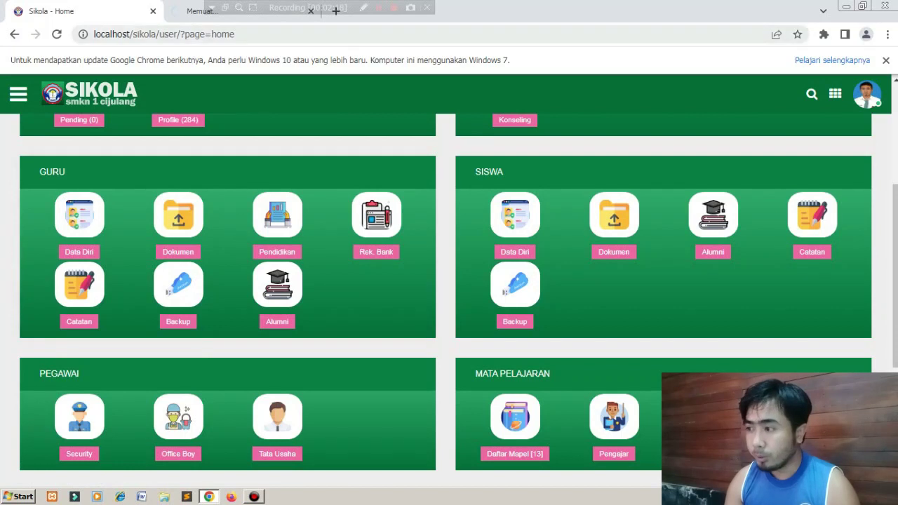
left_click(259, 15)
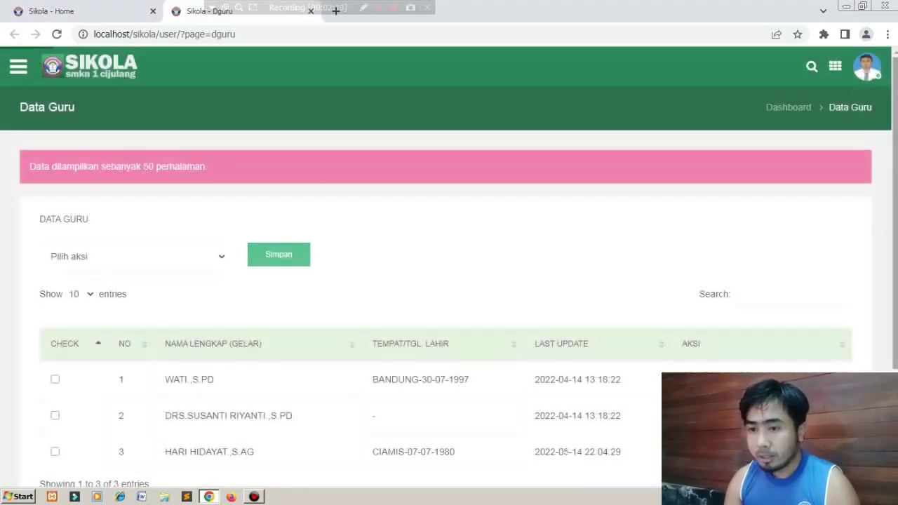
scroll(449, 281, "down", 2)
scroll(449, 252, "up", 1)
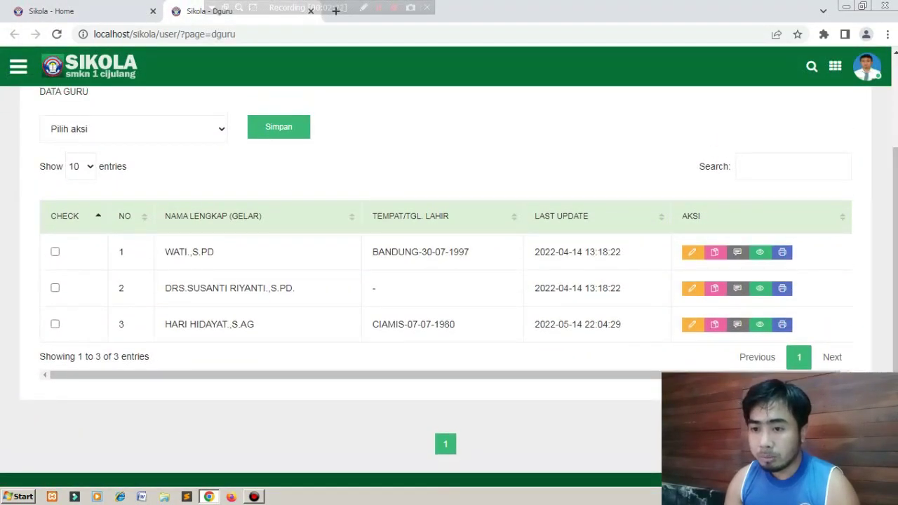
left_click(133, 128)
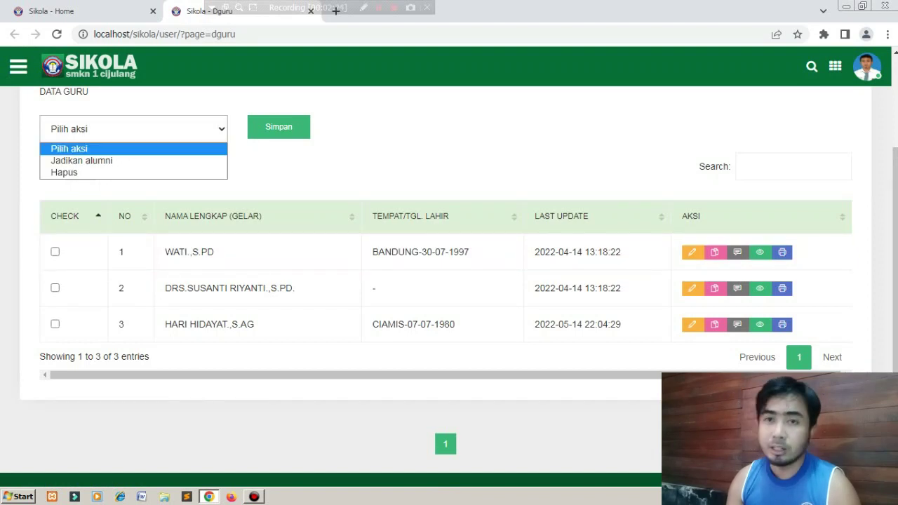
key("Escape")
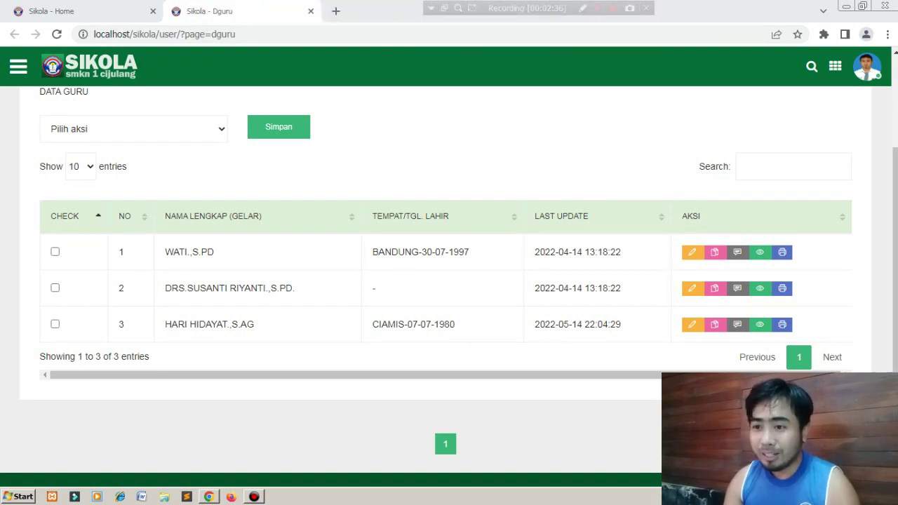
left_click(310, 12)
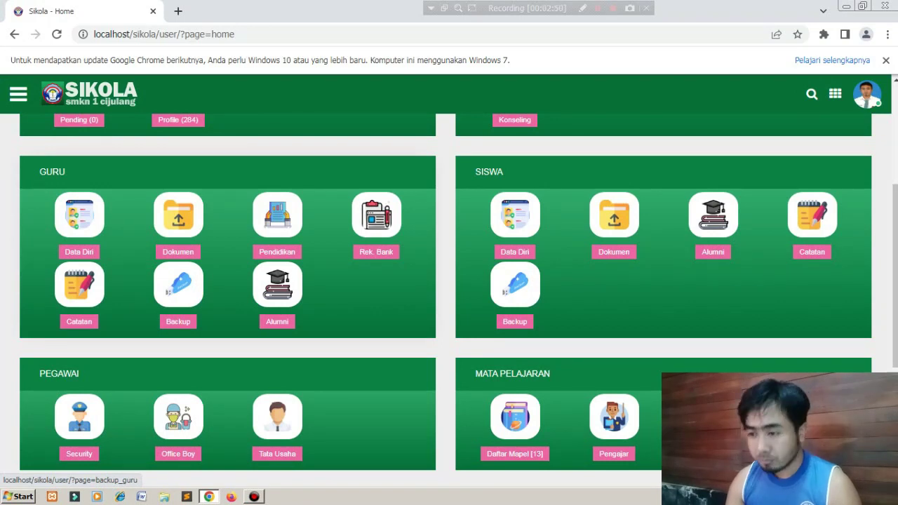
Open the student personal data page (Data Diri) in a new tab and switch to it.
right_click(166, 276)
left_click(131, 261)
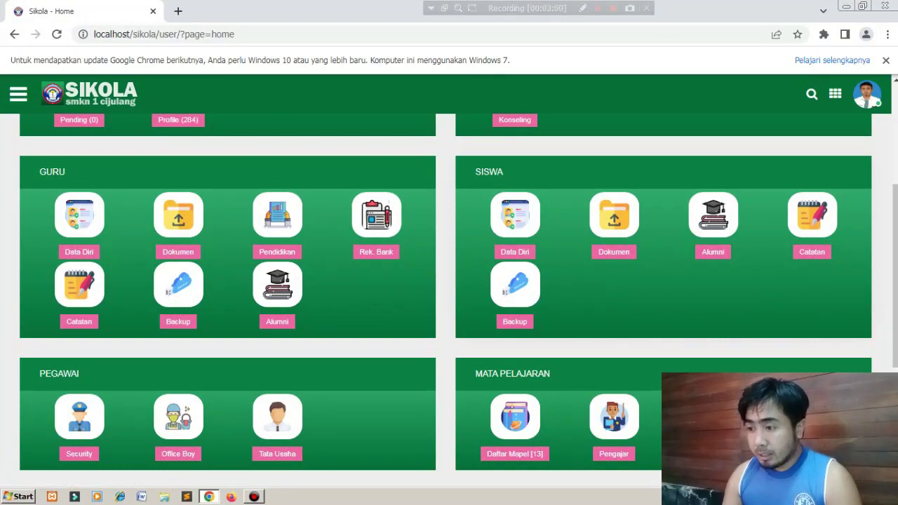
right_click(529, 211)
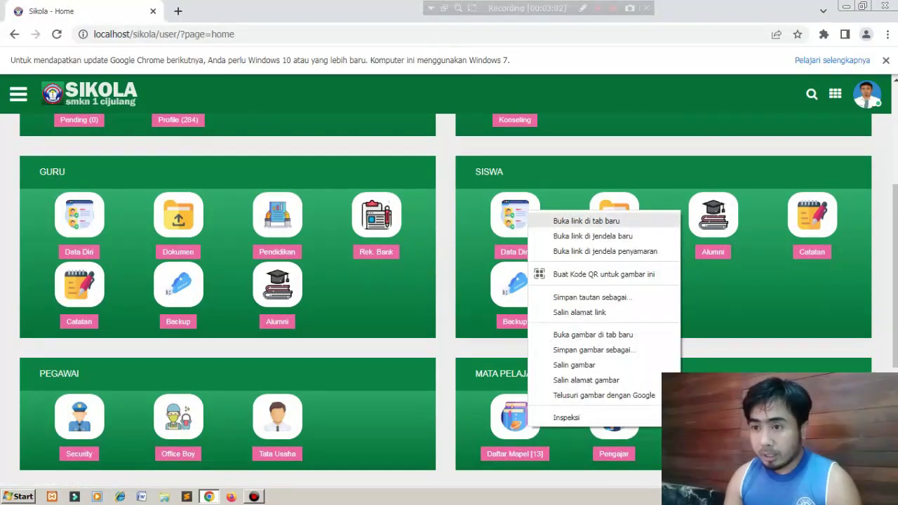
left_click(585, 220)
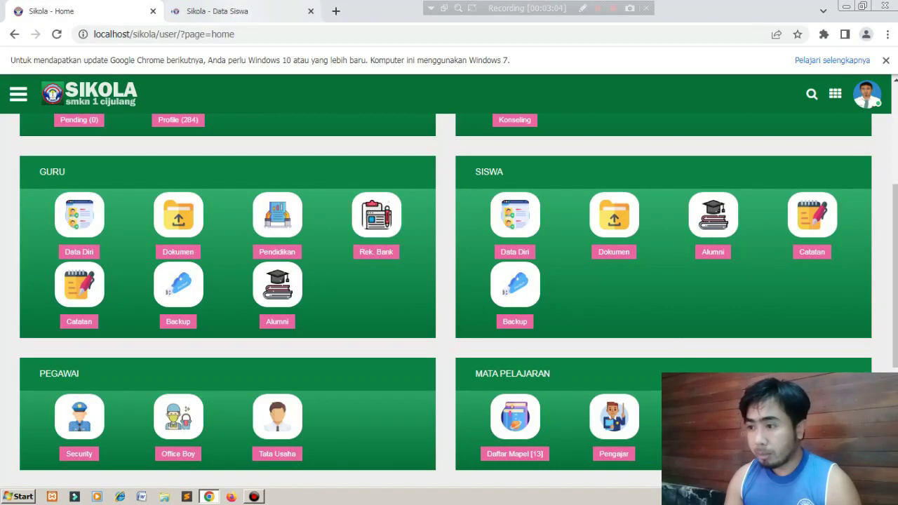
key("ctrl+Tab")
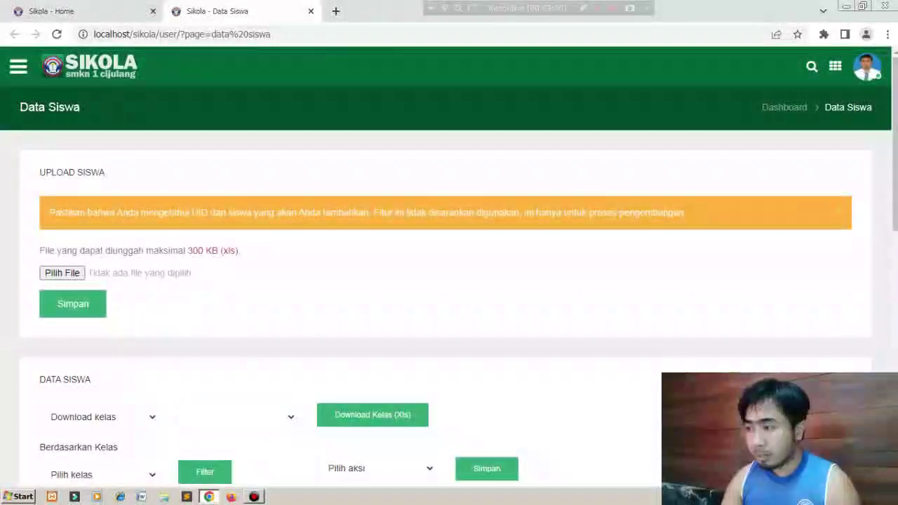
Check the class filter list, then page through student pages 2 to 5.
scroll(449, 280, "down", 8)
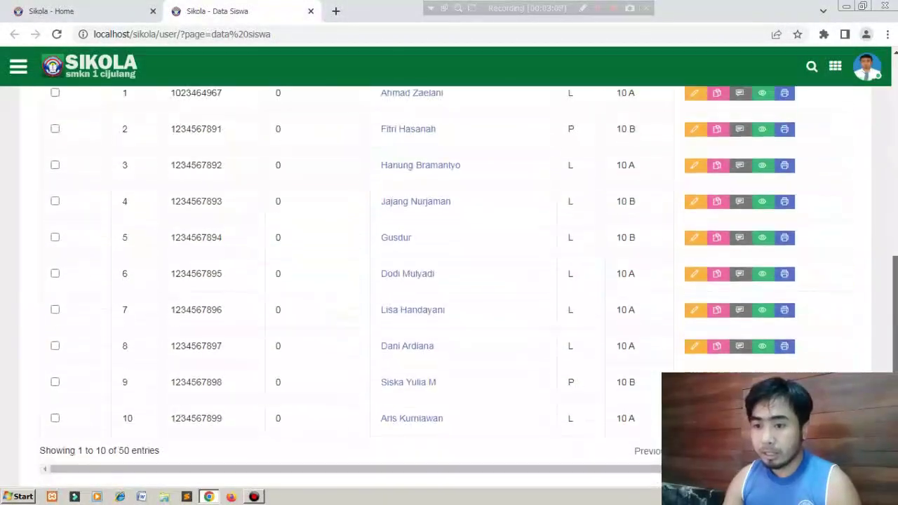
scroll(449, 280, "up", 4)
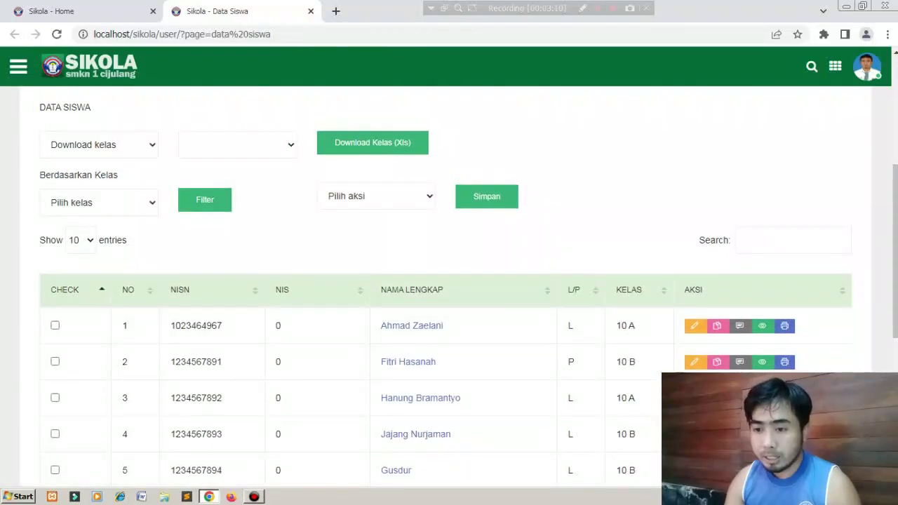
left_click(99, 203)
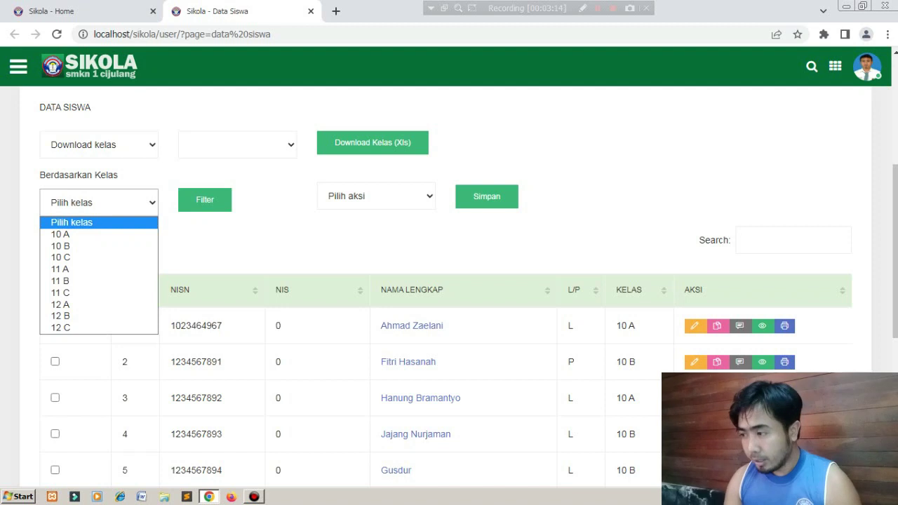
scroll(449, 280, "up", 3)
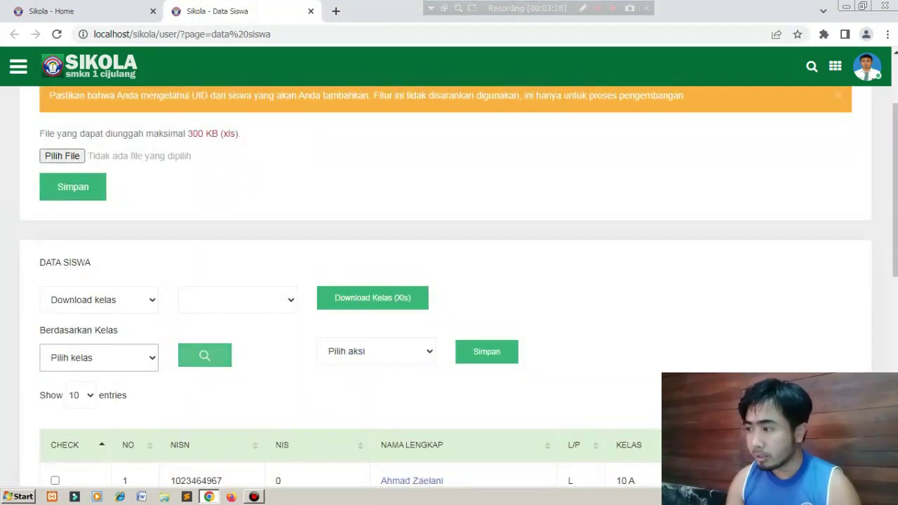
scroll(449, 281, "up", 2)
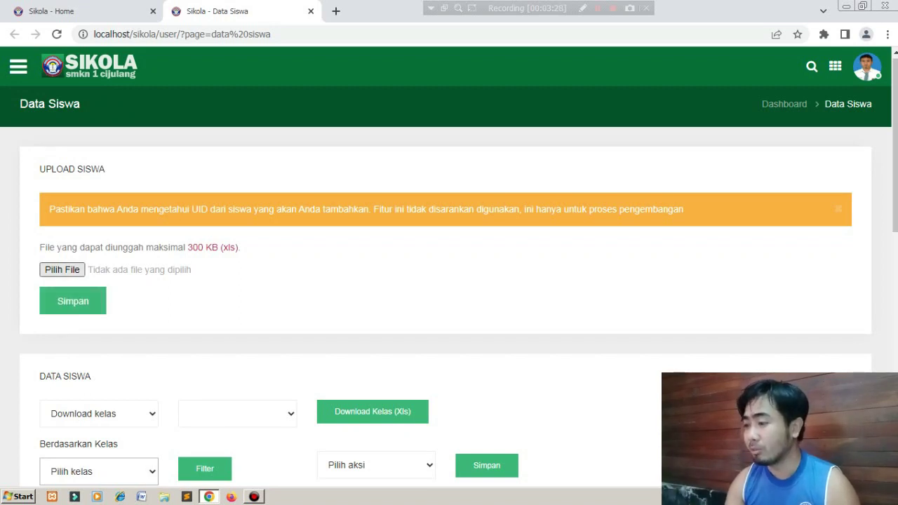
scroll(449, 280, "down", 7)
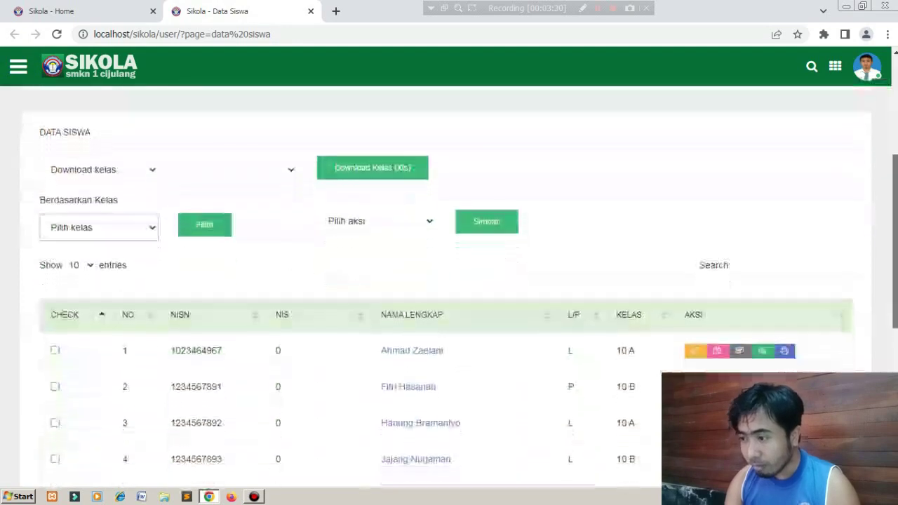
left_click(720, 332)
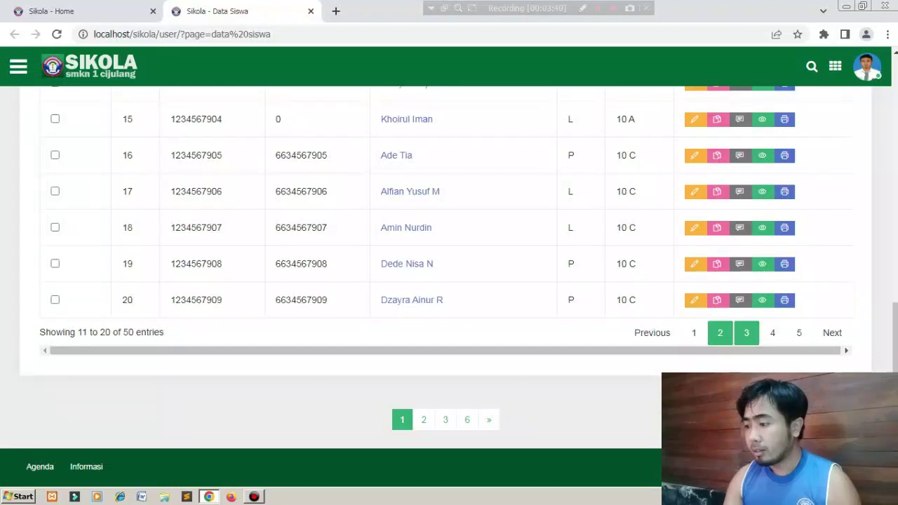
left_click(746, 333)
left_click(772, 333)
left_click(798, 333)
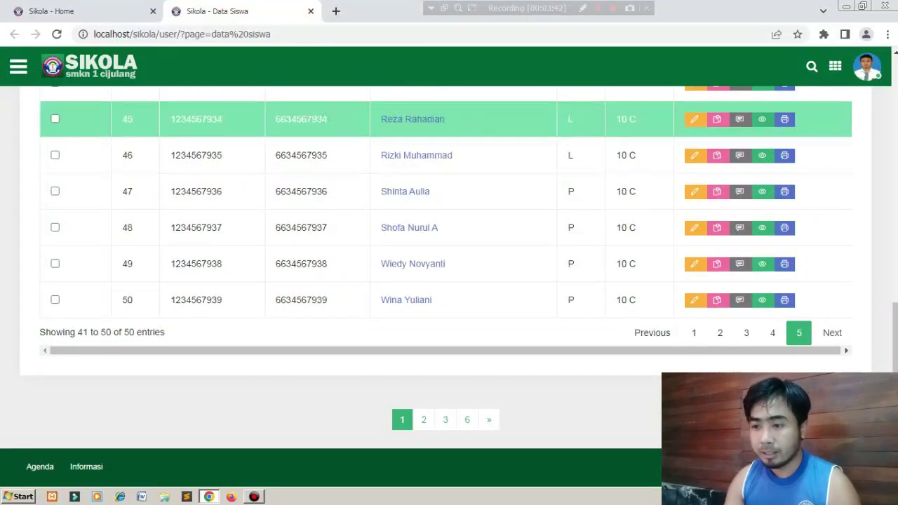
Return to Home and open the Akun accounts page in a new tab.
left_click(51, 10)
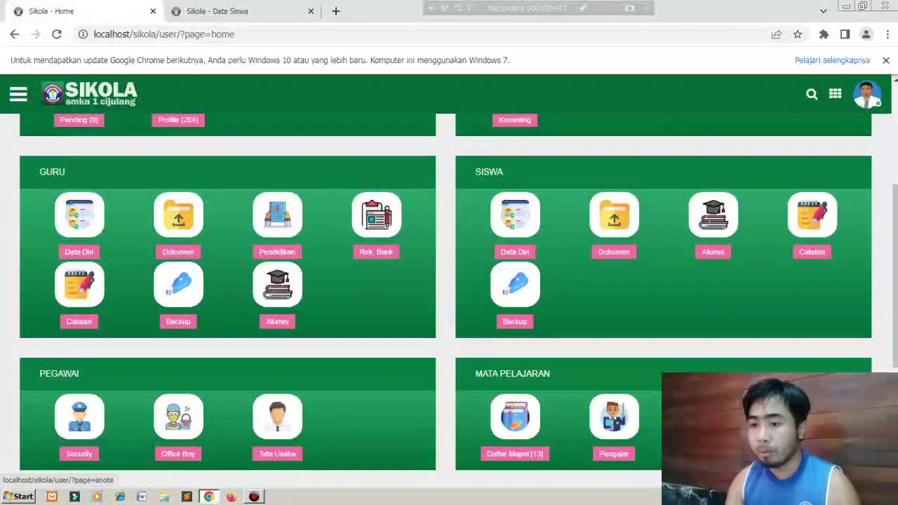
scroll(79, 309, "up", 3)
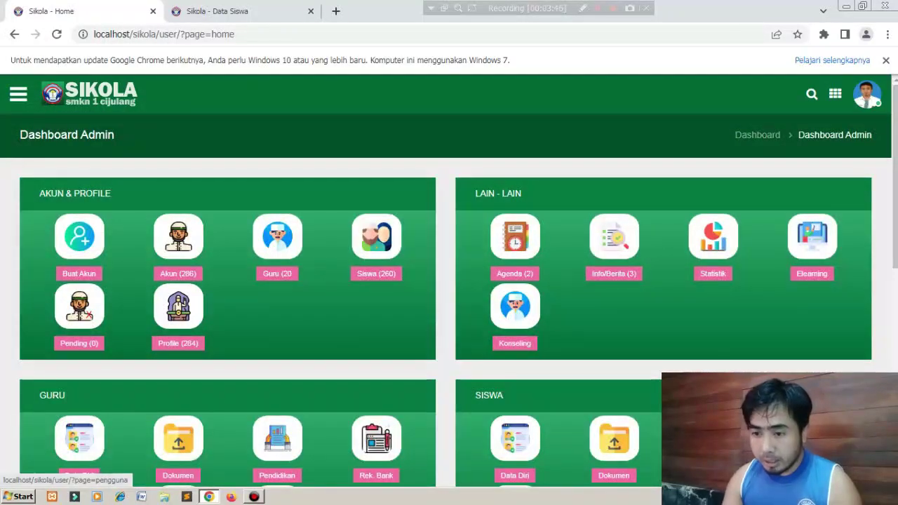
right_click(184, 238)
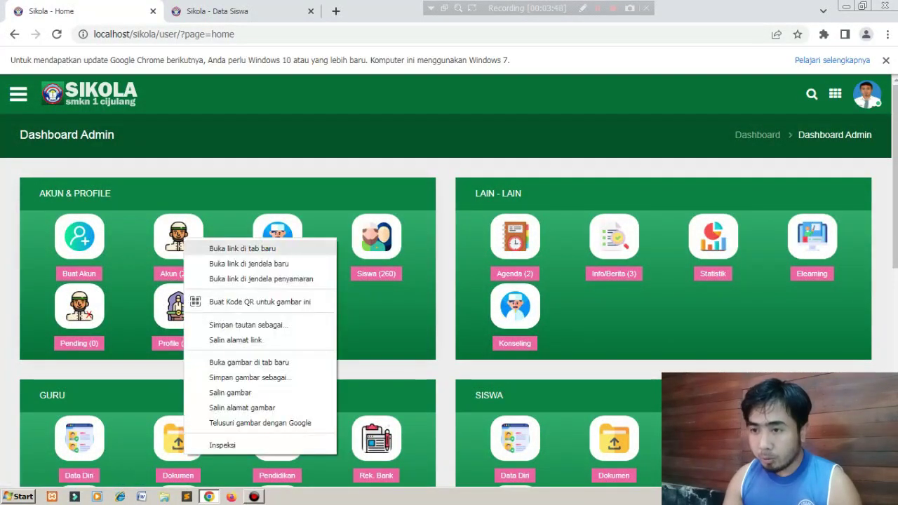
left_click(242, 249)
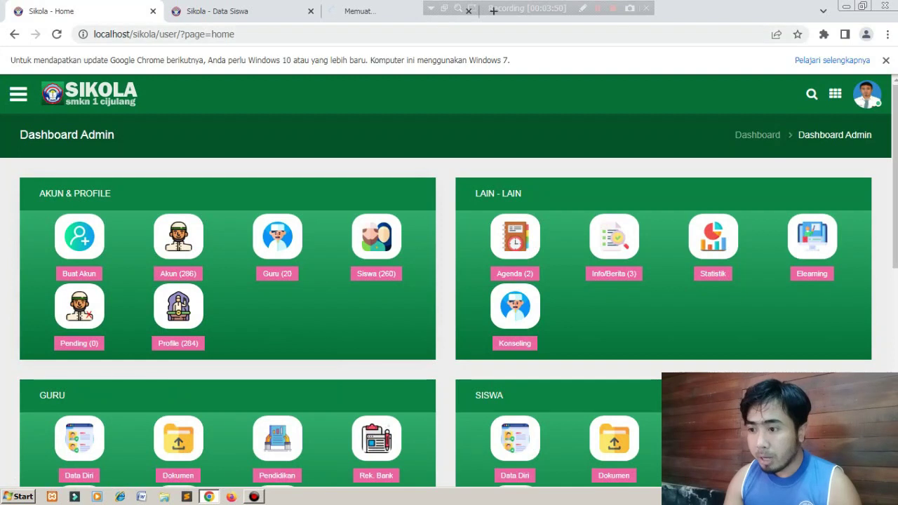
left_click(372, 11)
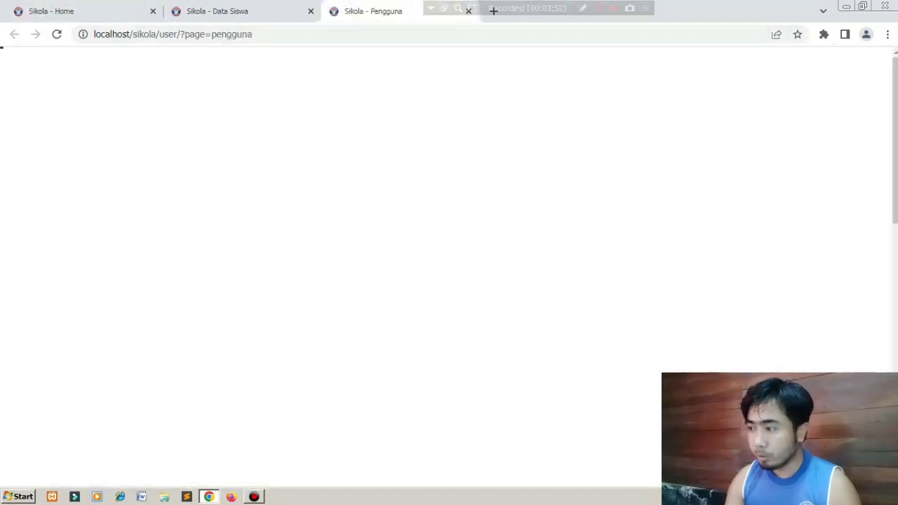
Scroll the Upload User section and Data Akun table, glance at Data Siswa, then close the accounts tab.
scroll(449, 281, "down", 2)
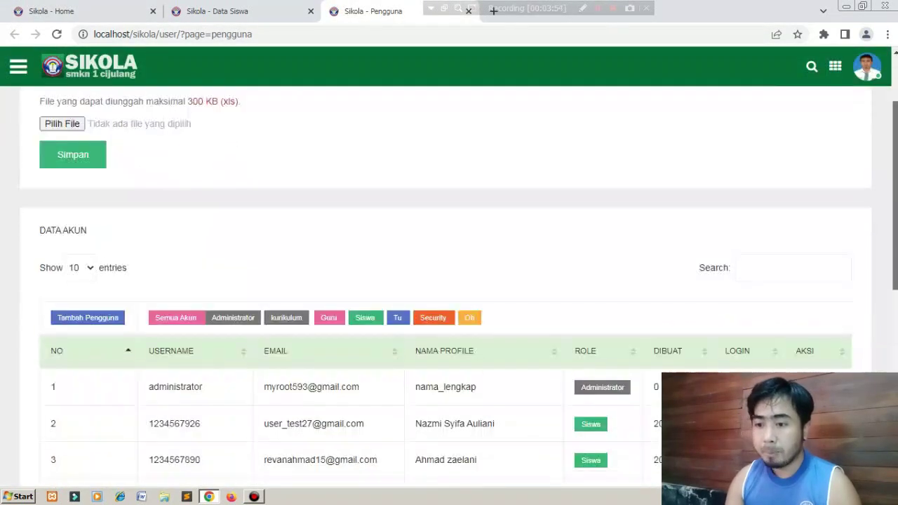
scroll(449, 281, "down", 1)
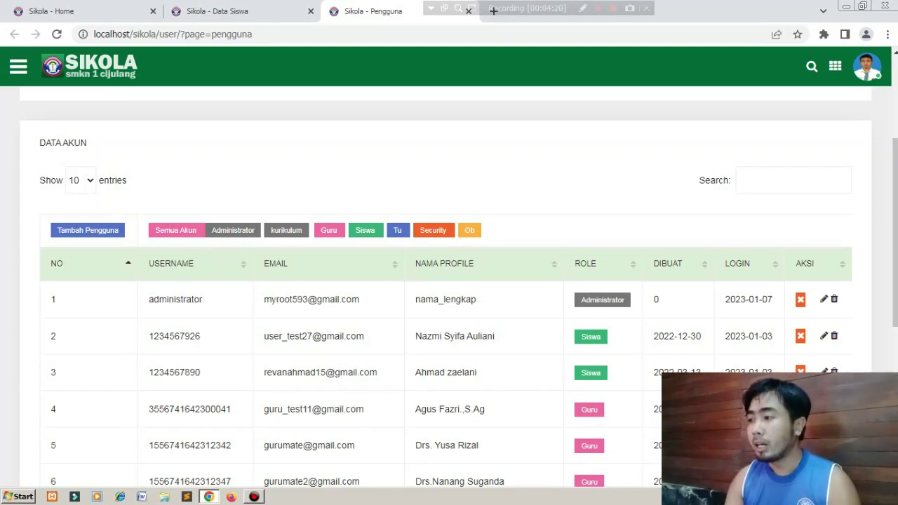
scroll(449, 281, "up", 3)
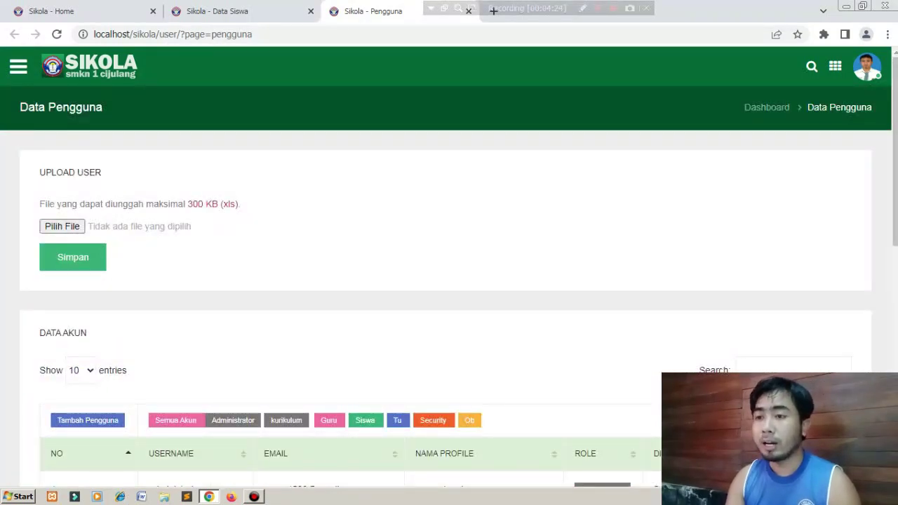
left_click(224, 10)
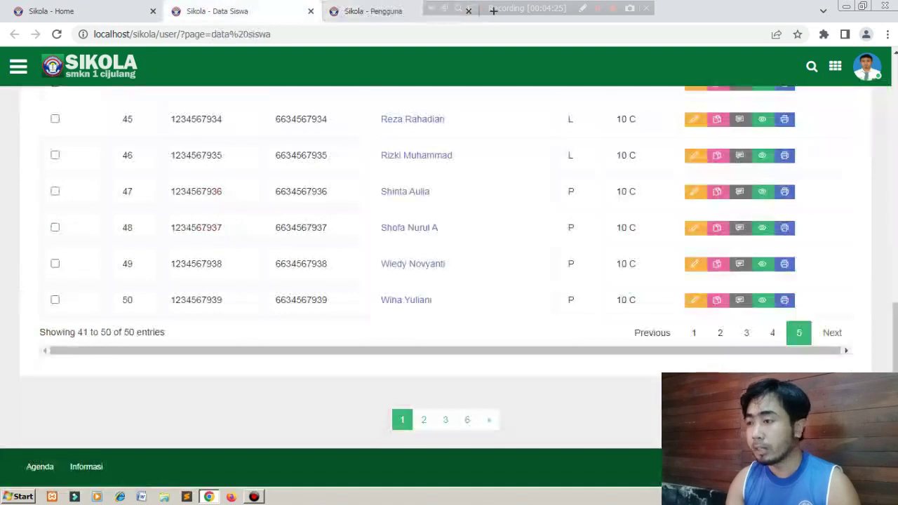
key("ctrl+Tab")
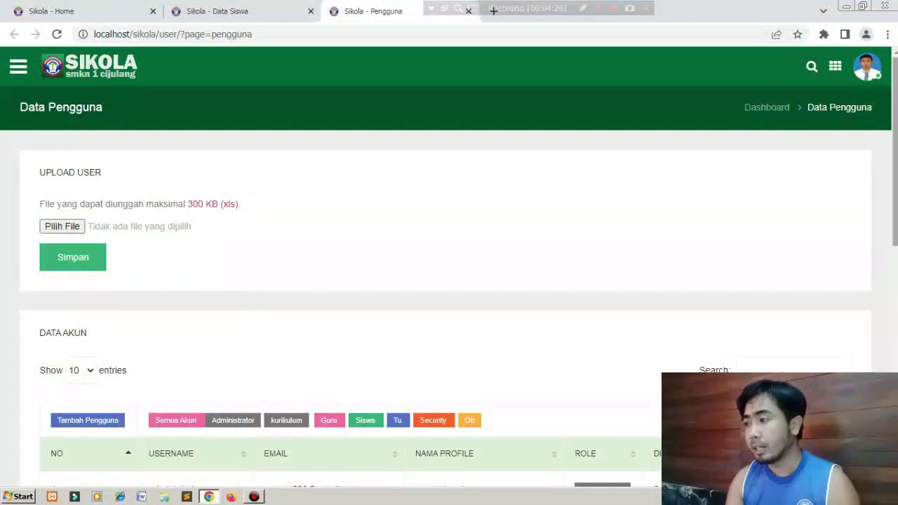
scroll(449, 281, "down", 2)
scroll(449, 281, "up", 2)
scroll(449, 281, "down", 4)
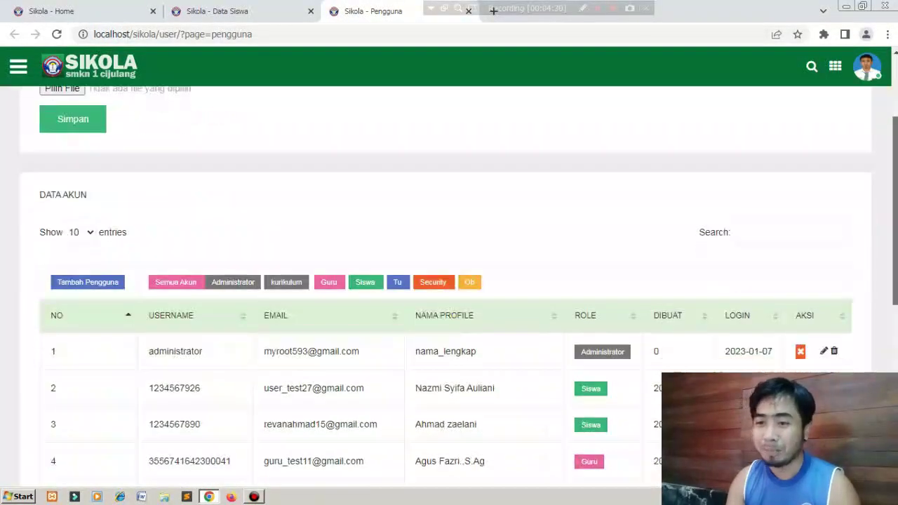
scroll(449, 280, "up", 4)
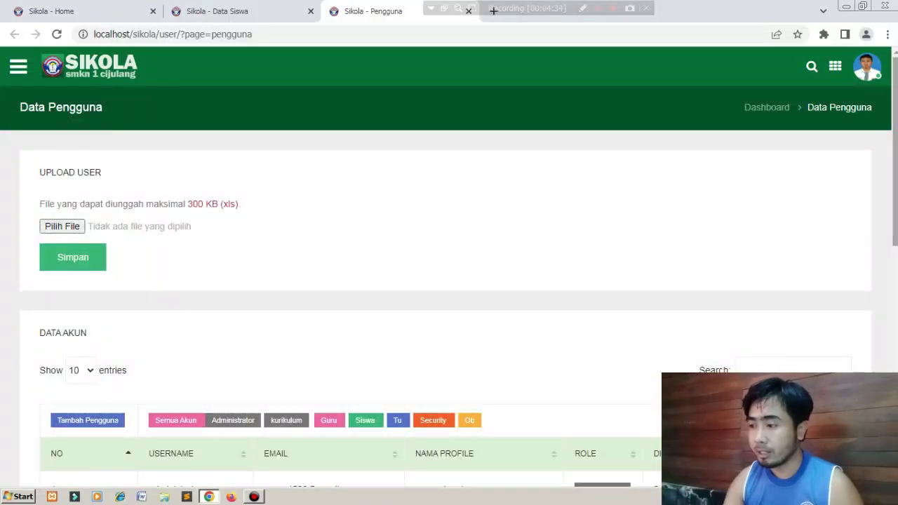
scroll(449, 281, "down", 5)
scroll(449, 280, "up", 5)
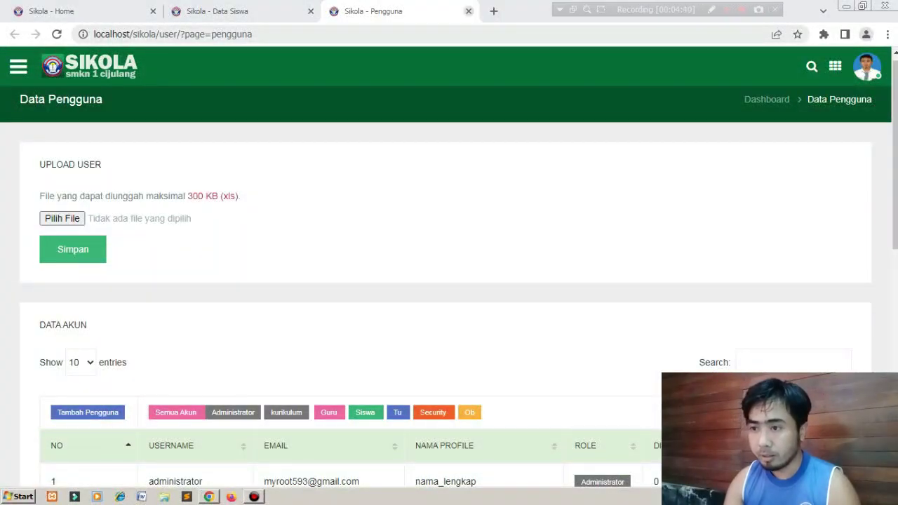
key("ctrl+w")
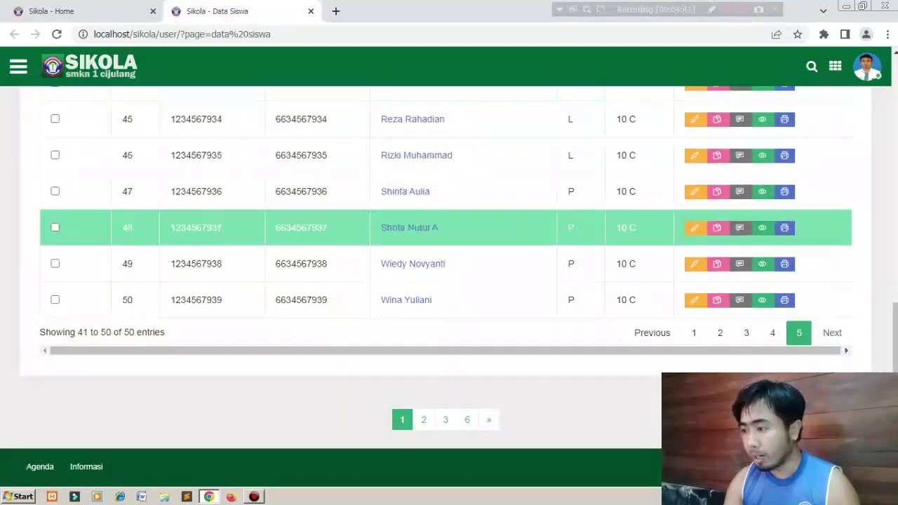
Open and close the class filter and Pilih aksi lists unchanged, then return to the dashboard.
scroll(421, 298, "up", 5)
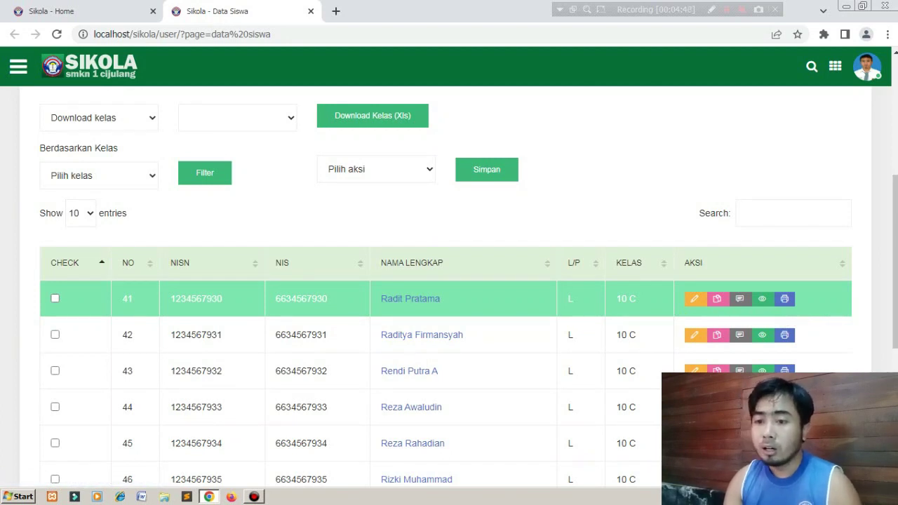
left_click(98, 175)
left_click(98, 175)
left_click(98, 175)
left_click(98, 176)
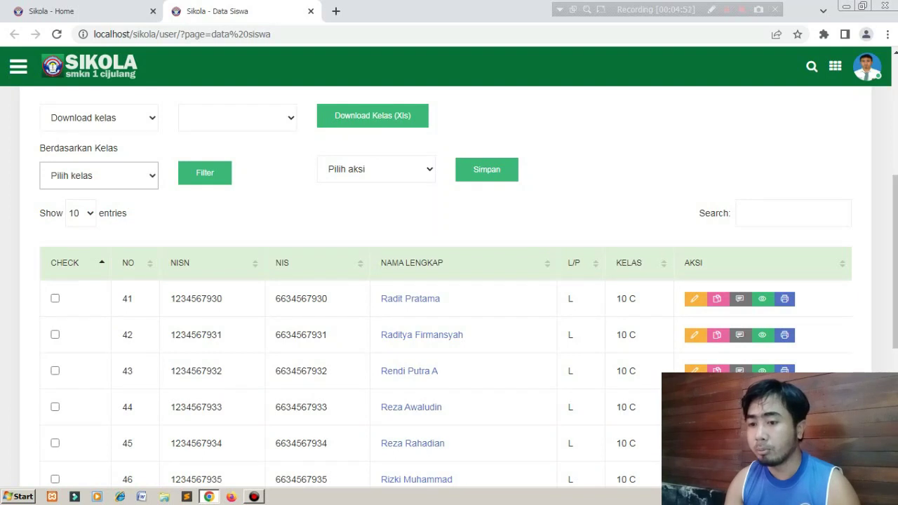
left_click(376, 170)
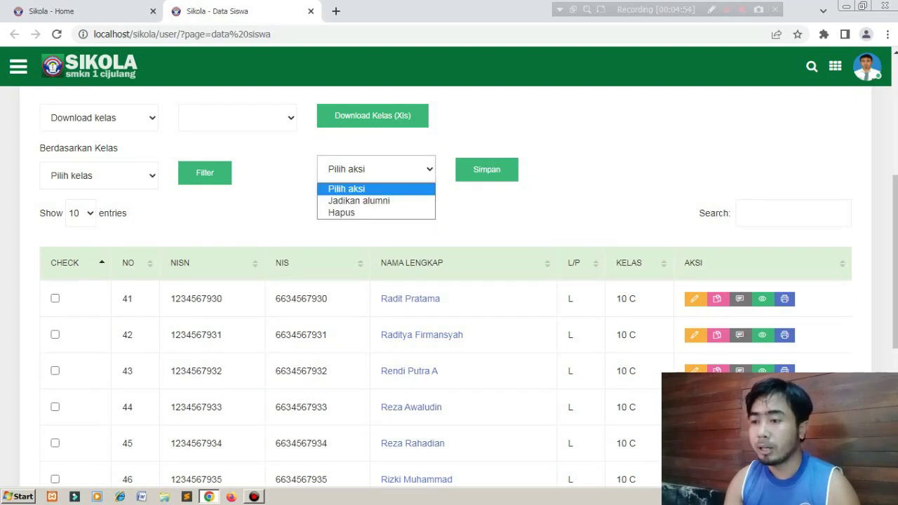
key("Escape")
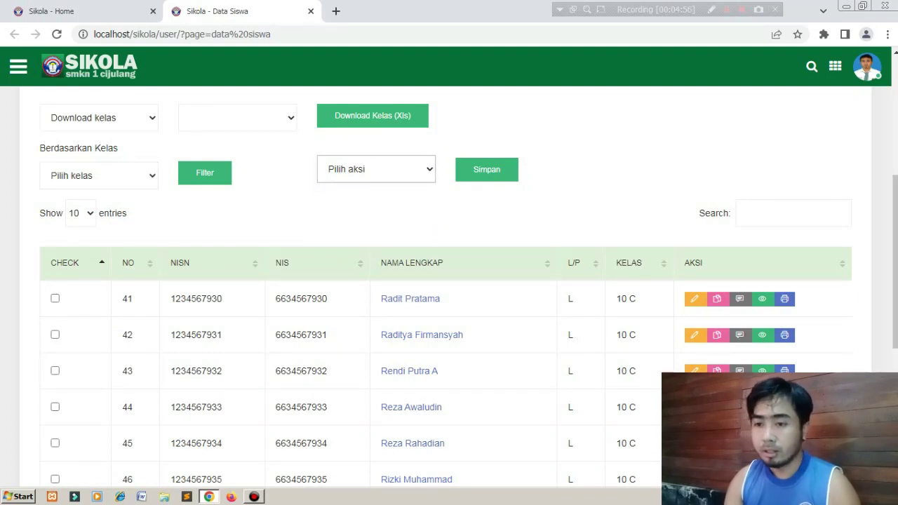
scroll(449, 281, "down", 5)
scroll(449, 281, "up", 8)
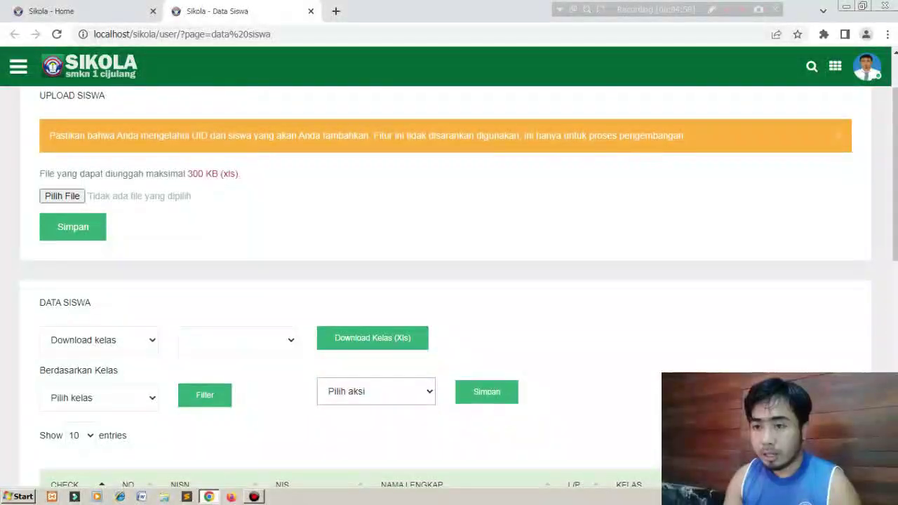
left_click(90, 66)
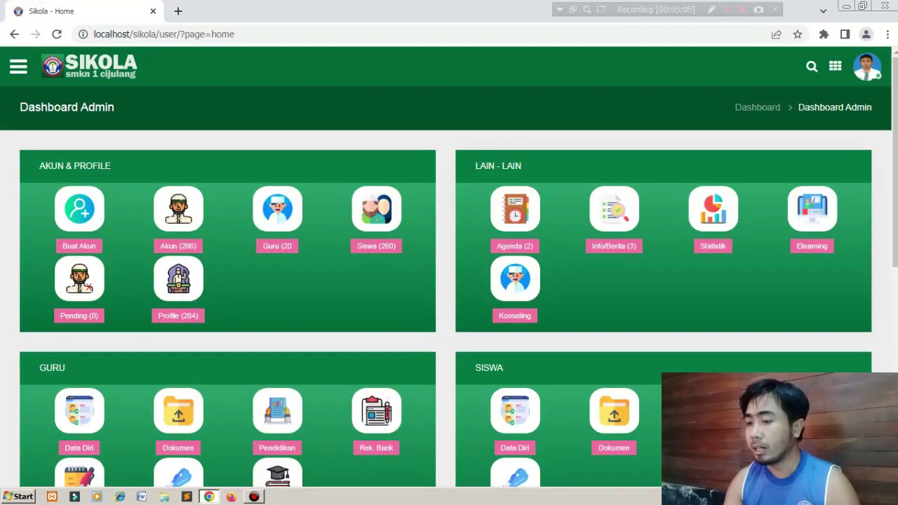
scroll(449, 281, "down", 4)
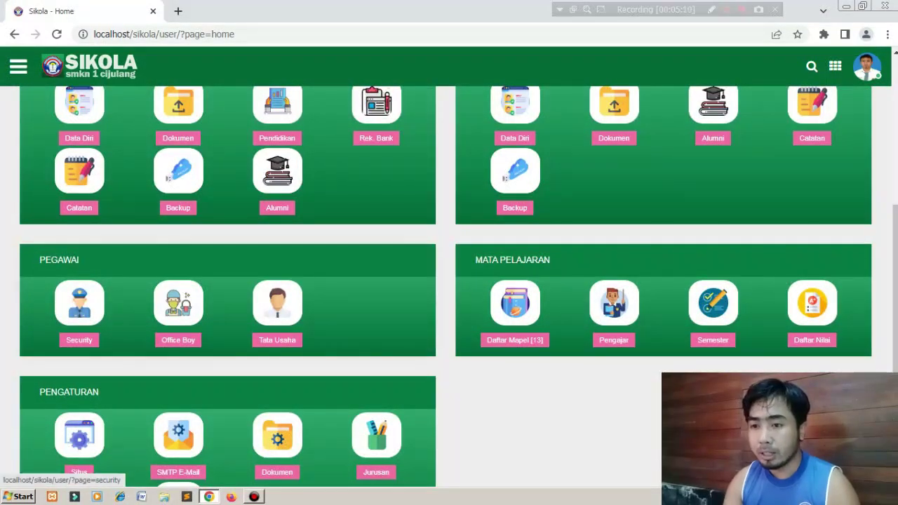
right_click(80, 100)
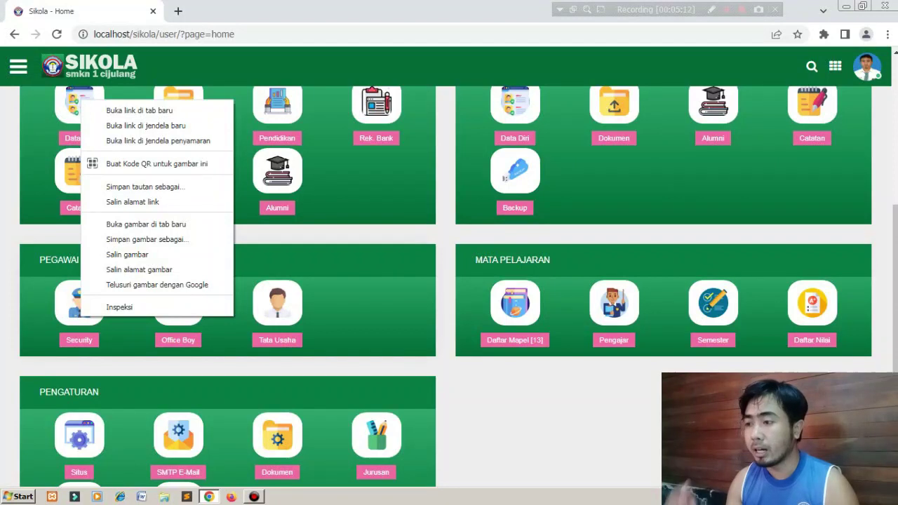
key("Escape")
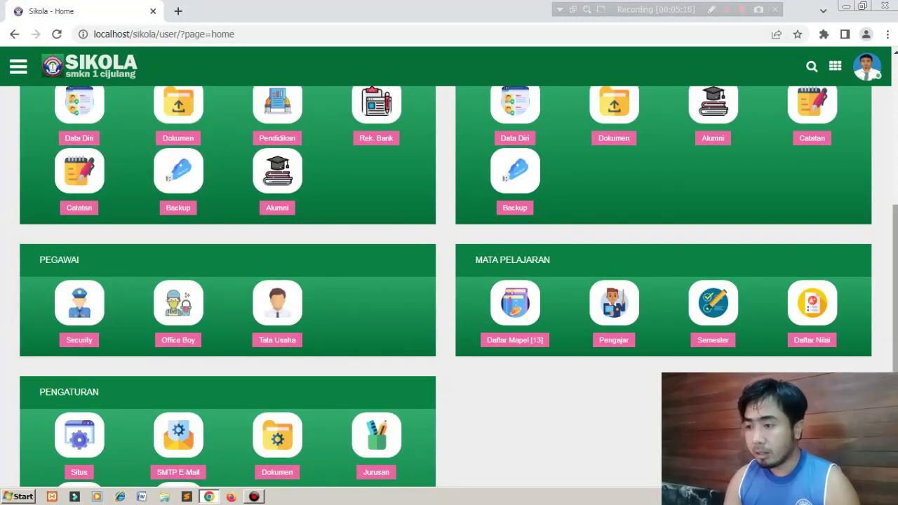
scroll(449, 280, "down", 2)
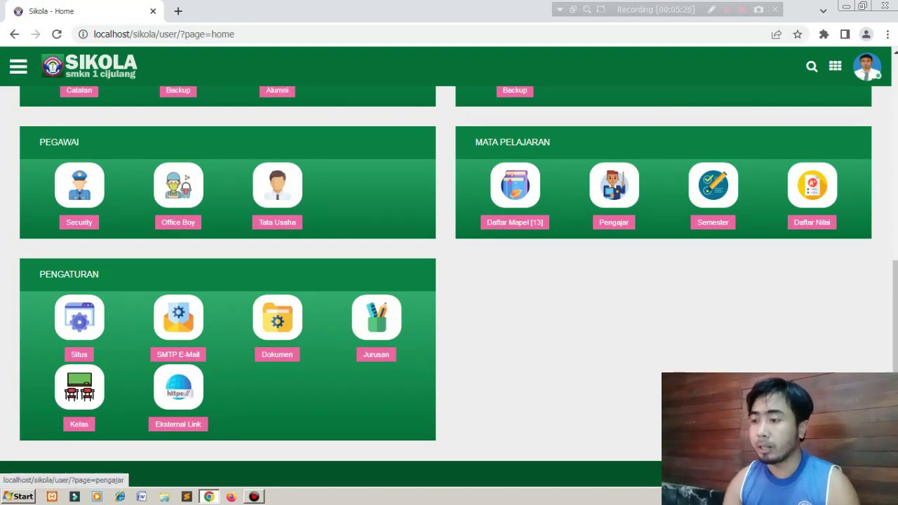
right_click(511, 187)
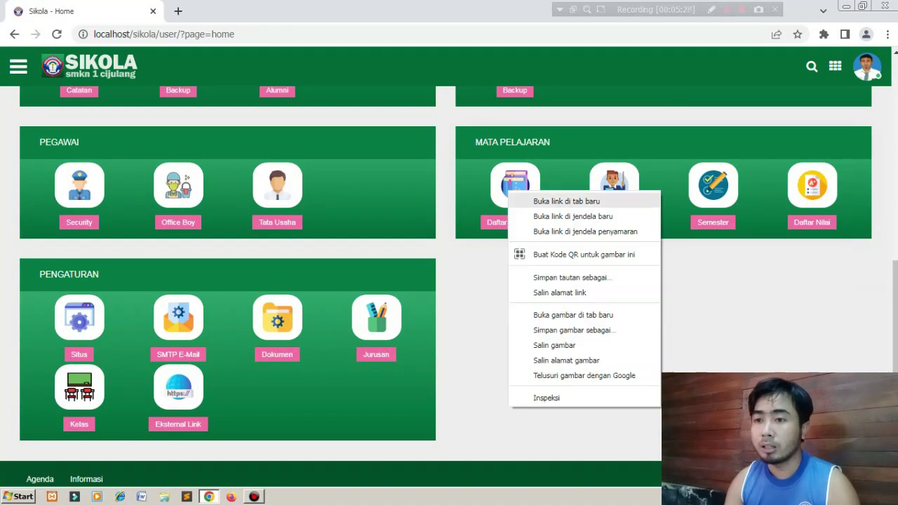
Open Daftar Mapel in a new tab, view it, then go back to the Home tab.
left_click(540, 202)
key("ctrl+Tab")
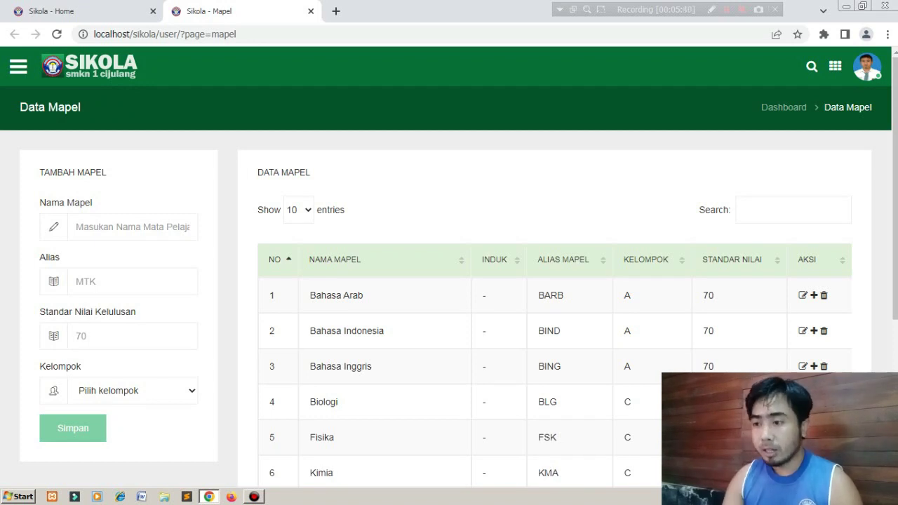
left_click(83, 11)
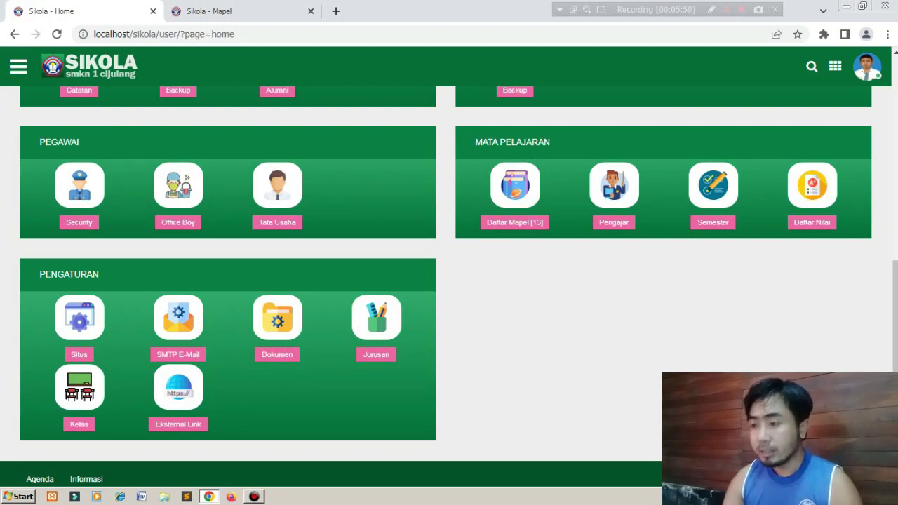
Close the Mapel tab and open the Pengajar page in a new tab.
left_click(311, 11)
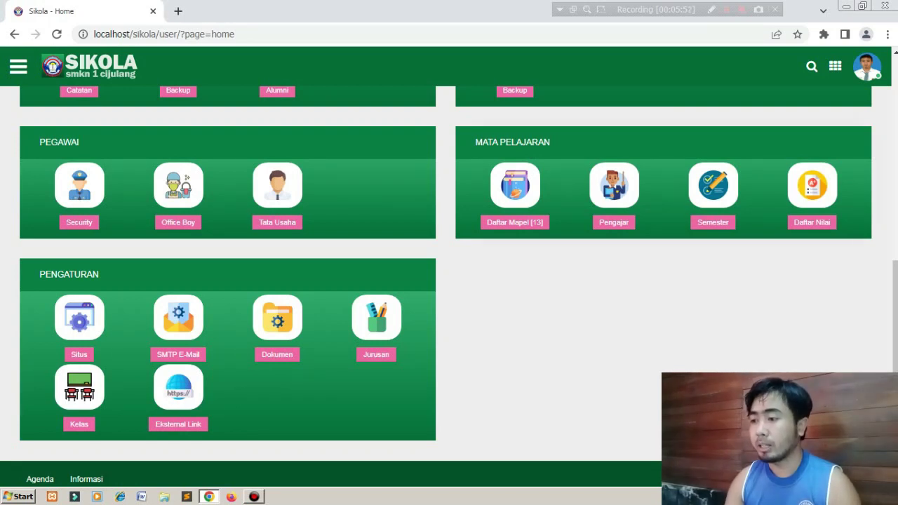
right_click(622, 186)
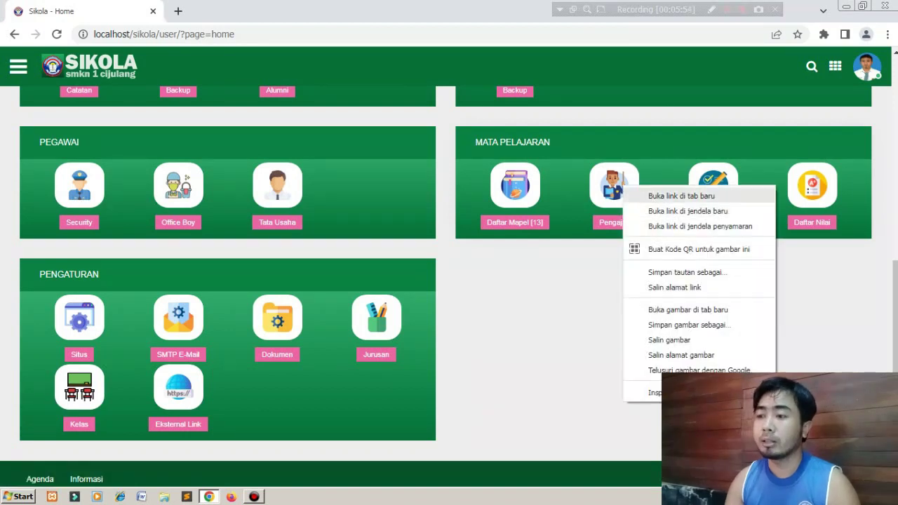
left_click(680, 196)
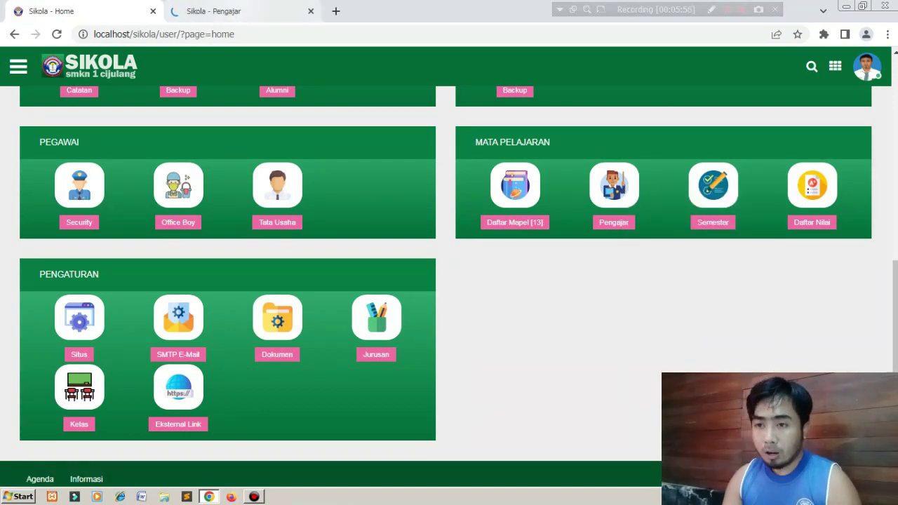
key("ctrl+Tab")
key("ctrl+Tab")
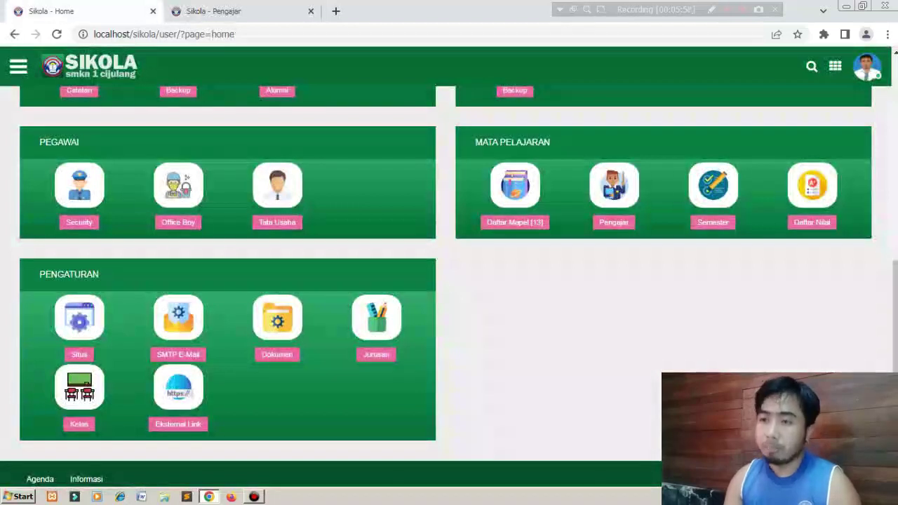
key("ctrl+Tab")
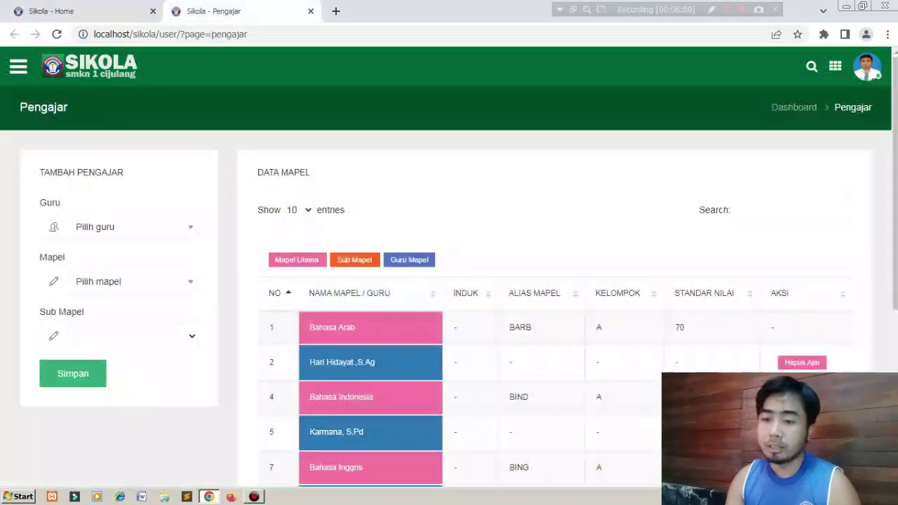
Open and close the Guru and Mapel dropdowns without assigning anything.
left_click(132, 227)
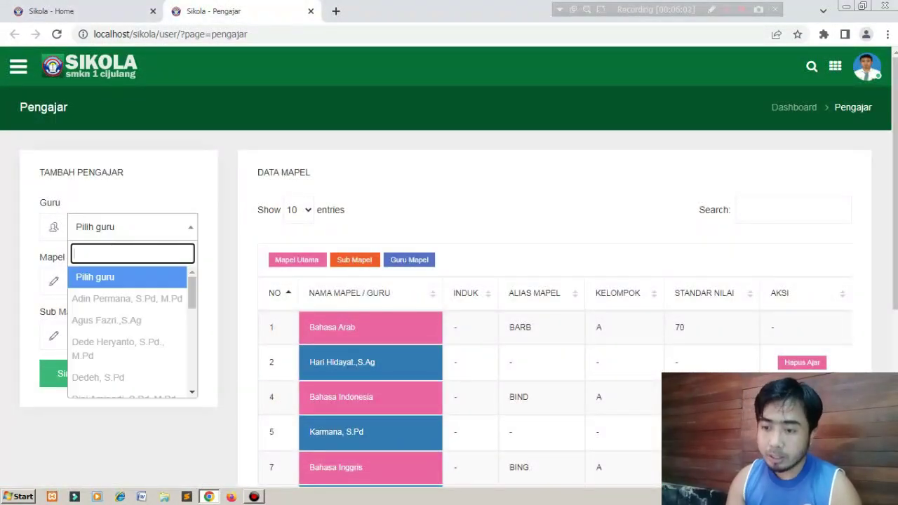
left_click(133, 228)
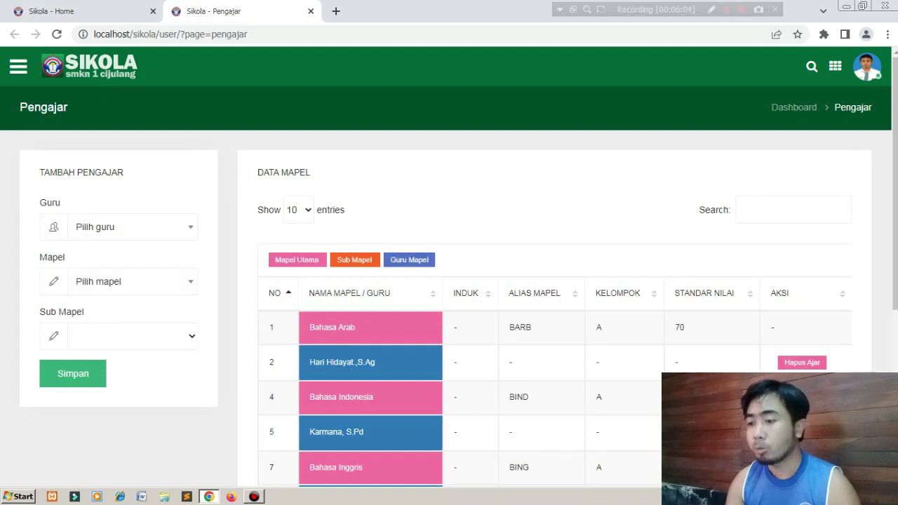
left_click(133, 282)
key("Escape")
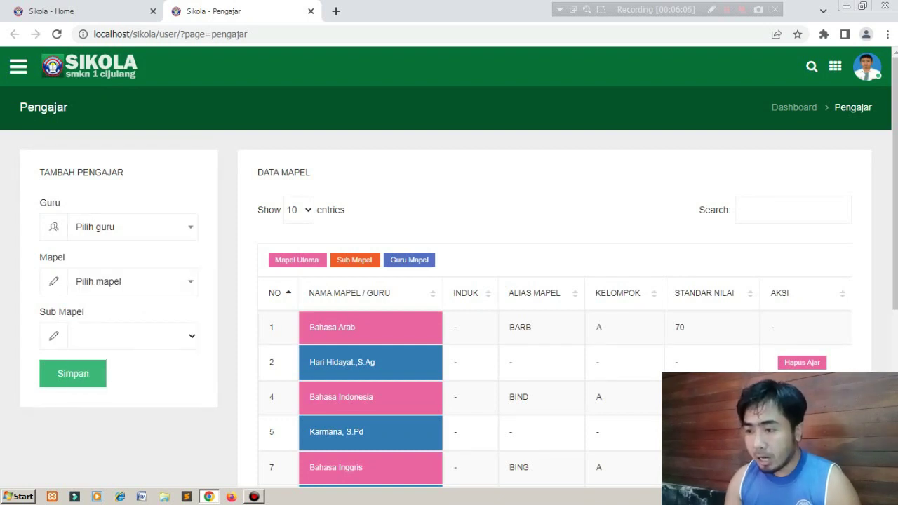
scroll(449, 281, "down", 2)
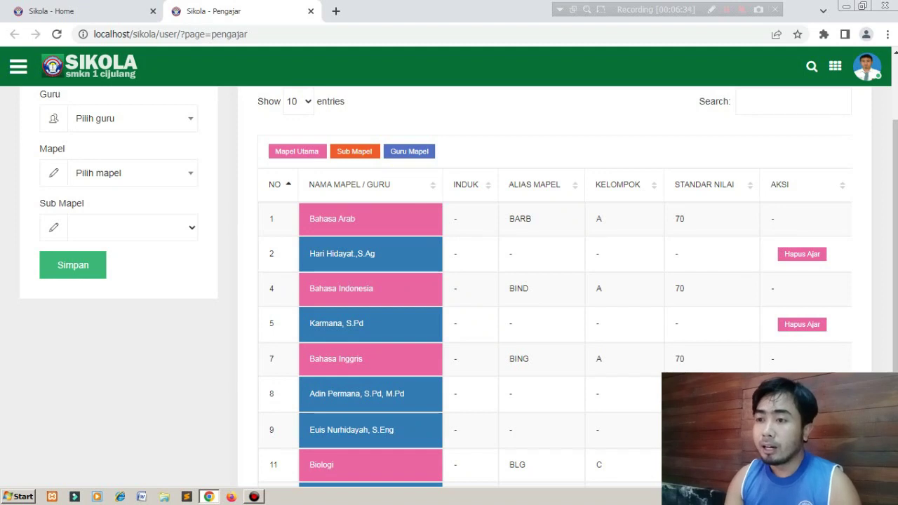
Close Pengajar and open Kelas Ajar from the Mata Pelajaran sidebar group in a new tab.
left_click(311, 10)
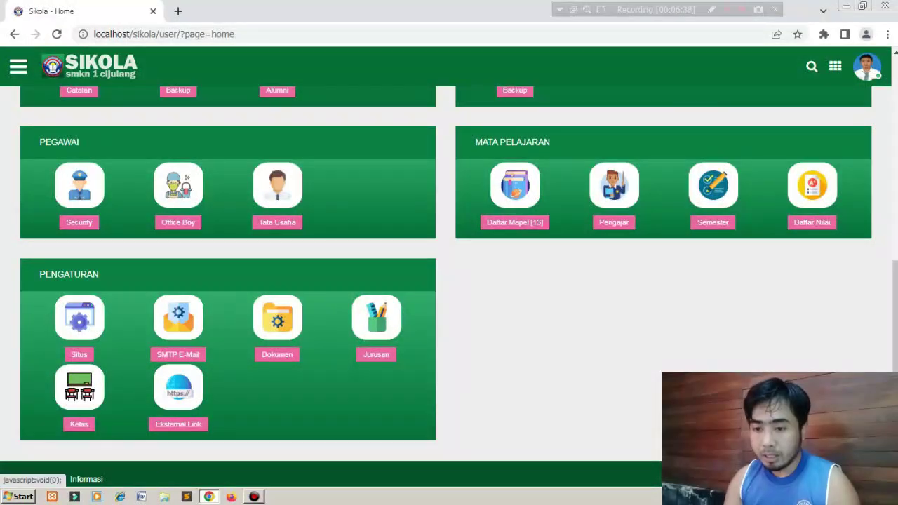
left_click(18, 67)
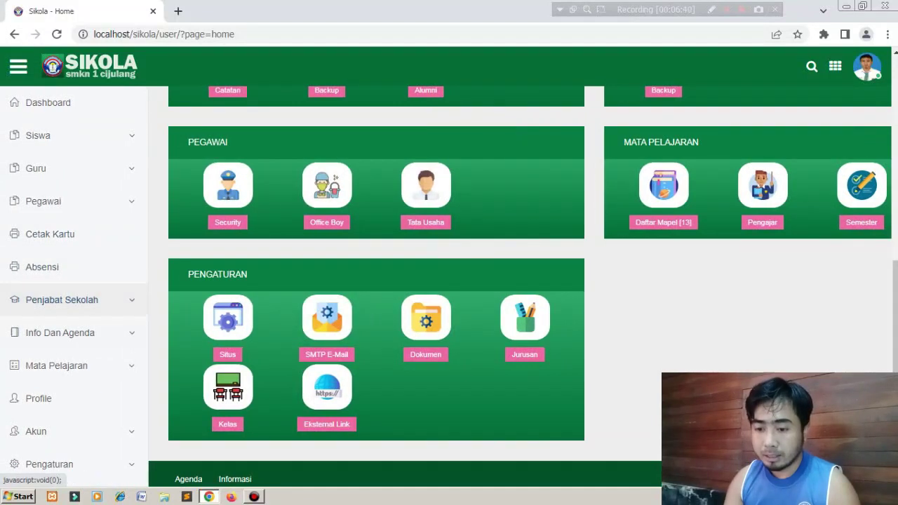
left_click(56, 365)
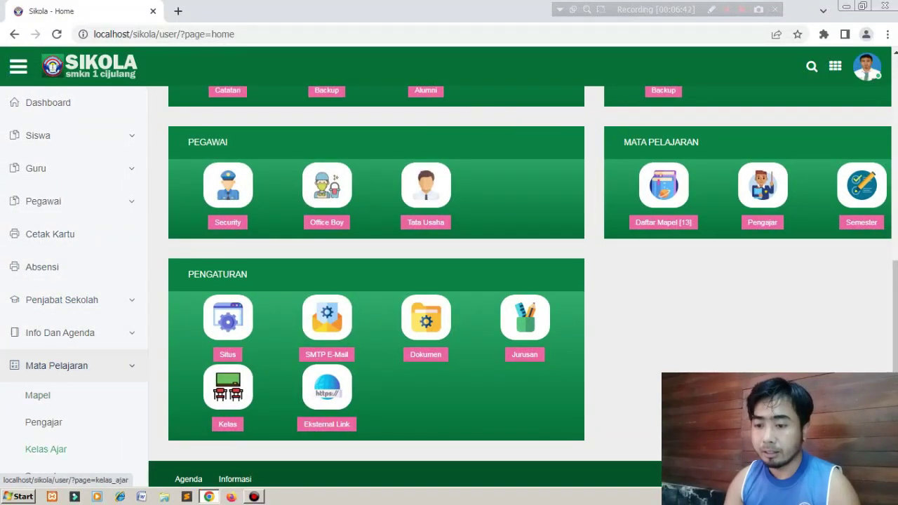
right_click(90, 457)
left_click(131, 362)
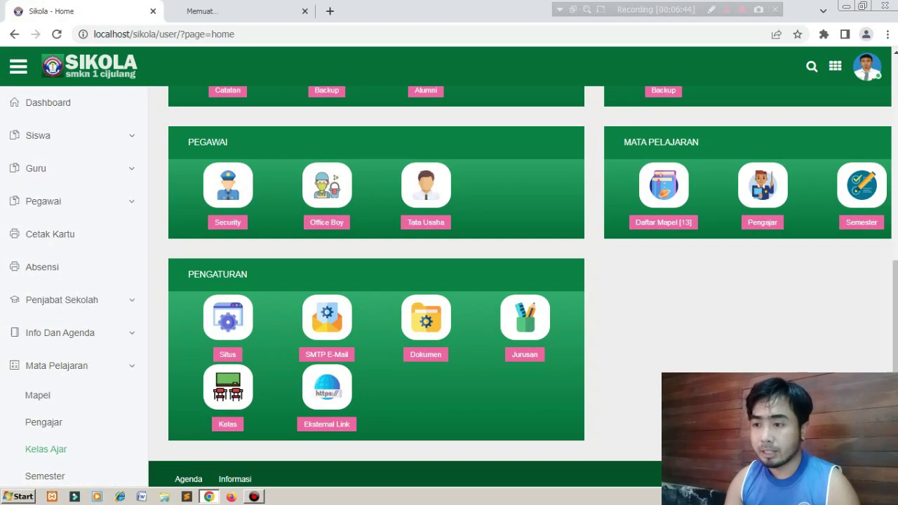
left_click(202, 13)
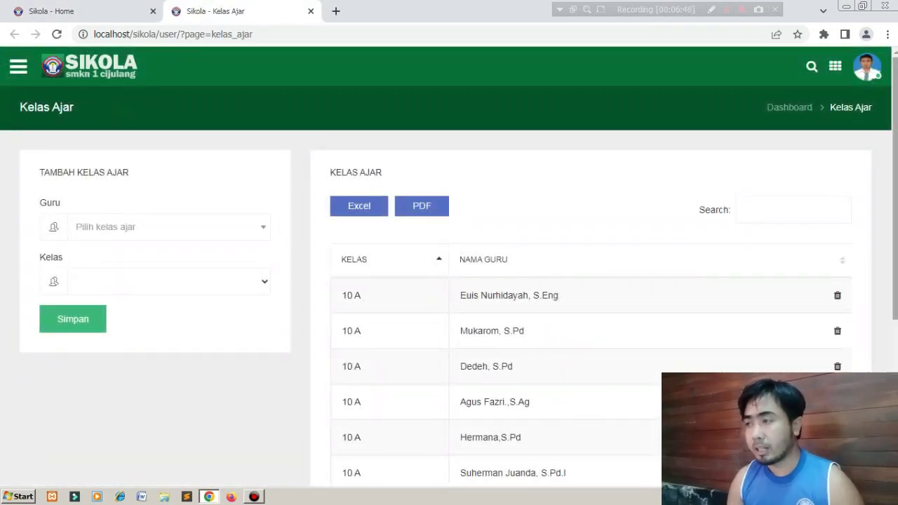
scroll(449, 281, "down", 1)
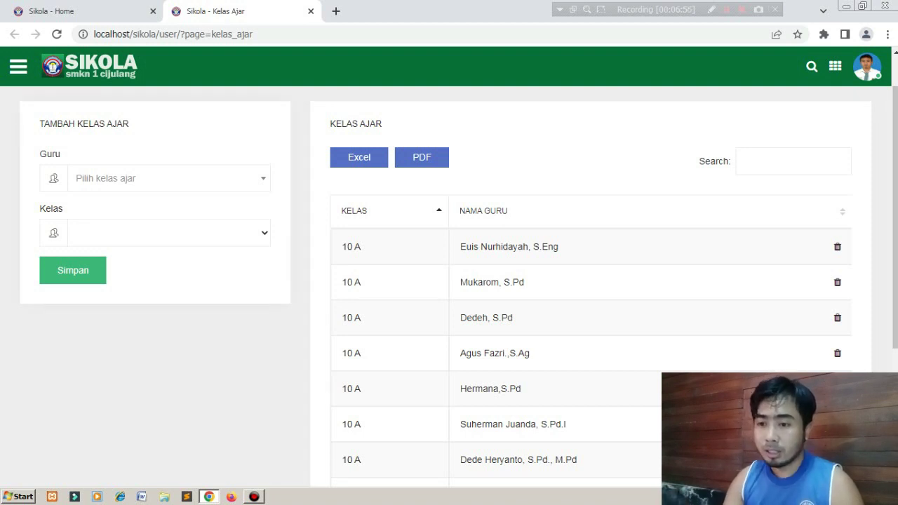
Browse the Guru list on Kelas Ajar without choosing, then close the tab.
left_click(168, 178)
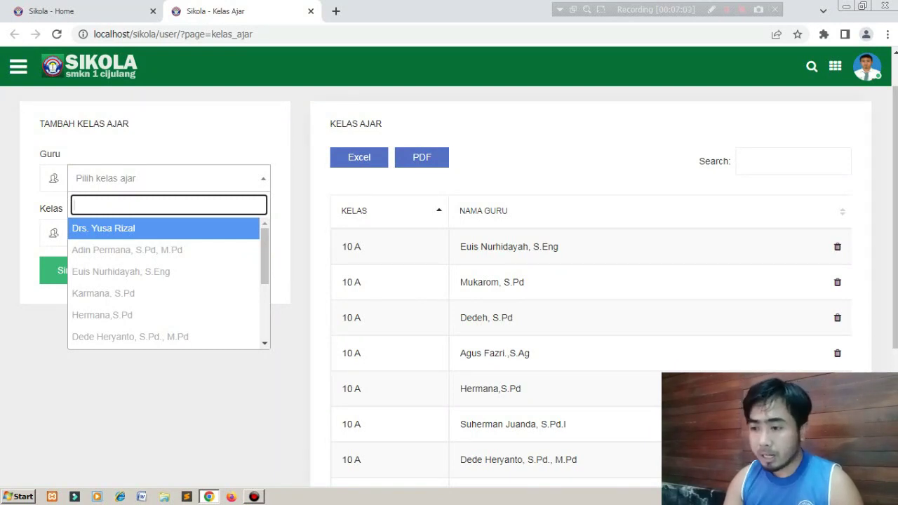
key("Down")
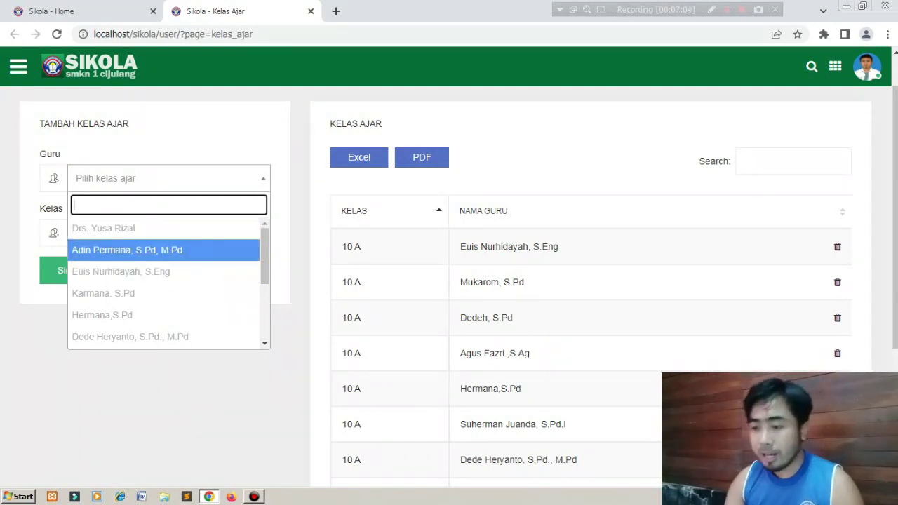
key("Down")
key("Down")
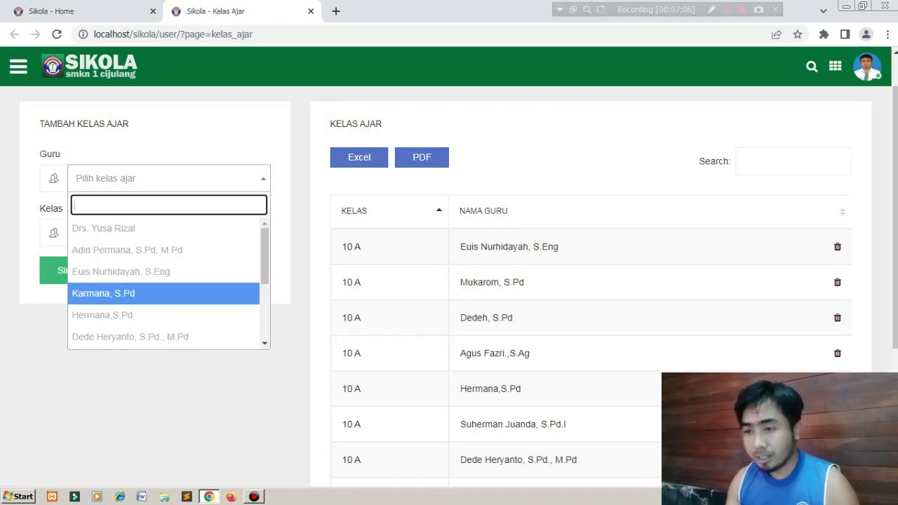
key("Escape")
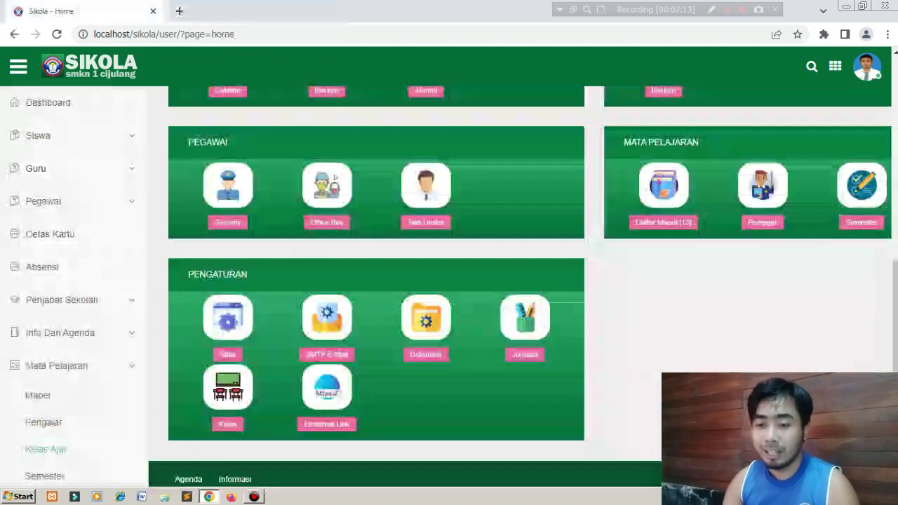
left_click(311, 11)
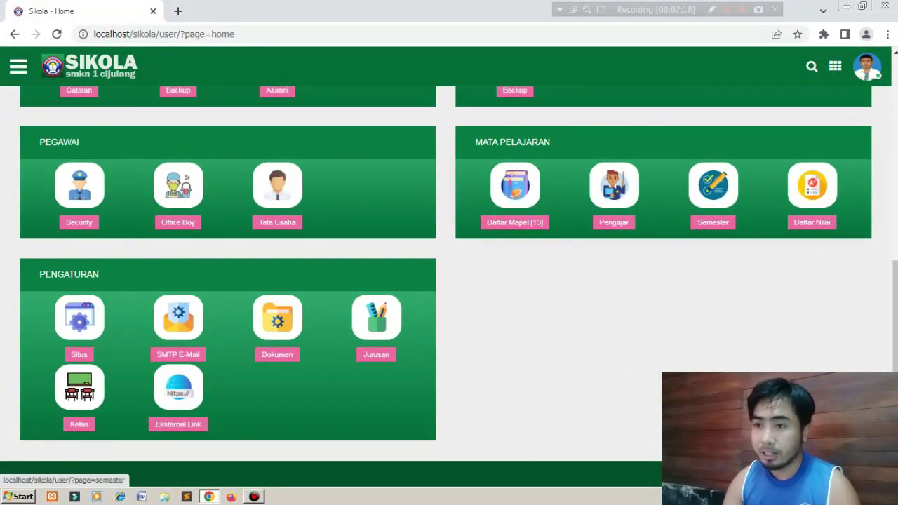
Open the Semester page in a new tab and switch to it.
right_click(709, 177)
left_click(754, 185)
key("ctrl+Tab")
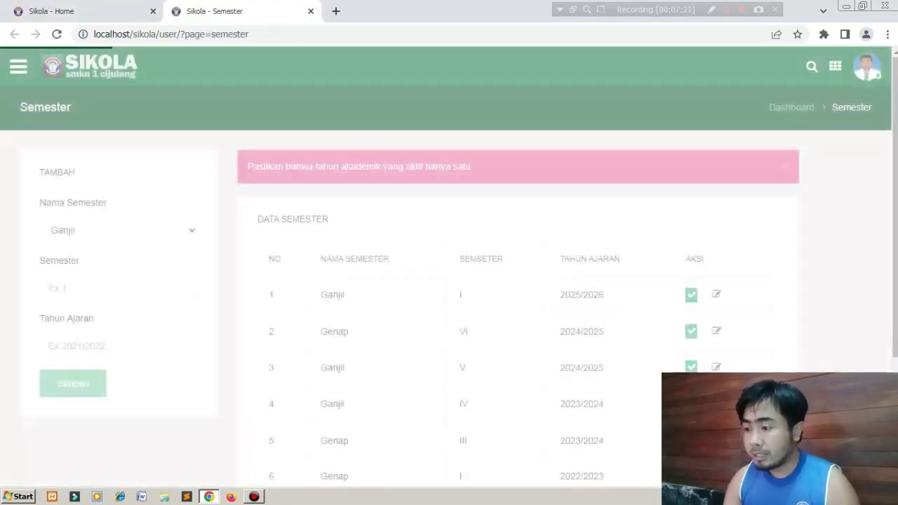
Scroll down the list of 7 semesters, with Genap 2022/2023 marked Aktif.
scroll(449, 281, "down", 3)
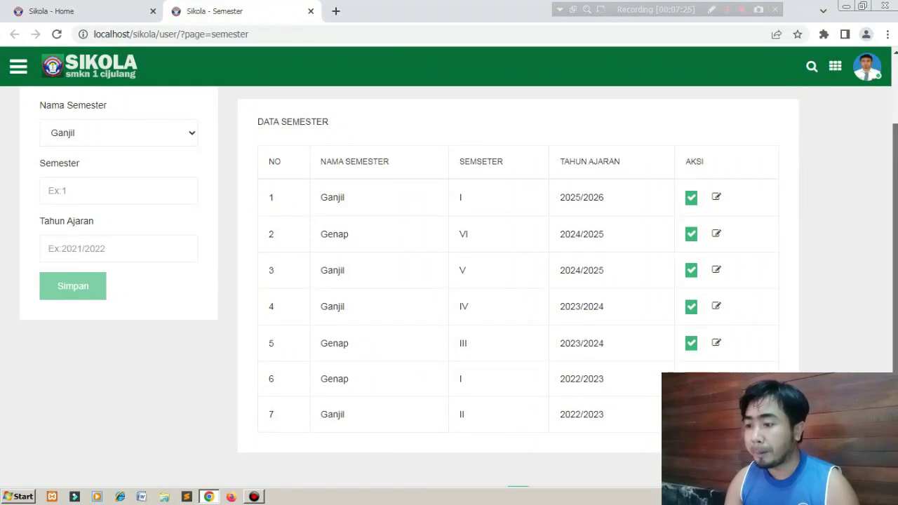
scroll(449, 281, "down", 1)
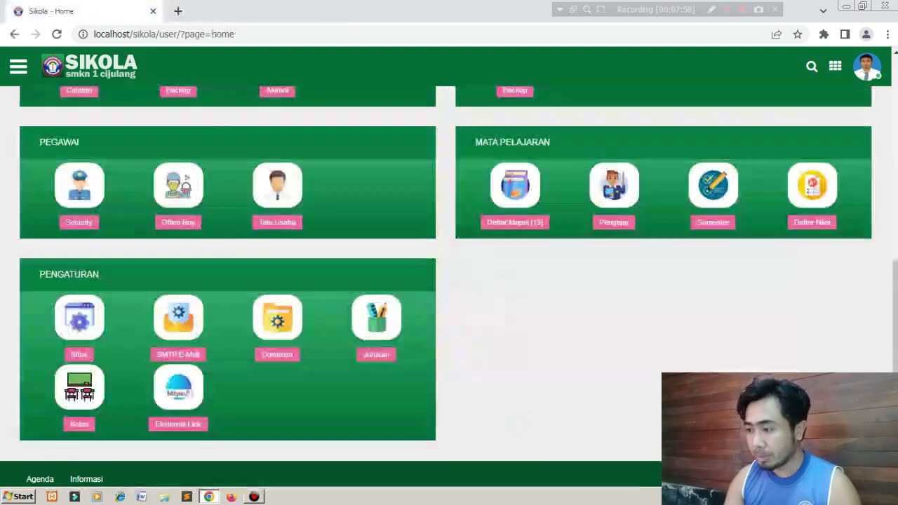
Close the Semester tab and open Daftar Nilai in a new tab.
left_click(311, 11)
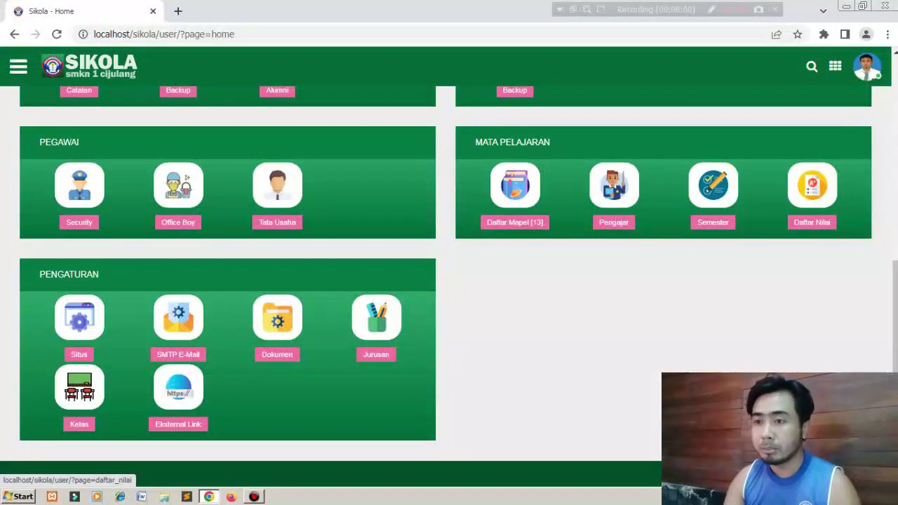
right_click(814, 185)
left_click(808, 192)
left_click(218, 11)
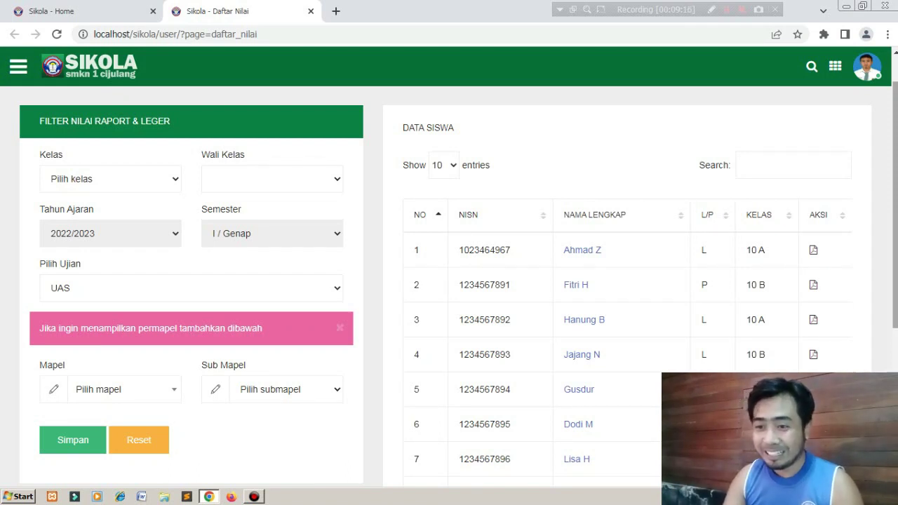
Select class 10 A in the Kelas filter and save it.
left_click(110, 179)
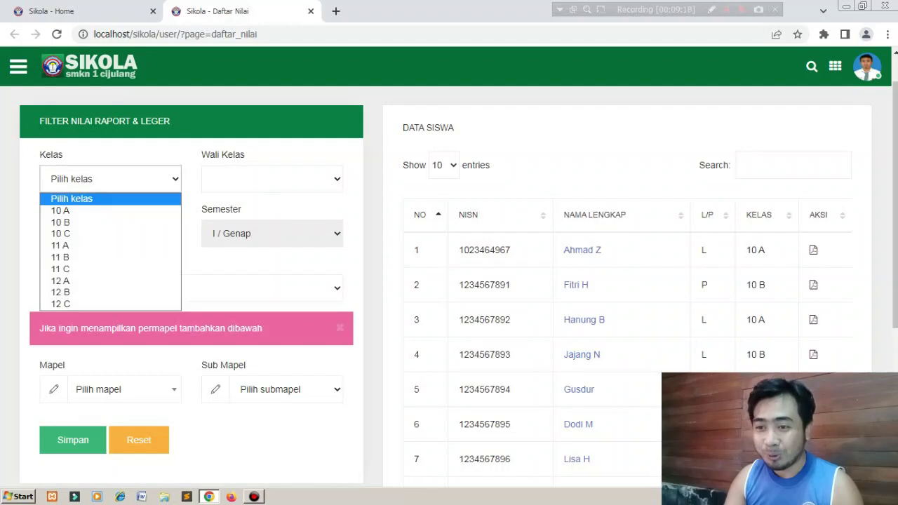
left_click(70, 210)
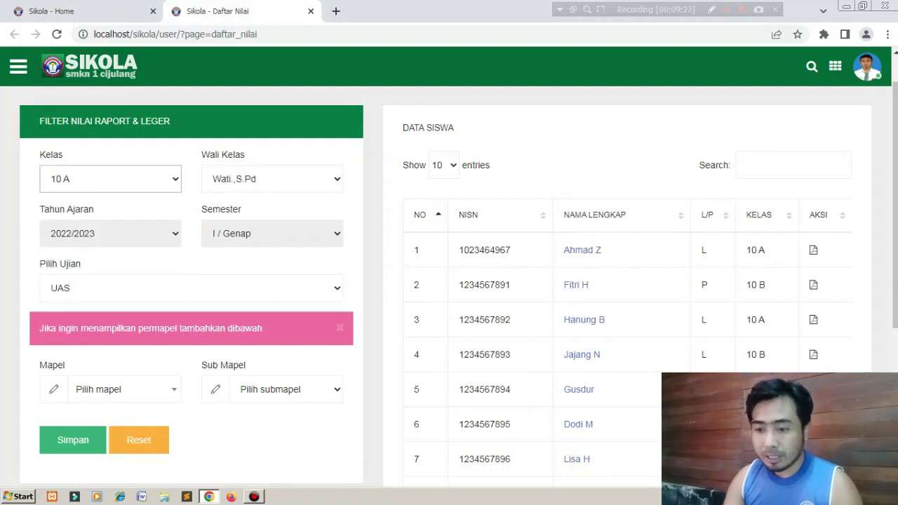
scroll(191, 280, "down", 3)
left_click(73, 337)
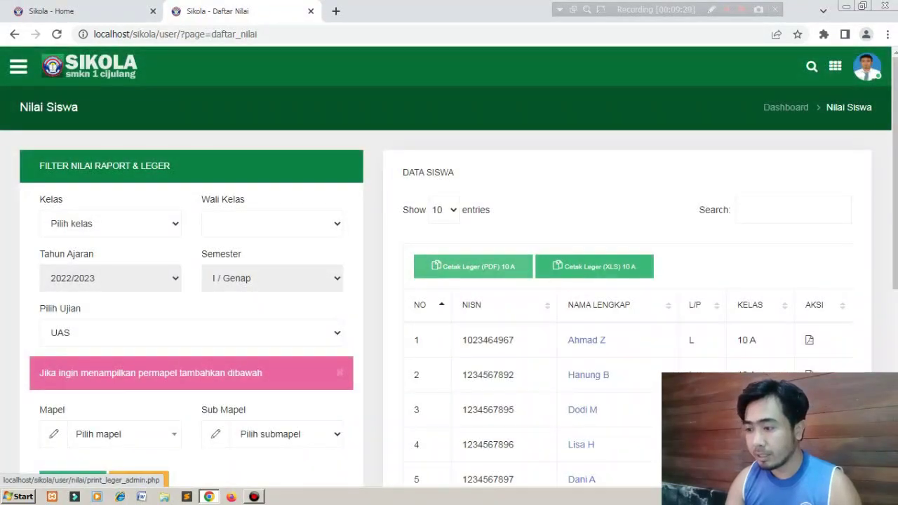
Open the Cetak Leger (PDF) ledger in a new tab and switch to it.
right_click(491, 264)
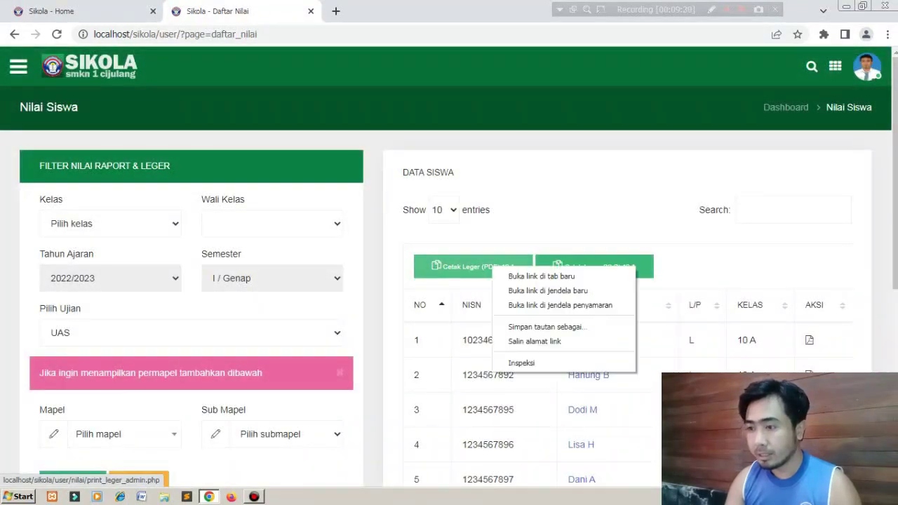
left_click(541, 276)
key("ctrl+Tab")
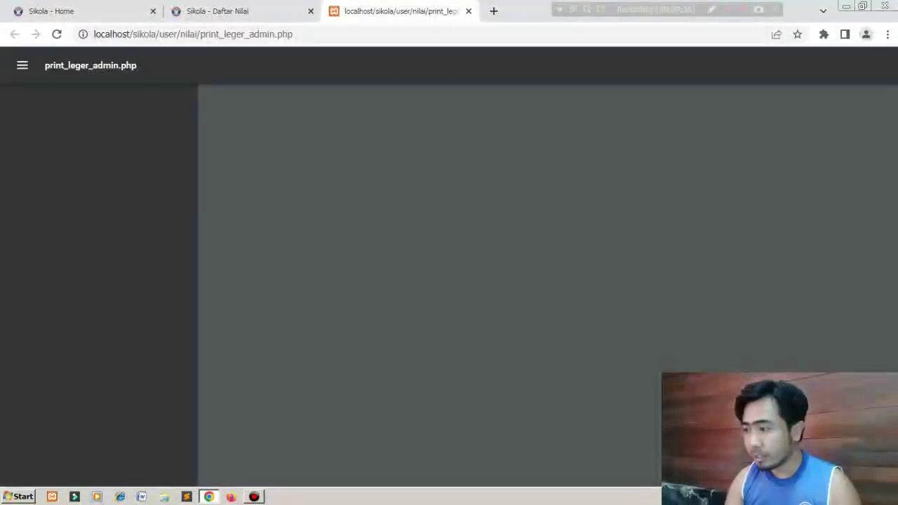
Scroll the 10 A ledger, glance at the grade list tab, then return to the PDF.
scroll(545, 281, "down", 2)
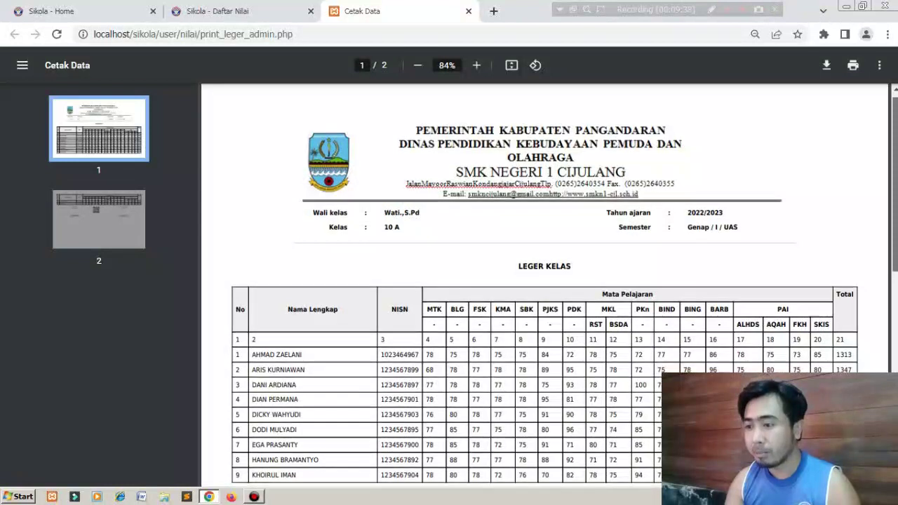
left_click_drag(896, 221, 896, 225)
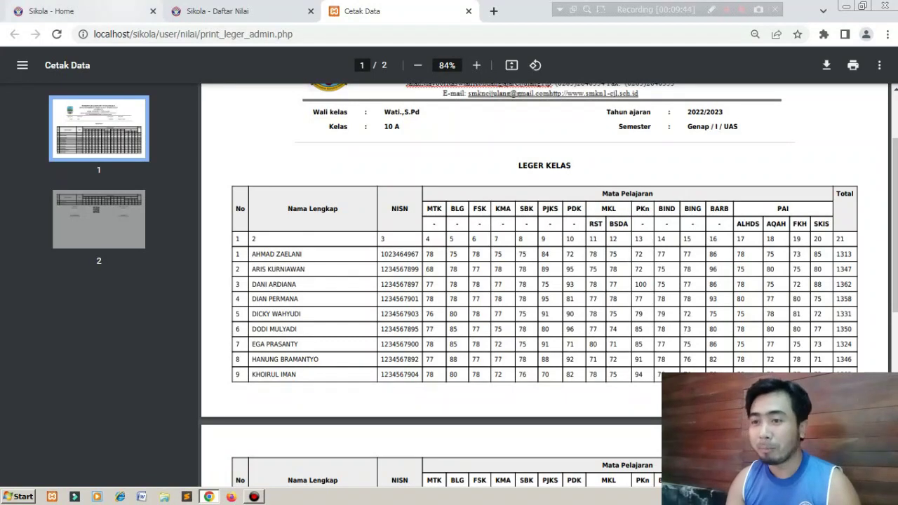
left_click(217, 11)
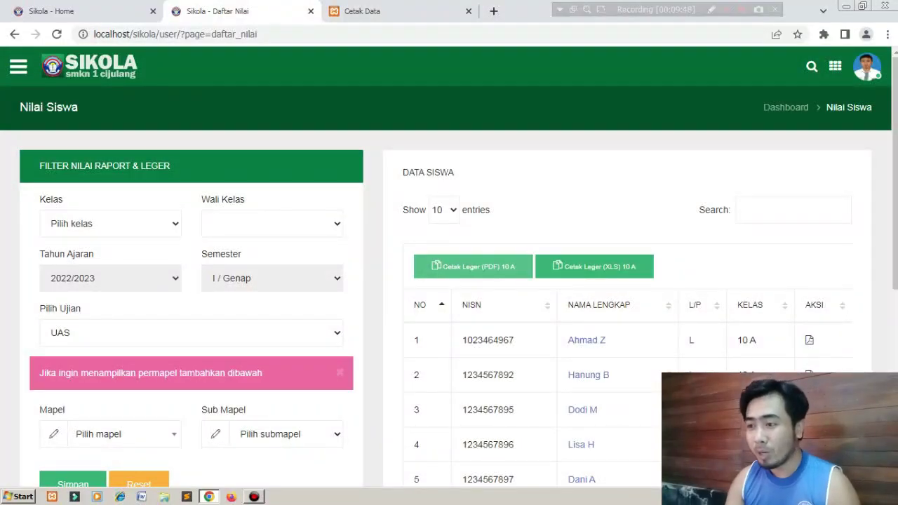
left_click(372, 11)
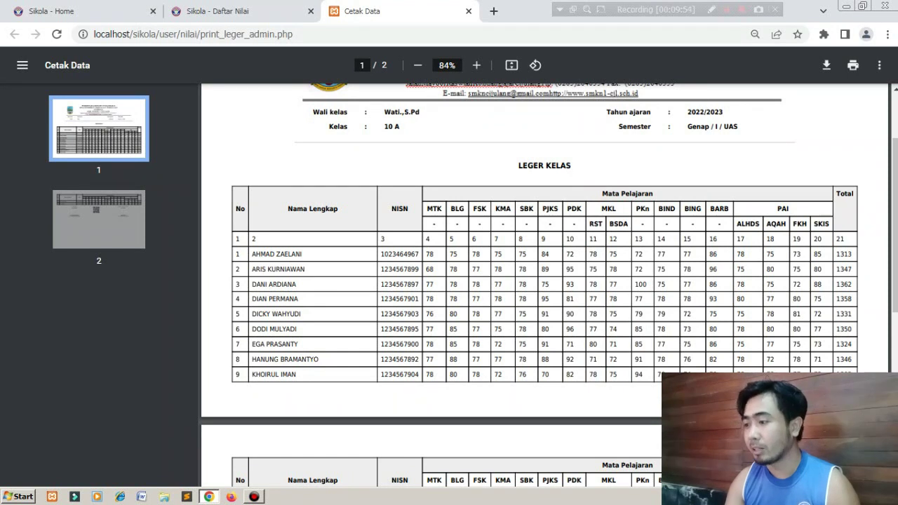
Highlight the ledger headers RST–13 and PAI sub-headers ALHDS–SKIS, then close the ledger PDF.
left_click_drag(590, 224, 644, 240)
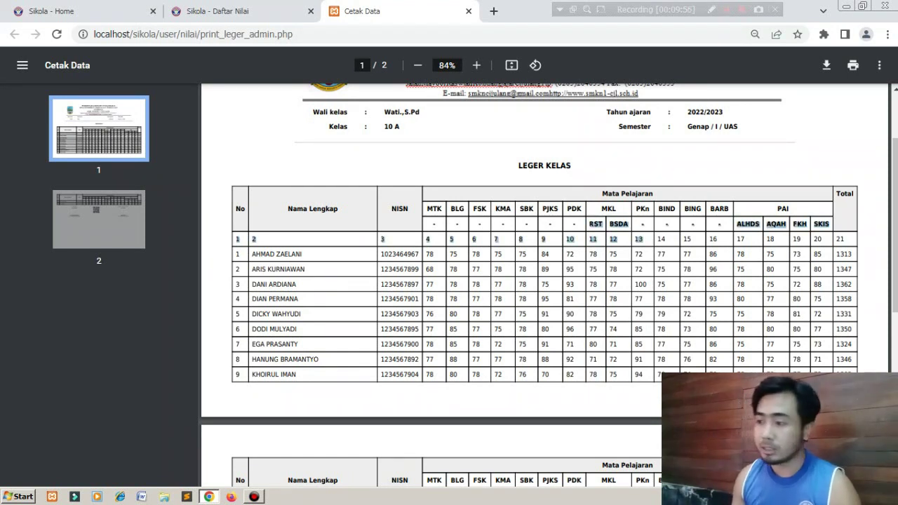
left_click(800, 224)
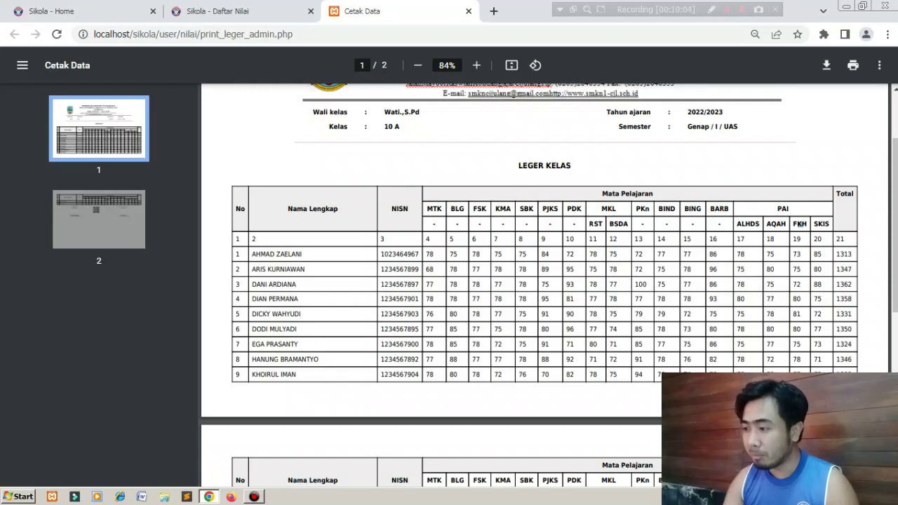
left_click_drag(736, 223, 832, 223)
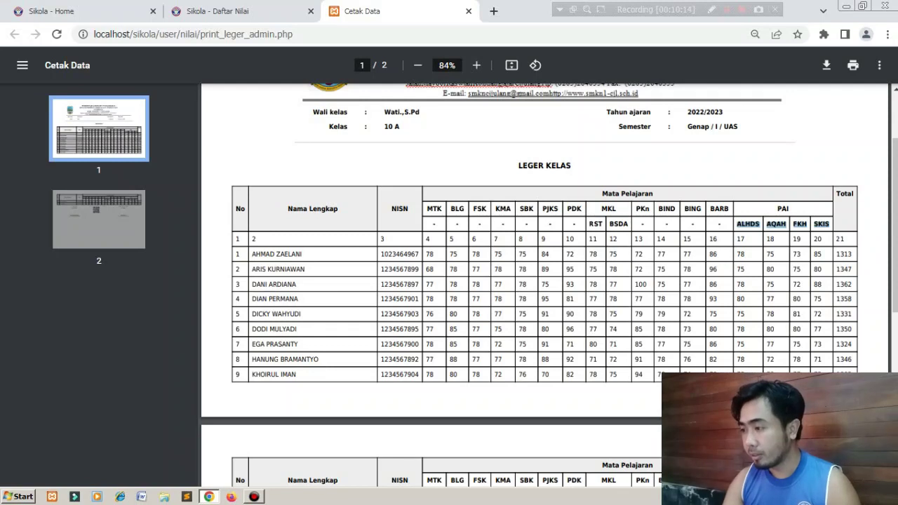
scroll(544, 281, "down", 4)
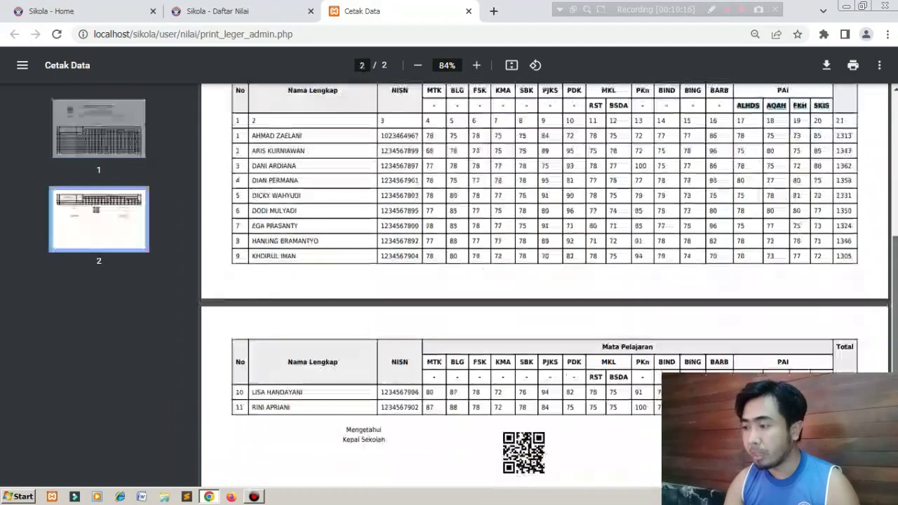
scroll(543, 281, "up", 5)
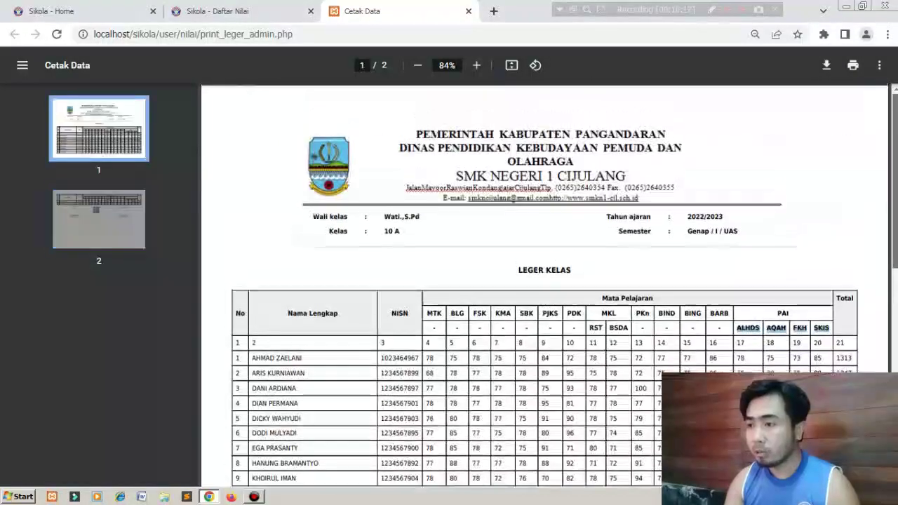
left_click(469, 11)
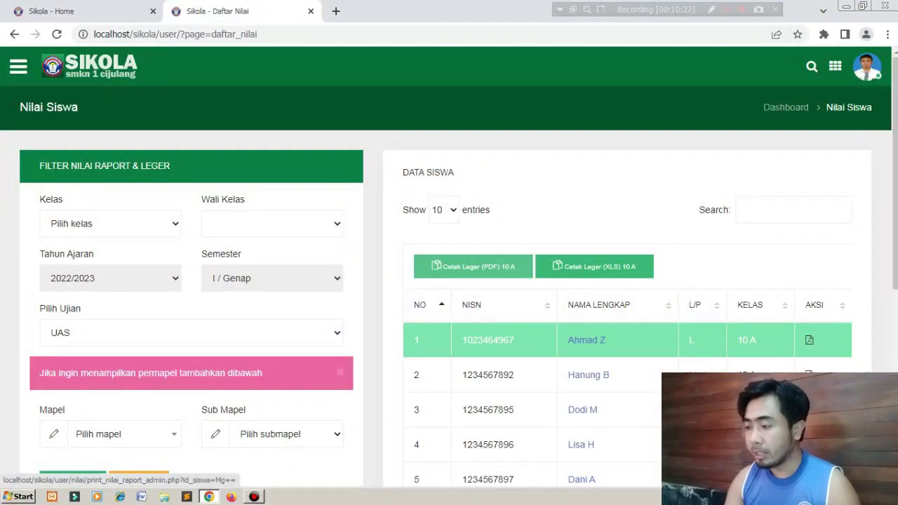
right_click(809, 340)
left_click(807, 346)
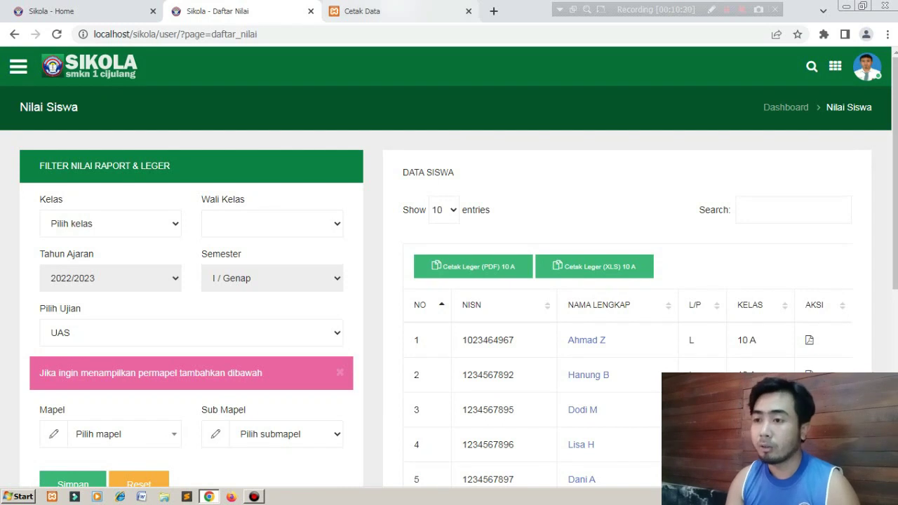
left_click(372, 12)
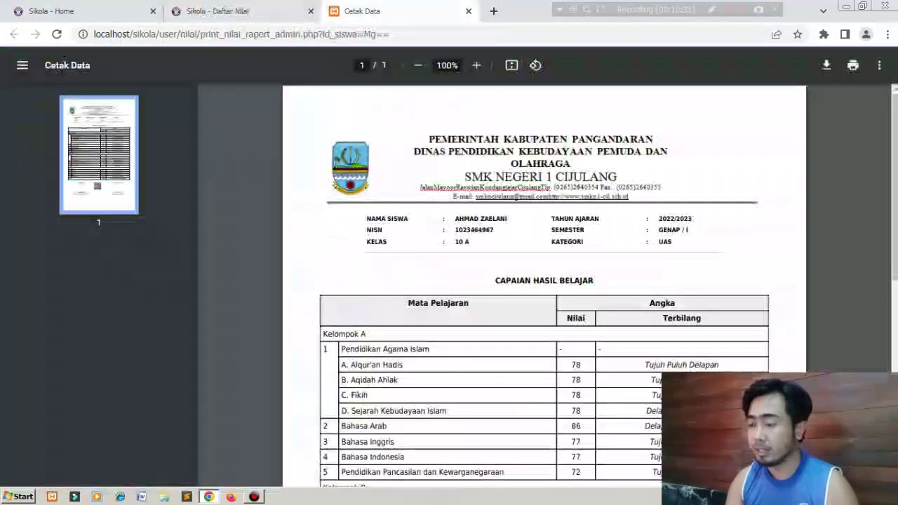
scroll(544, 281, "down", 1)
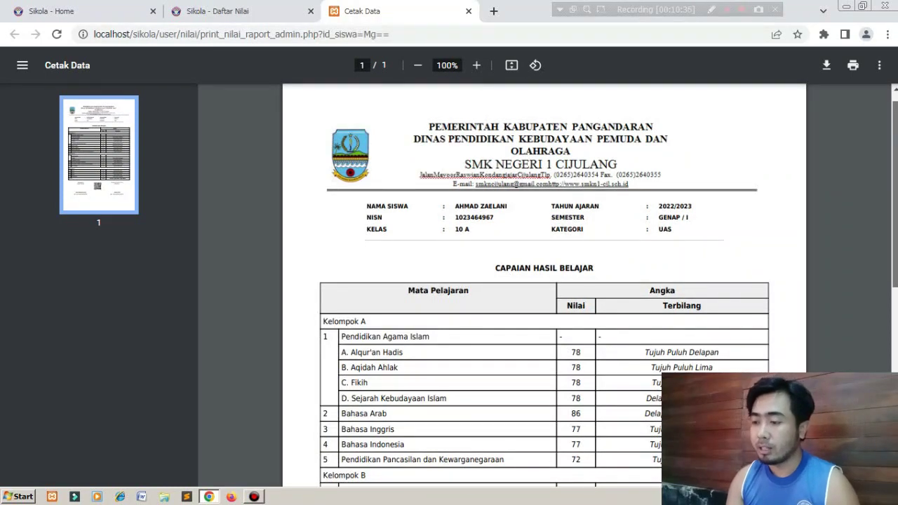
scroll(543, 281, "down", 5)
scroll(544, 280, "down", 3)
scroll(543, 280, "up", 8)
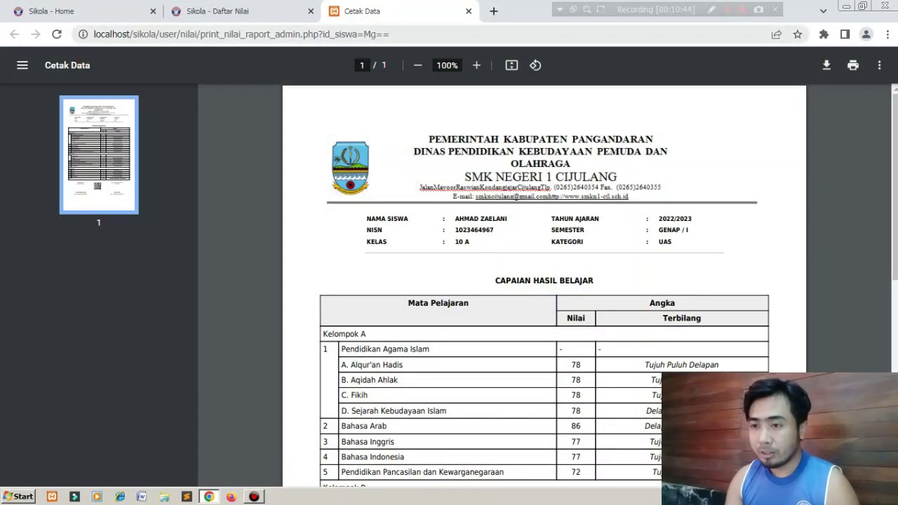
key("ctrl+w")
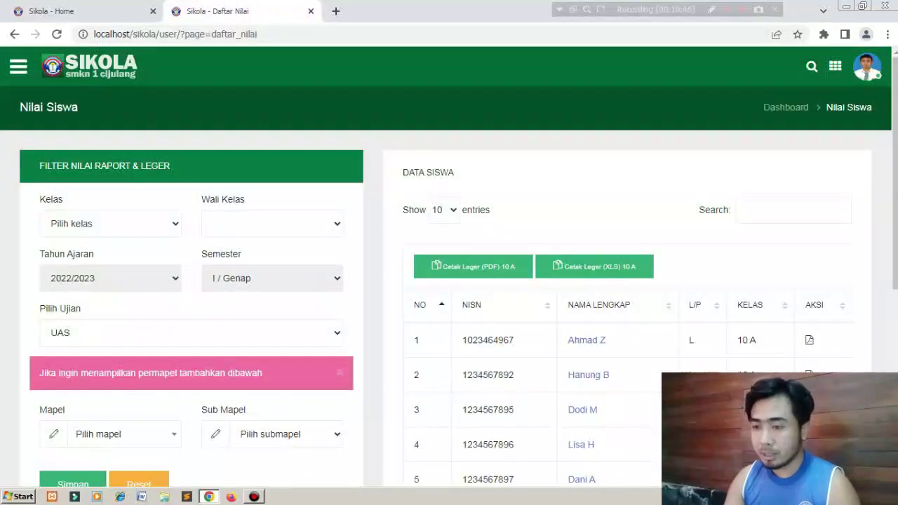
Filter the grades by exam type UAS and subject Bahasa Indonesia.
scroll(449, 281, "down", 2)
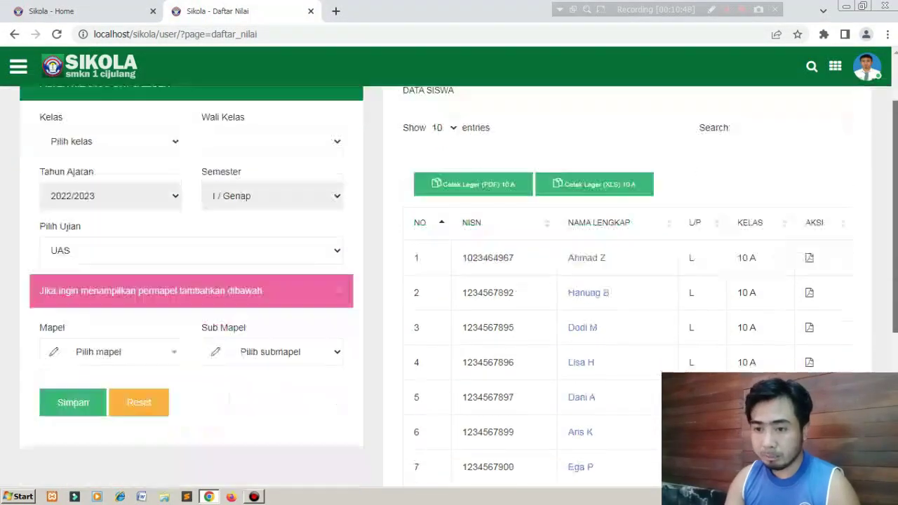
left_click(189, 175)
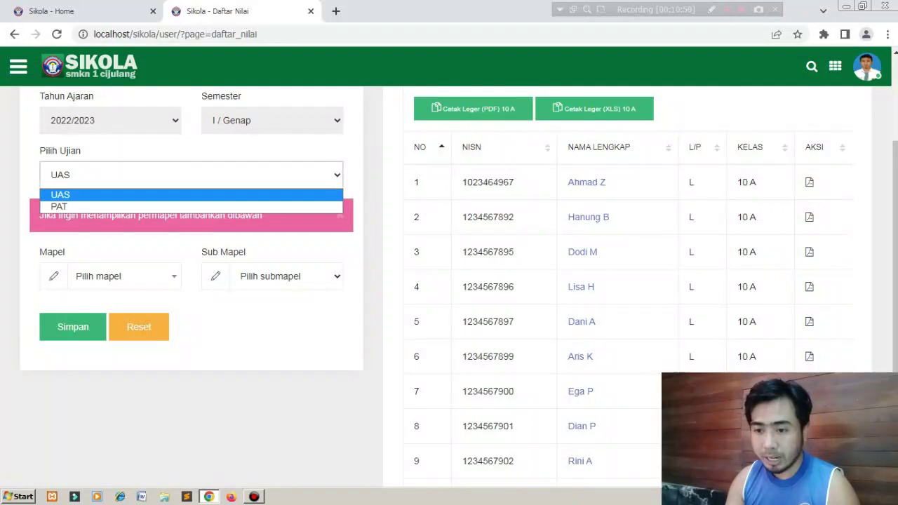
left_click(189, 195)
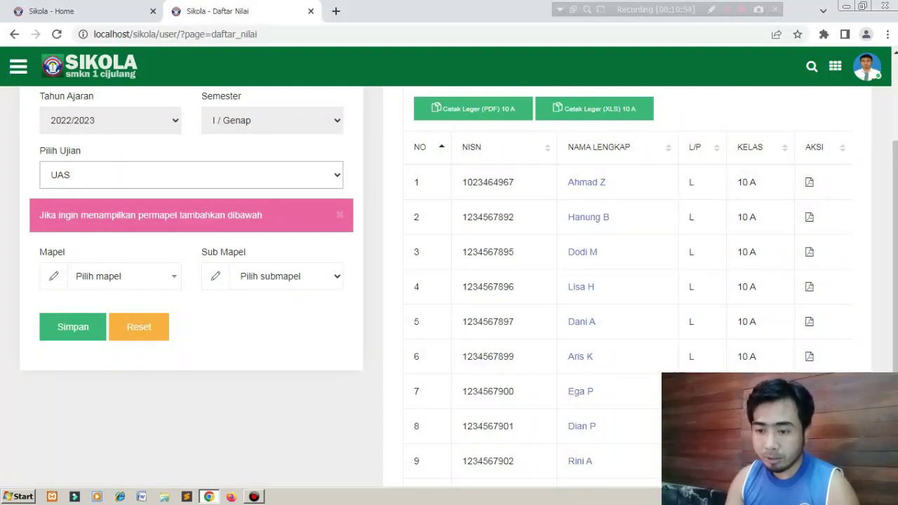
left_click(123, 276)
key("Down")
key("Down")
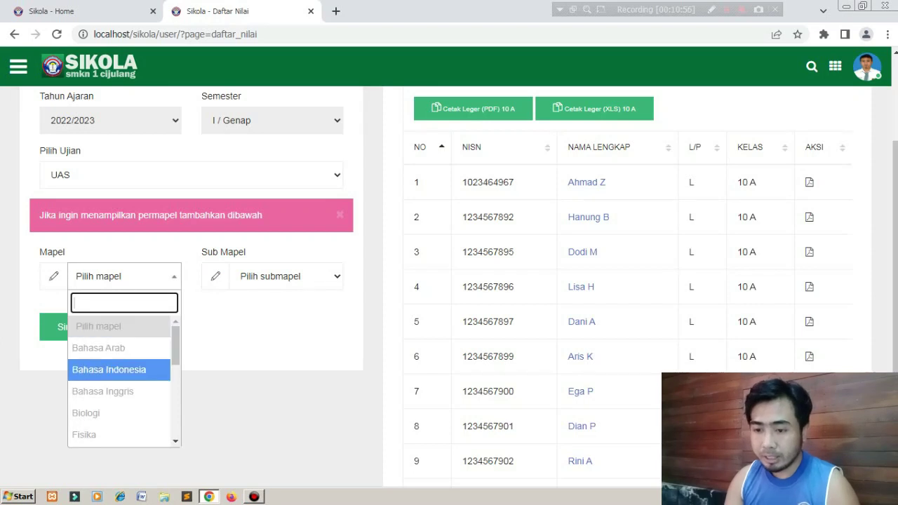
key("Return")
left_click(73, 326)
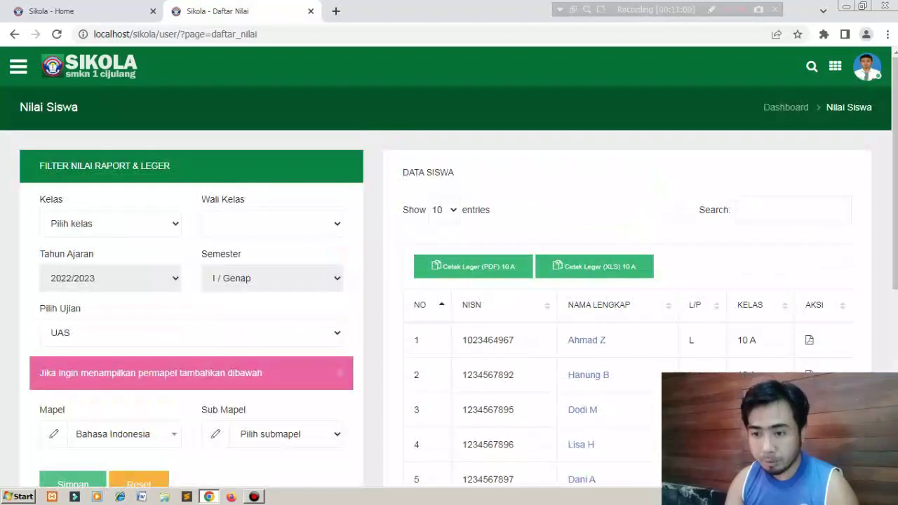
Change the Kelas filter to 10 C and apply it with Simpan.
left_click(110, 223)
key("Down")
key("Down")
key("Return")
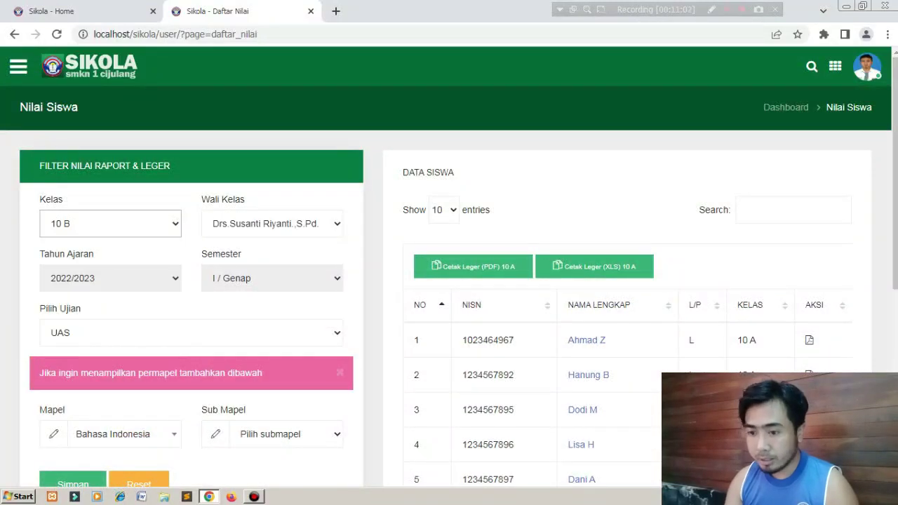
scroll(449, 281, "down", 5)
scroll(449, 281, "up", 5)
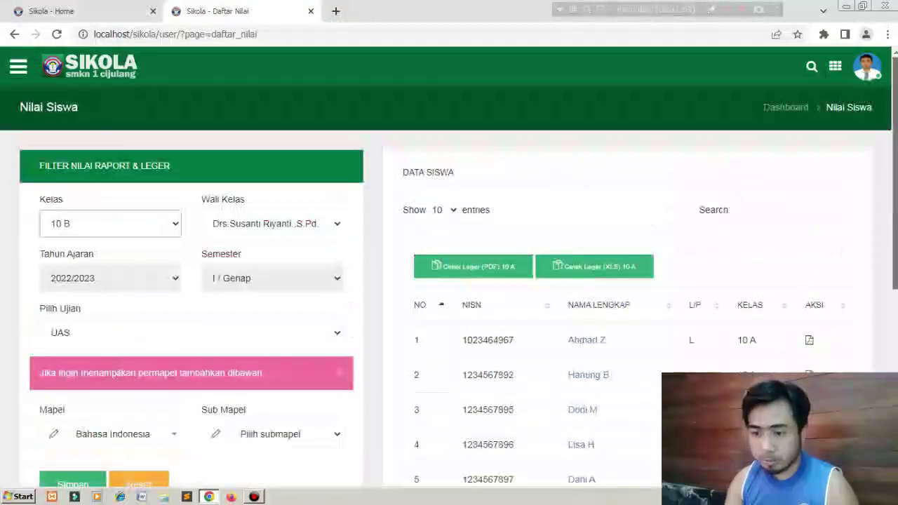
left_click(110, 223)
key("Down")
key("Down")
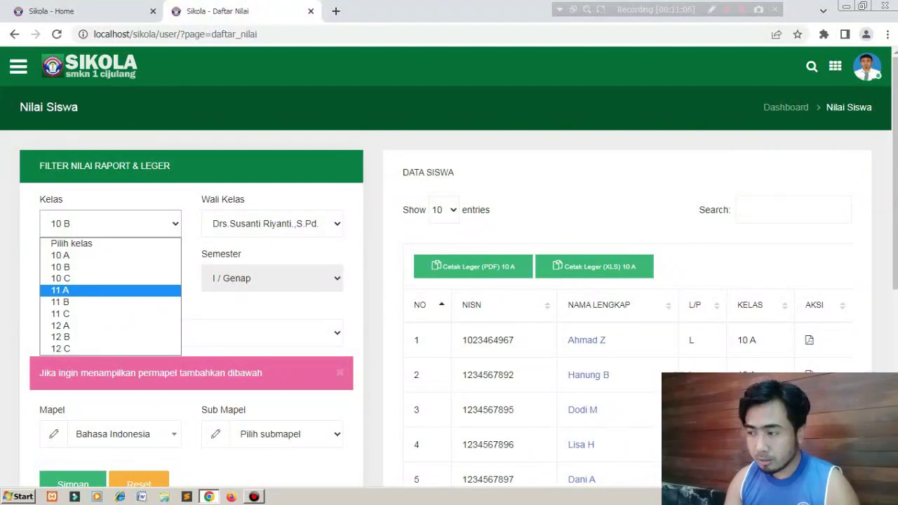
key("Up")
key("Return")
left_click_drag(895, 200, 895, 335)
left_click(73, 233)
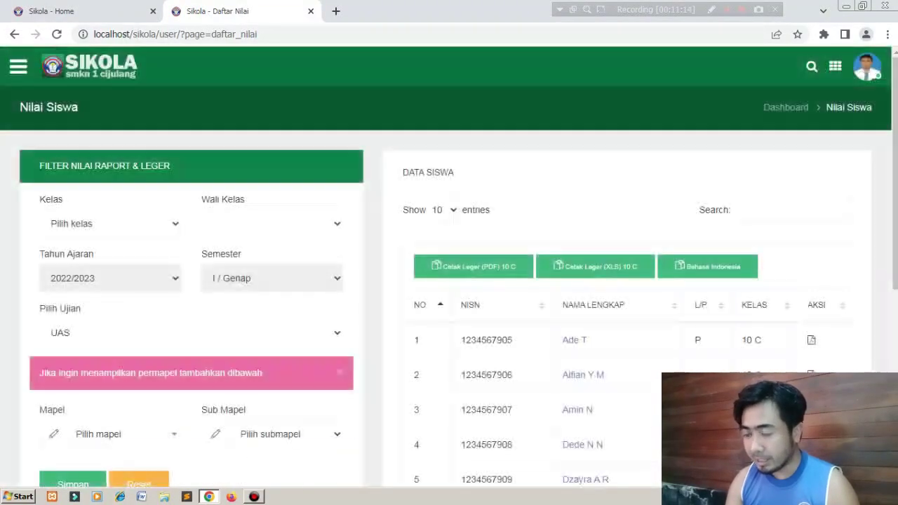
Open the Bahasa Indonesia grade list in a new tab and switch to it.
right_click(702, 267)
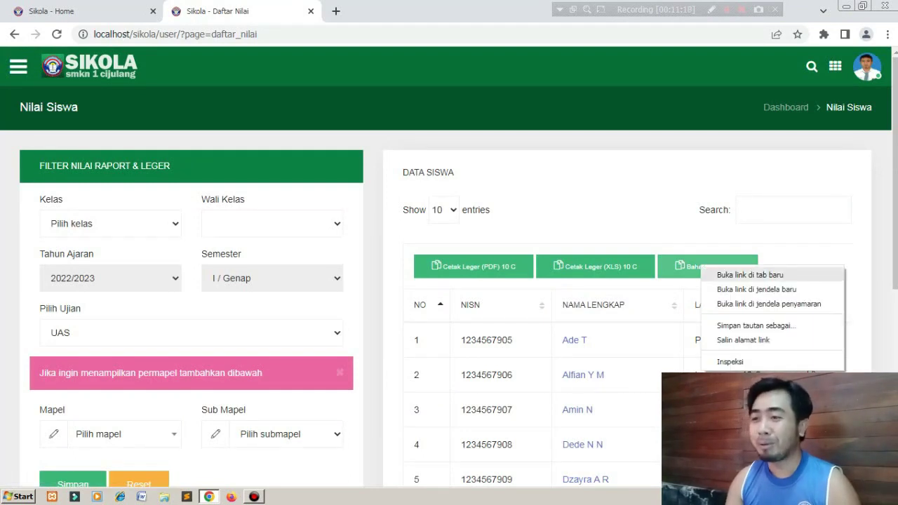
left_click(750, 274)
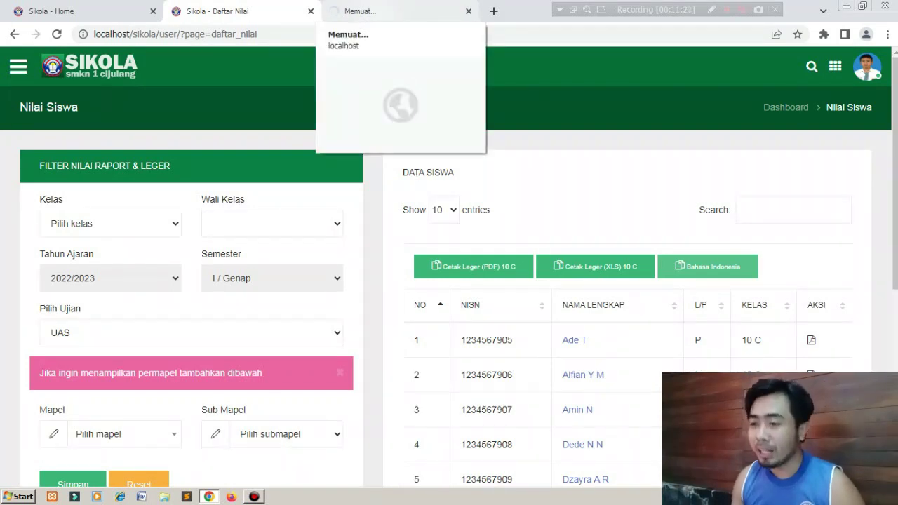
left_click(379, 11)
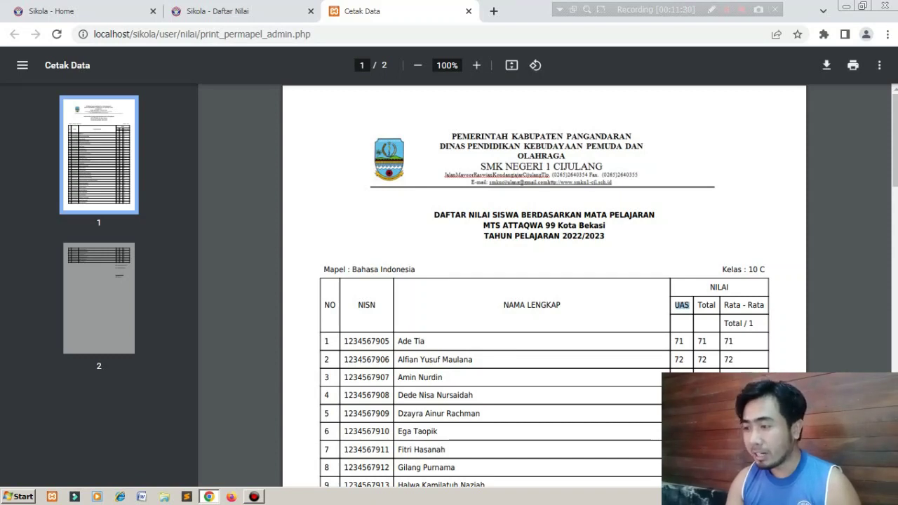
Scroll the 10 C Bahasa Indonesia grade list to page 2 and back, then close it.
scroll(544, 281, "down", 10)
scroll(545, 280, "up", 10)
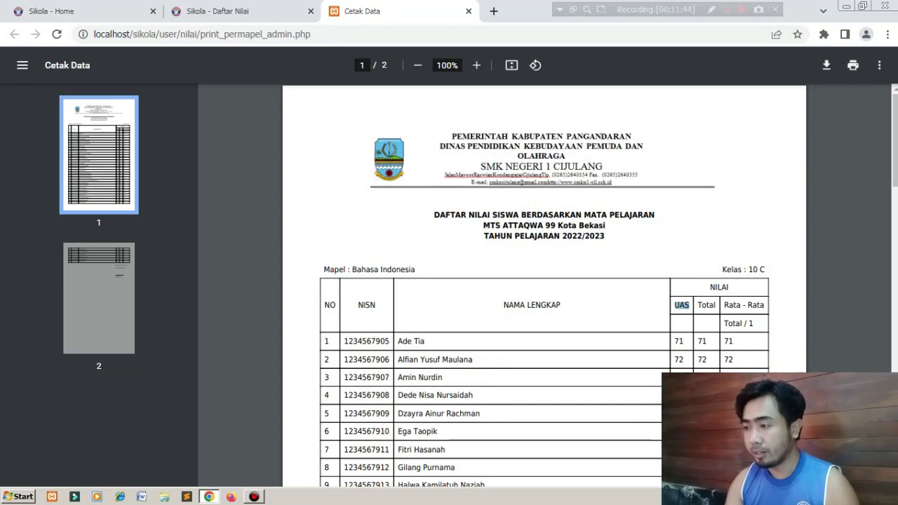
scroll(544, 281, "down", 15)
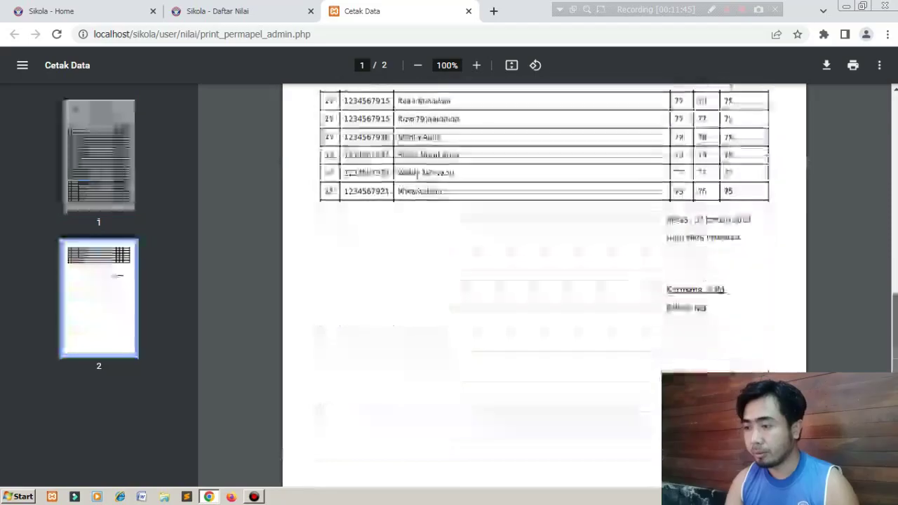
scroll(544, 280, "up", 15)
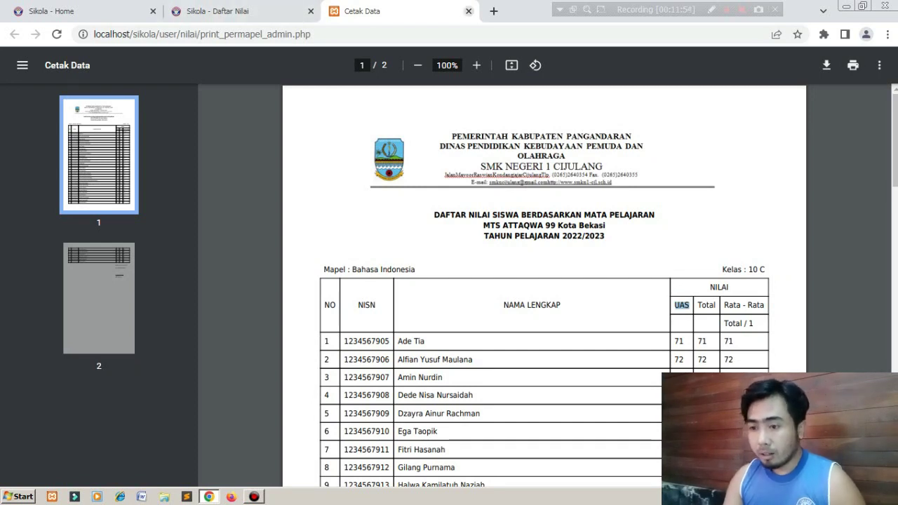
left_click(469, 11)
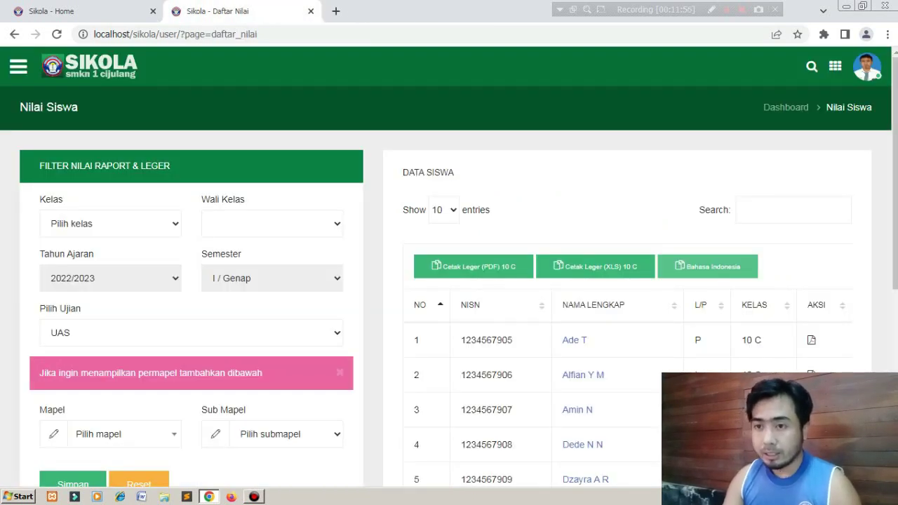
From the home dashboard sidebar, open the Absensi page in a new tab.
left_click(707, 267)
left_click(105, 11)
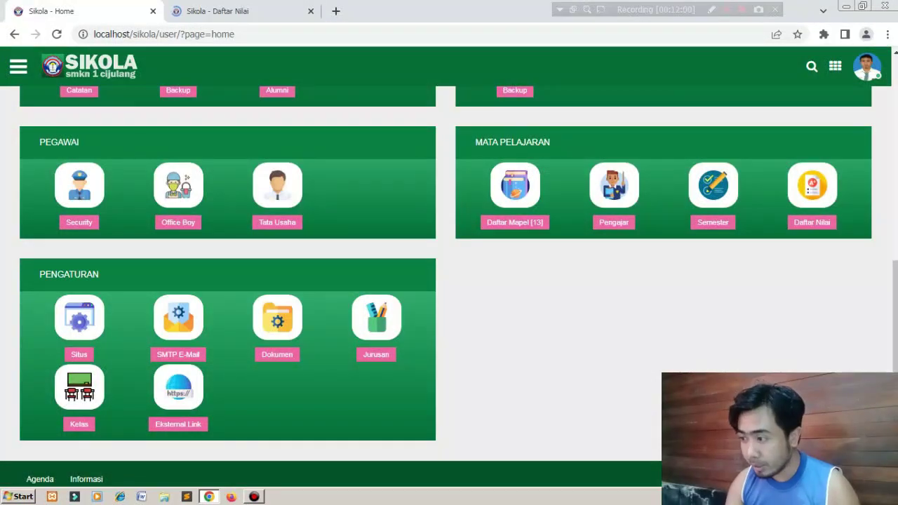
scroll(449, 283, "down", 1)
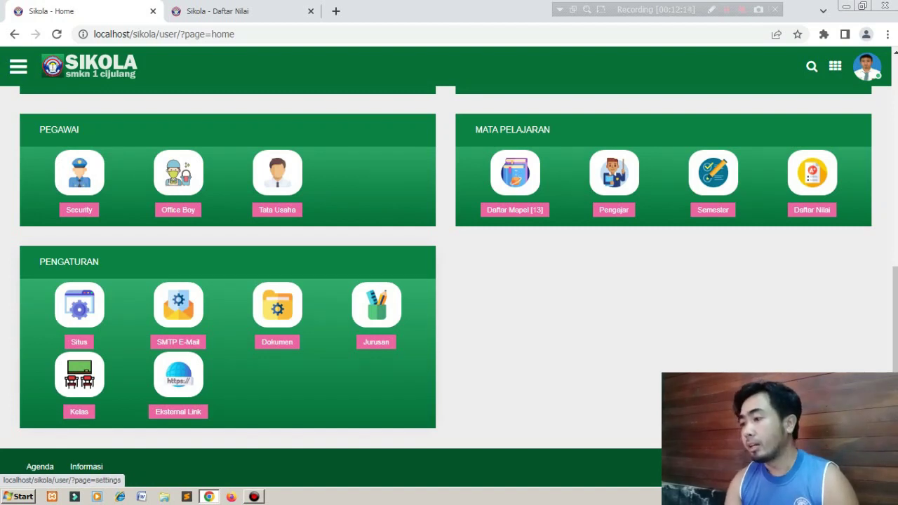
left_click_drag(895, 336, 894, 122)
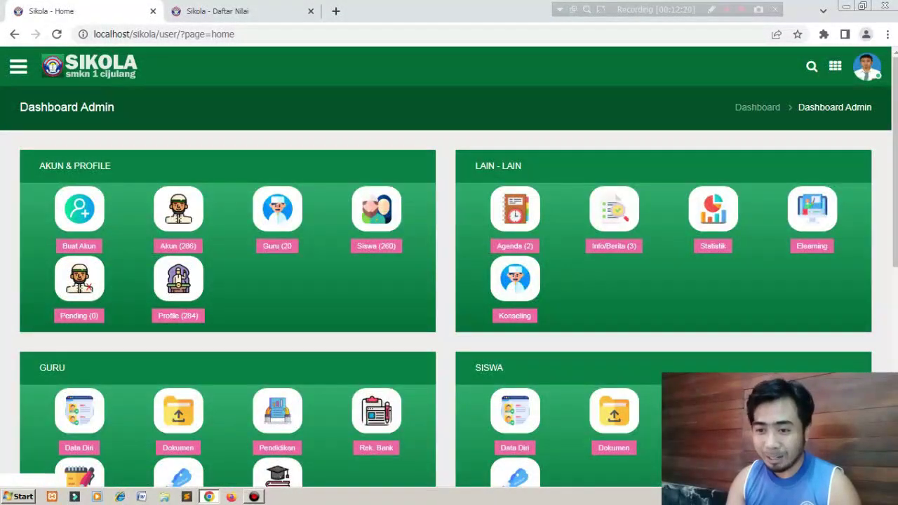
left_click(18, 67)
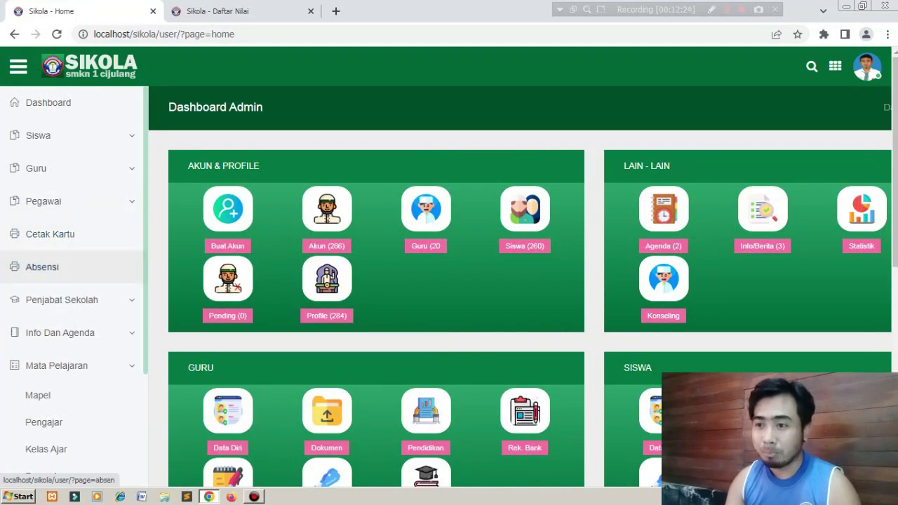
right_click(80, 272)
left_click(112, 283)
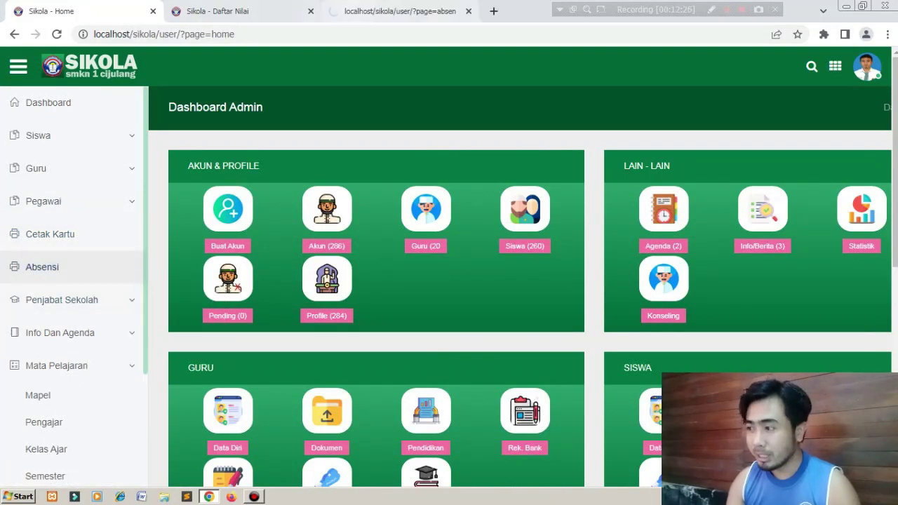
left_click(399, 11)
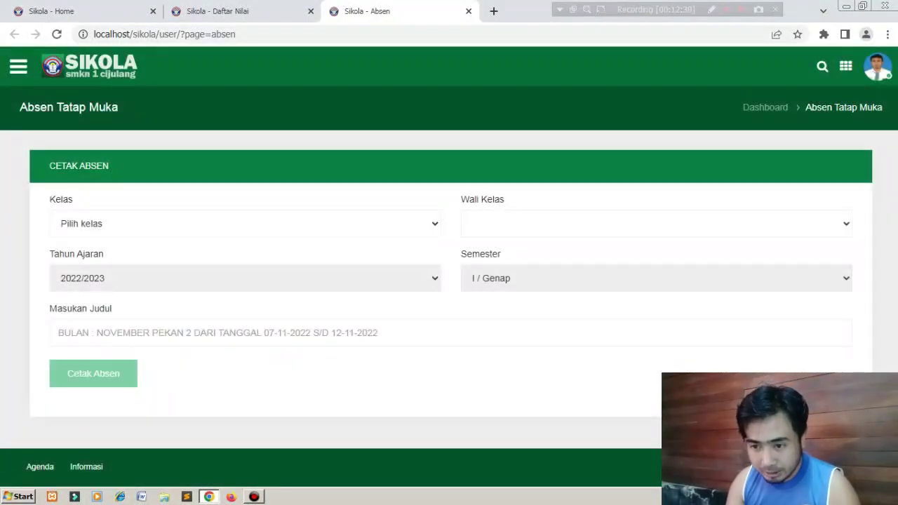
Choose class 10 C, title it JUDUL ABSENSI, and generate the attendance sheet with Cetak Absen.
left_click(245, 223)
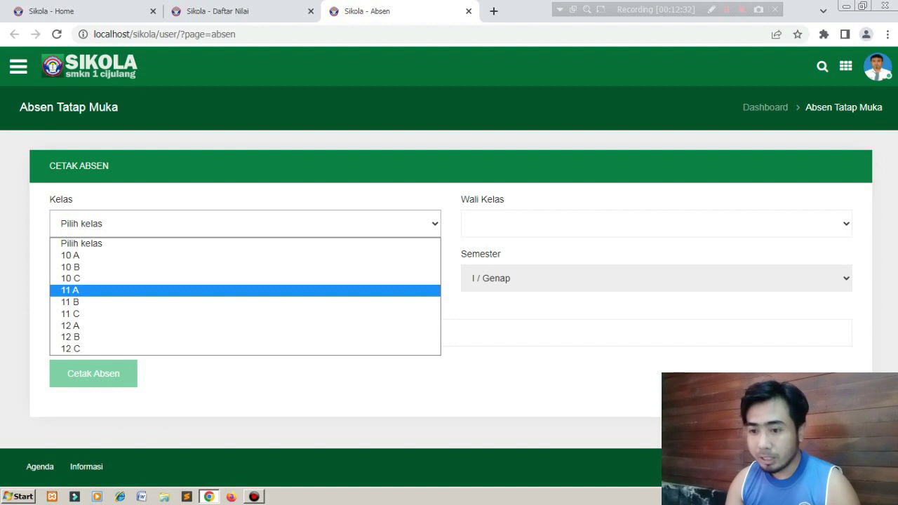
left_click(70, 278)
left_click(218, 333)
type("JUDUL ABSENSI")
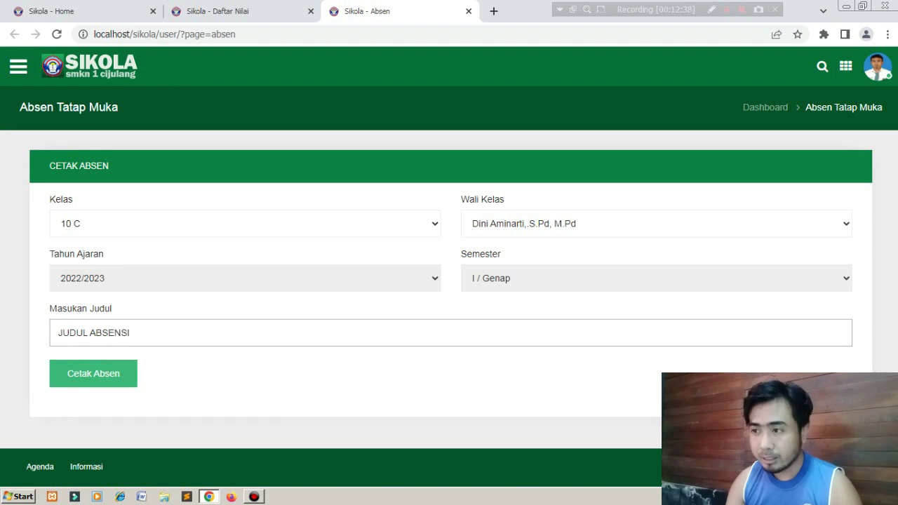
left_click(94, 374)
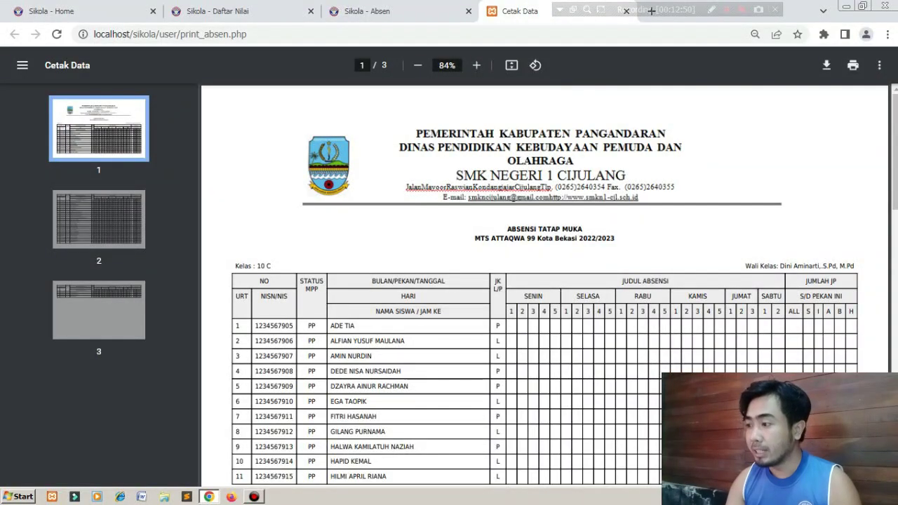
Scroll through all three pages of the 10 C attendance PDF and back, then close it with Ctrl+W.
scroll(545, 281, "down", 3)
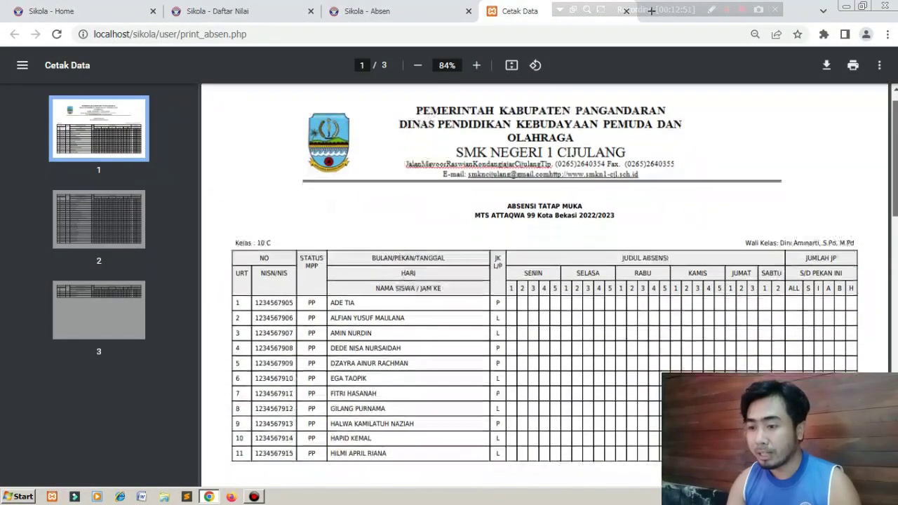
scroll(544, 280, "down", 5)
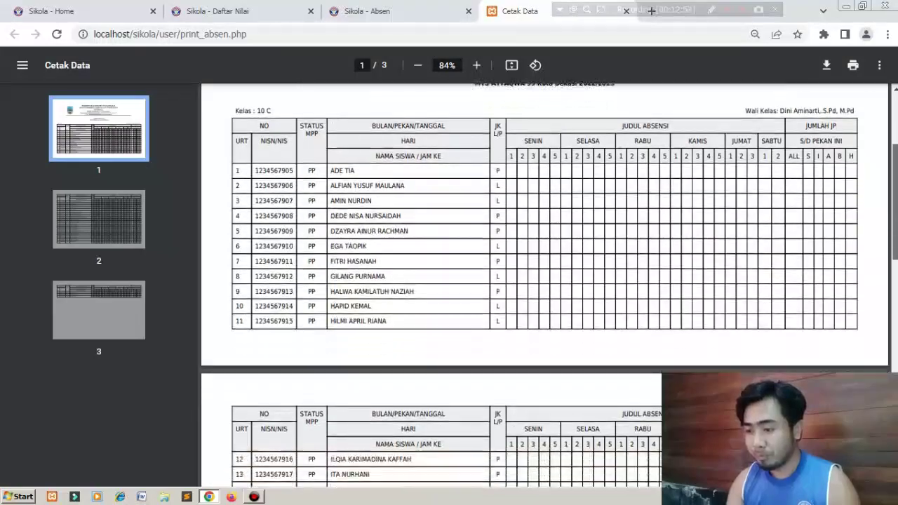
scroll(544, 281, "down", 7)
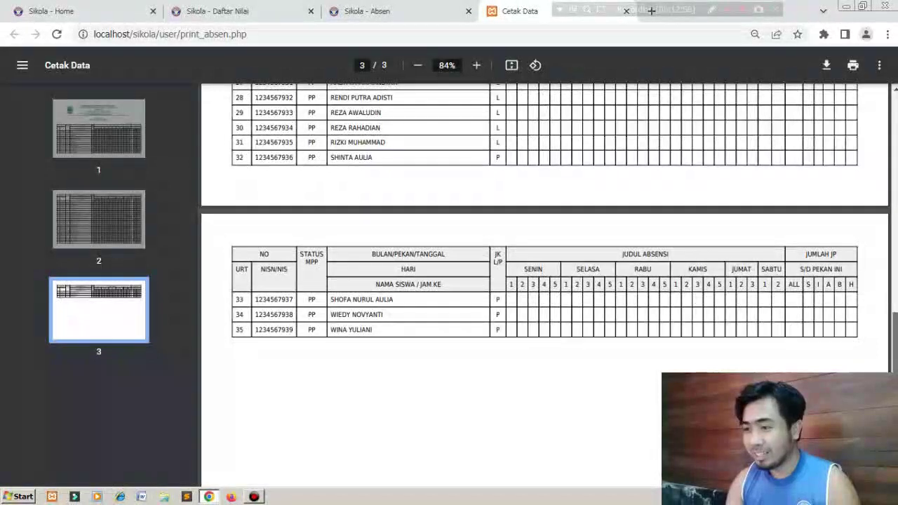
scroll(544, 281, "up", 15)
scroll(544, 281, "up", 3)
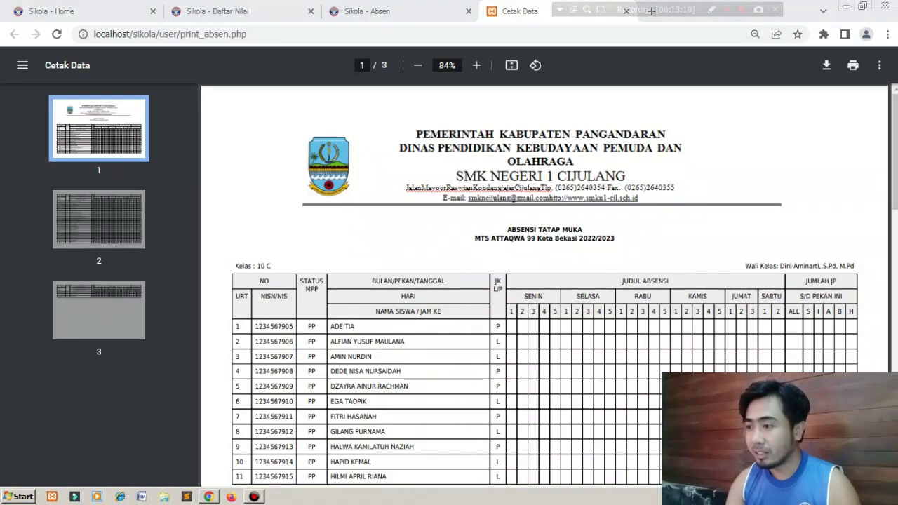
key("ctrl+w")
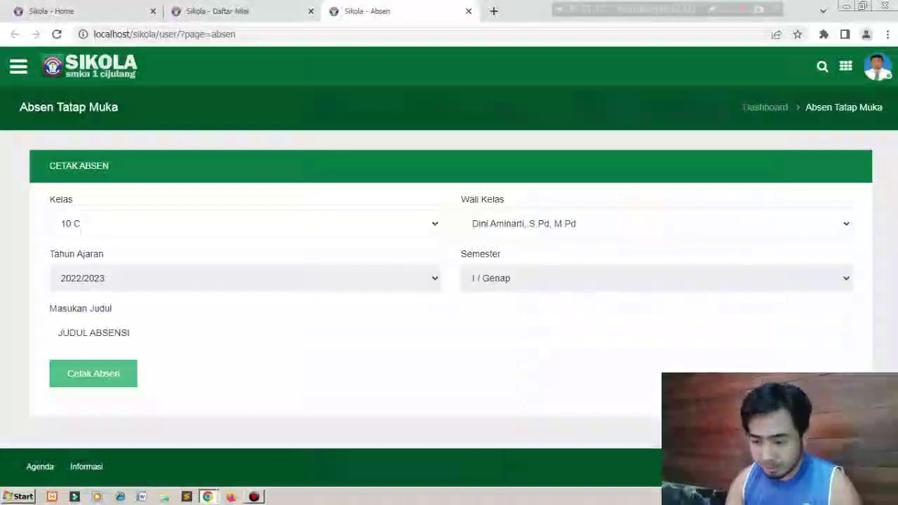
Close the Cetak Data PDF window, then the Sikola - Absen and Sikola - Daftar Nilai tabs.
left_click(207, 497)
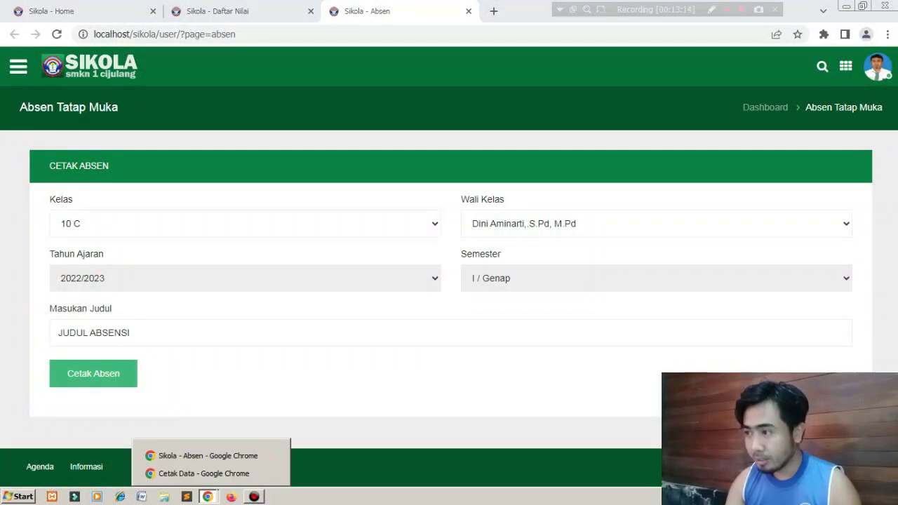
left_click(270, 474)
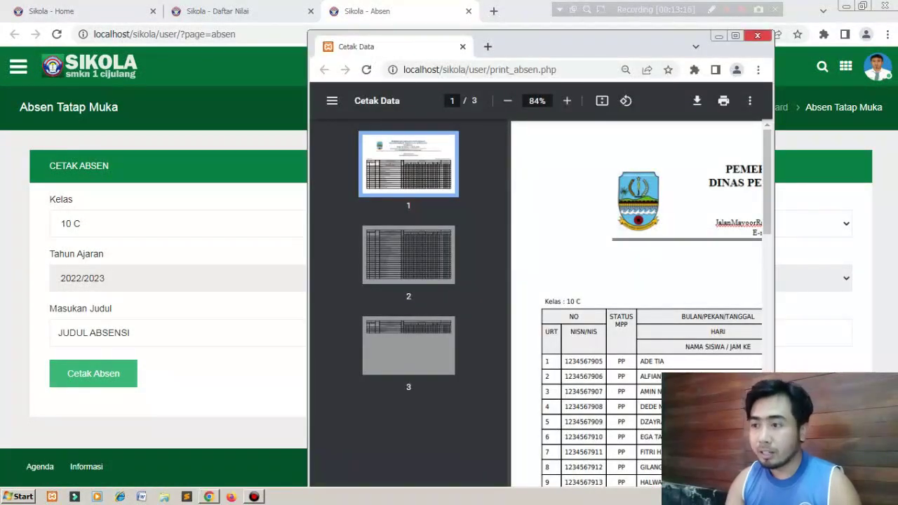
left_click(757, 35)
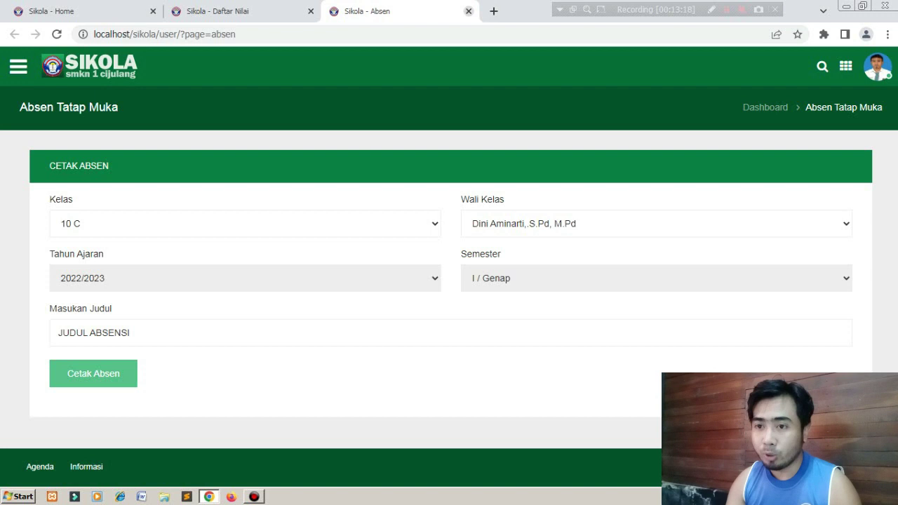
left_click(468, 11)
left_click(311, 11)
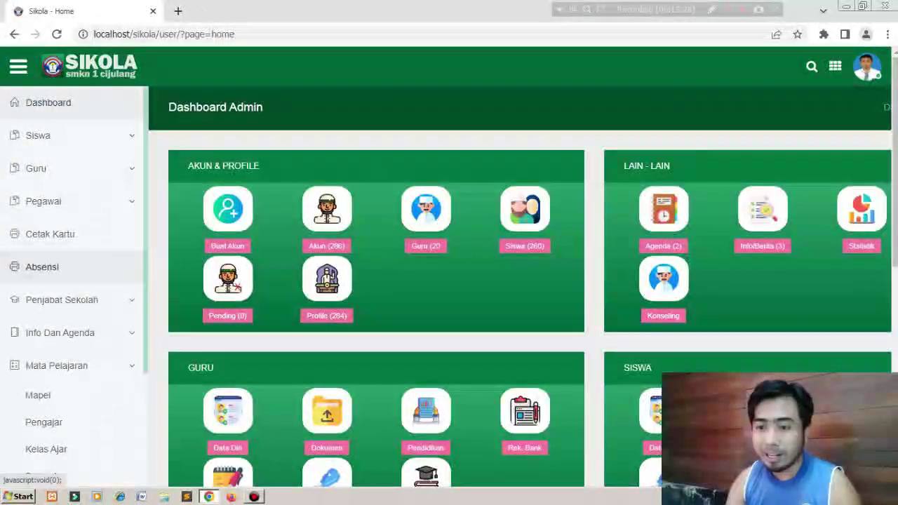
Open Cetak Kartu, check the Jenis Kartu options, and view the Data Kartu list.
left_click(50, 233)
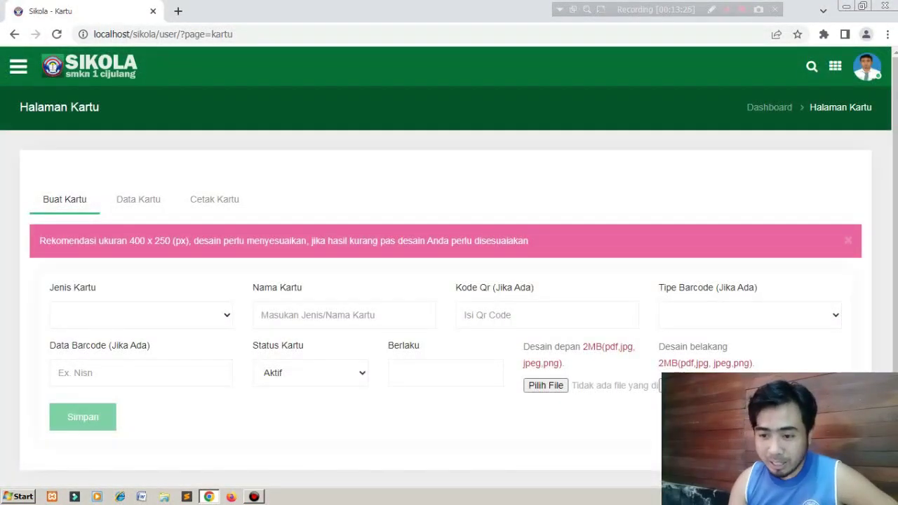
left_click(140, 315)
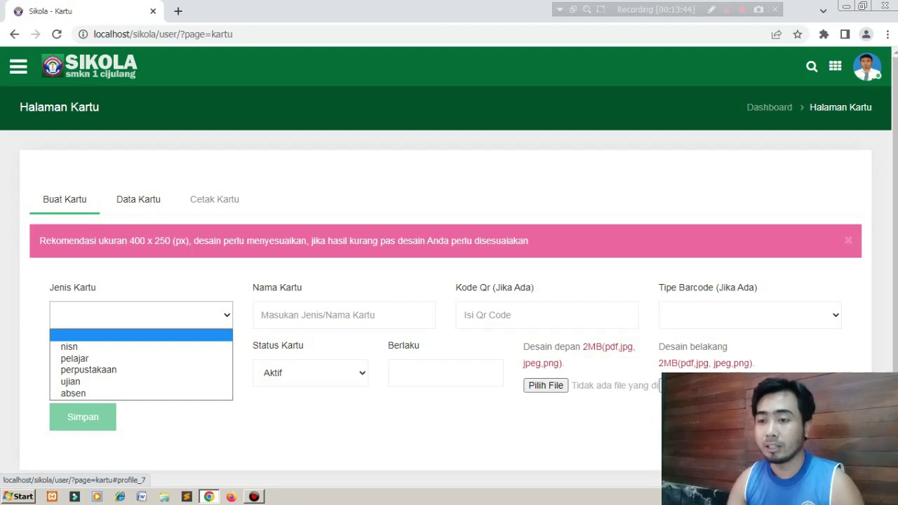
left_click(138, 199)
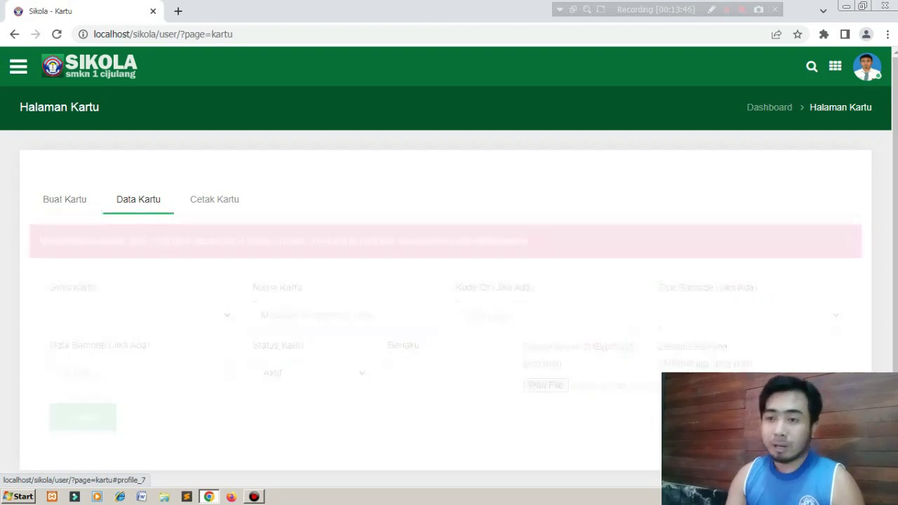
Open the admin dashboard in a new tab and switch to it.
right_click(88, 59)
left_click(141, 68)
left_click(242, 11)
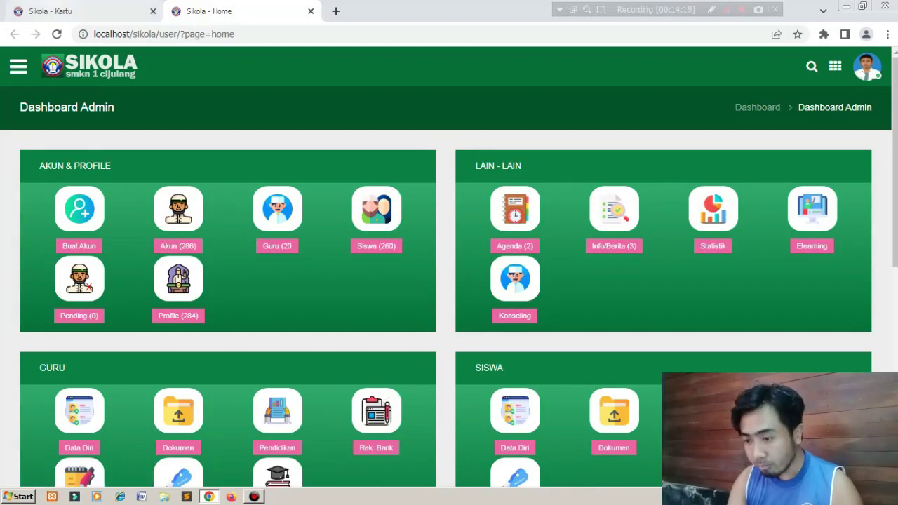
Return to the Kartu tab, scroll the Data Kartu table, and show the Cetak Kartu form.
key("ctrl+Page_Up")
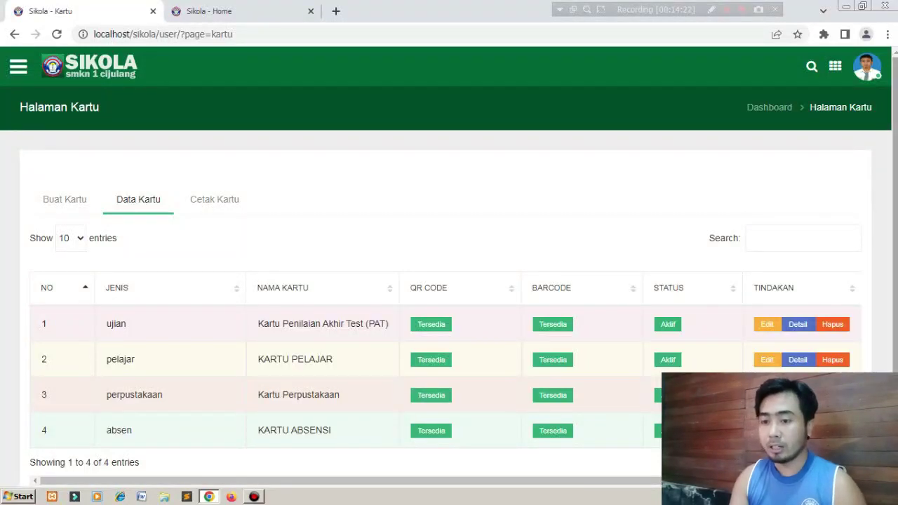
scroll(449, 281, "down", 1)
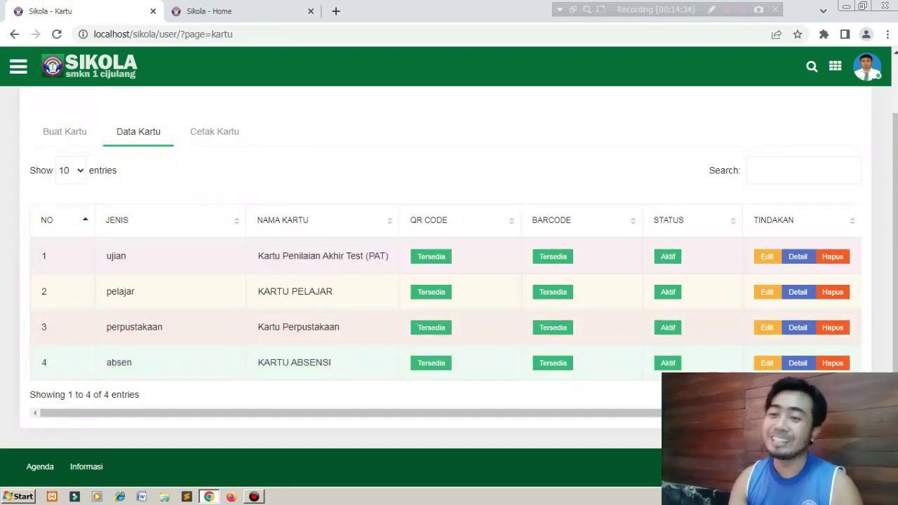
left_click(214, 131)
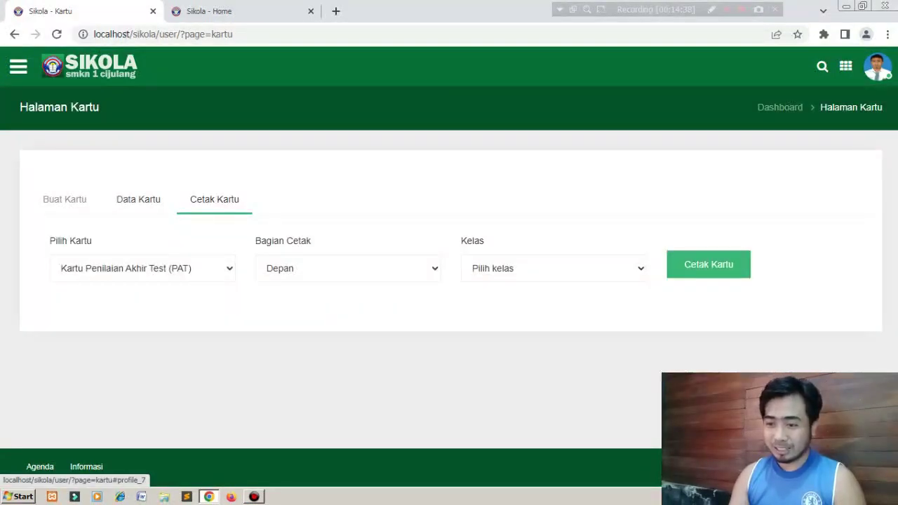
Back on the card printing form, browse the card type and print side options.
left_click(138, 199)
left_click(214, 200)
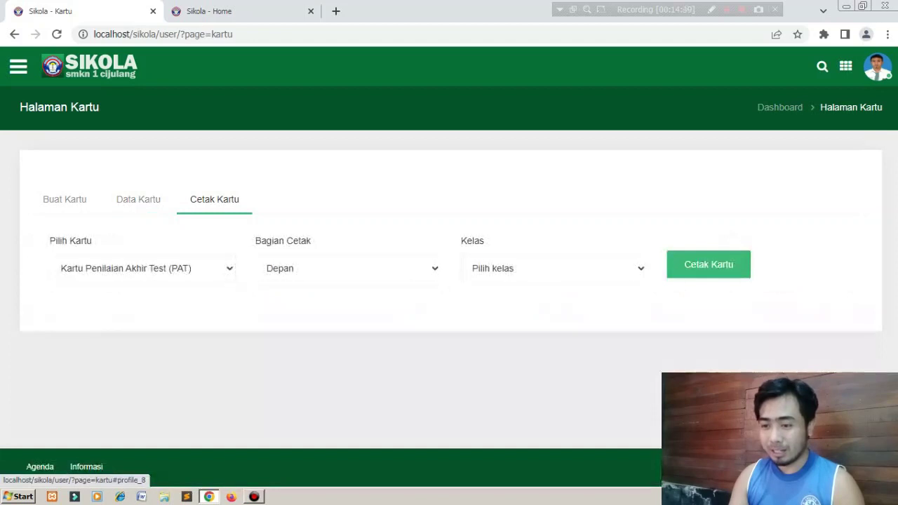
left_click(140, 268)
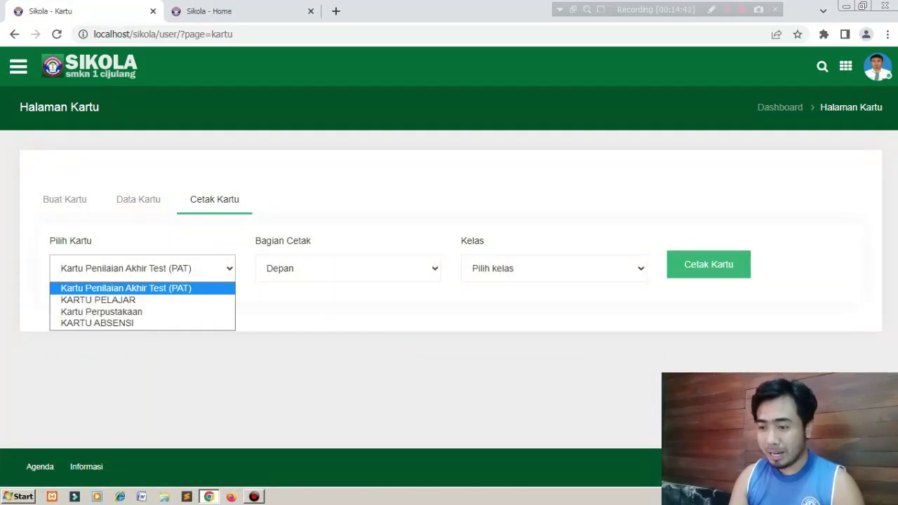
left_click(348, 268)
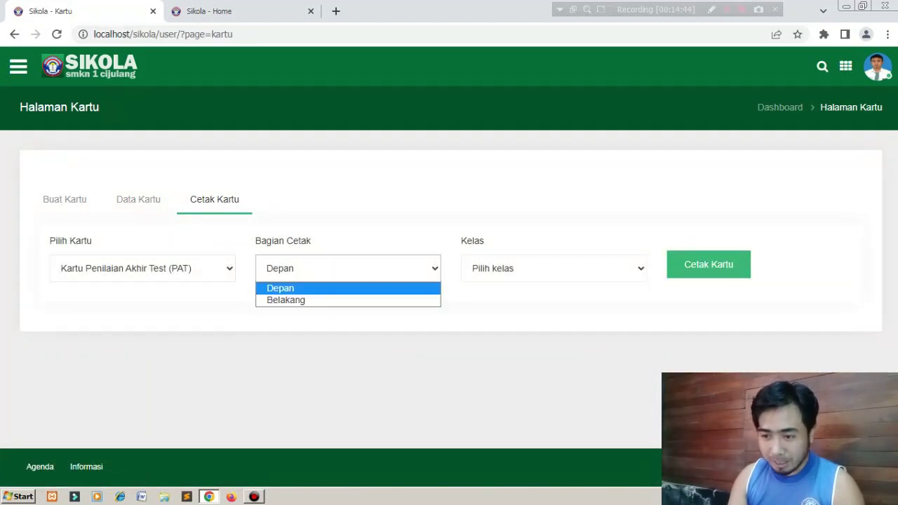
key("Return")
Print KARTU ABSENSI cards, Depan side, for class 10 C.
left_click(143, 268)
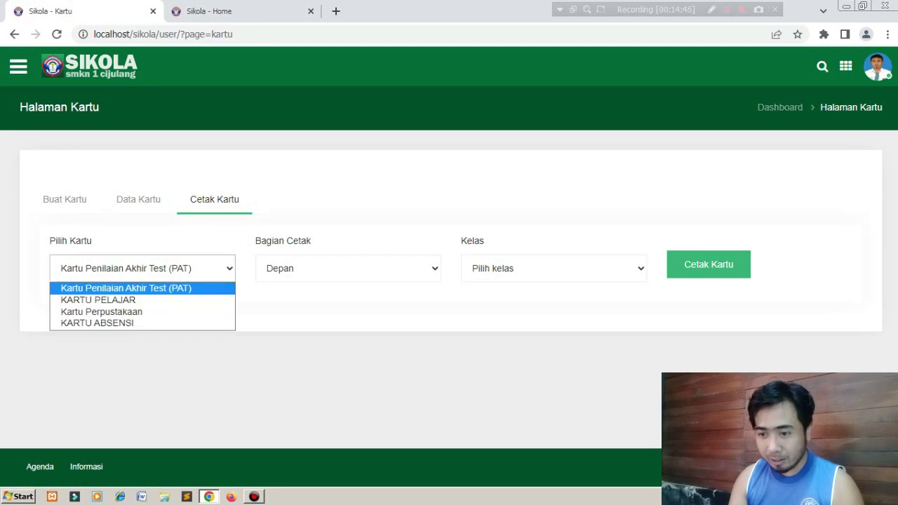
key("Down")
key("Down")
key("Down")
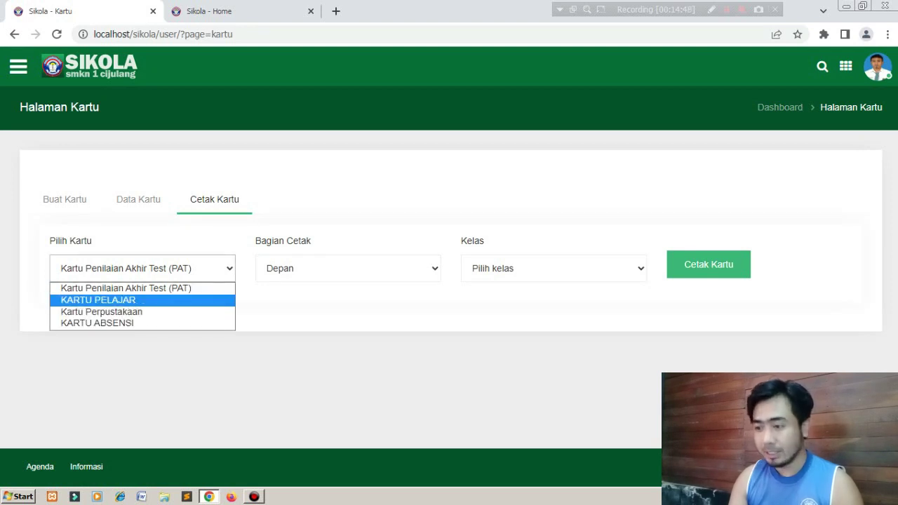
key("Return")
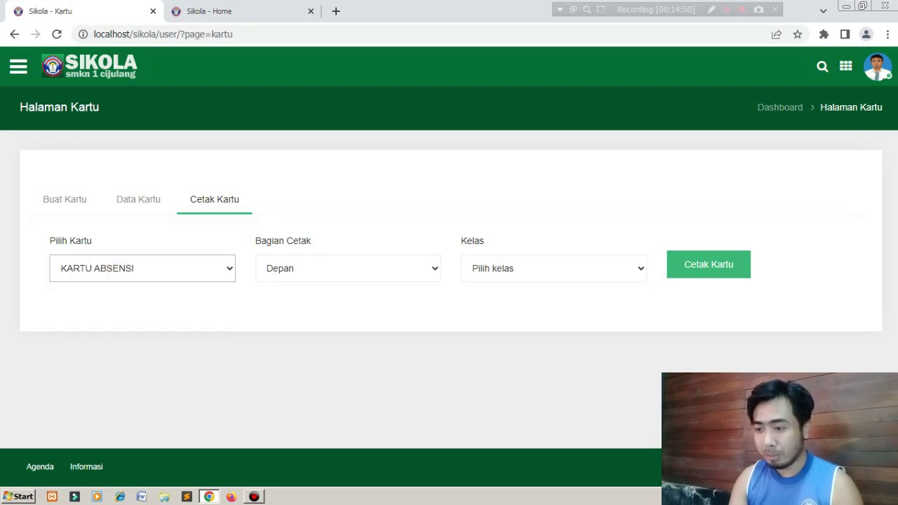
left_click(348, 268)
left_click(348, 287)
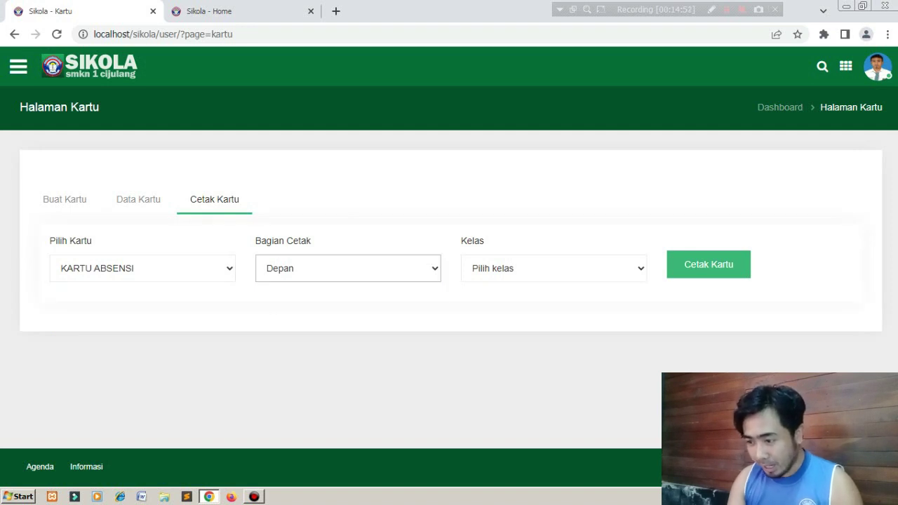
left_click(554, 268)
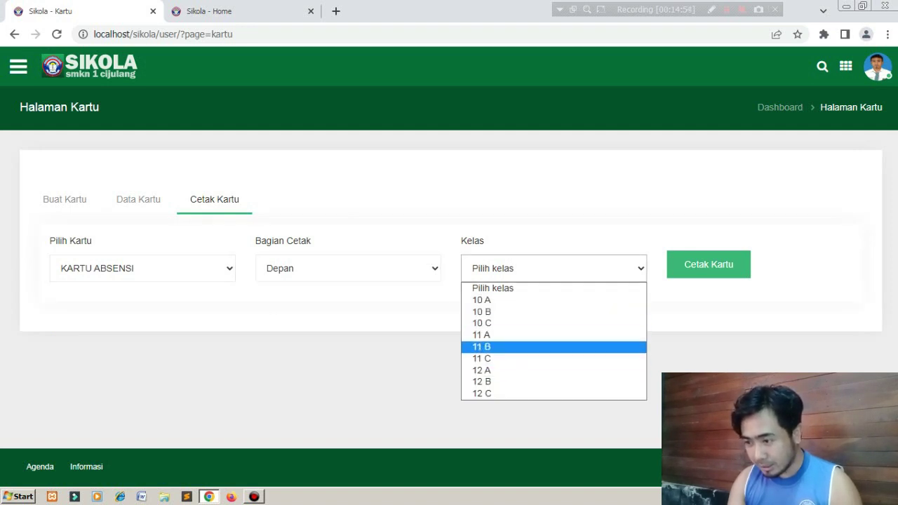
left_click(491, 322)
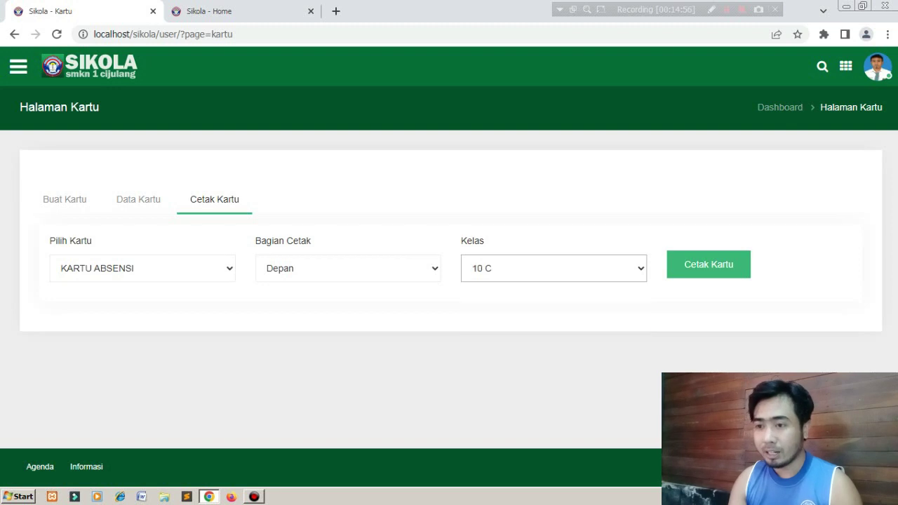
left_click(709, 264)
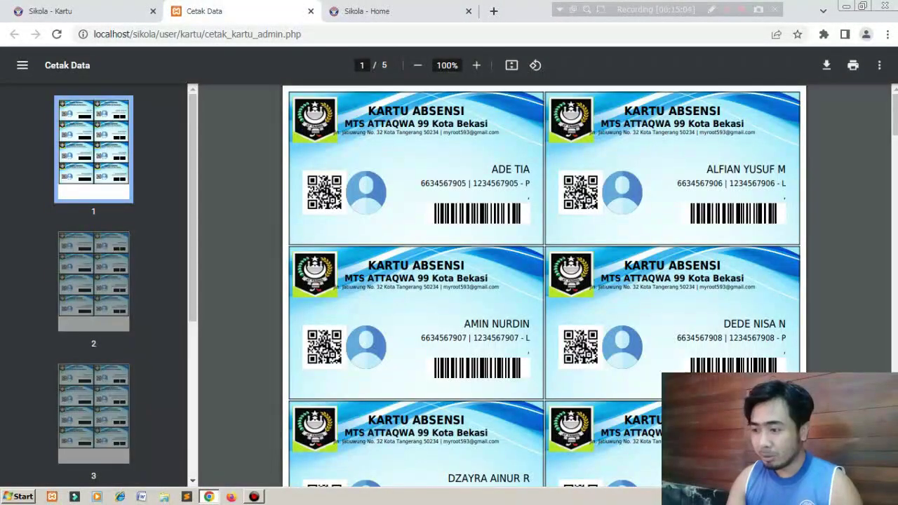
Scroll through the five pages of KARTU ABSENSI cards and back, then close the preview tab.
scroll(545, 285, "down", 3)
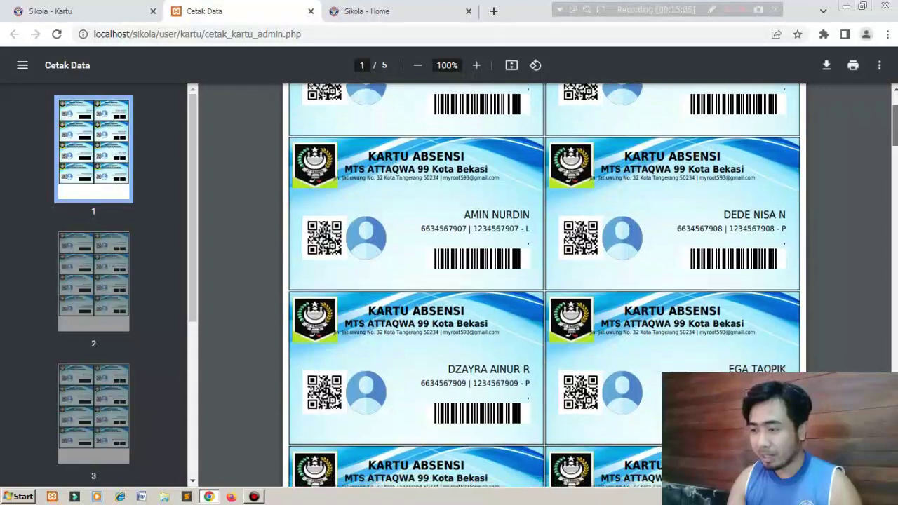
scroll(545, 285, "down", 12)
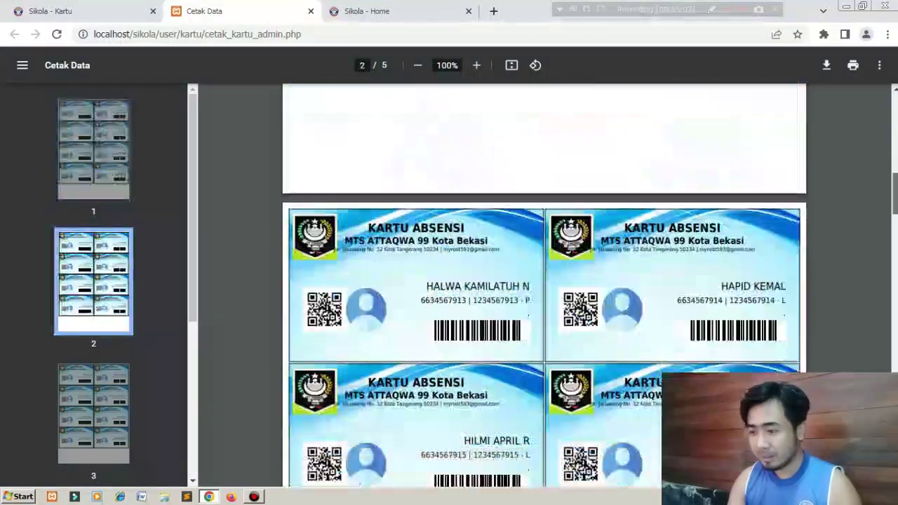
scroll(544, 285, "down", 15)
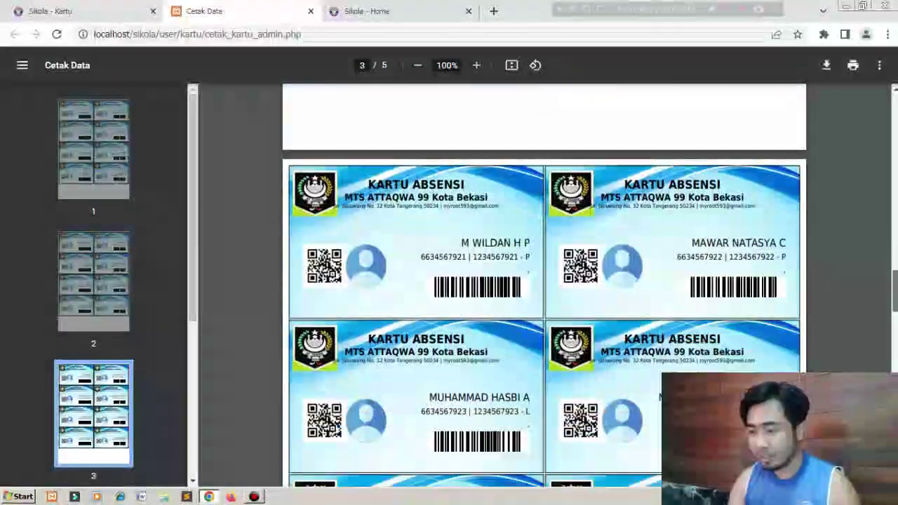
scroll(544, 285, "down", 20)
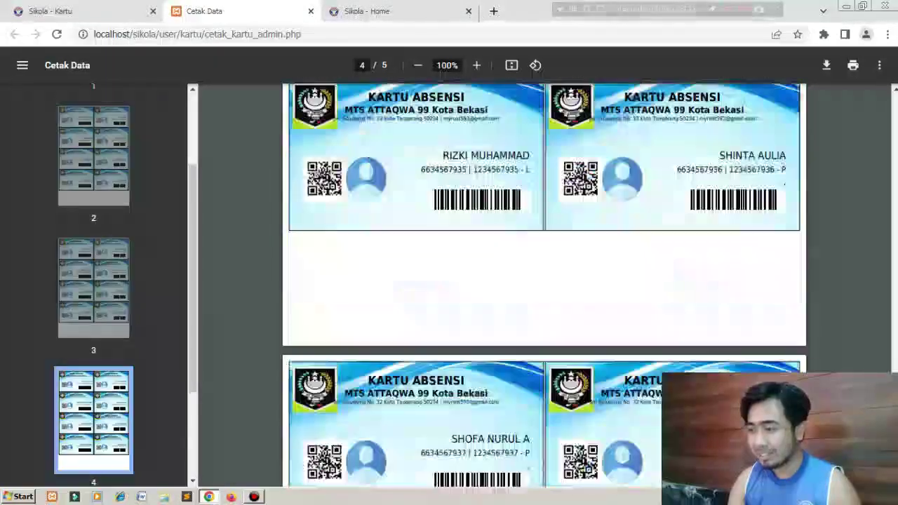
scroll(544, 284, "up", 20)
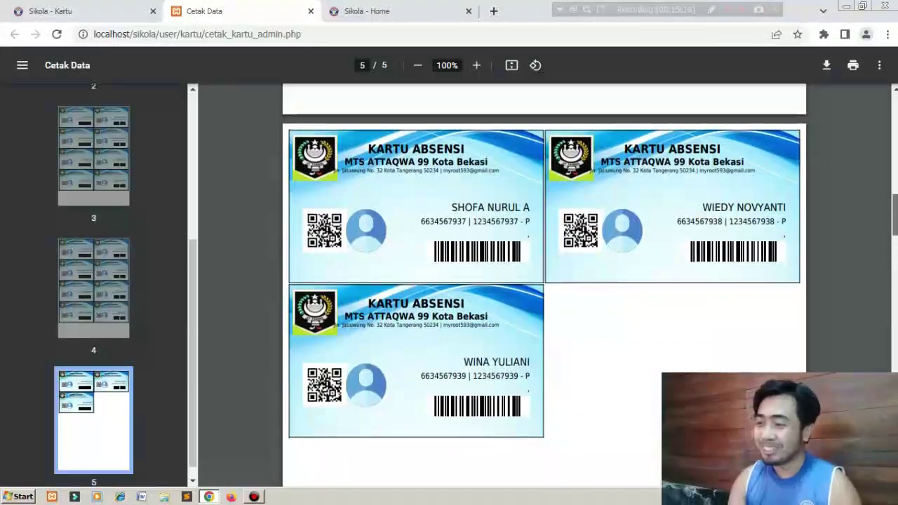
scroll(544, 285, "up", 8)
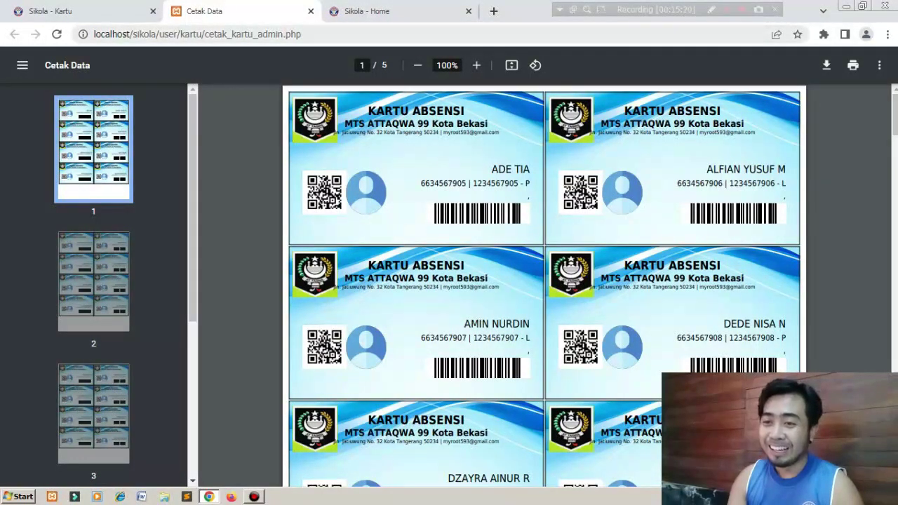
left_click(310, 12)
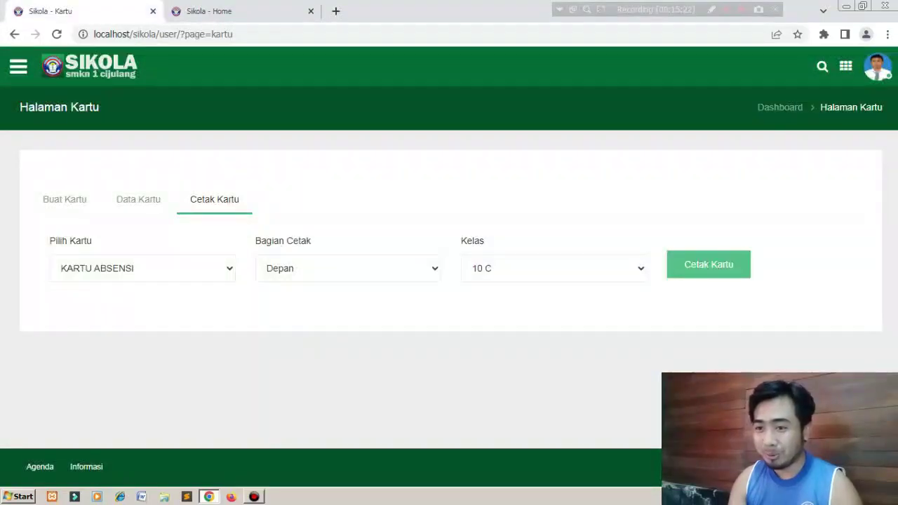
Return to Dashboard Admin and open the Guru teacher accounts list under Akun & Profile.
left_click(90, 66)
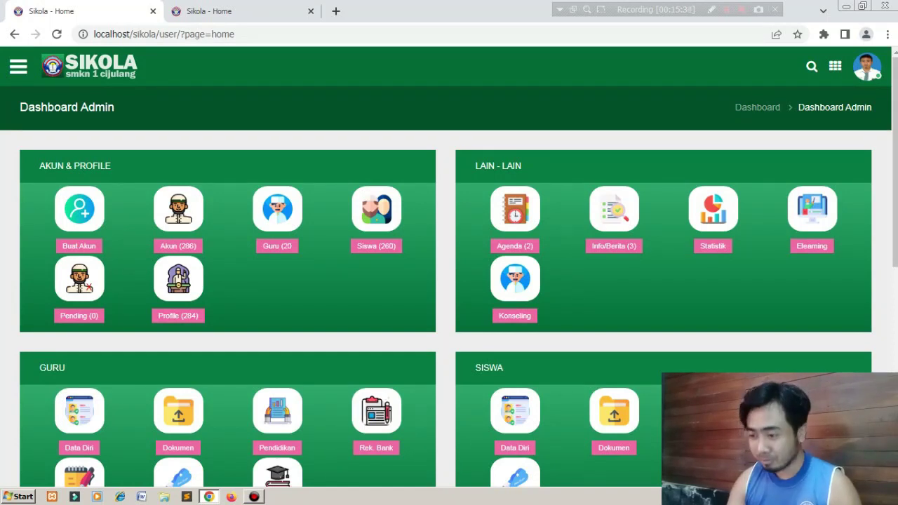
scroll(449, 281, "down", 5)
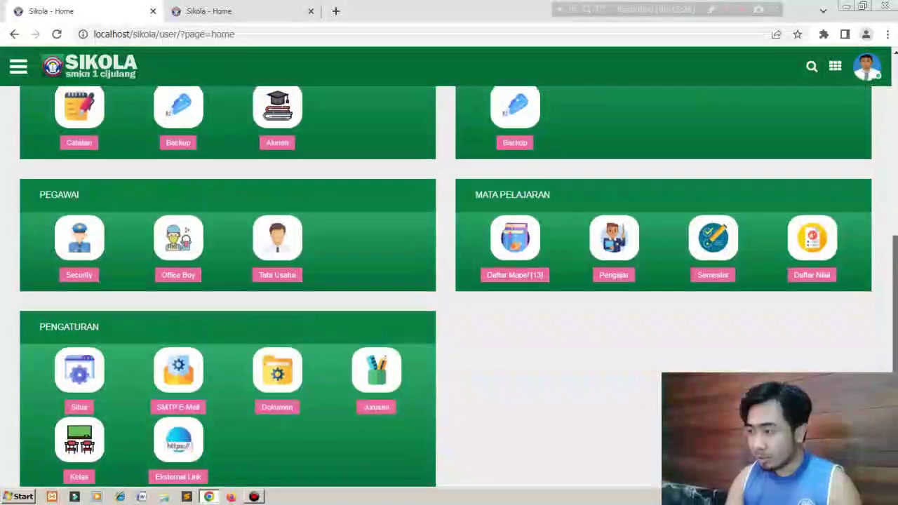
scroll(449, 280, "up", 5)
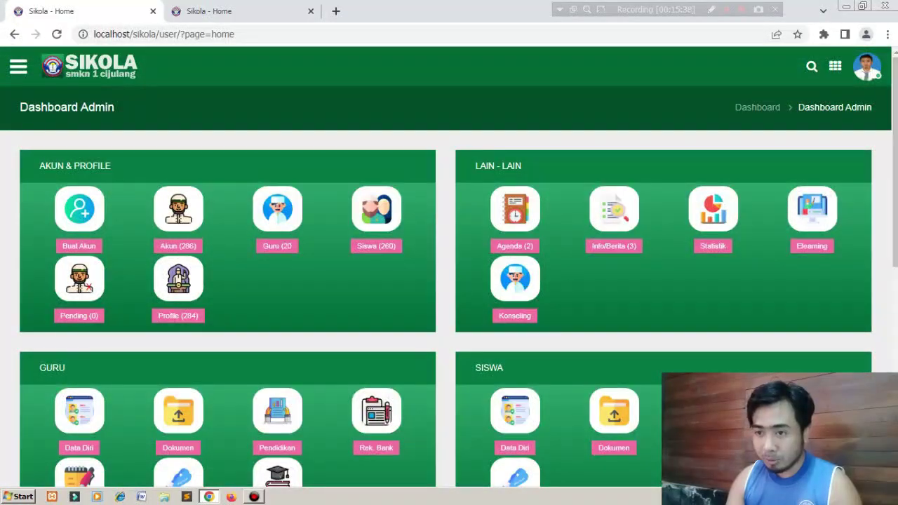
left_click(277, 231)
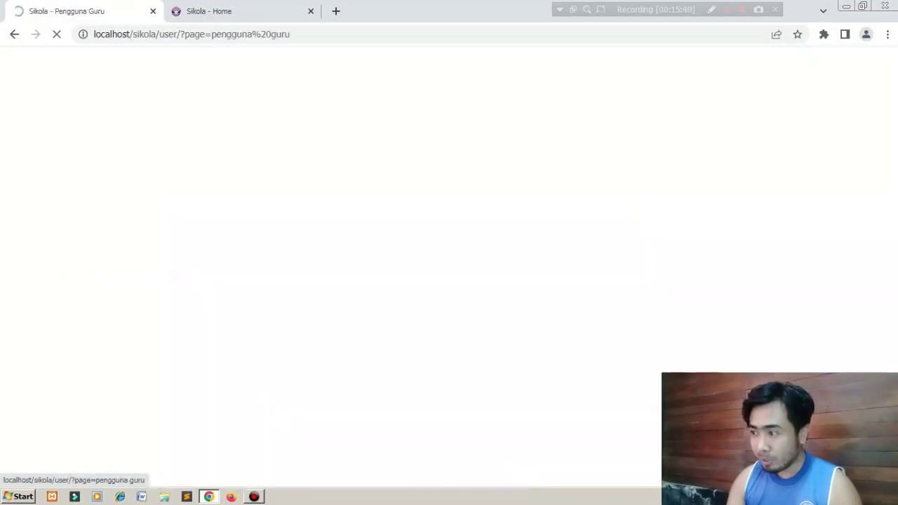
Paste the first ten teacher table rows into a new Notepad document, then close the Pengguna Guru tab.
scroll(449, 281, "down", 3)
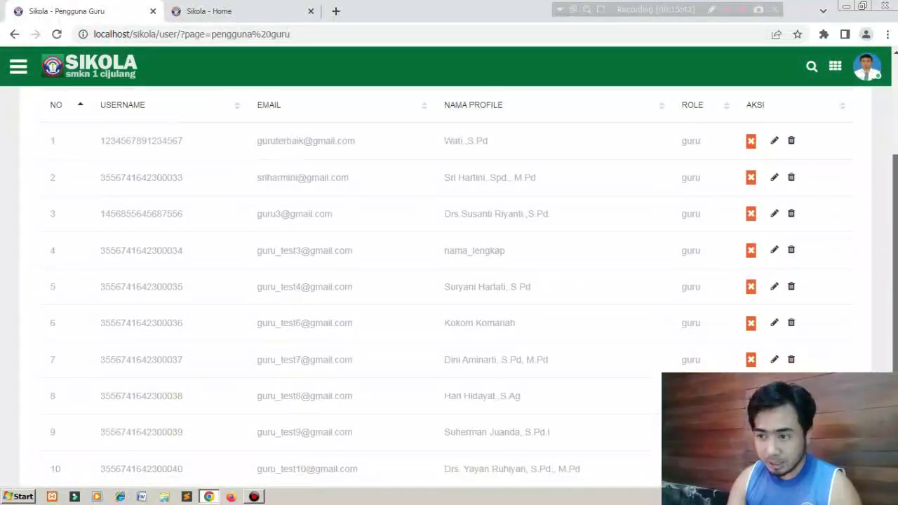
left_click_drag(100, 140, 183, 469)
key("ctrl+c")
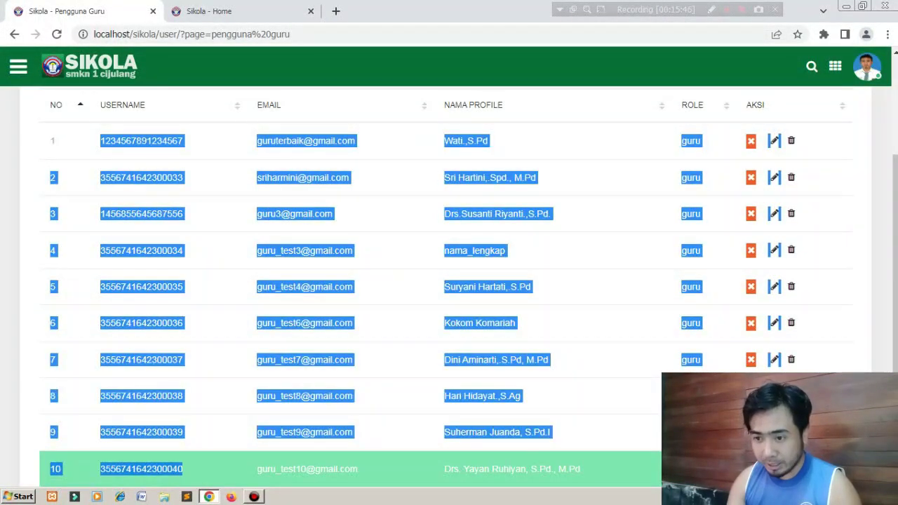
scroll(449, 281, "down", 3)
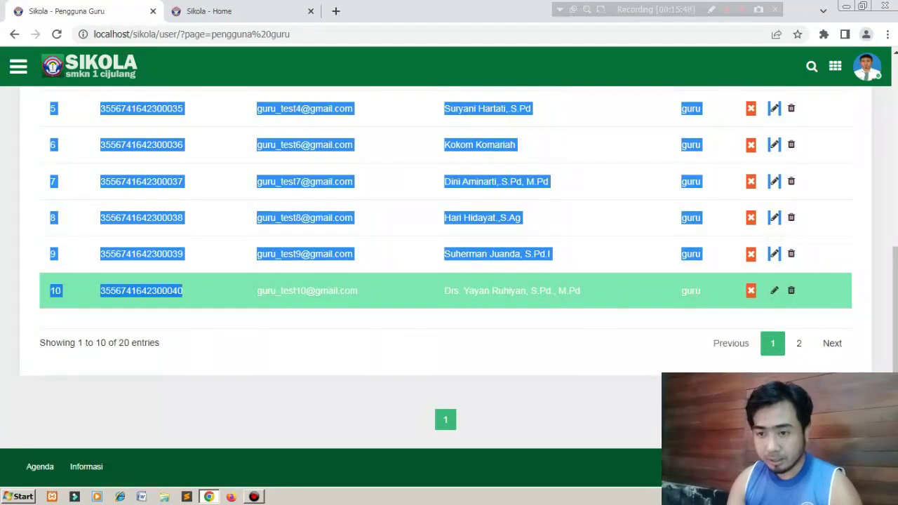
left_click(18, 496)
left_click(48, 203)
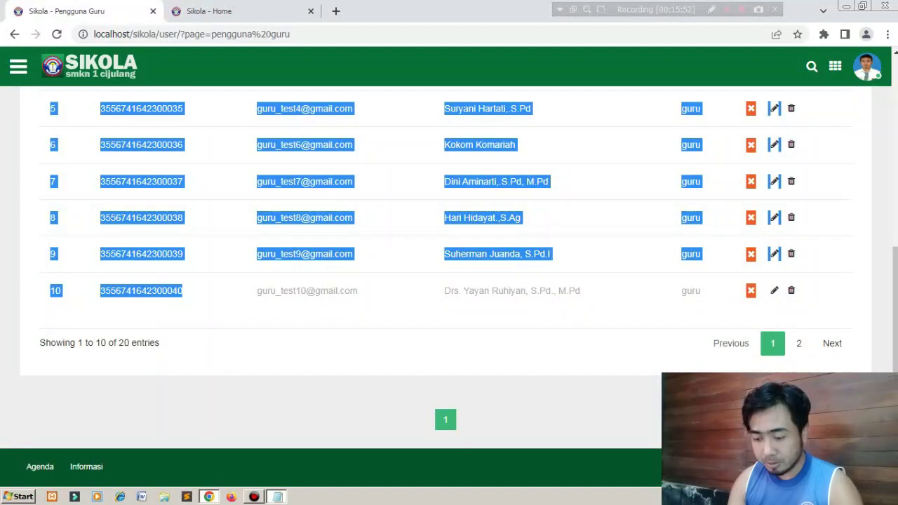
key("ctrl+v")
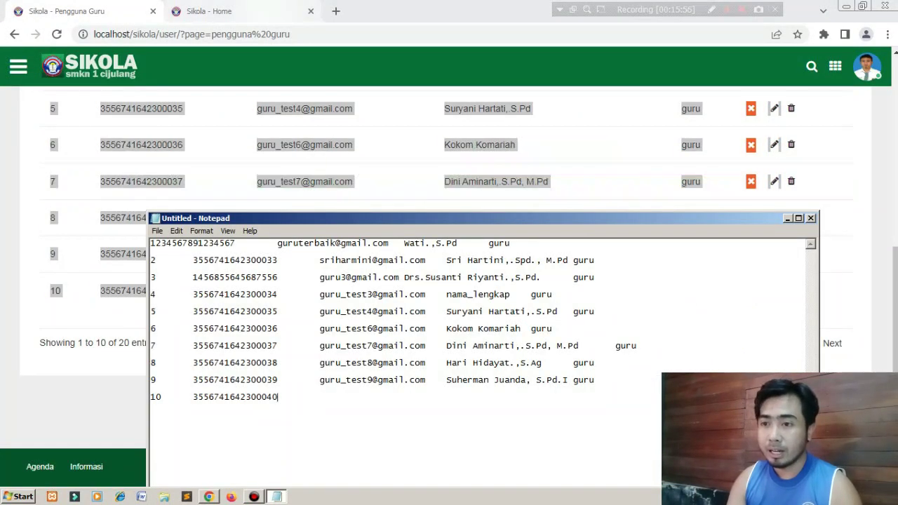
left_click(91, 11)
left_click(152, 11)
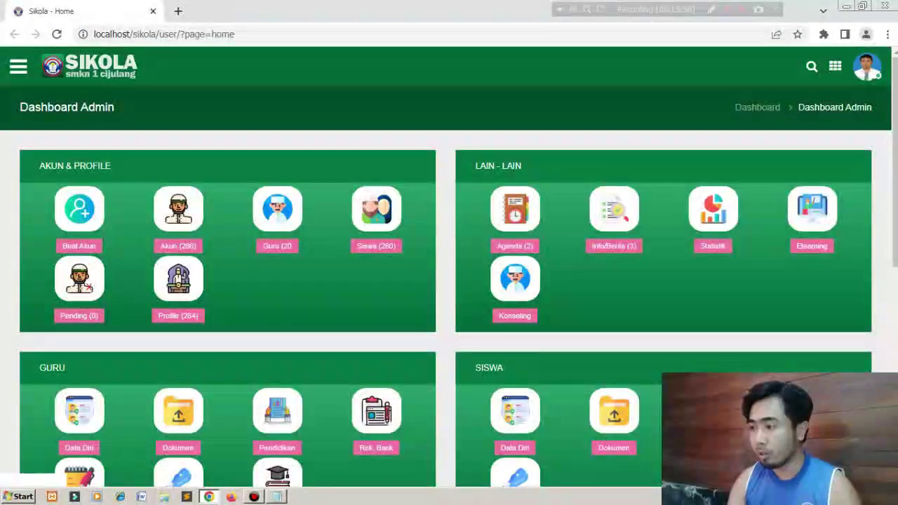
Log out of SIKOLA from the account menu and focus the Sign In username field.
left_click(868, 67)
left_click(807, 139)
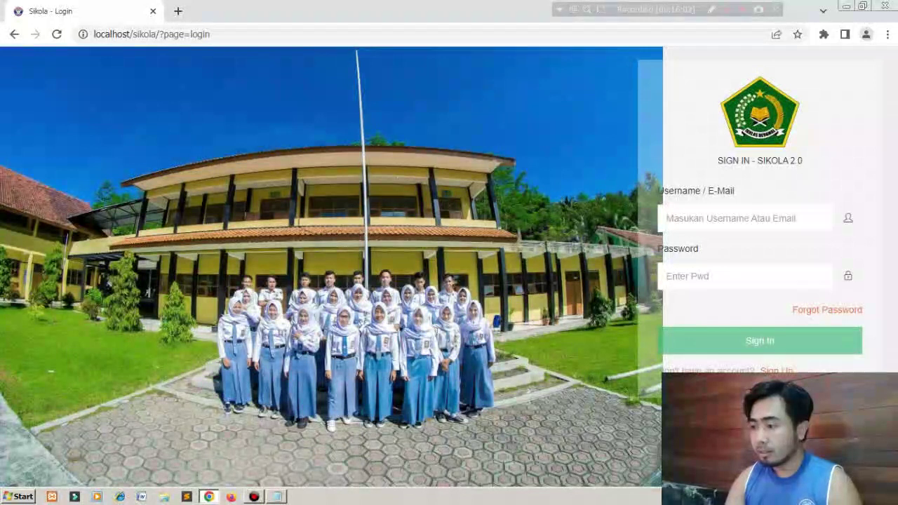
left_click(744, 218)
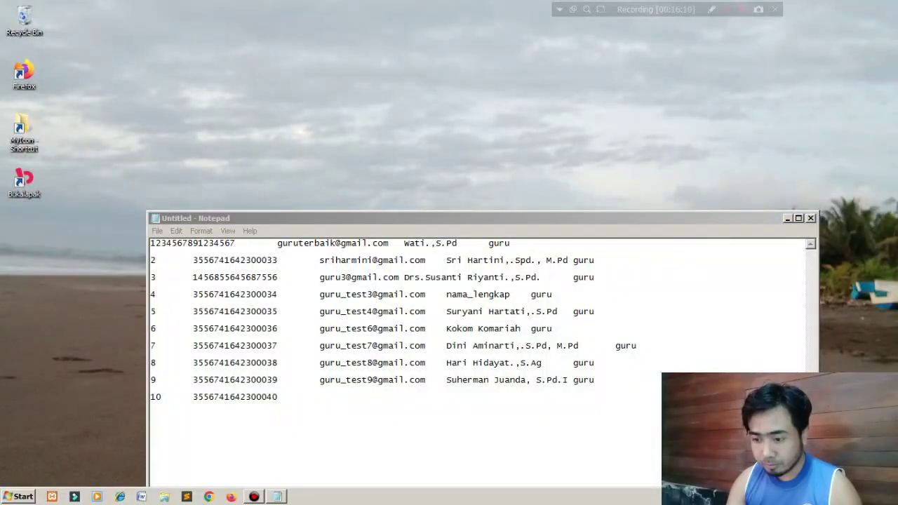
Load localhost/sikola in Firefox.
left_click(231, 497)
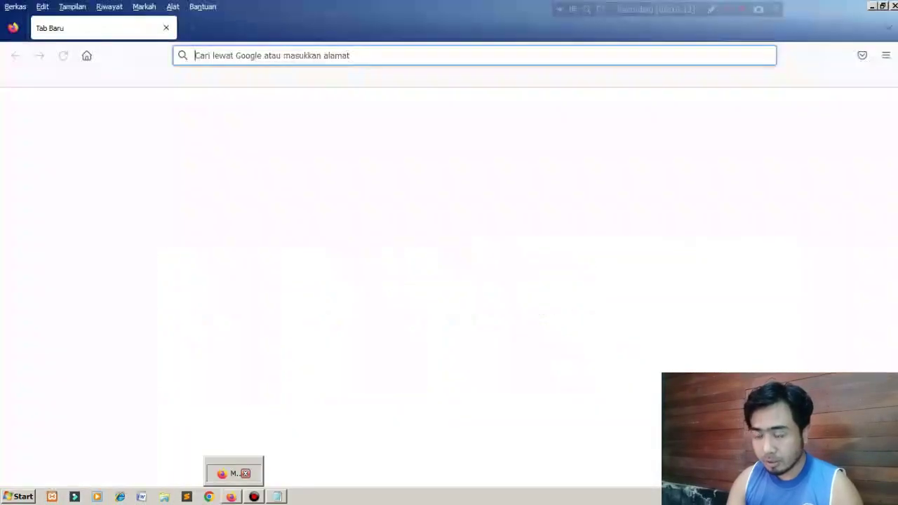
left_click(474, 55)
type("localhost/")
key("Right")
type("s")
key("Return")
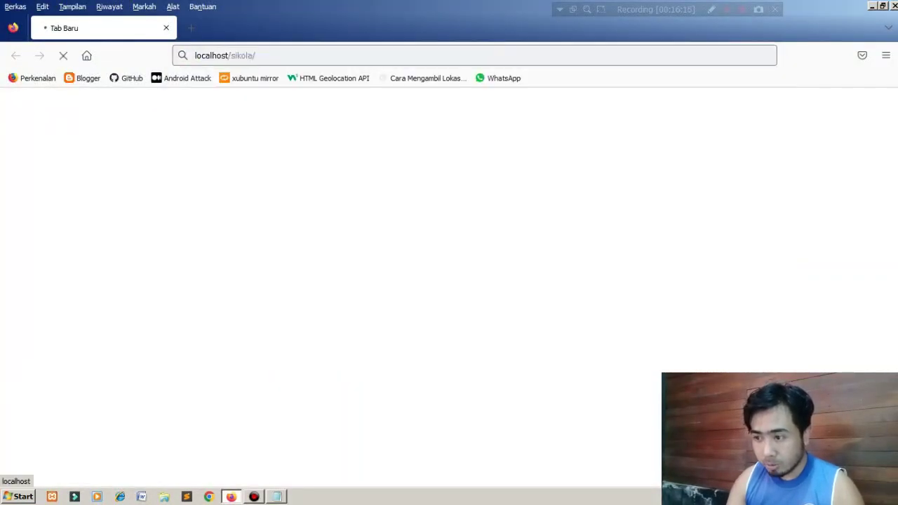
Fill the Username/E-mail field with the tenth teacher's username copied from Notepad.
key("alt+Tab")
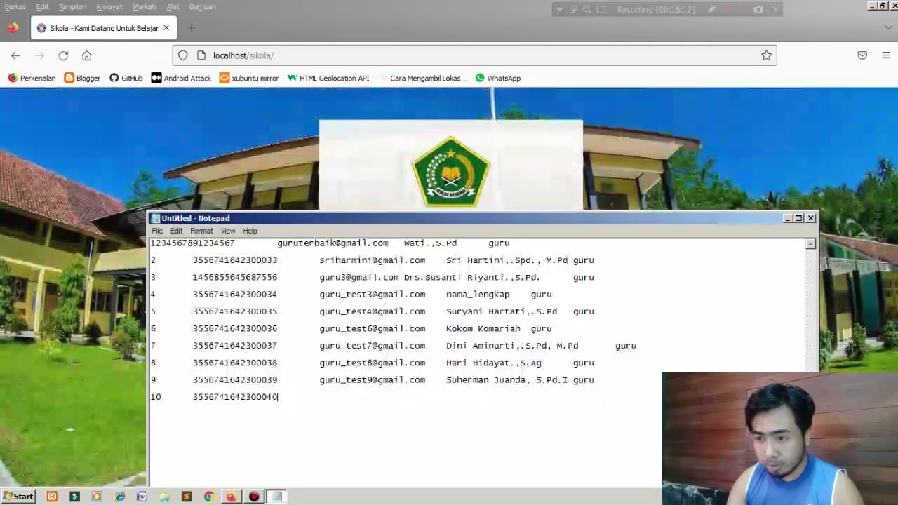
left_click_drag(236, 243, 150, 244)
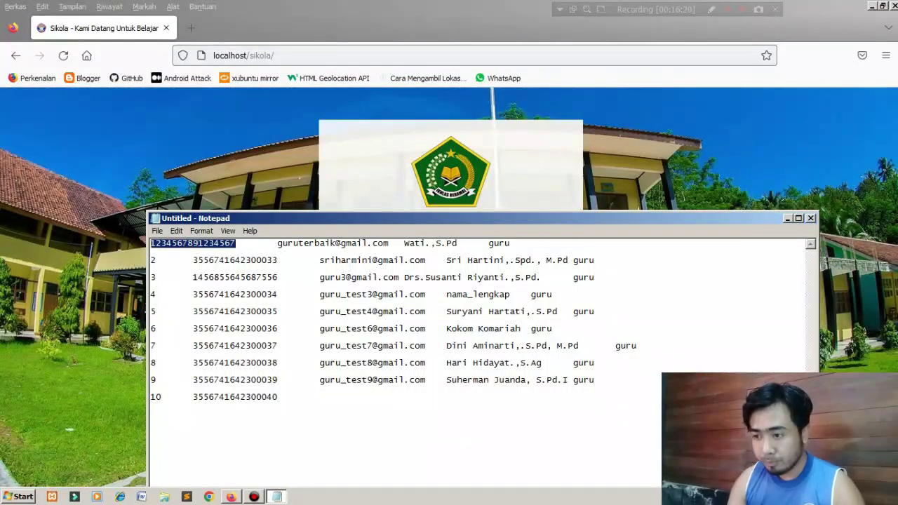
key("alt+Tab")
left_click(437, 275)
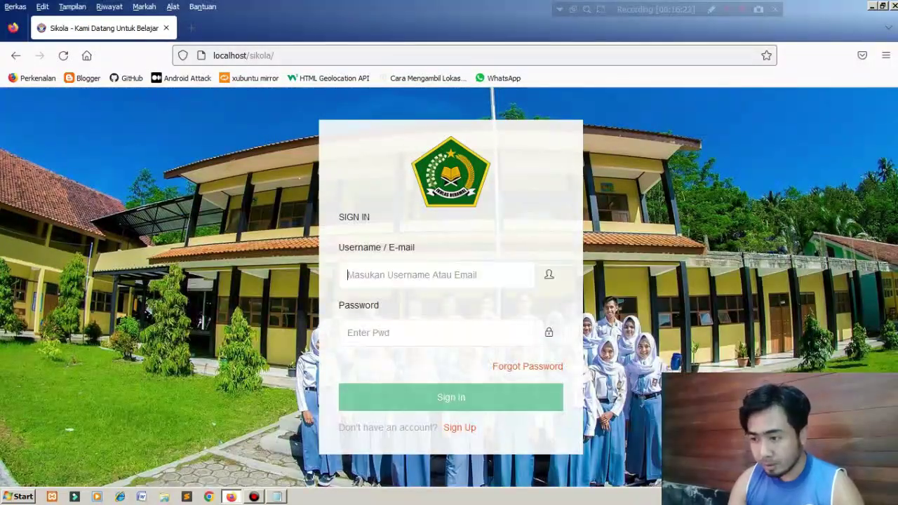
key("ctrl+v")
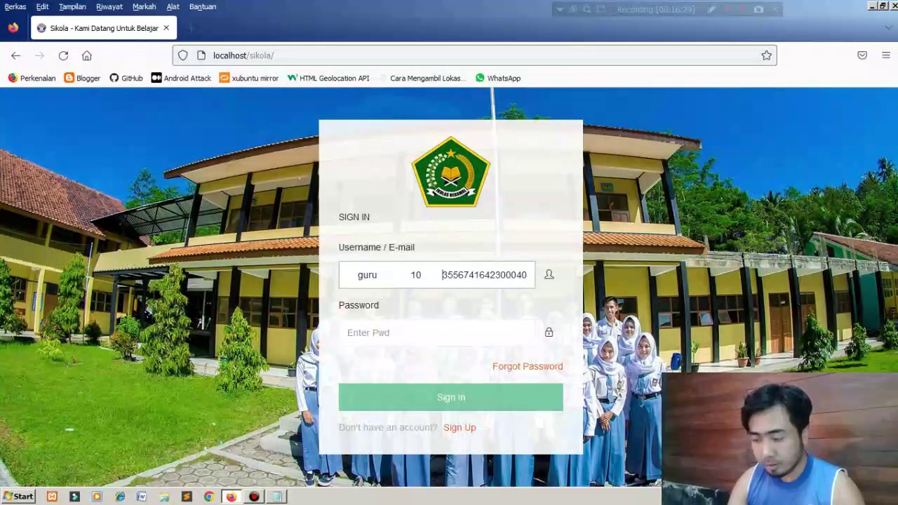
left_click_drag(443, 275, 343, 275)
key("ctrl+v")
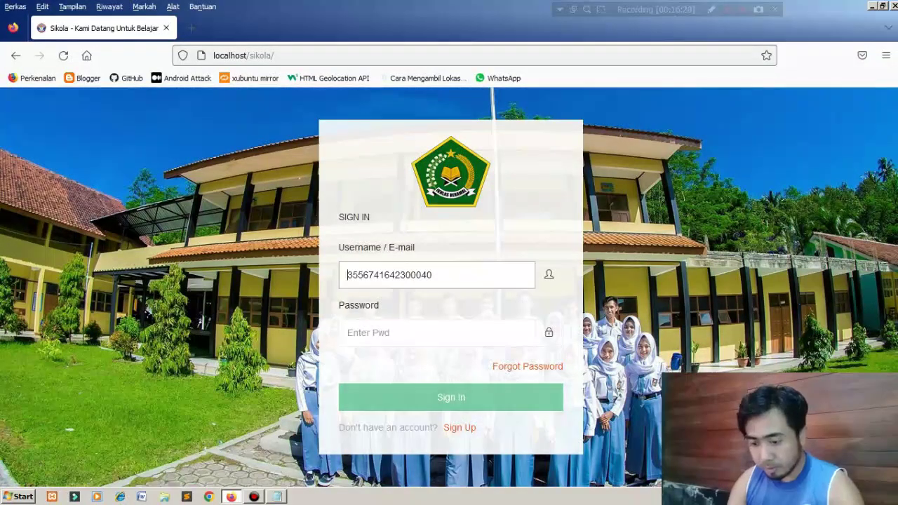
Enter the account password and sign in to the teacher dashboard.
key("Tab")
type("123456")
key("Return")
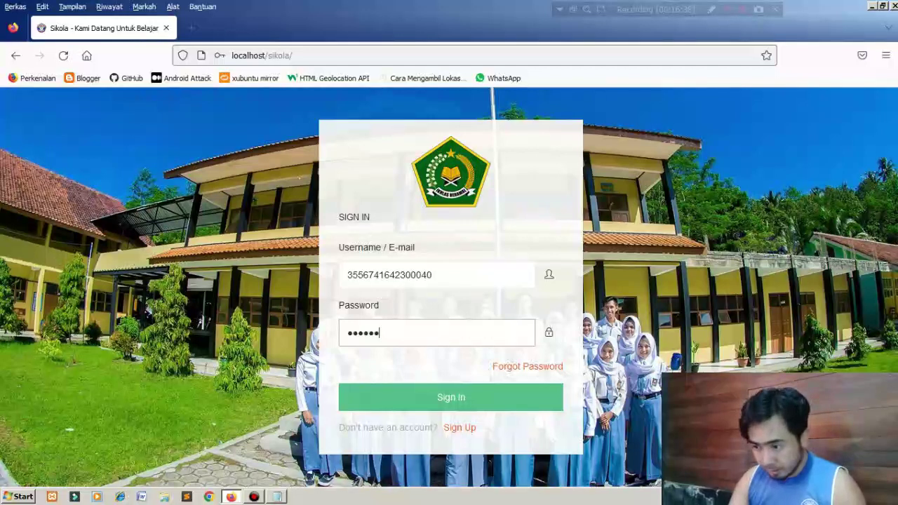
key("Return")
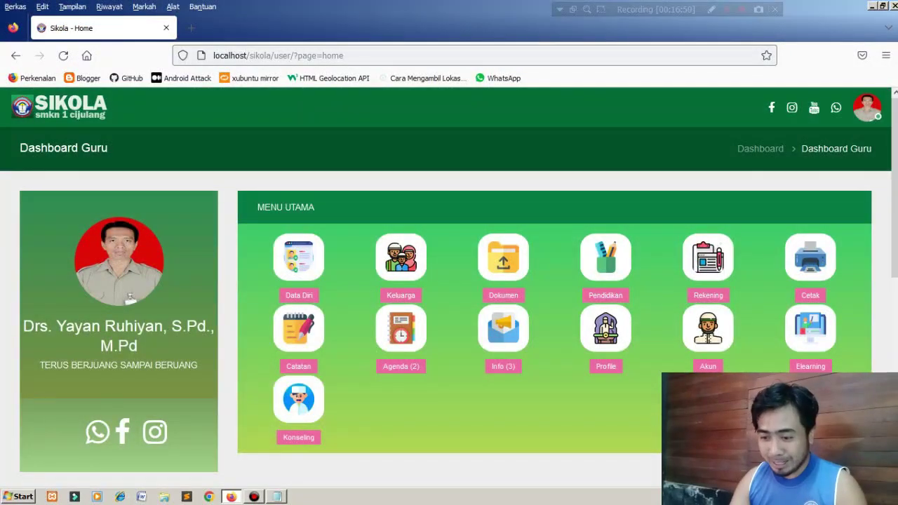
Load localhost/sikola in Chrome.
left_click(209, 497)
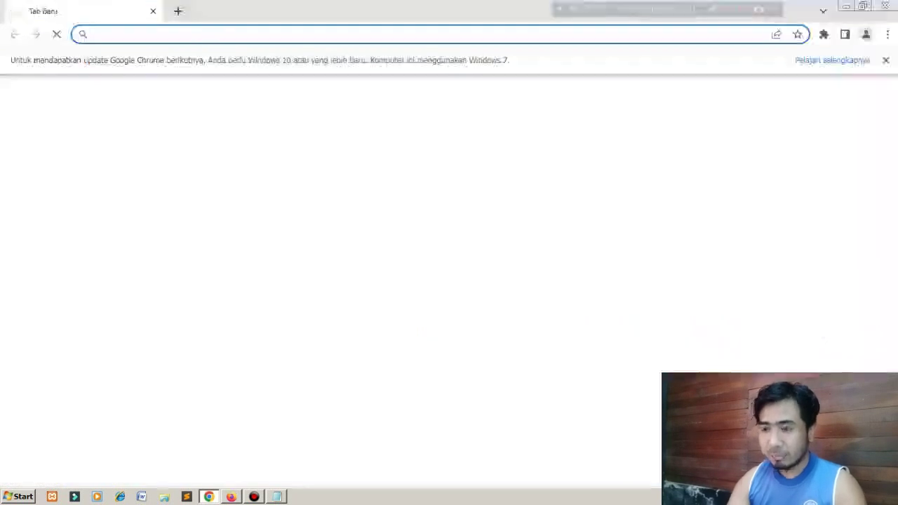
type("localhost")
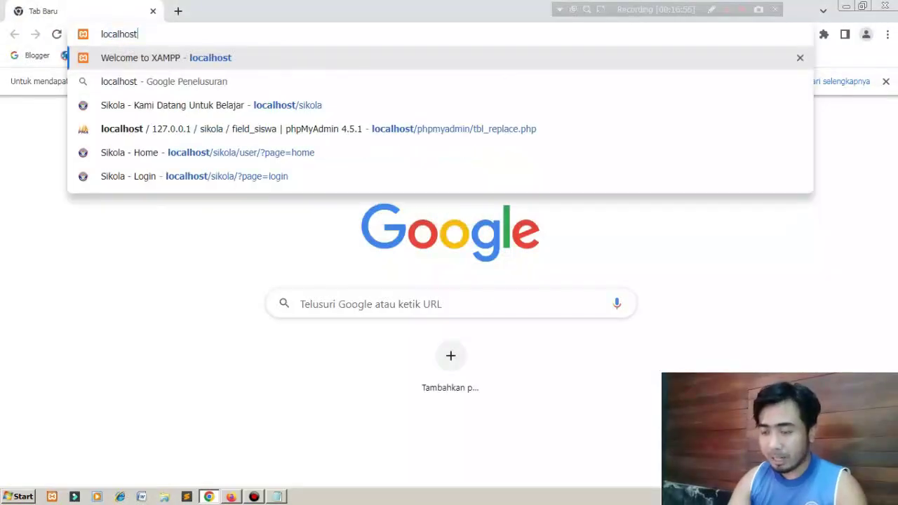
type("/sikola")
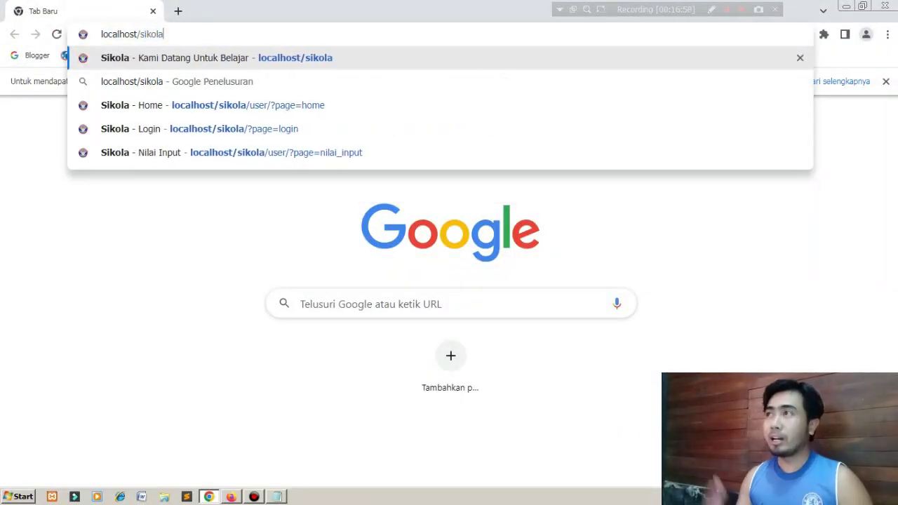
key("Return")
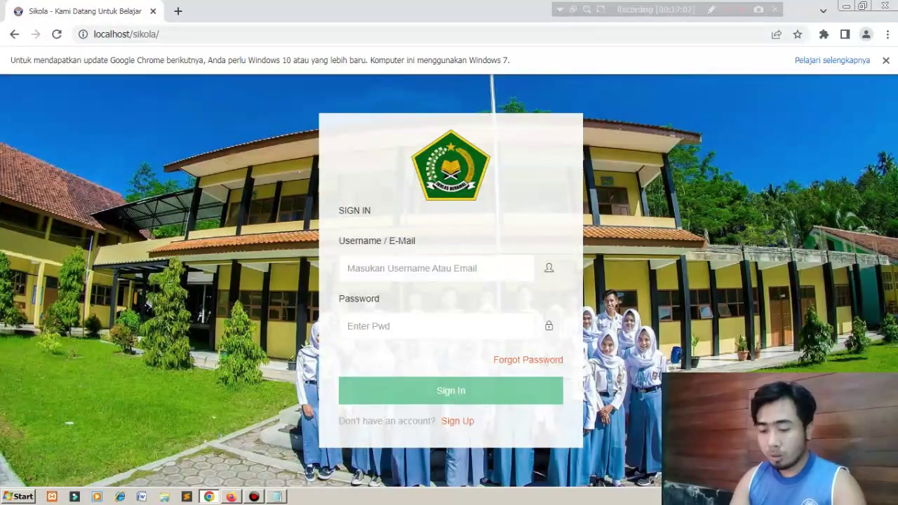
Sign in as administrator with the account password and dismiss the browser update notice.
left_click(436, 268)
type("a")
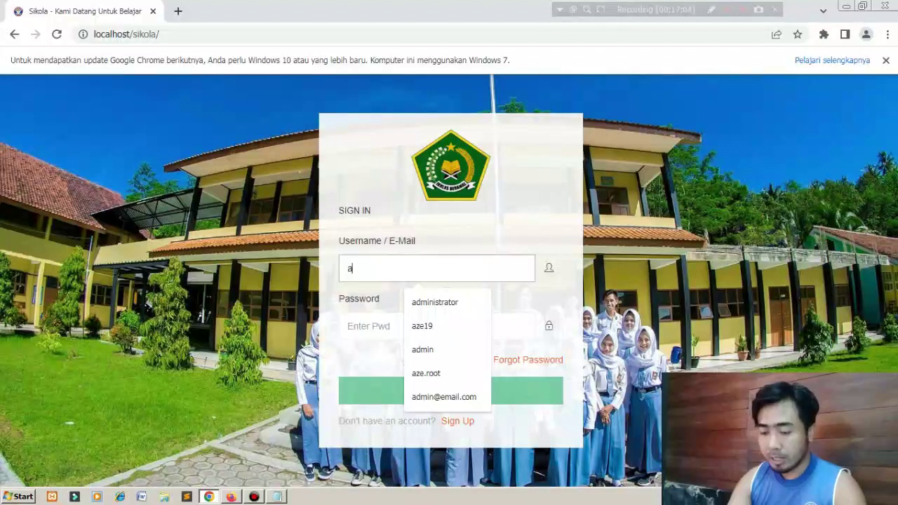
type("dministrator")
left_click(436, 327)
type("a")
key("BackSpace")
type("adm")
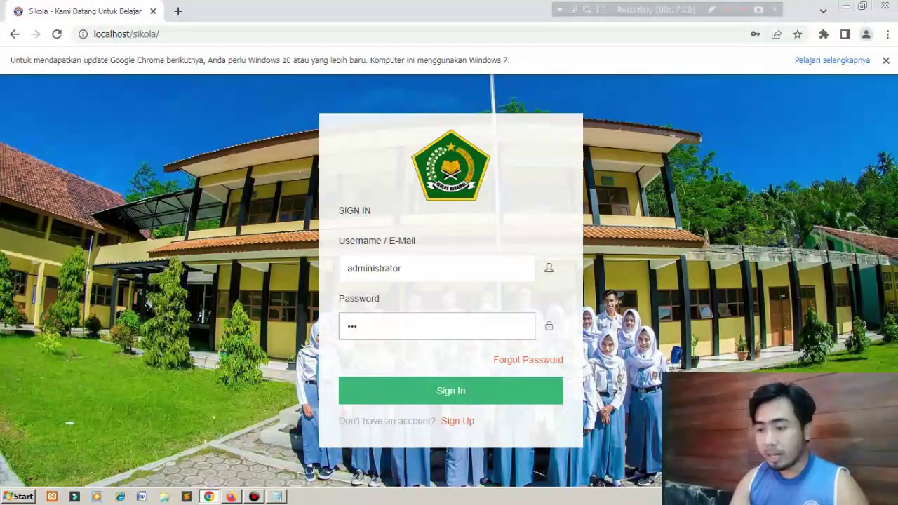
type("i")
key("Return")
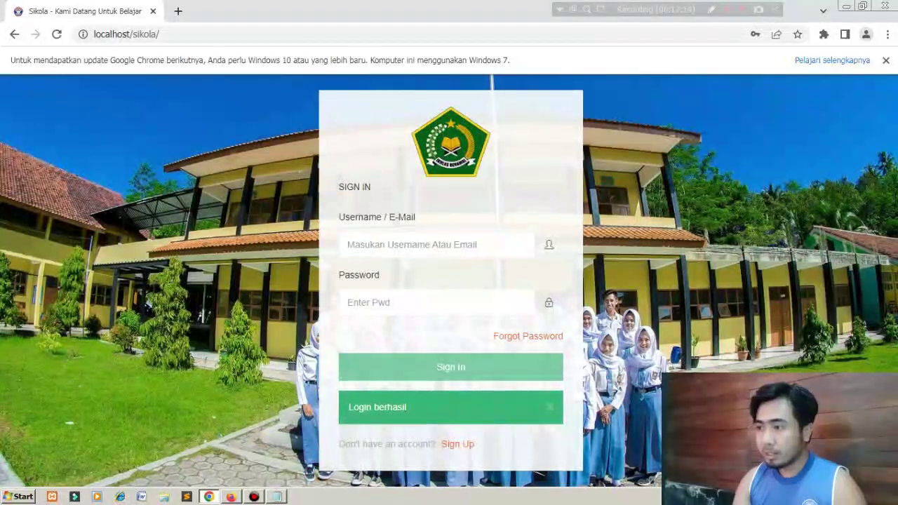
left_click(885, 60)
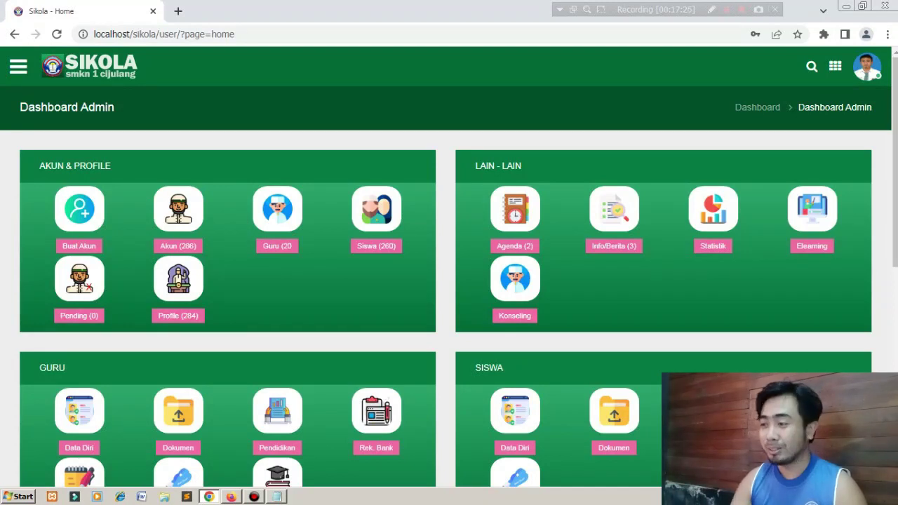
Open the Kelas page under Pengaturan listing classes 10 A through 12 C with homeroom teachers.
scroll(449, 280, "down", 2)
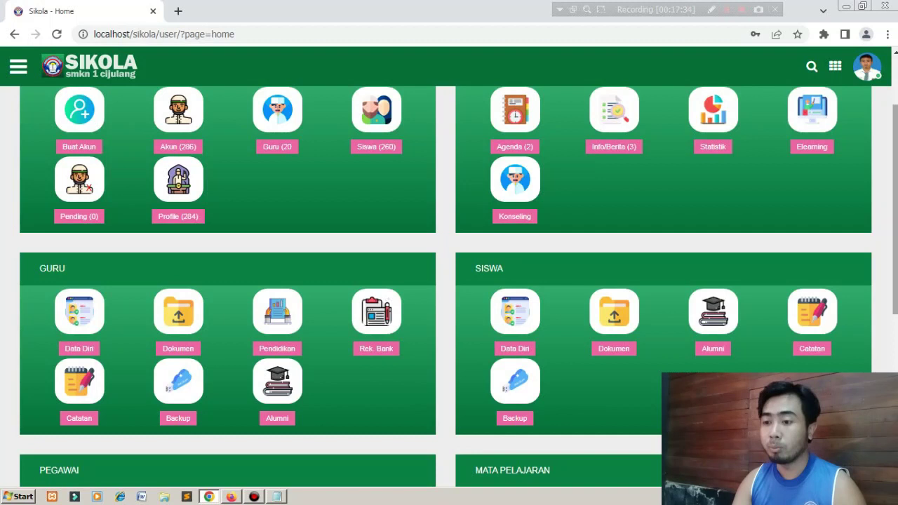
scroll(376, 330, "down", 5)
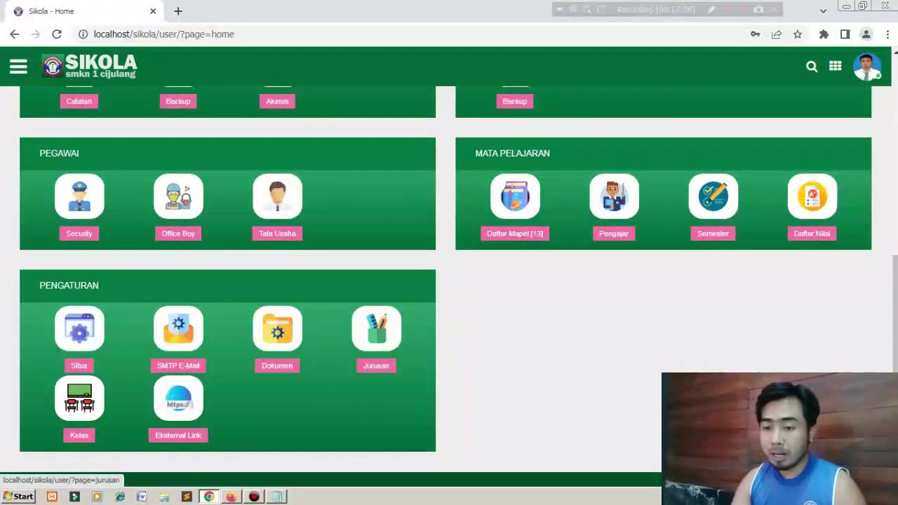
left_click(79, 397)
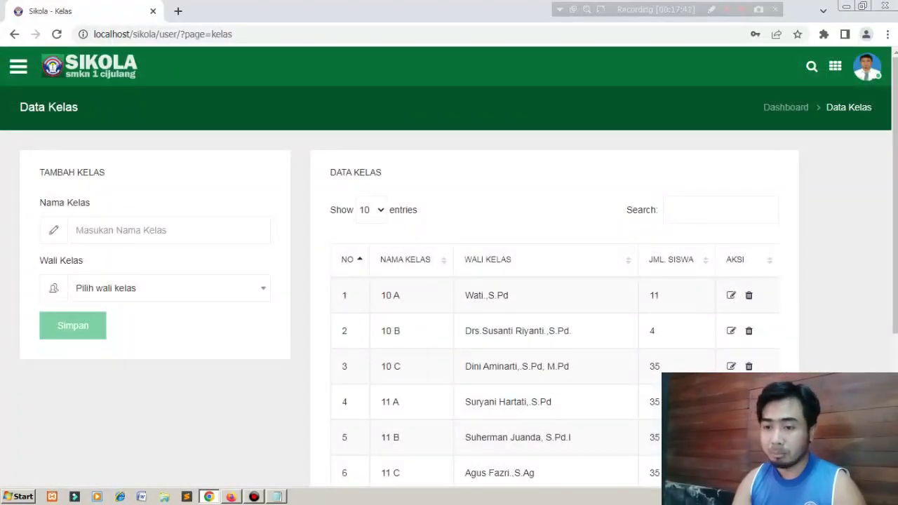
left_click(168, 230)
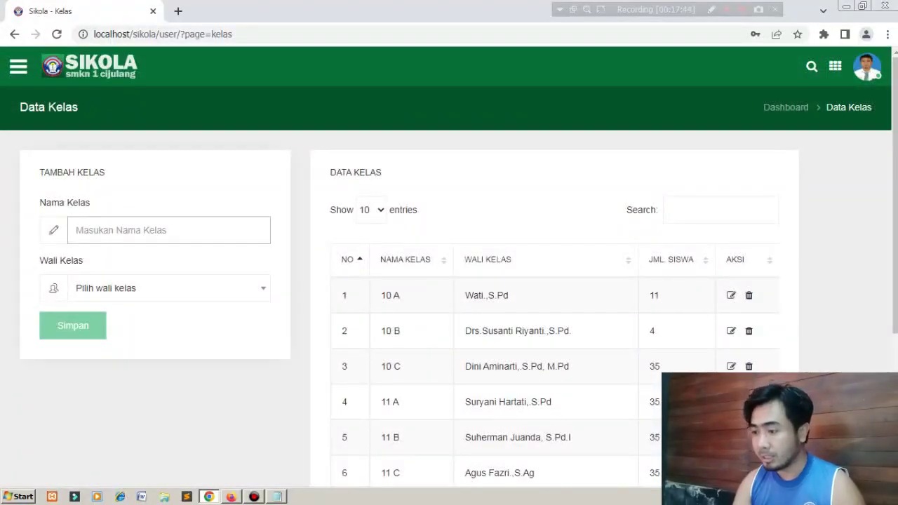
scroll(449, 281, "down", 3)
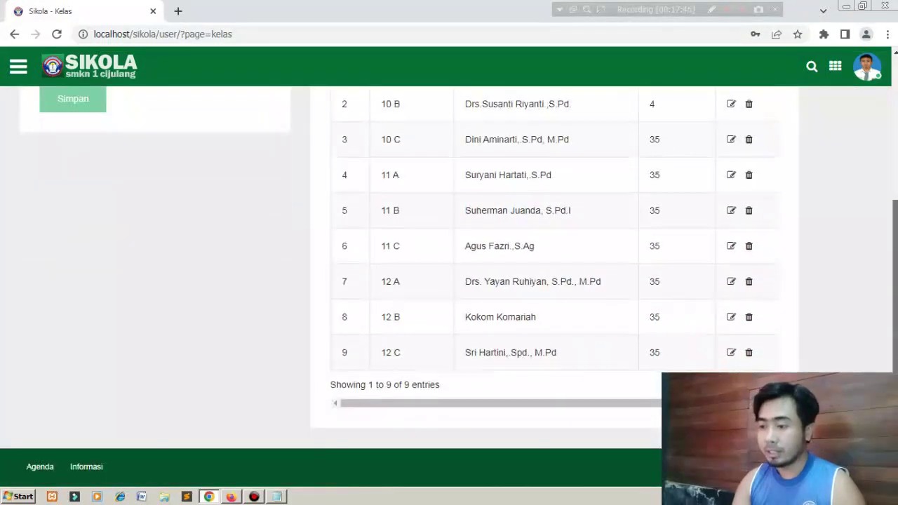
scroll(449, 281, "up", 3)
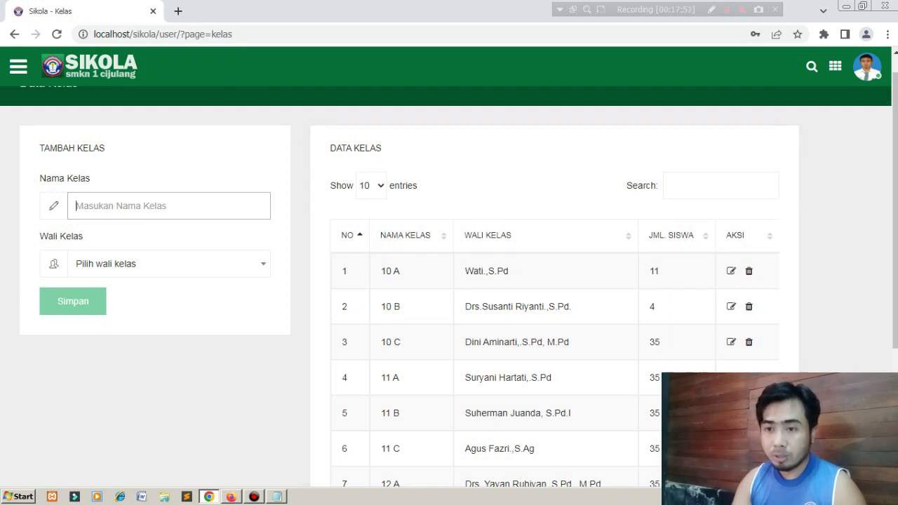
Open the Pimpinan Sekolah (Kepsek) page from the sidebar's Penjabat Sekolah section.
left_click(18, 66)
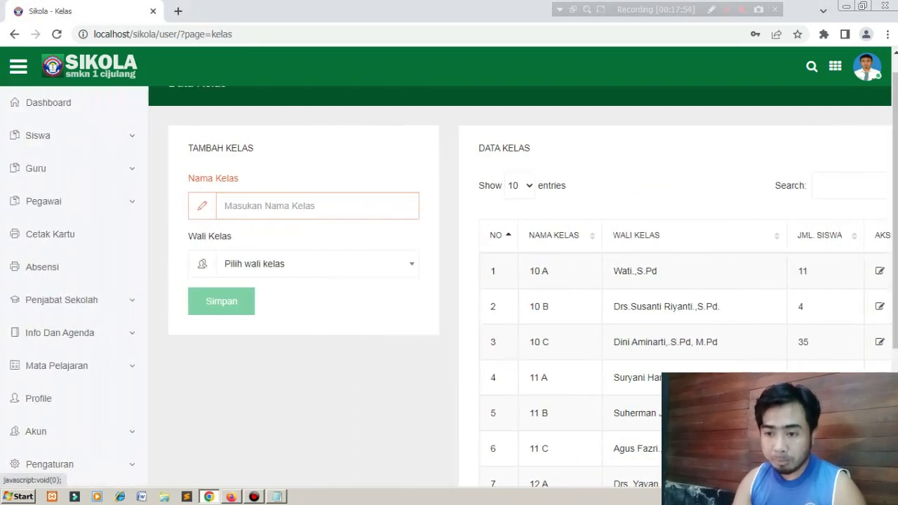
left_click(61, 300)
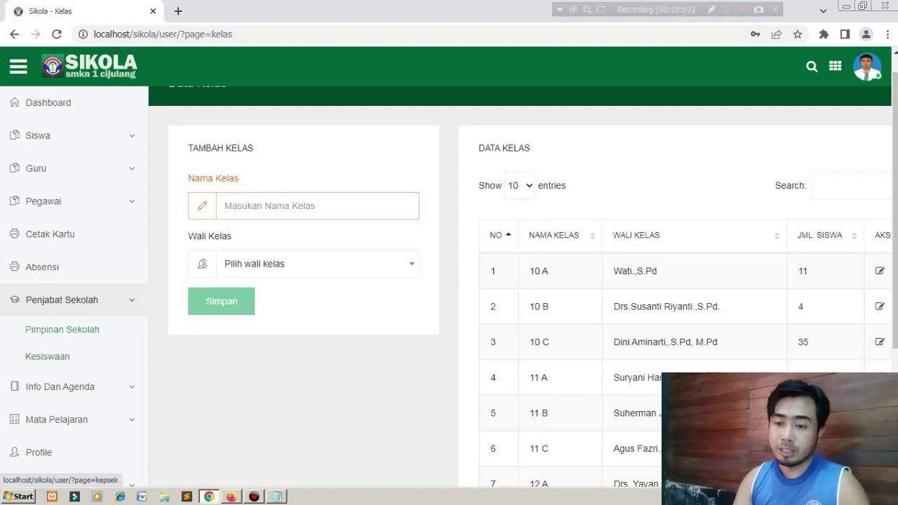
left_click(63, 329)
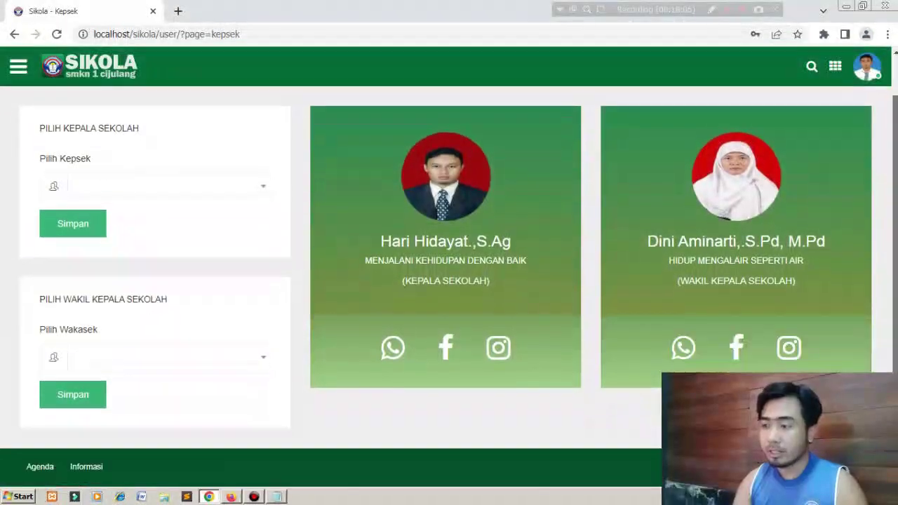
Open the Kesiswaan page under Penjabat Sekolah, showing its two student-affairs staff.
scroll(449, 266, "down", 1)
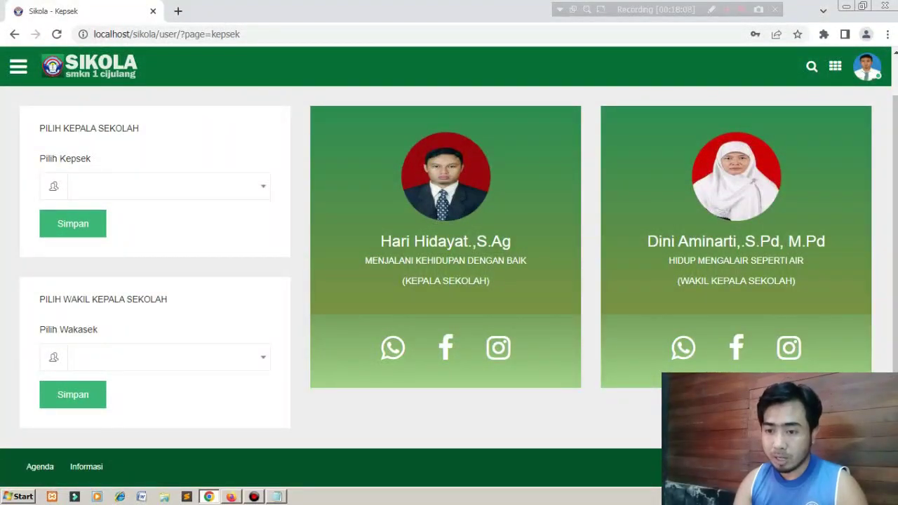
left_click(18, 65)
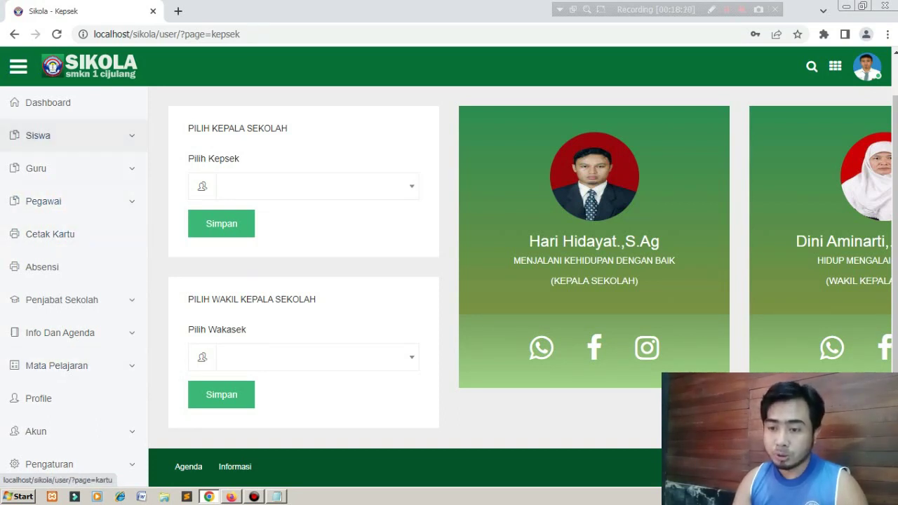
left_click(62, 299)
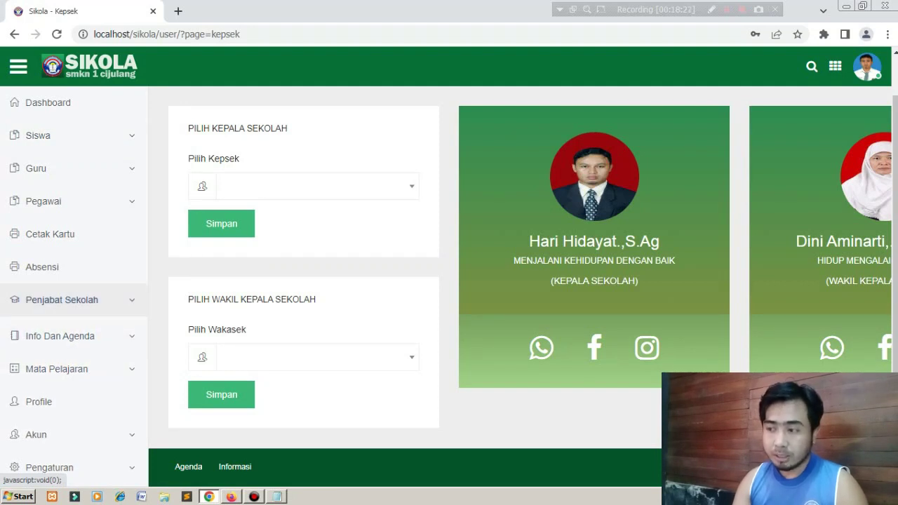
left_click(47, 357)
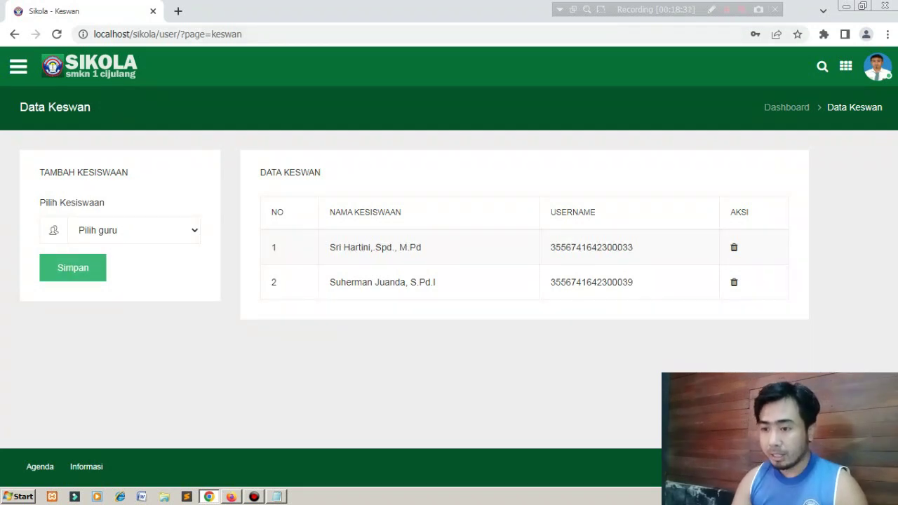
Switch to the Firefox teacher dashboard and scroll through its Menu Utama tiles.
left_click(231, 496)
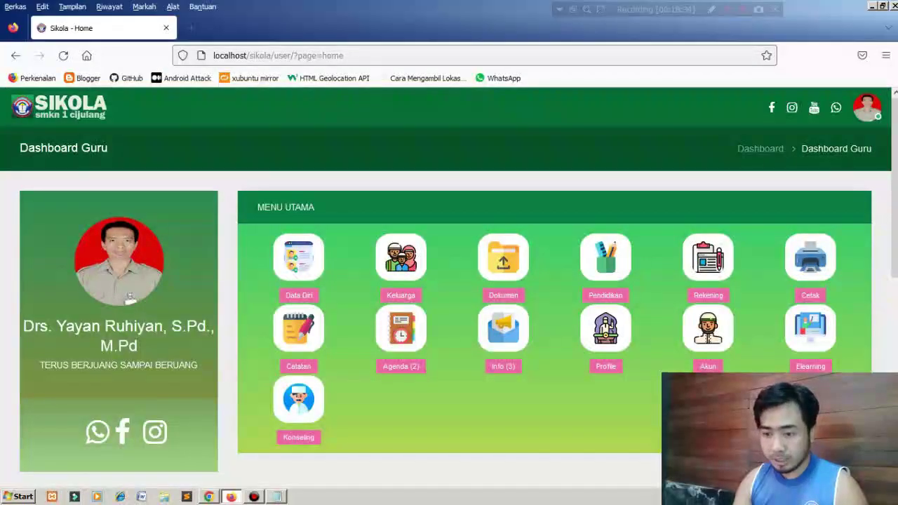
scroll(449, 309, "down", 5)
scroll(449, 309, "down", 1)
scroll(449, 308, "up", 5)
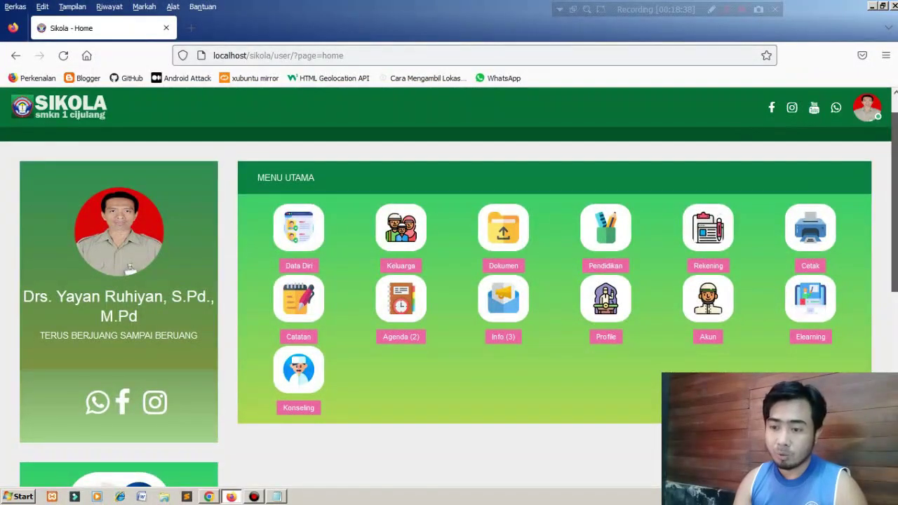
scroll(449, 308, "down", 4)
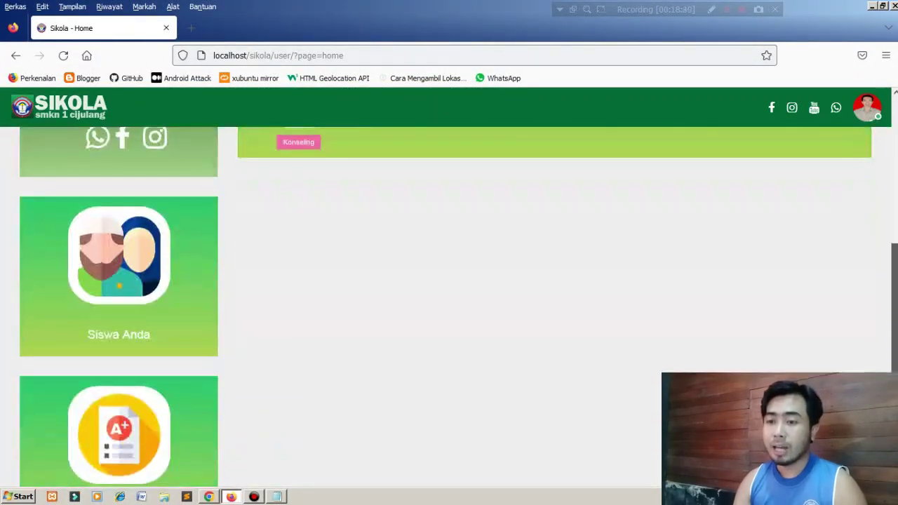
scroll(449, 309, "down", 2)
scroll(449, 309, "up", 2)
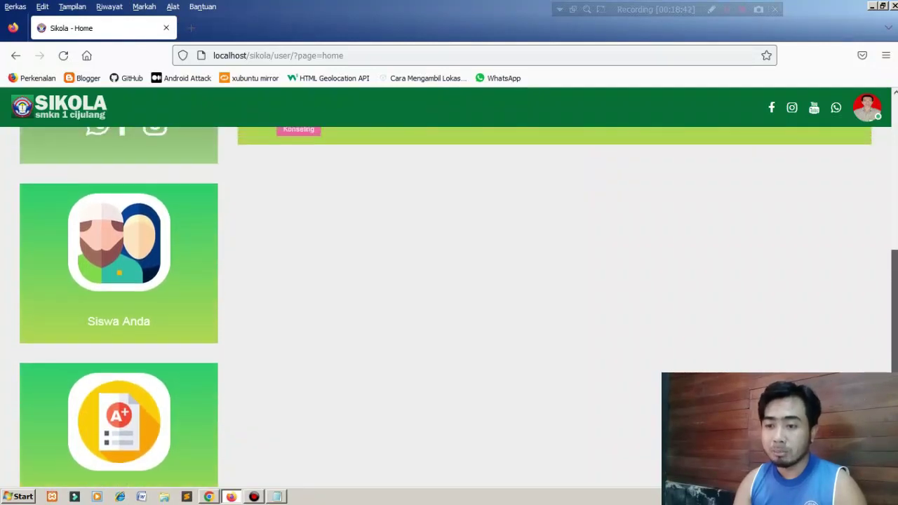
scroll(449, 308, "up", 5)
scroll(449, 309, "down", 5)
scroll(449, 309, "down", 3)
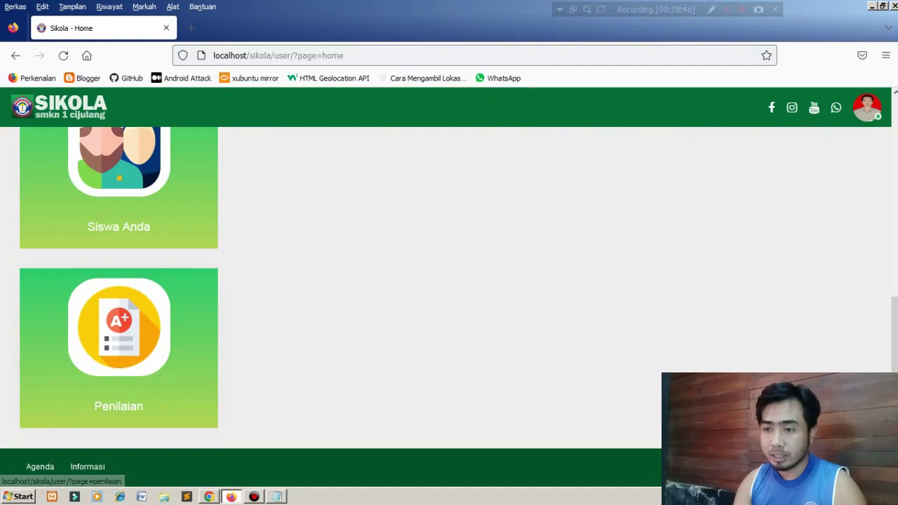
Open Penilaian in a new tab and select its not-a-subject-teacher warning text.
right_click(127, 326)
left_click(168, 145)
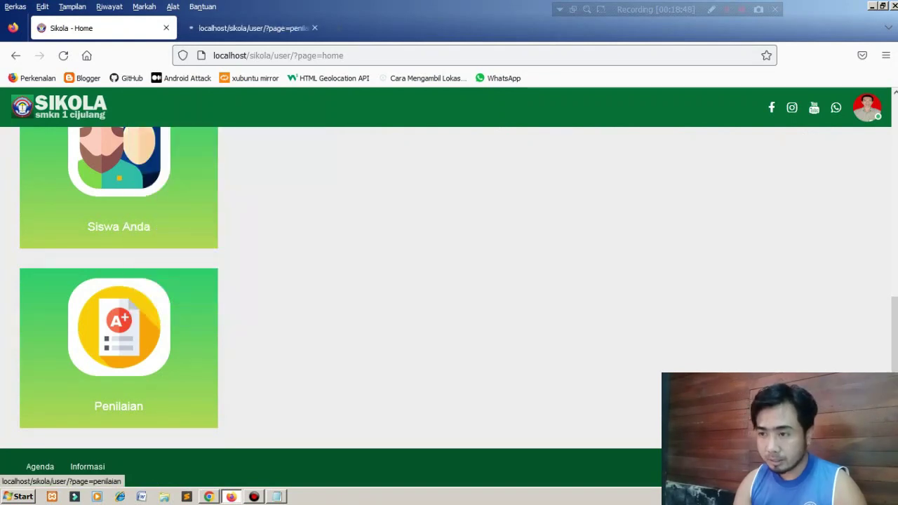
left_click(239, 28)
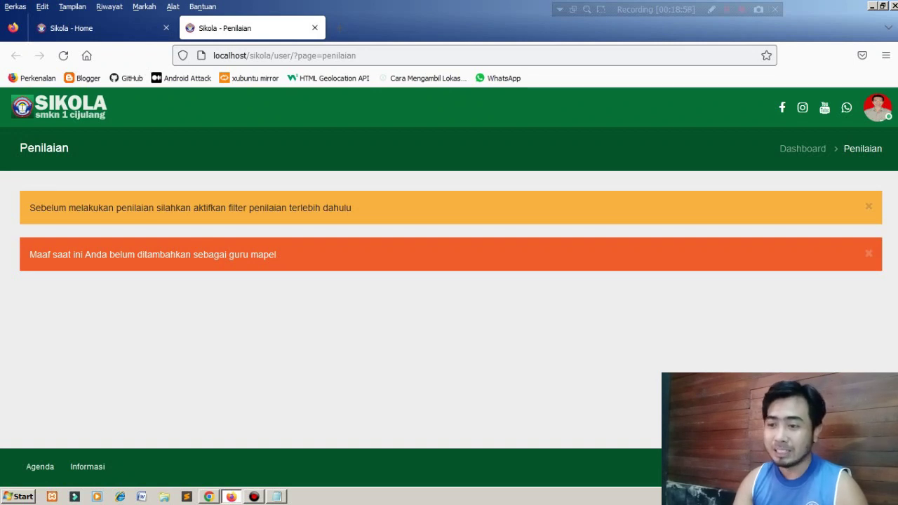
left_click_drag(279, 254, 30, 255)
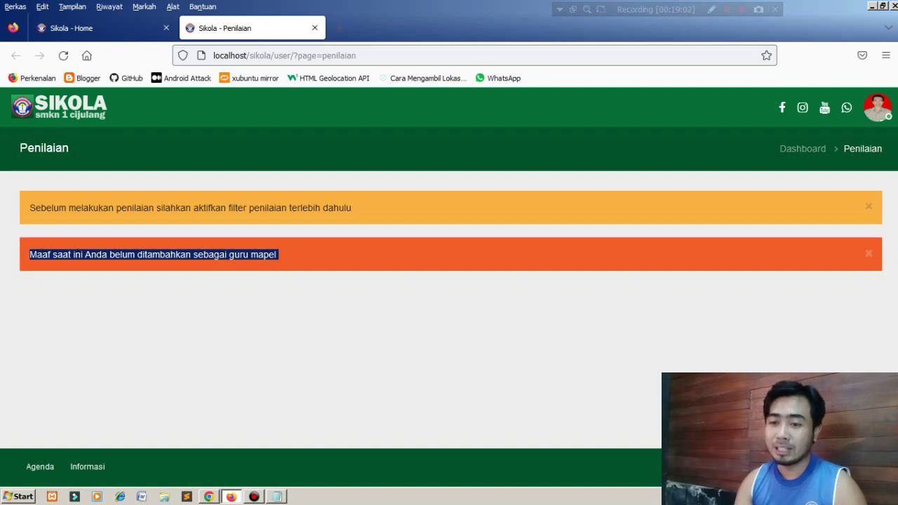
left_click(30, 255)
left_click_drag(279, 255, 29, 255)
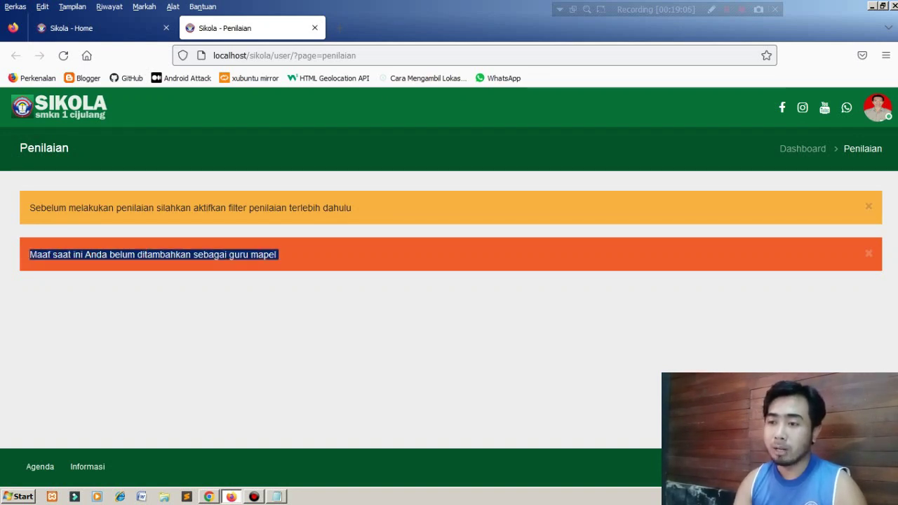
Close the Penilaian tab and open the Siswa Anda class page in a new tab.
left_click(314, 27)
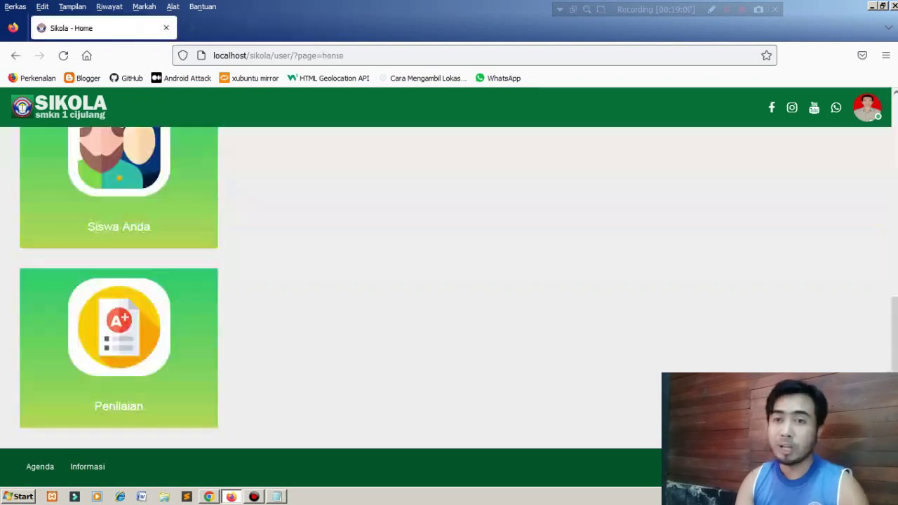
scroll(449, 288, "up", 10)
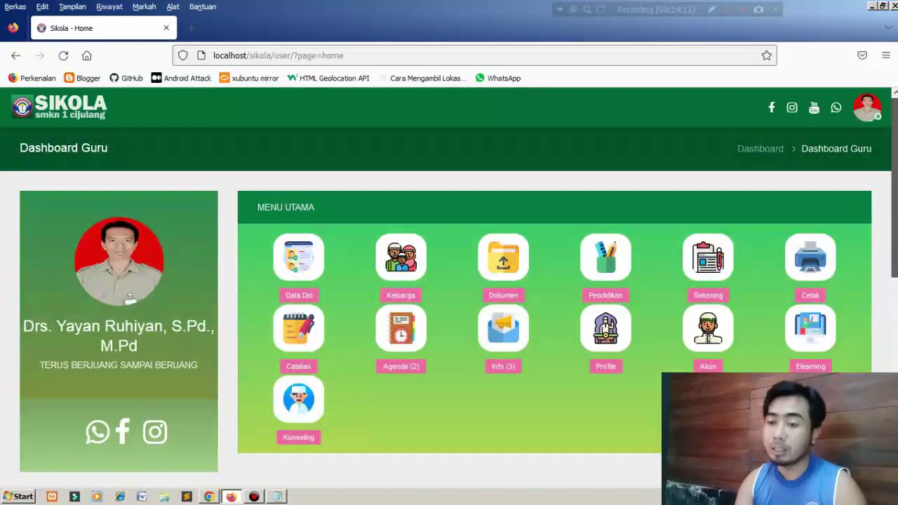
scroll(449, 288, "down", 10)
right_click(117, 217)
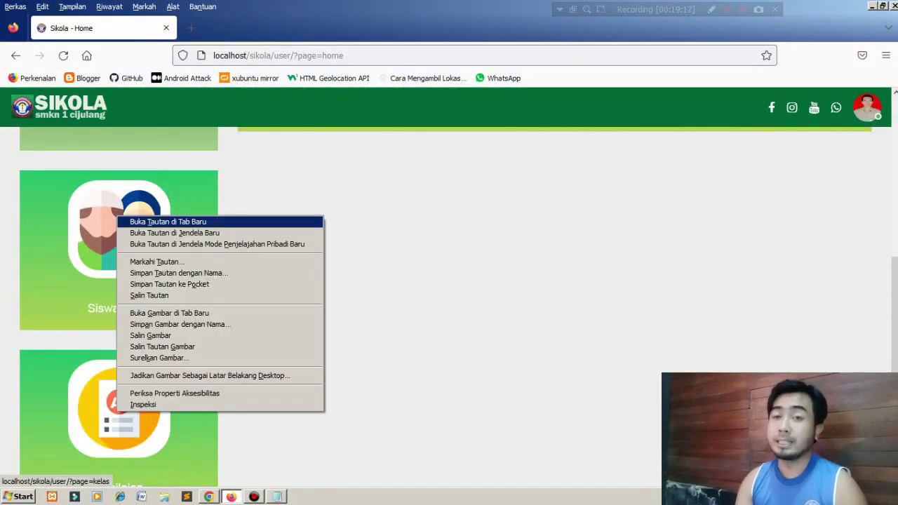
left_click(168, 221)
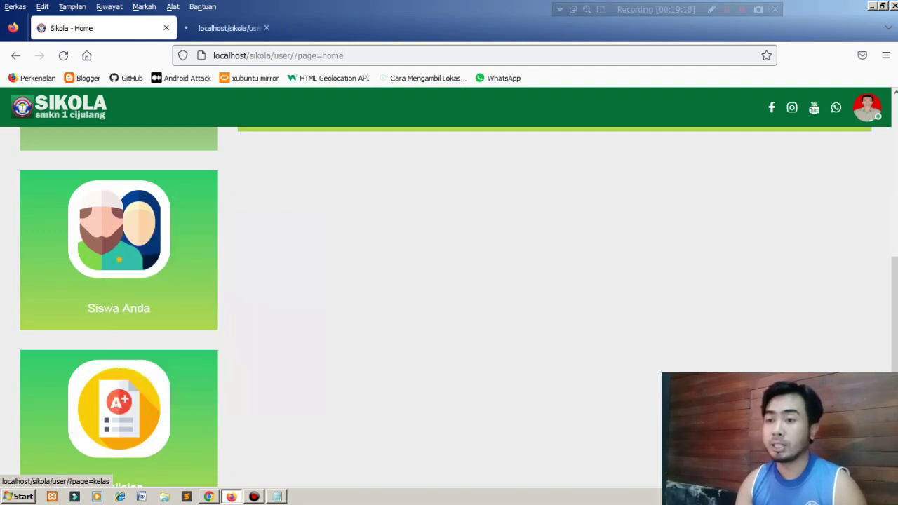
left_click(238, 28)
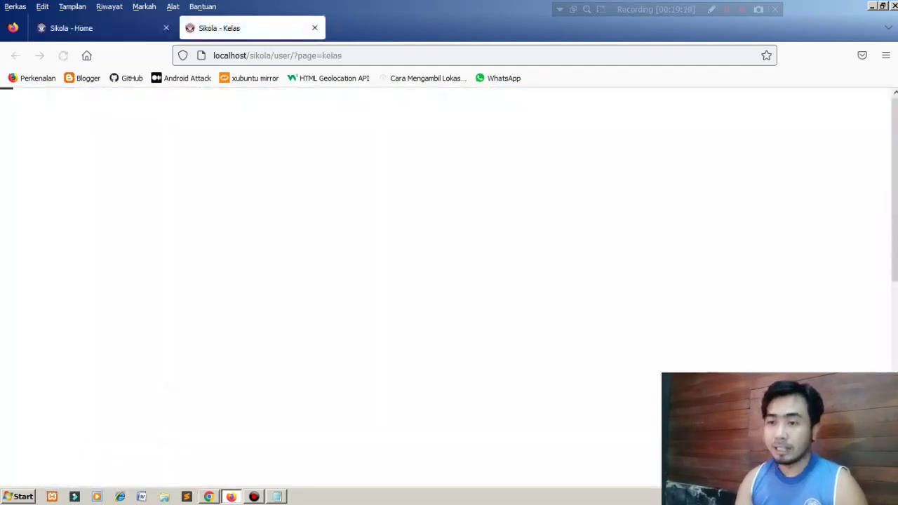
Browse the teacher home page and the 12 A student list, then open the Leger Kelas ledger.
left_click(101, 28)
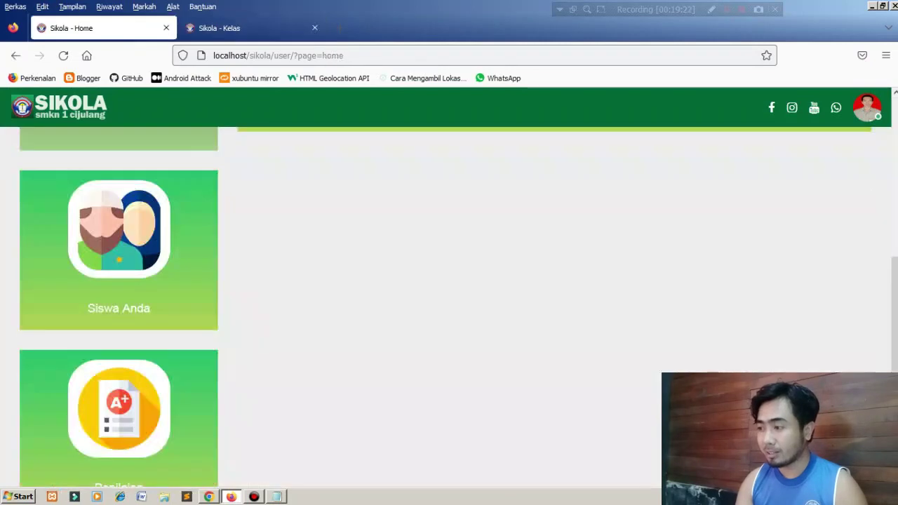
left_click_drag(895, 343, 895, 184)
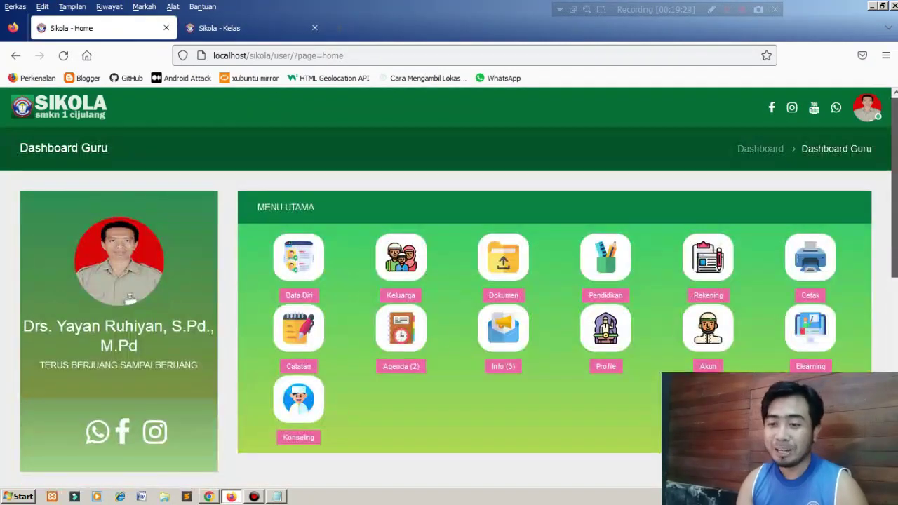
scroll(449, 295, "down", 5)
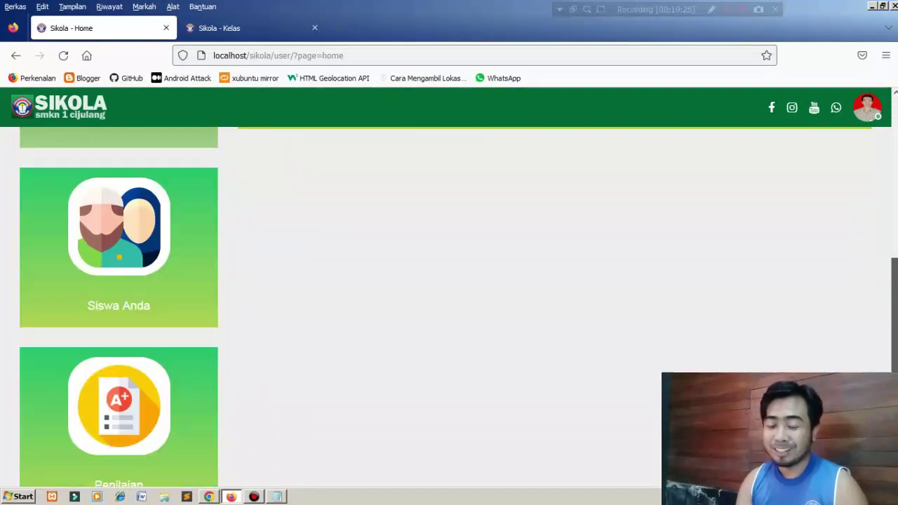
scroll(449, 307, "down", 1)
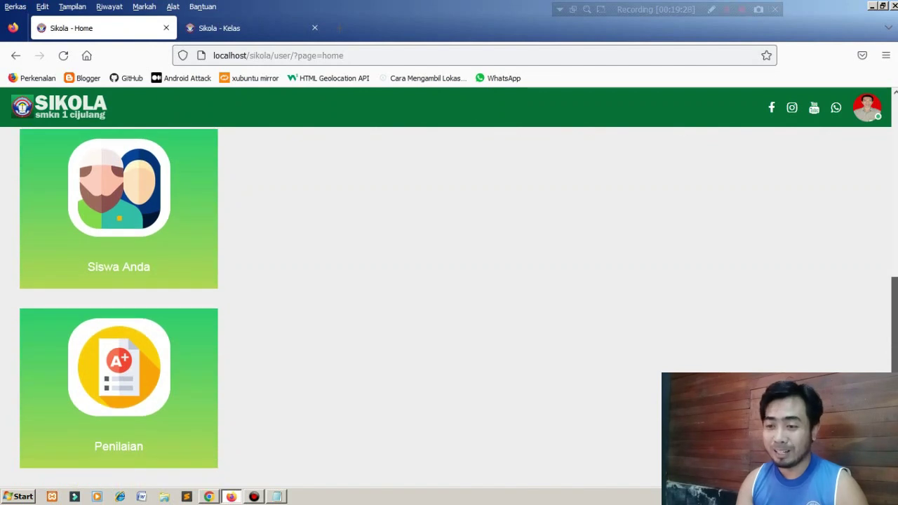
scroll(449, 295, "up", 5)
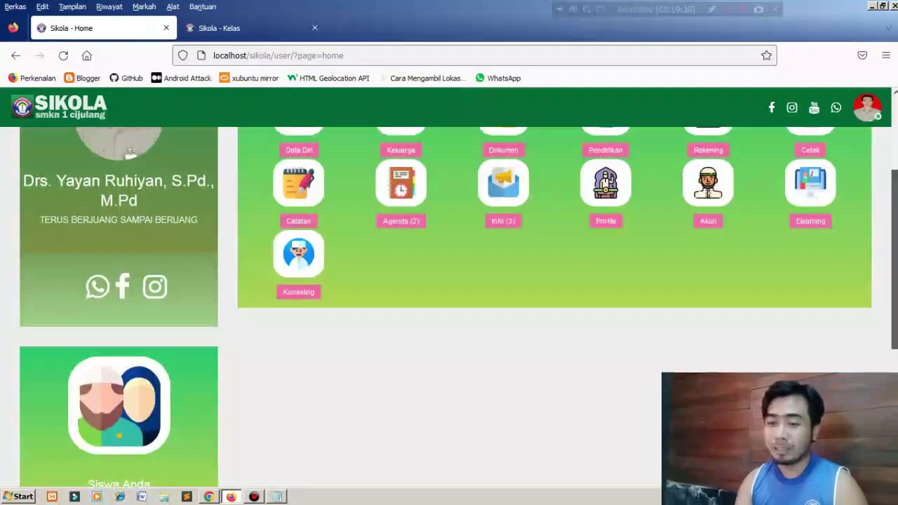
scroll(449, 306, "down", 5)
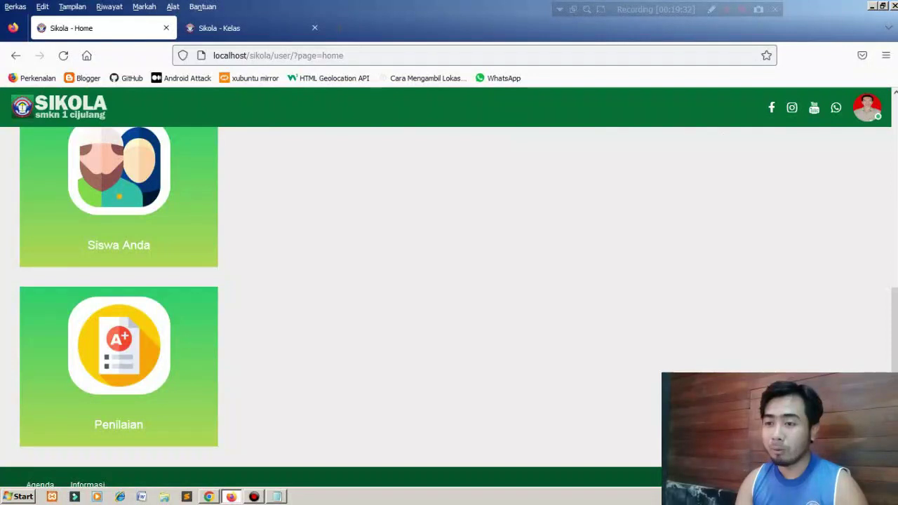
left_click(224, 28)
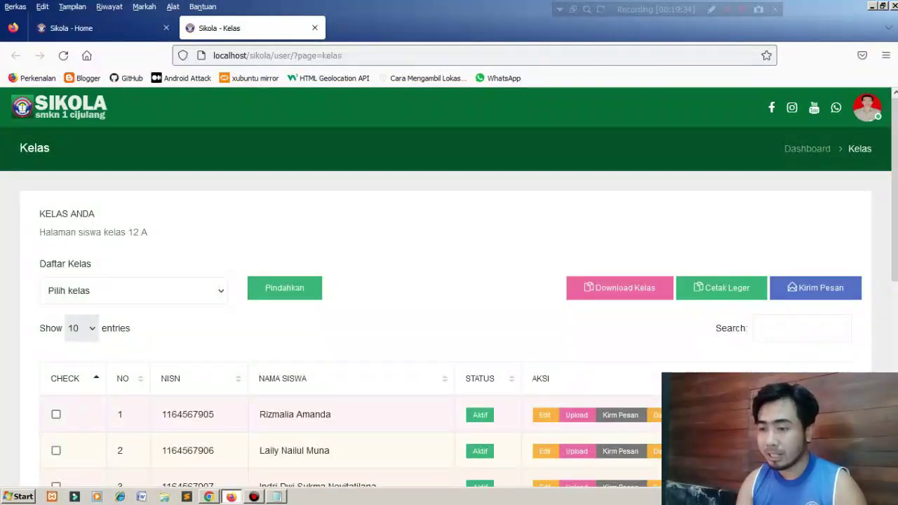
scroll(449, 294, "down", 4)
scroll(449, 295, "up", 4)
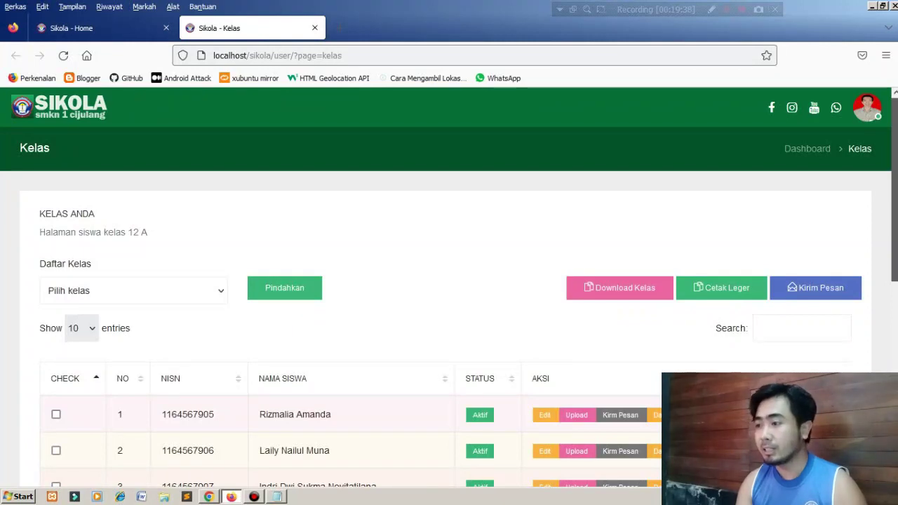
scroll(449, 308, "down", 2)
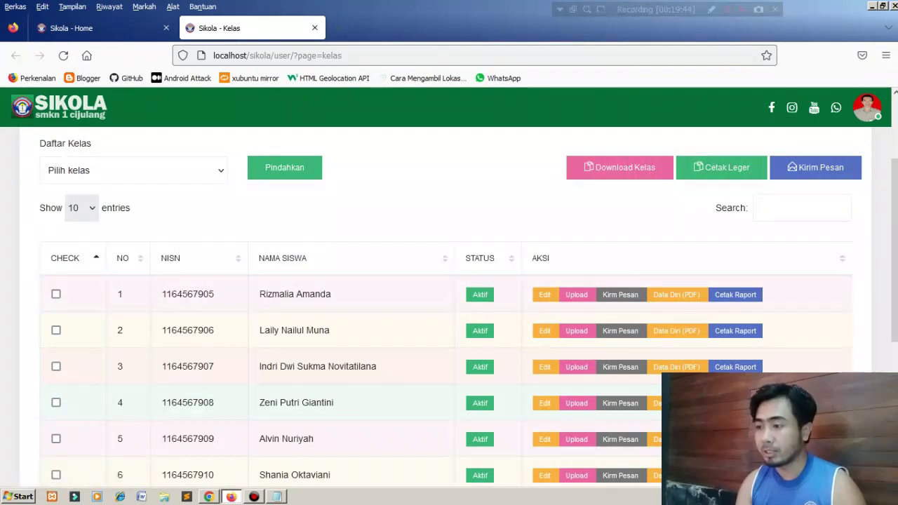
left_click(721, 167)
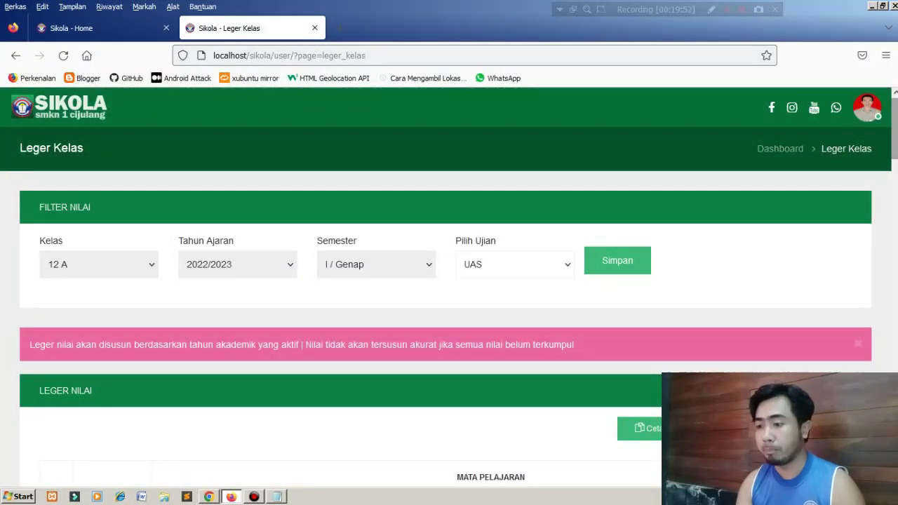
Apply the 12 A, 2022/2023, Genap, UAS filter on the Leger Kelas page.
scroll(449, 302, "down", 15)
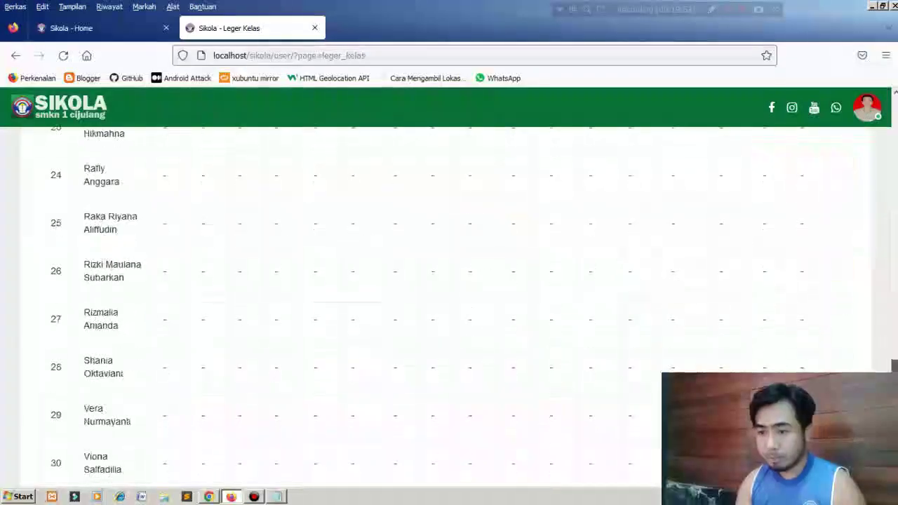
scroll(449, 301, "up", 15)
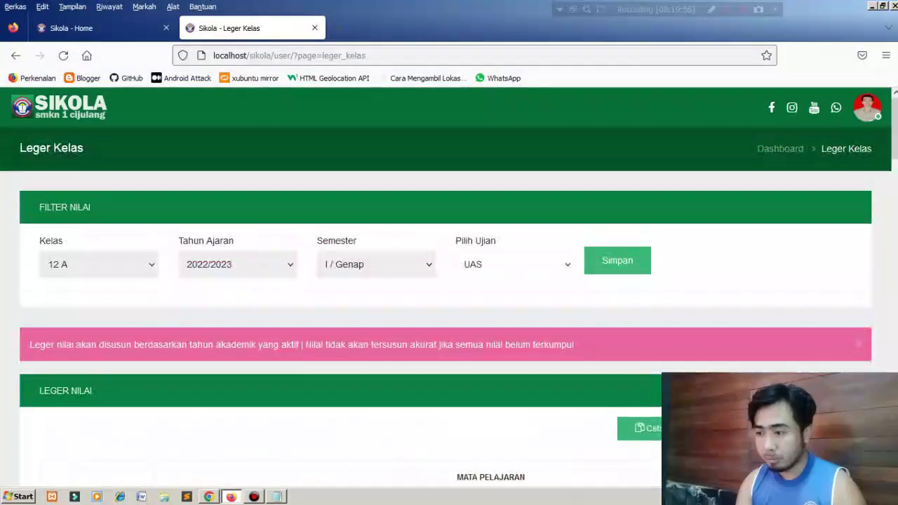
left_click(618, 260)
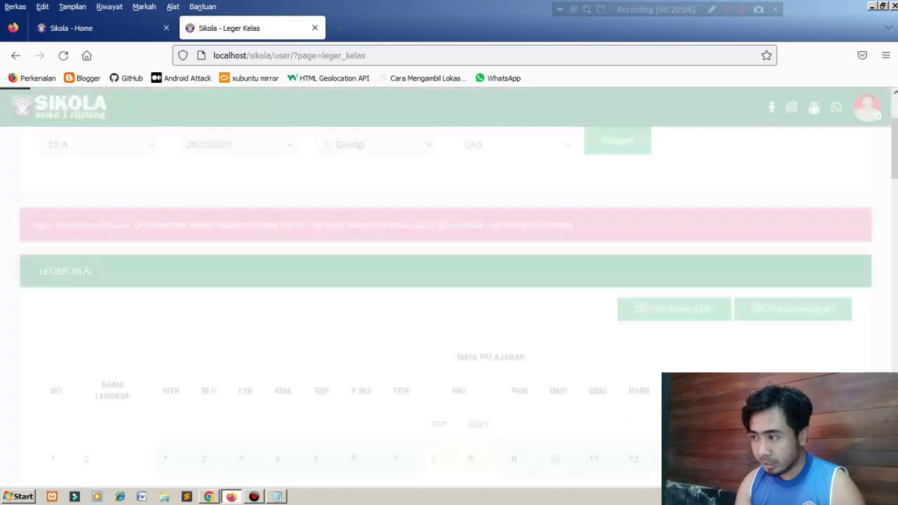
Review the LEGER NILAI table and print it with Cetak Leger (PDF).
scroll(449, 295, "down", 20)
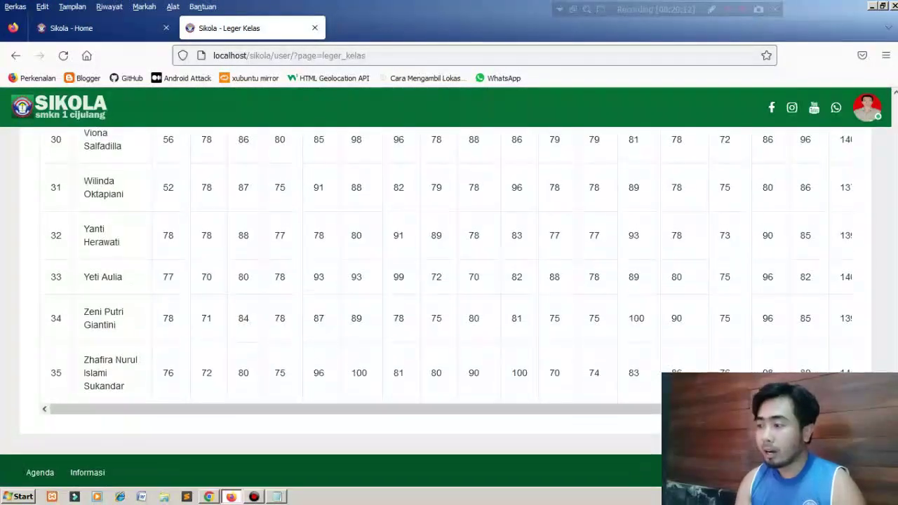
scroll(449, 295, "up", 20)
scroll(449, 294, "down", 20)
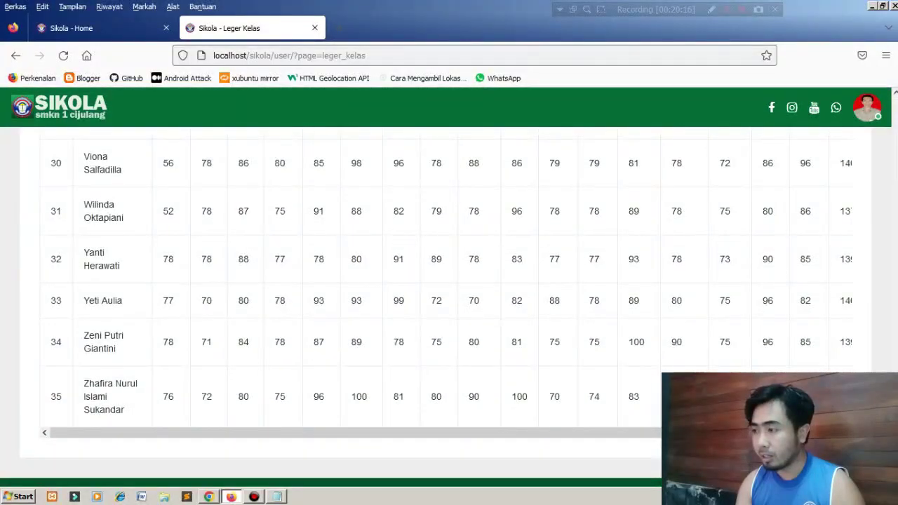
mouse_move(449, 433)
left_mouse_down()
mouse_move(475, 433)
mouse_move(449, 433)
left_mouse_up()
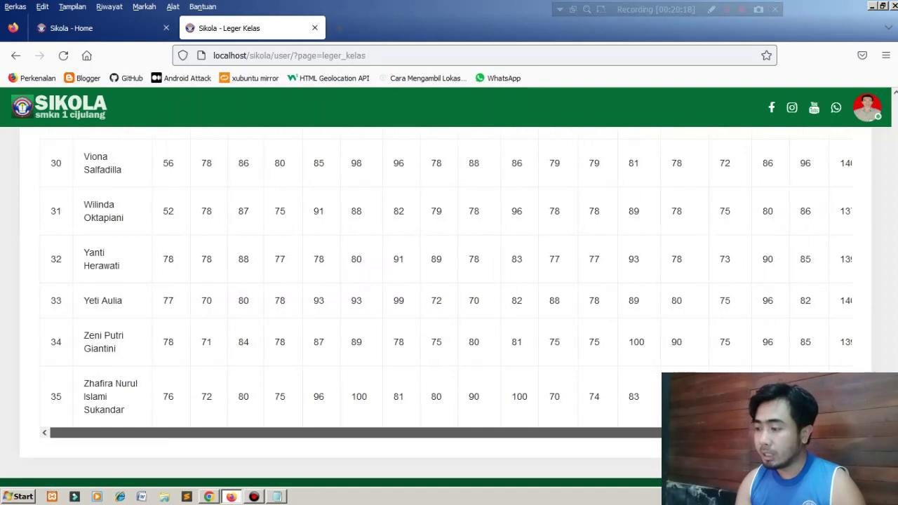
scroll(449, 295, "up", 20)
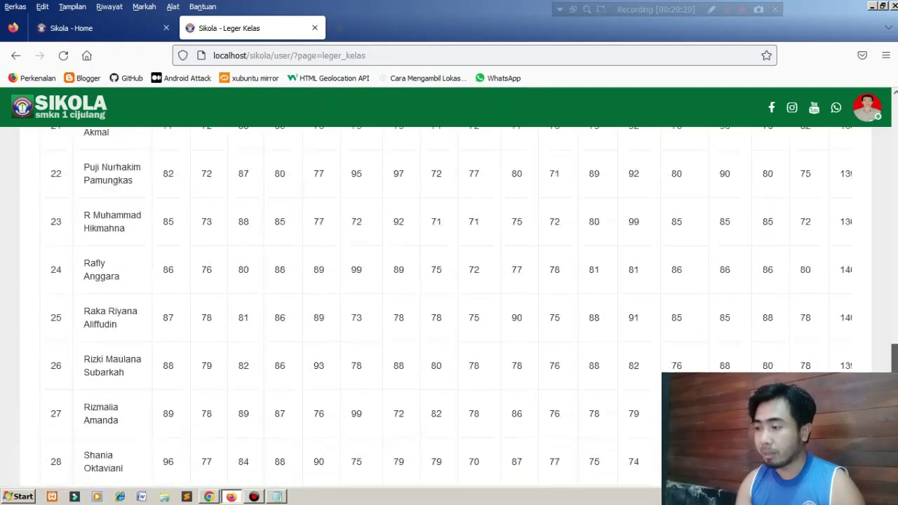
scroll(449, 295, "down", 3)
scroll(449, 295, "up", 3)
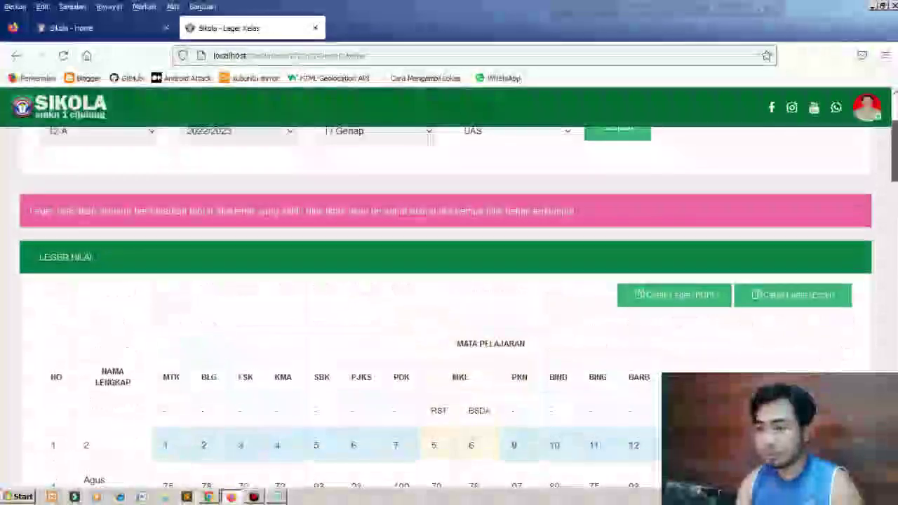
left_click(678, 284)
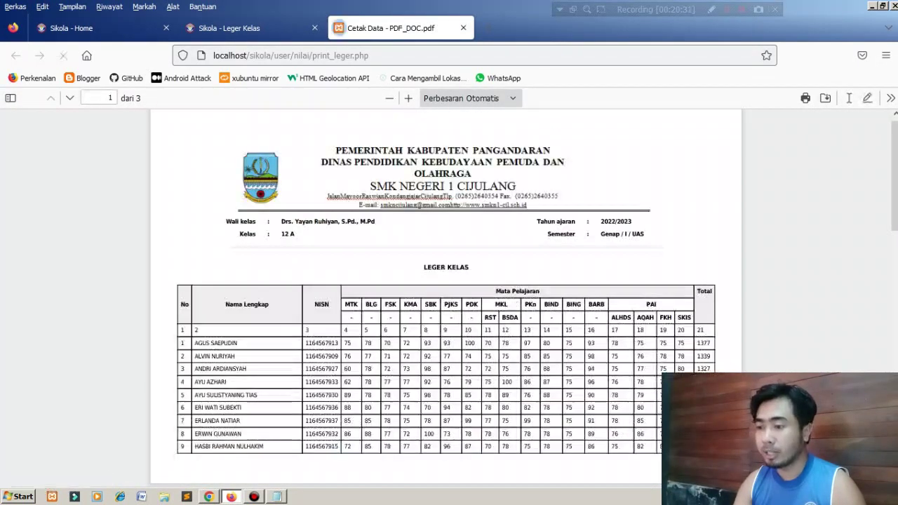
Review the three pages of the 12 A class ledger PDF, then close its tab.
scroll(445, 295, "down", 15)
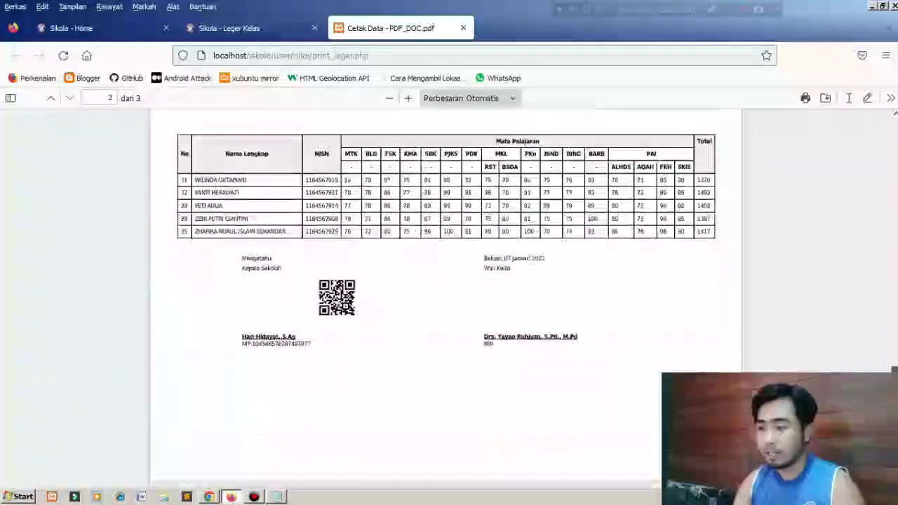
scroll(445, 294, "up", 15)
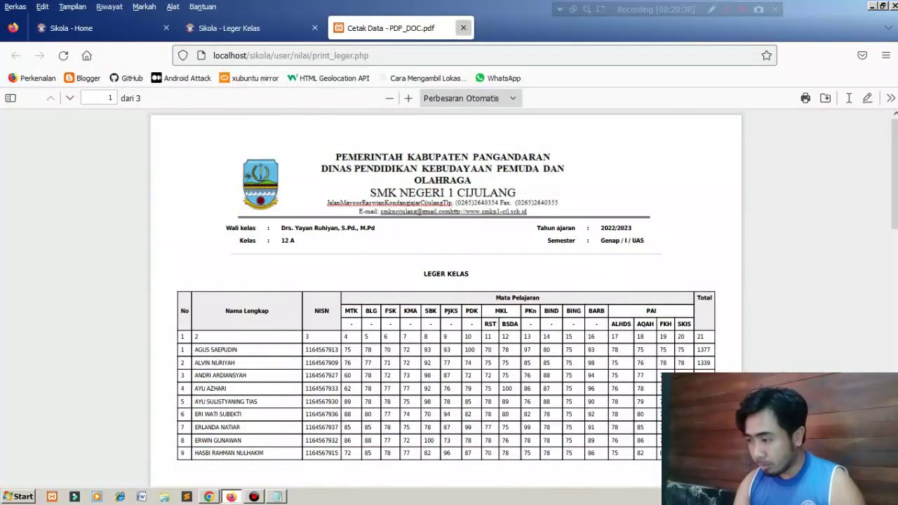
left_click(463, 28)
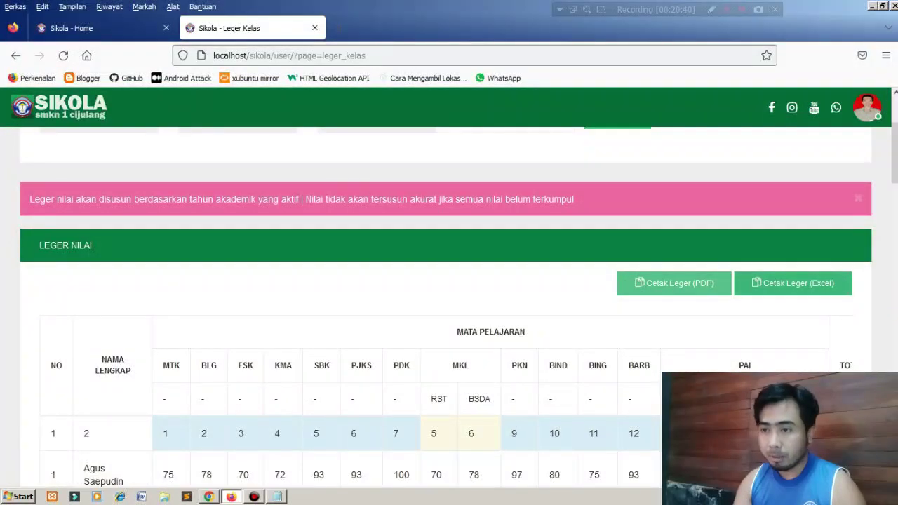
Go back to the class 12 A student list and open the first student's report card.
left_click(16, 56)
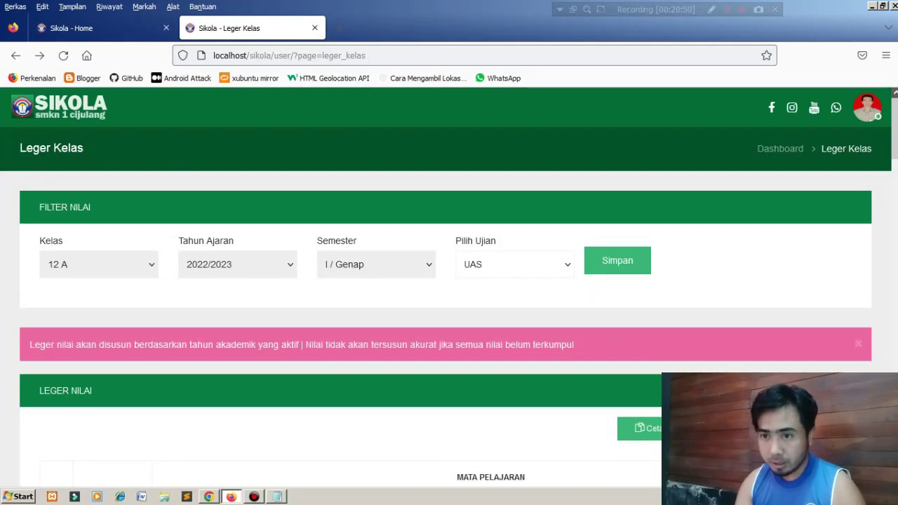
left_click(16, 56)
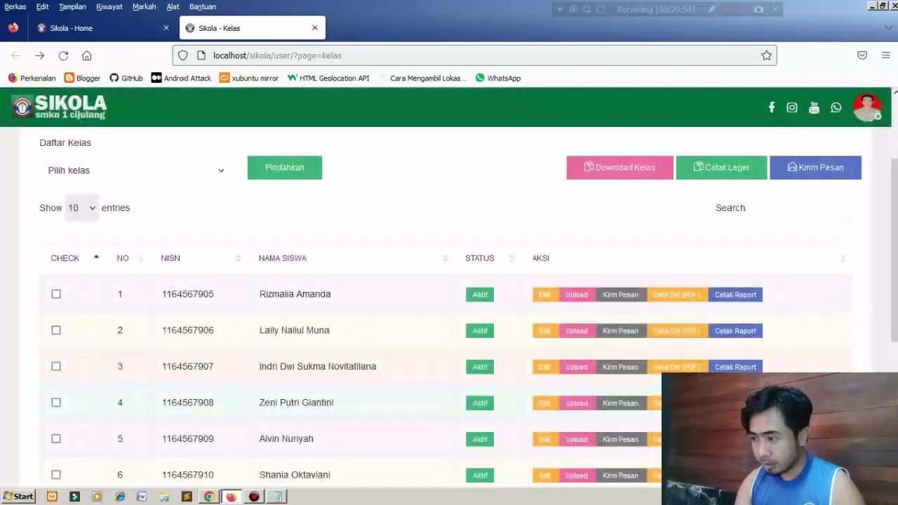
left_click(735, 295)
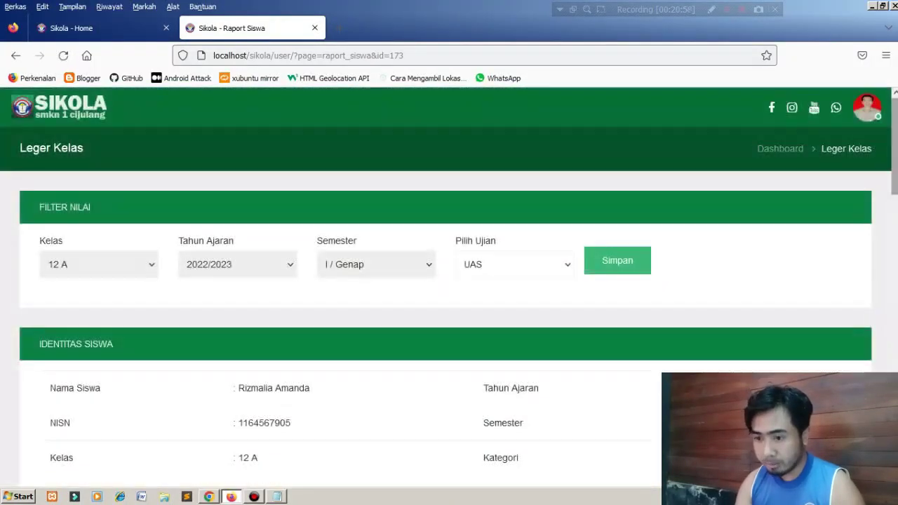
Look over the Nilai Raport grade table and print the report card as a PDF.
scroll(449, 294, "down", 10)
scroll(449, 308, "down", 5)
scroll(449, 309, "up", 10)
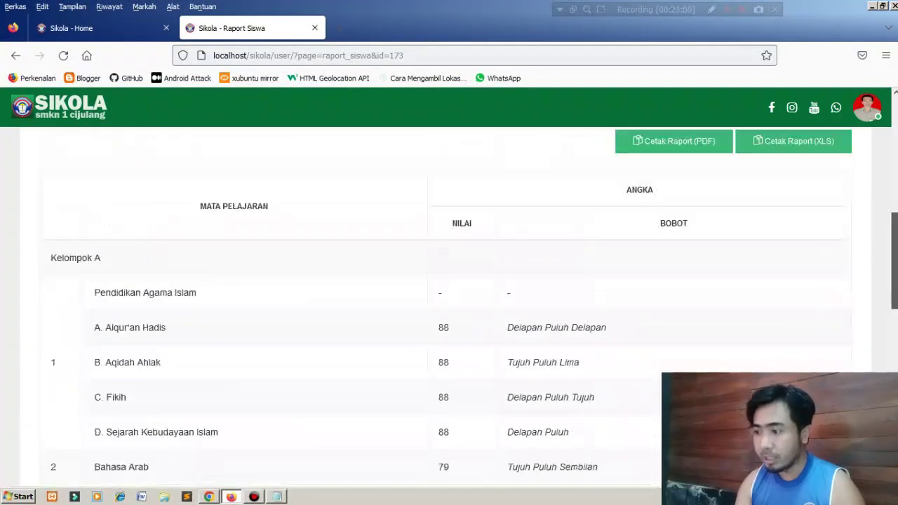
scroll(449, 308, "down", 2)
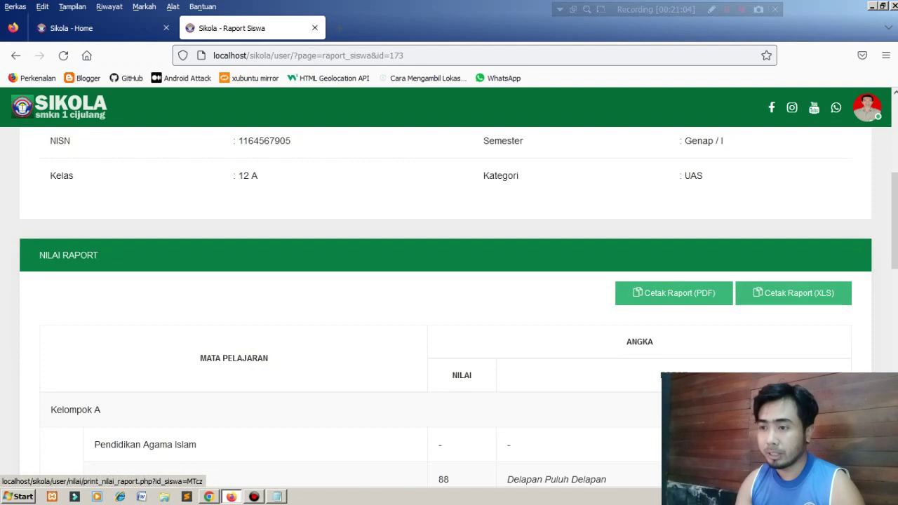
left_click(673, 293)
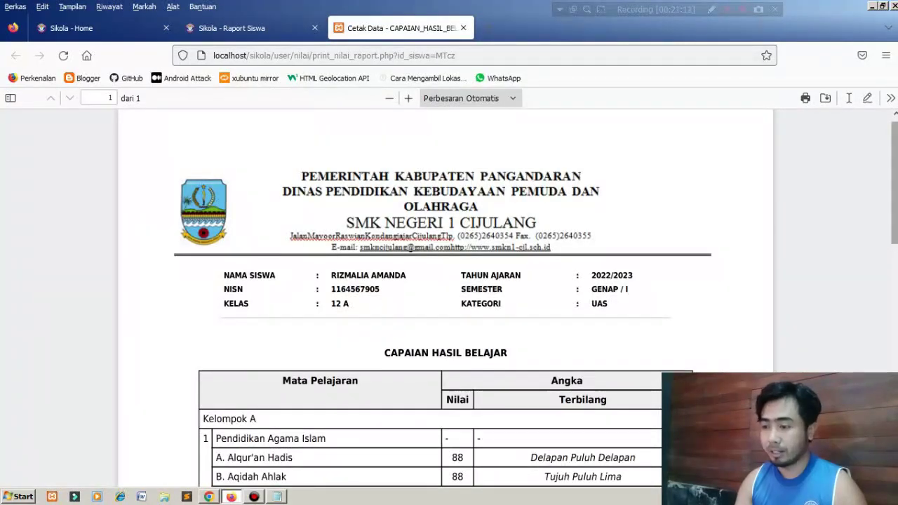
Check the report card PDF's 1399 total and signatures, then close the Cetak Data tab.
scroll(446, 294, "down", 10)
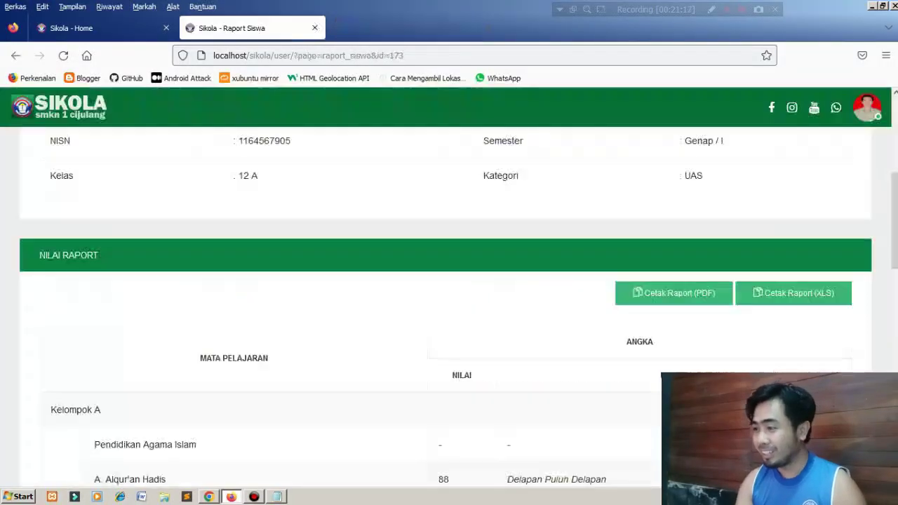
left_click(463, 28)
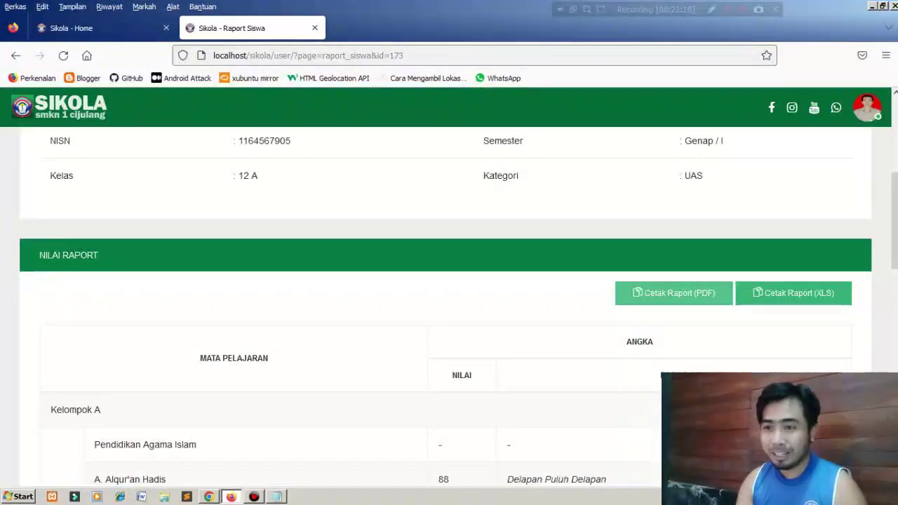
Close the Raport Siswa tab and reopen the 12 A list via the Siswa Anda card.
scroll(449, 294, "down", 4)
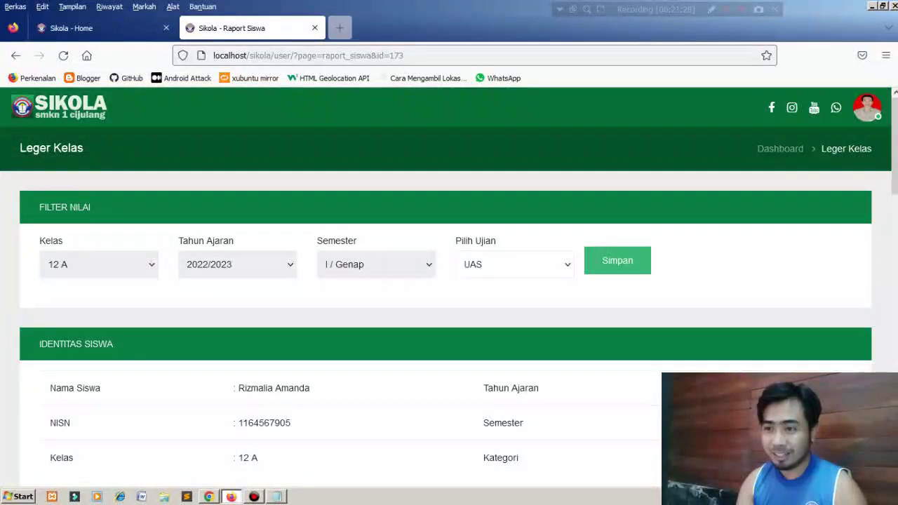
left_click(314, 28)
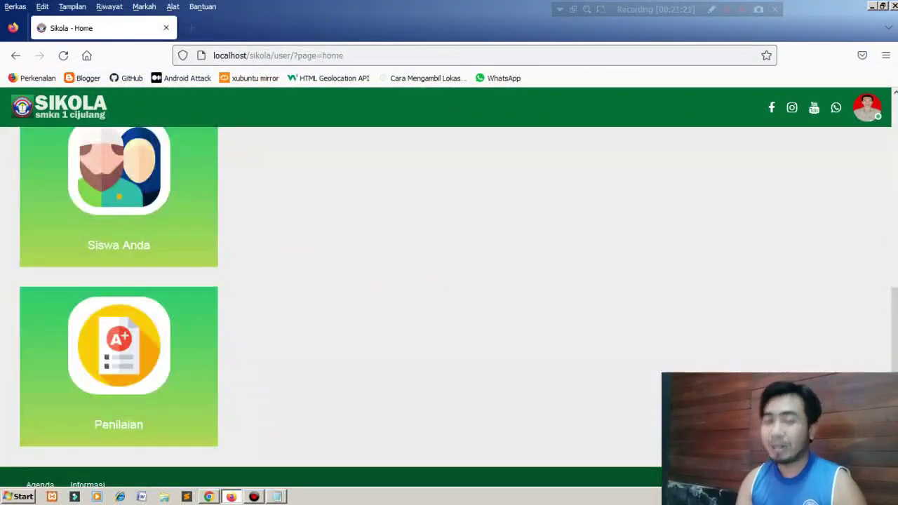
left_click(118, 190)
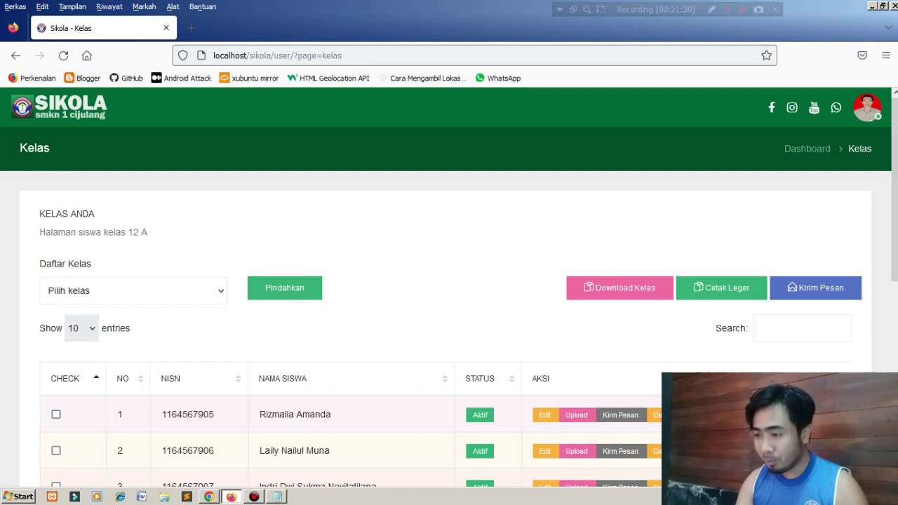
scroll(449, 296, "down", 3)
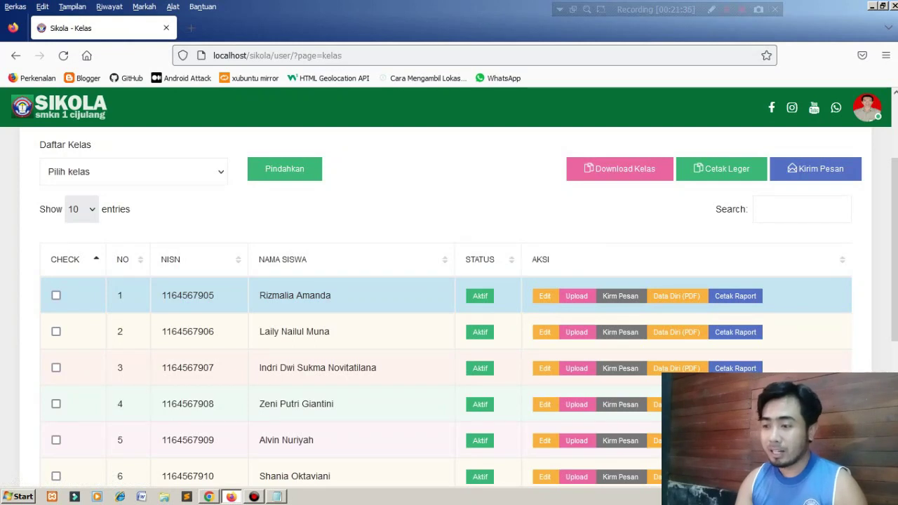
left_click(545, 296)
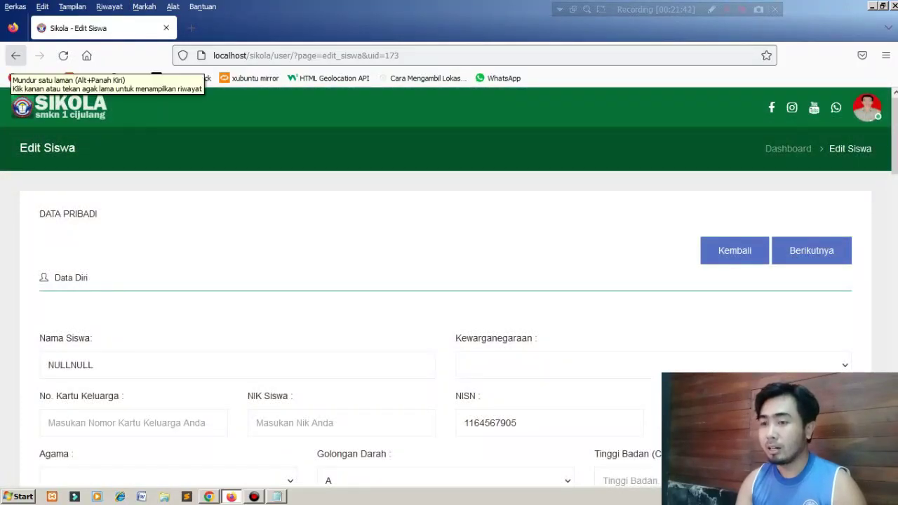
left_click(16, 55)
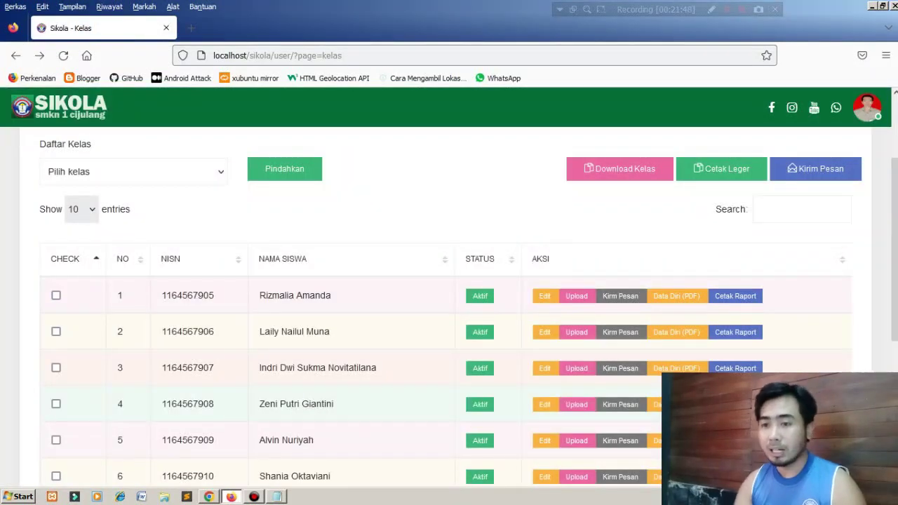
left_click(134, 172)
left_click_drag(894, 250, 895, 215)
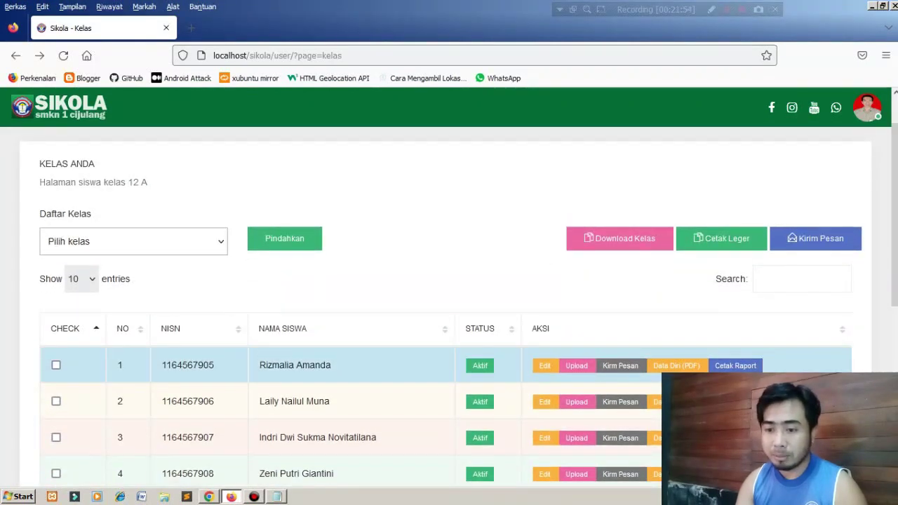
Toggle the first student's tick and peek at Pilih kelas without moving anyone, then return to Dashboard.
left_click(57, 365)
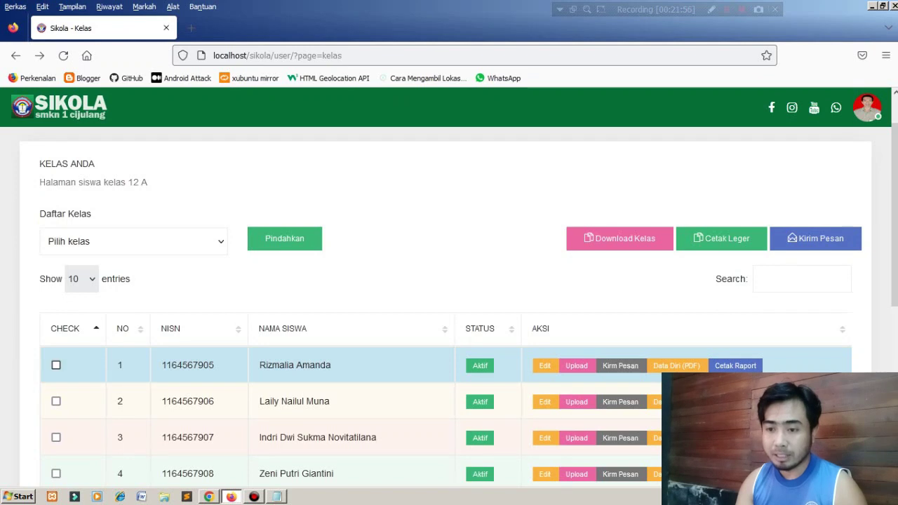
left_click(133, 241)
left_click(134, 242)
left_click(56, 365)
left_click(133, 241)
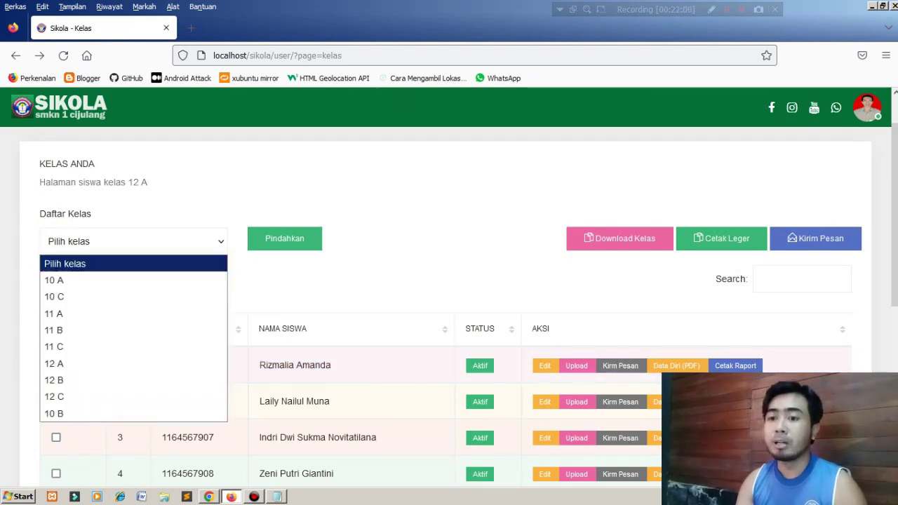
left_click(133, 242)
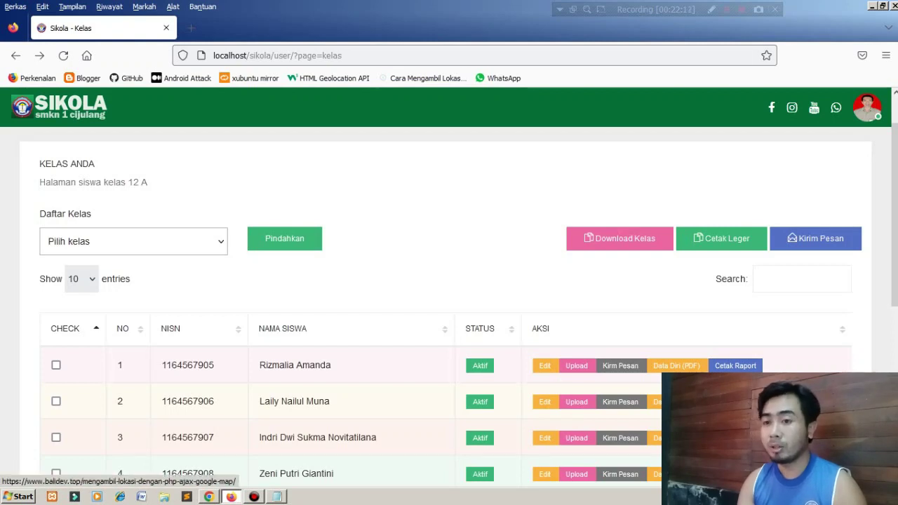
left_click(58, 107)
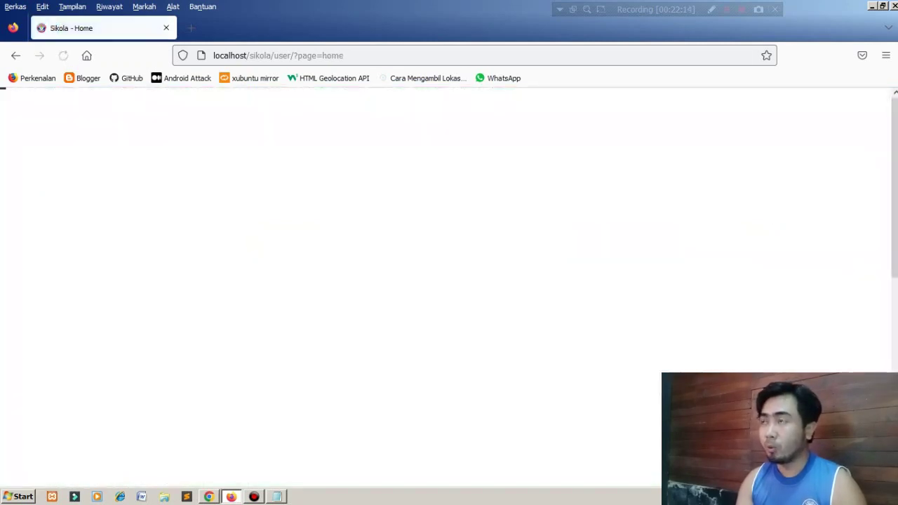
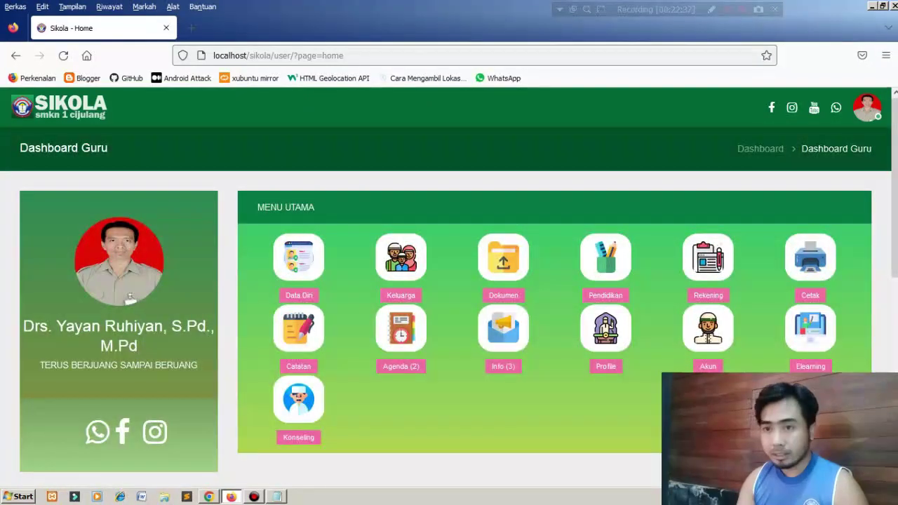
Log out of the current teacher account and copy the eighth teacher's username from Notepad.
left_click(867, 107)
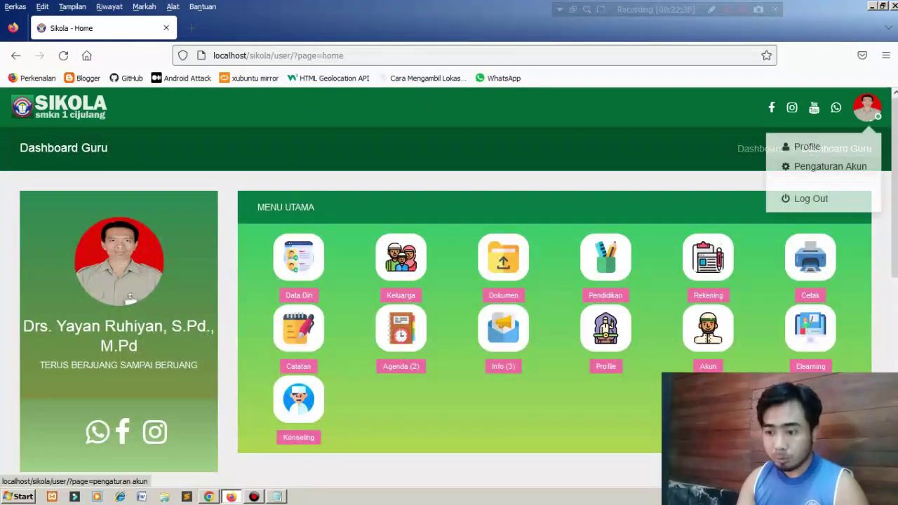
left_click(806, 202)
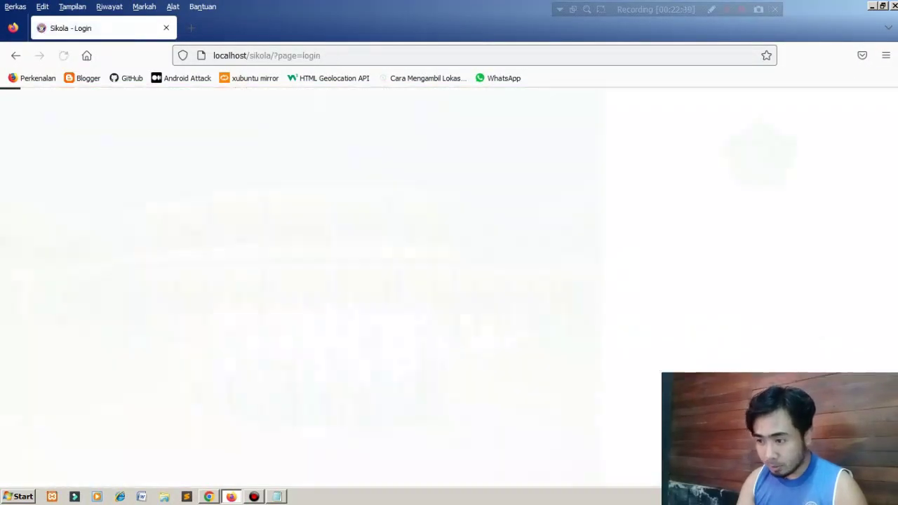
key("alt+Tab")
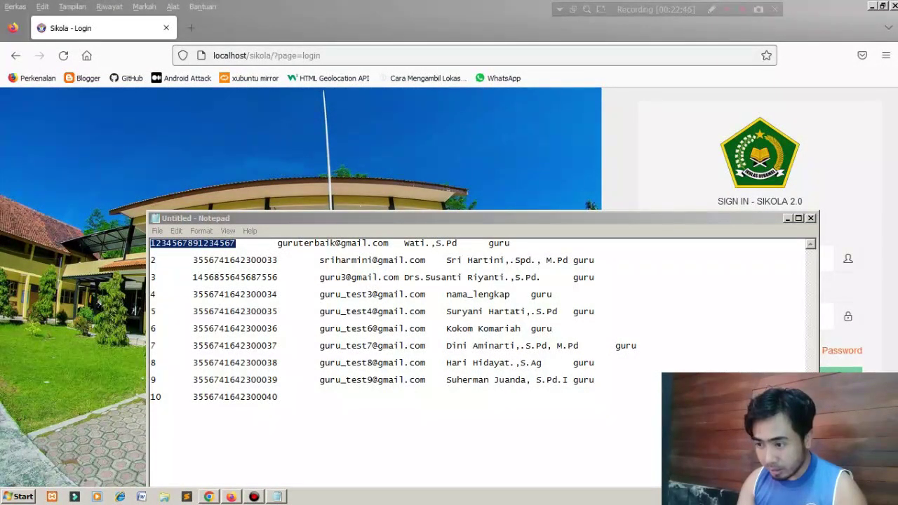
key("alt+Tab")
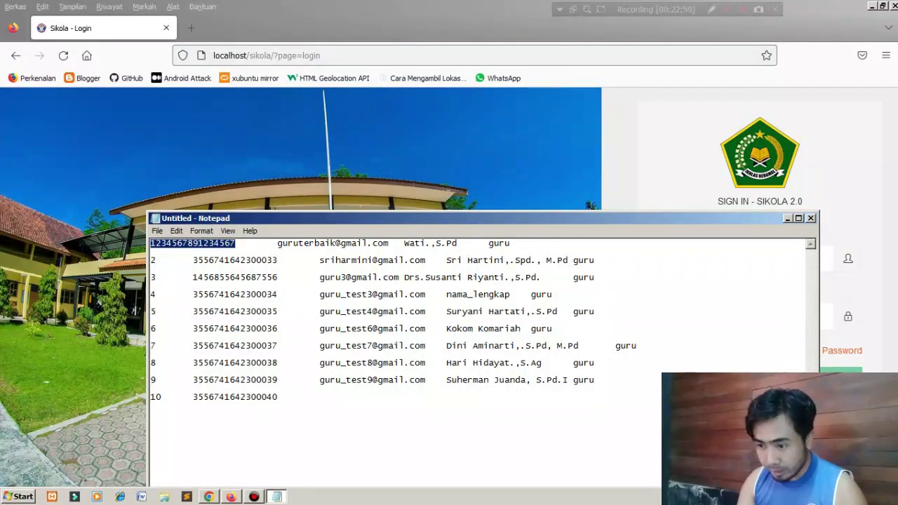
left_click_drag(278, 363, 193, 362)
key("ctrl+c")
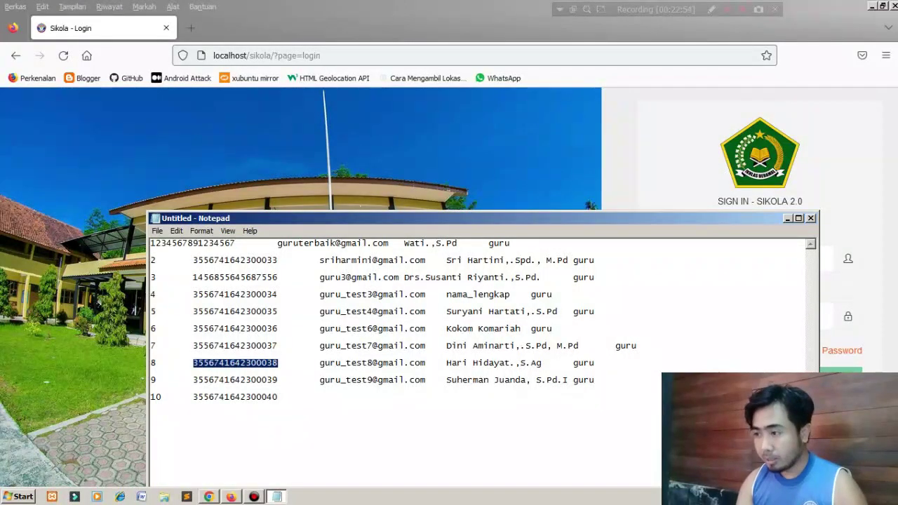
Sign in with the pasted username and its password, then return to the admin's Data Keswan page.
key("alt+Tab")
left_click(745, 259)
key("ctrl+v")
key("Tab")
type("••••")
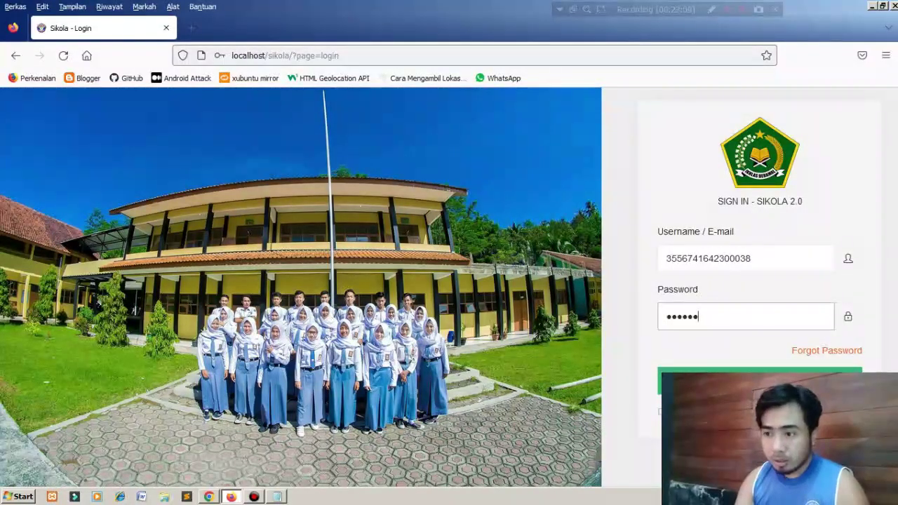
type("••")
key("Return")
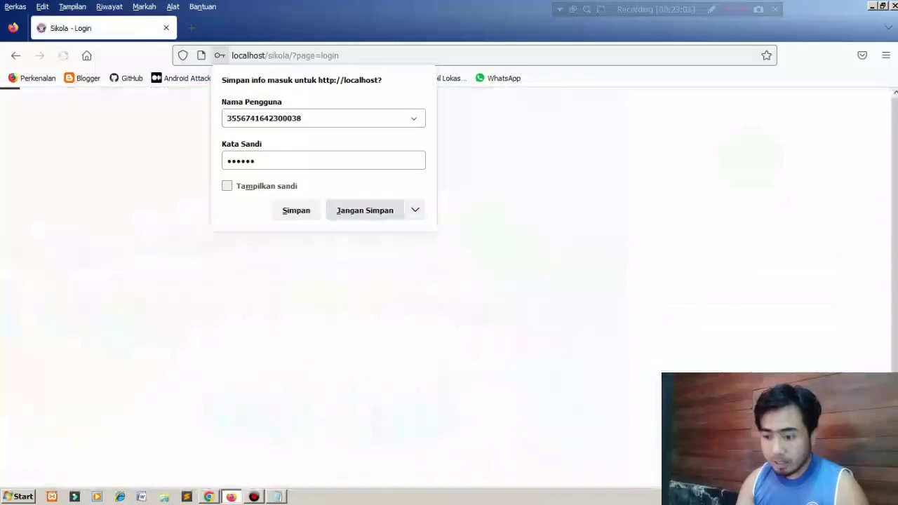
key("alt+Tab")
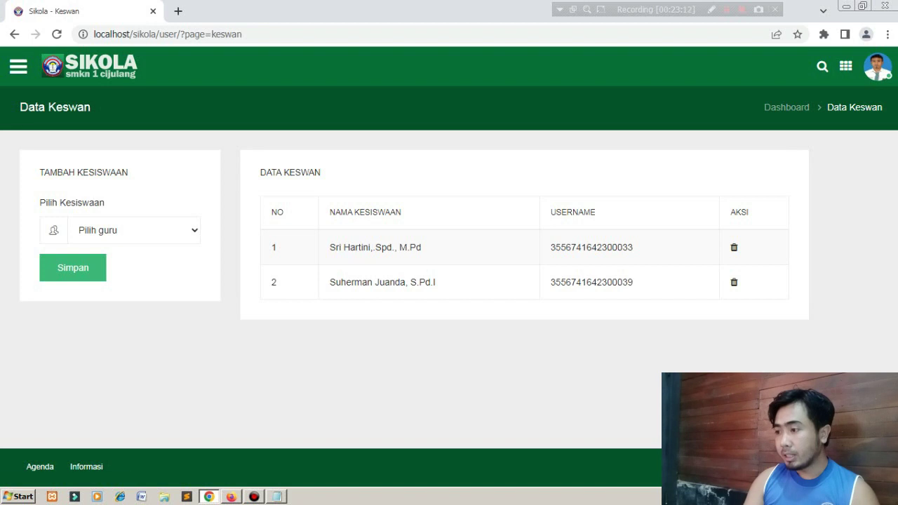
Look over the admin's Akun page, then go back to the admin dashboard.
left_click(846, 66)
left_click(762, 124)
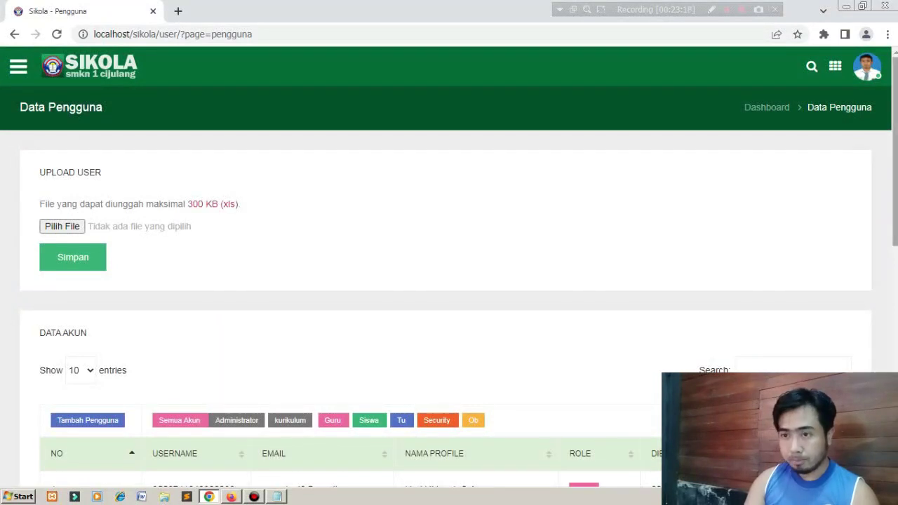
left_click(89, 67)
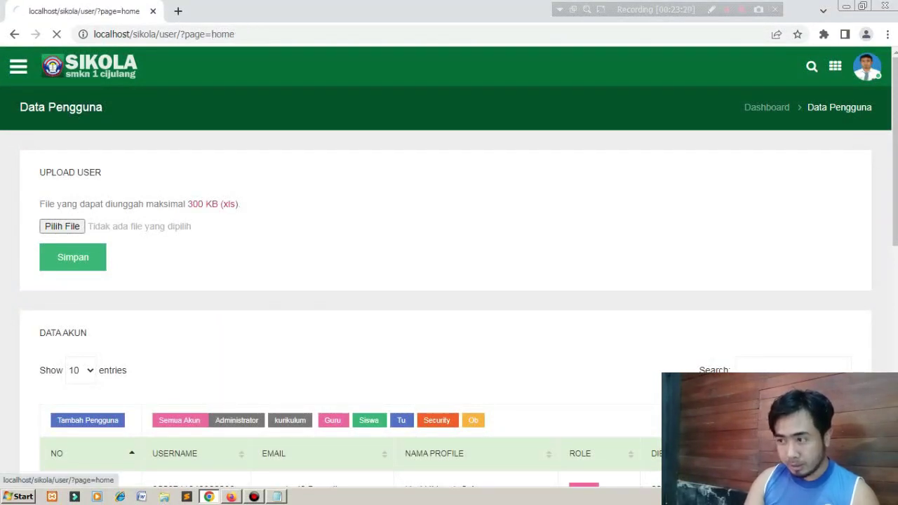
left_click(231, 497)
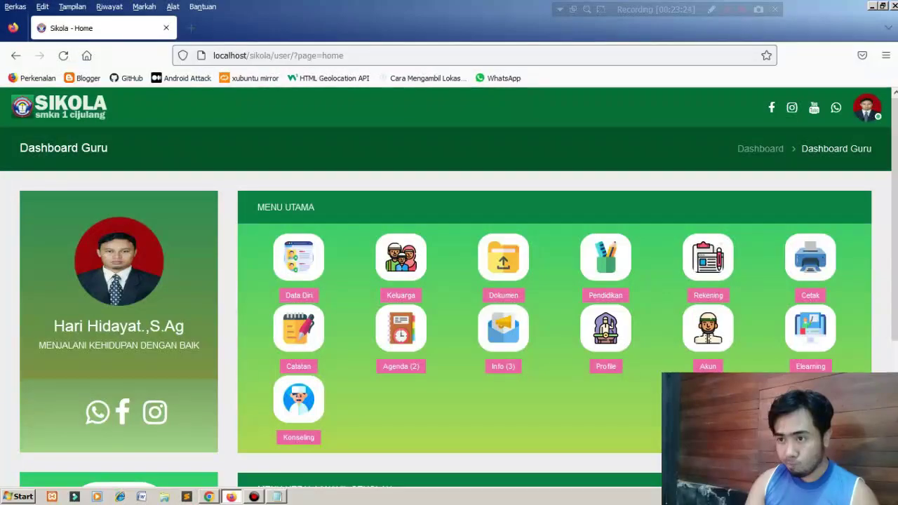
key("alt+Tab")
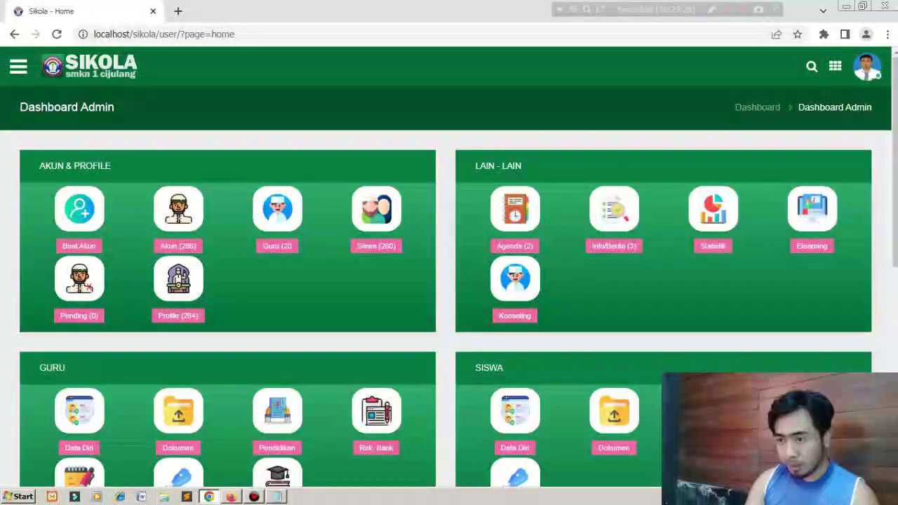
Page through the Guru list of 20 teacher accounts, then return to the teacher's dashboard.
scroll(449, 281, "down", 2)
scroll(449, 281, "up", 1)
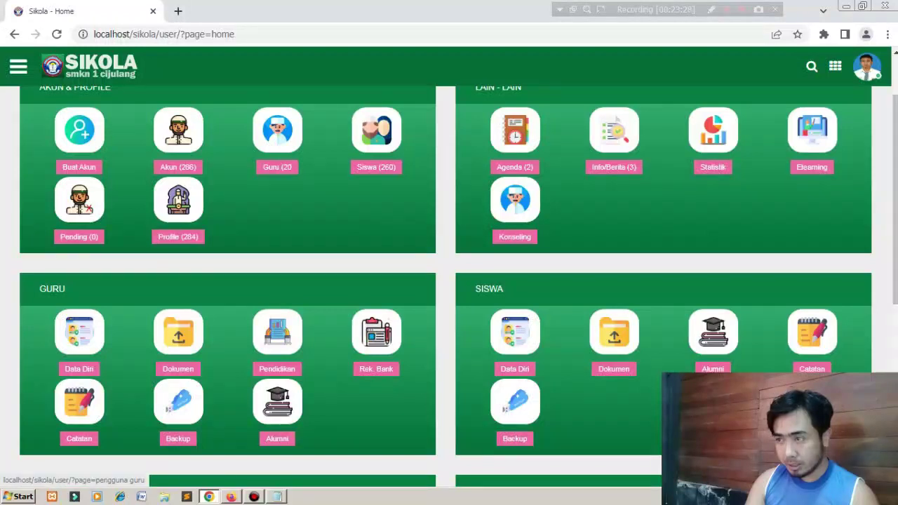
left_click(277, 130)
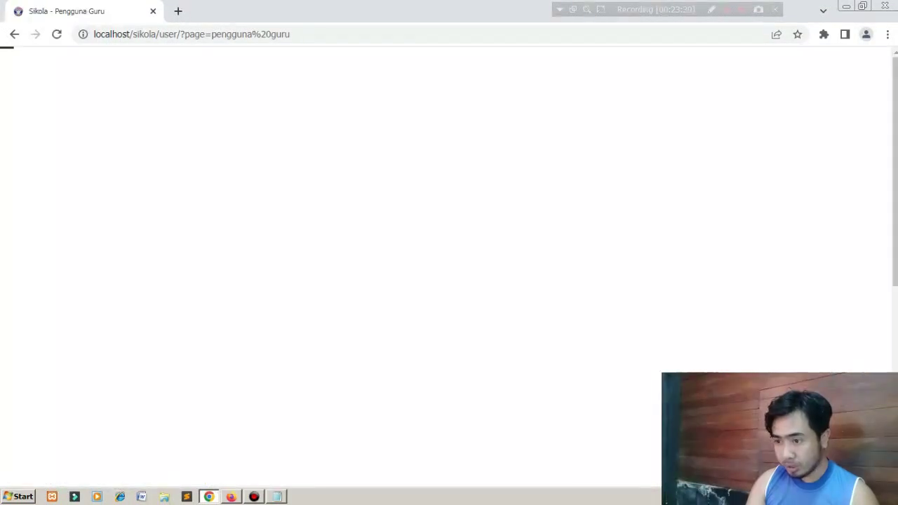
scroll(449, 281, "down", 4)
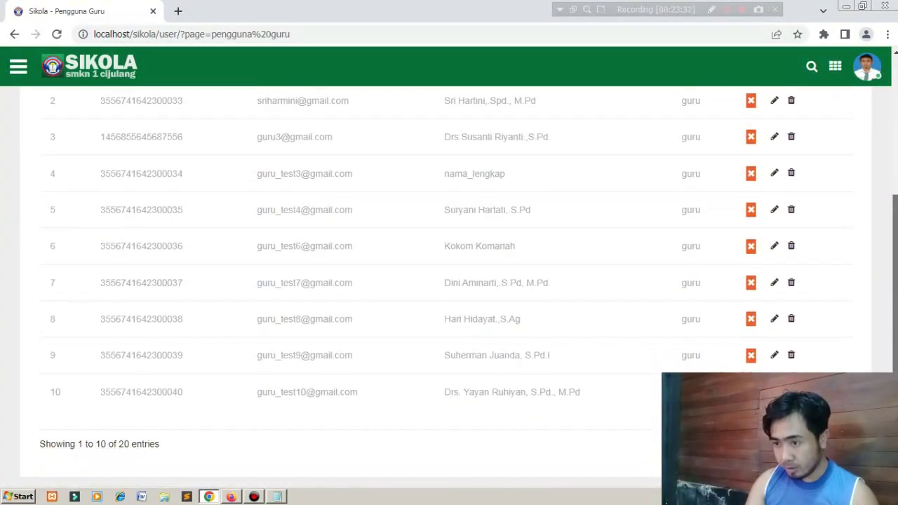
left_click(801, 440)
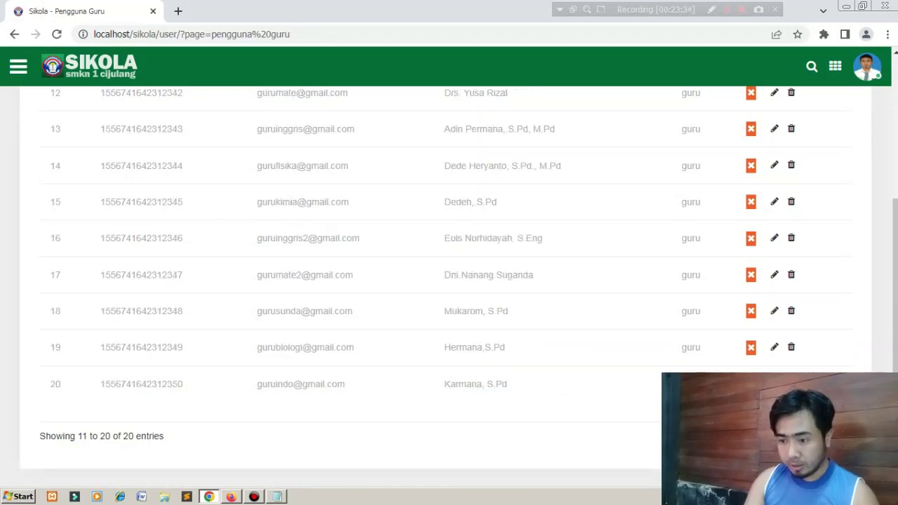
left_click(231, 497)
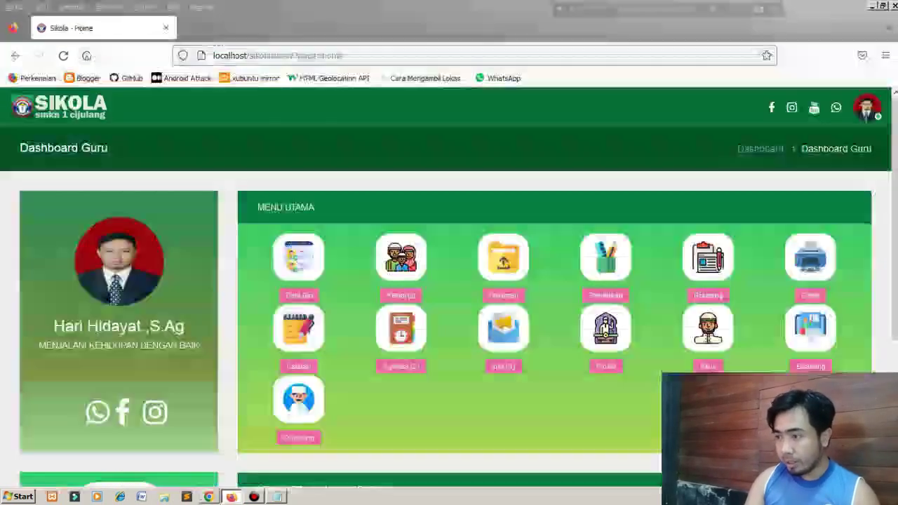
Reload the teacher dashboard and open the Penilaian card in a new tab.
scroll(449, 281, "down", 3)
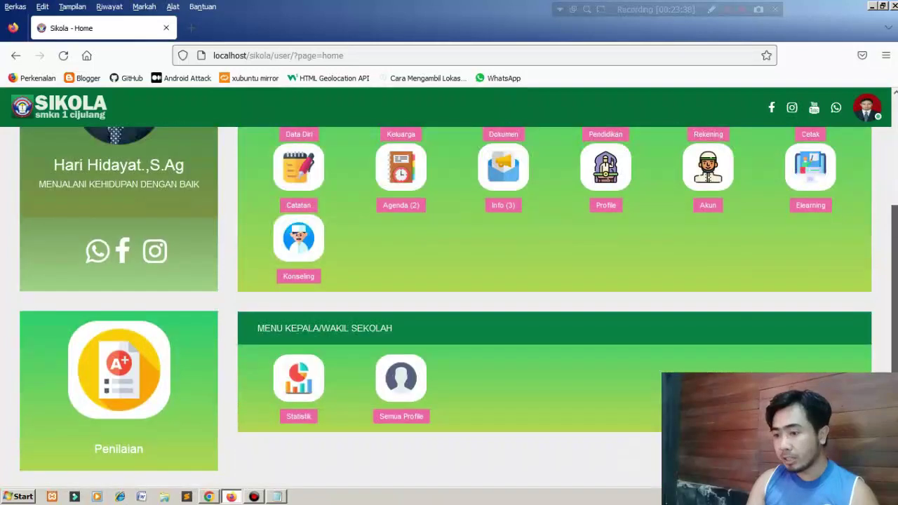
scroll(449, 281, "up", 3)
scroll(449, 281, "down", 3)
scroll(449, 281, "up", 3)
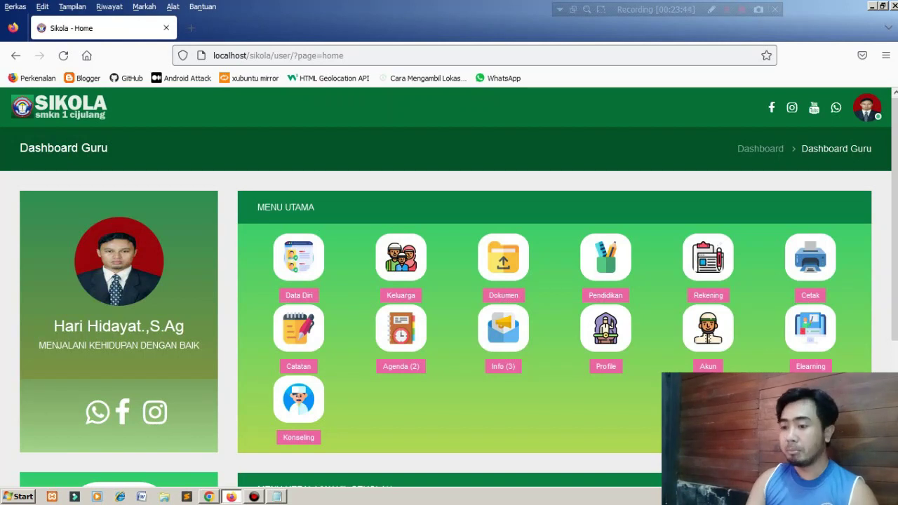
scroll(449, 292, "down", 5)
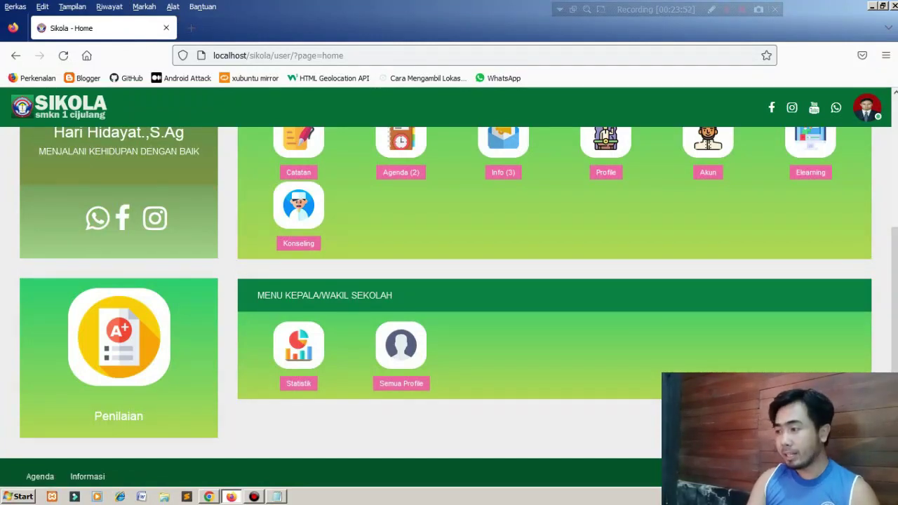
key("F5")
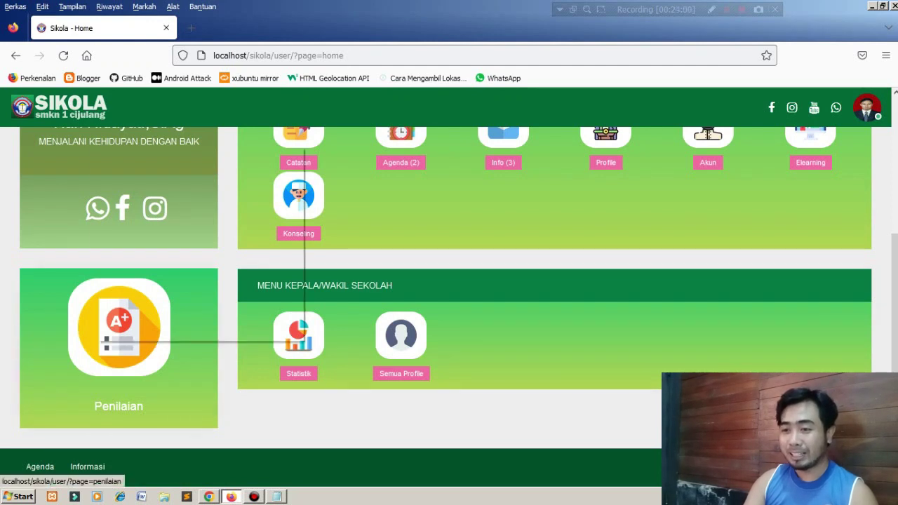
right_click(97, 346)
left_click(147, 151)
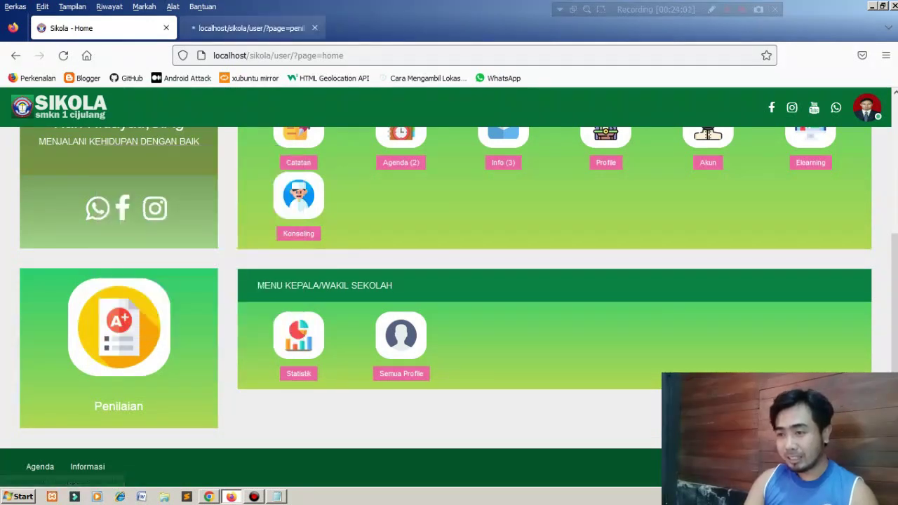
left_click(253, 29)
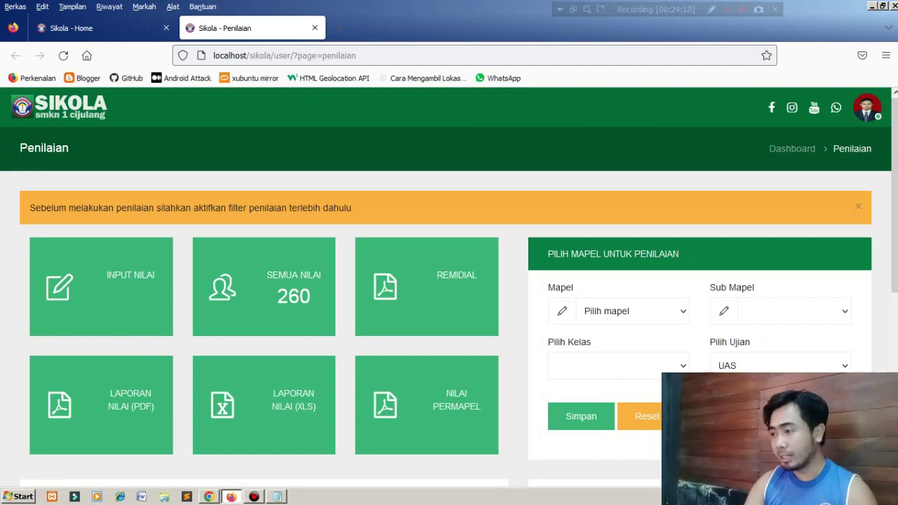
Review the Penilaian panels: Bahasa Arab with standard score 70 and 260 grades, no active subject.
scroll(449, 281, "down", 5)
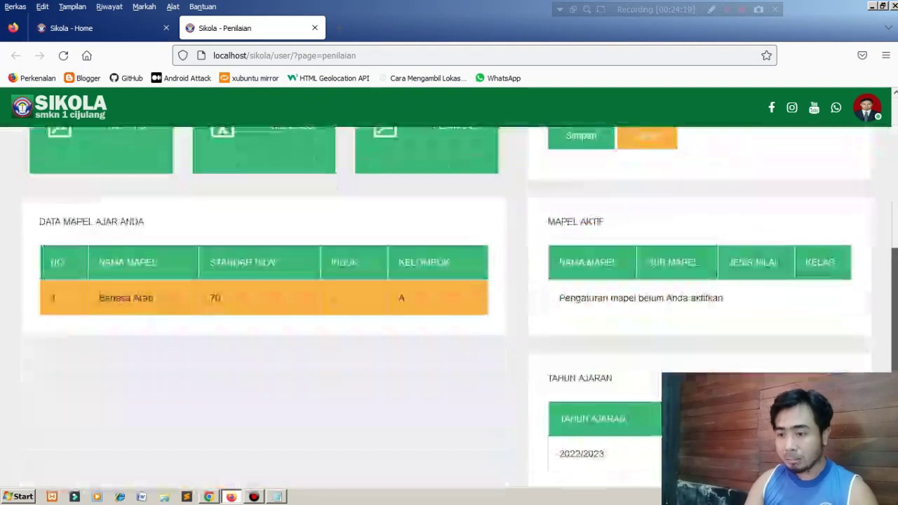
scroll(449, 280, "up", 5)
scroll(449, 281, "down", 5)
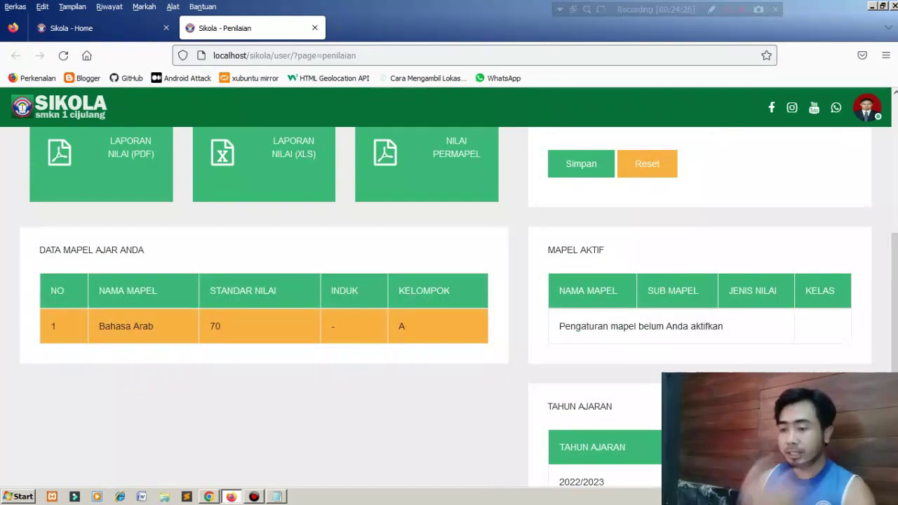
left_click(278, 497)
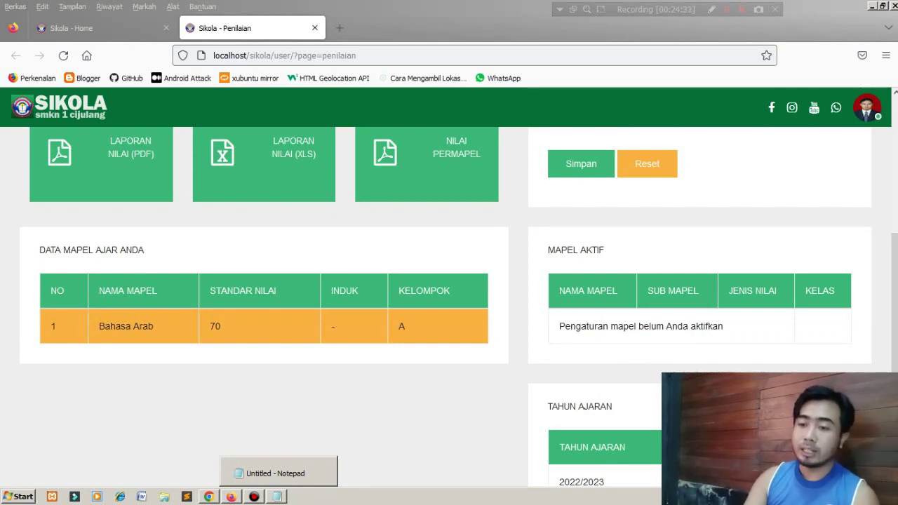
left_click(277, 295)
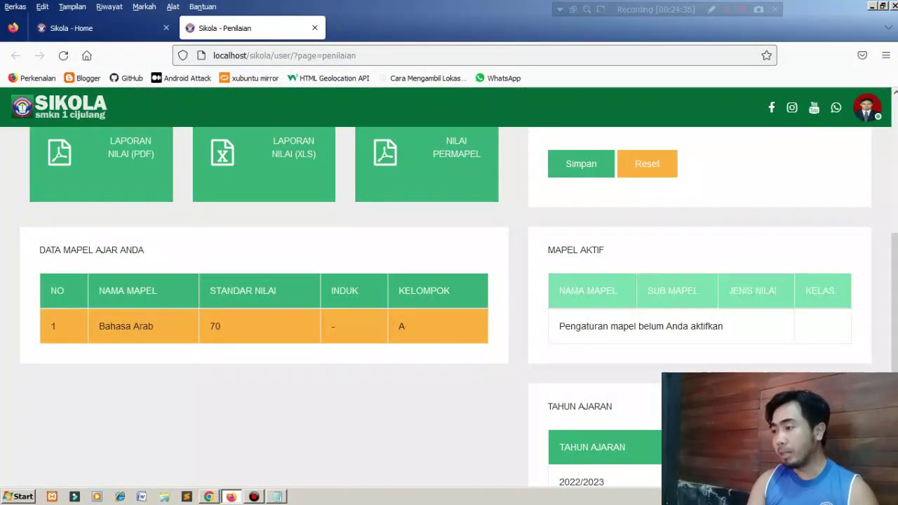
scroll(449, 294, "up", 3)
scroll(449, 295, "up", 2)
scroll(449, 294, "down", 3)
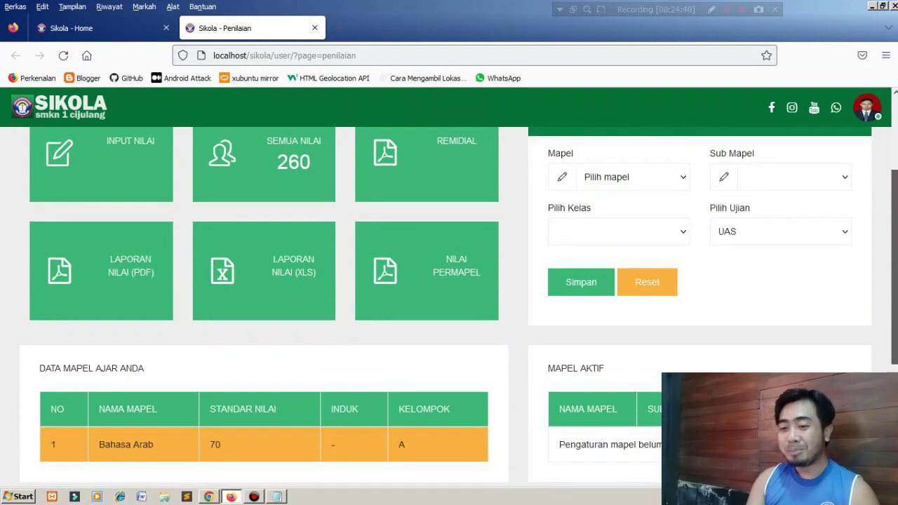
scroll(449, 307, "down", 3)
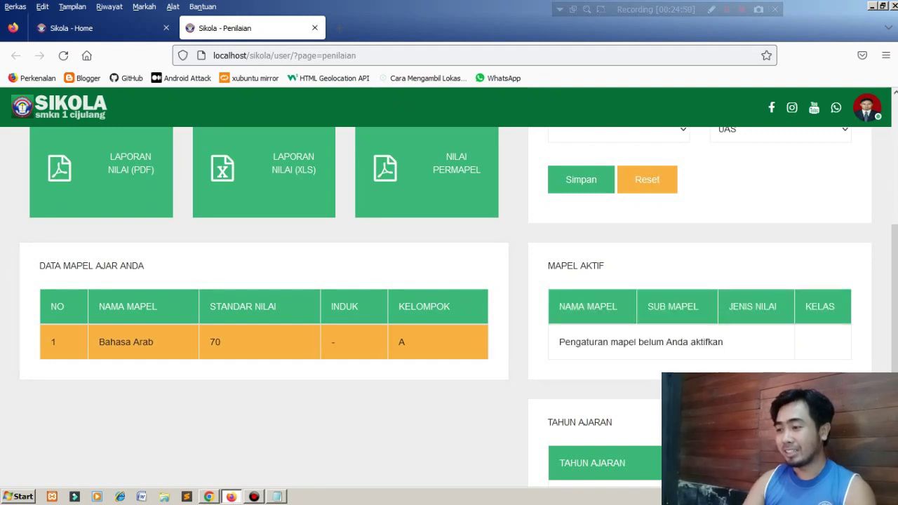
Set the active grading to Bahasa Arab, class 11 B, UAS and save it.
left_click_drag(894, 336, 895, 251)
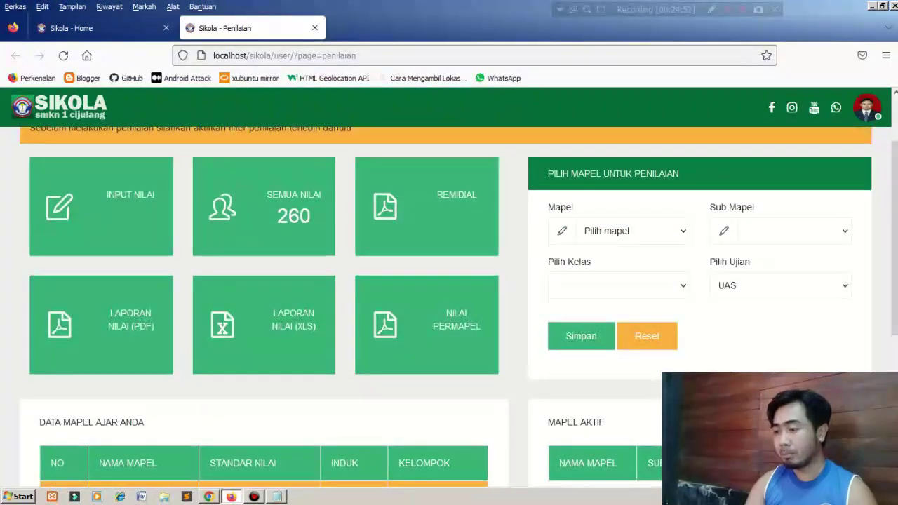
left_click(632, 231)
left_click(596, 270)
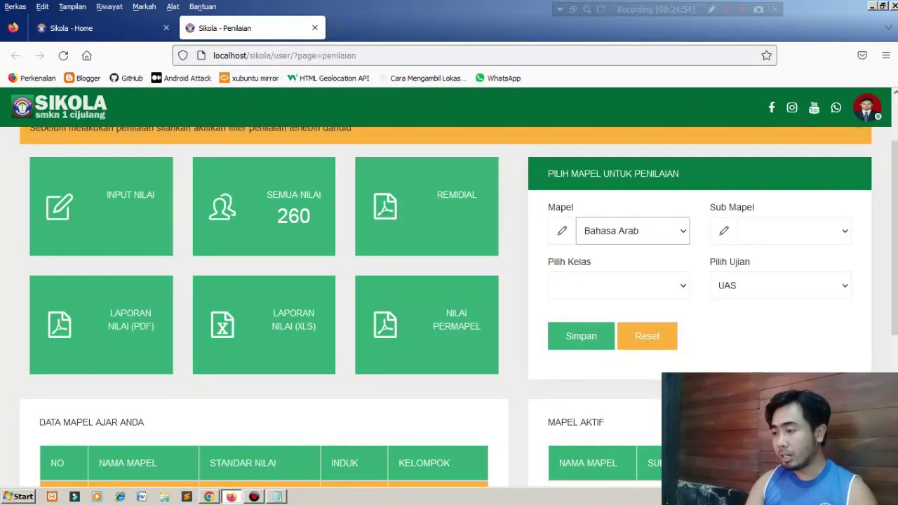
left_click(793, 231)
left_click(779, 253)
left_click(617, 286)
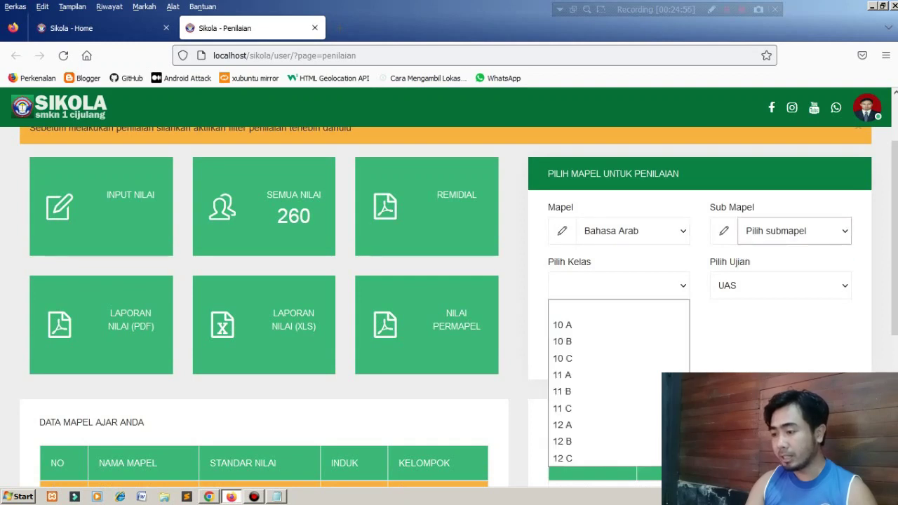
left_click(596, 391)
left_click(581, 337)
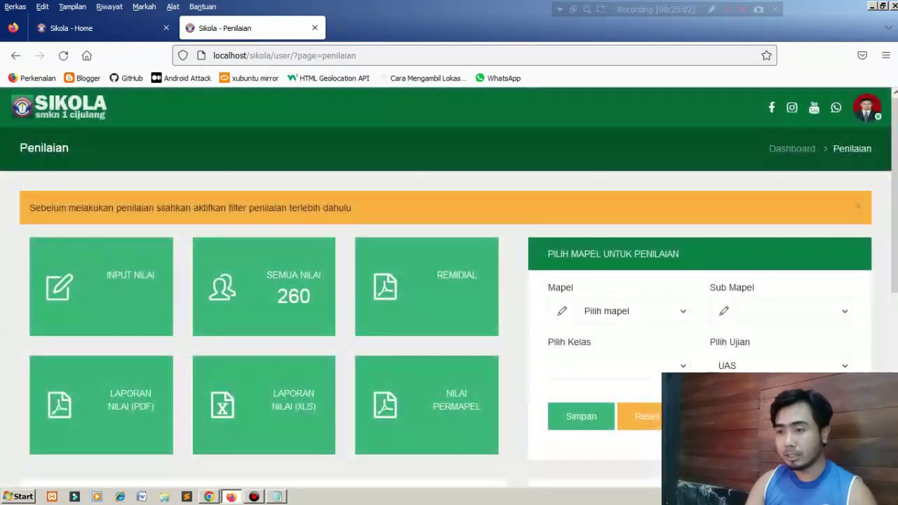
On Input Nilai, start editing class 11 B's already-entered UAS grades.
left_click(101, 286)
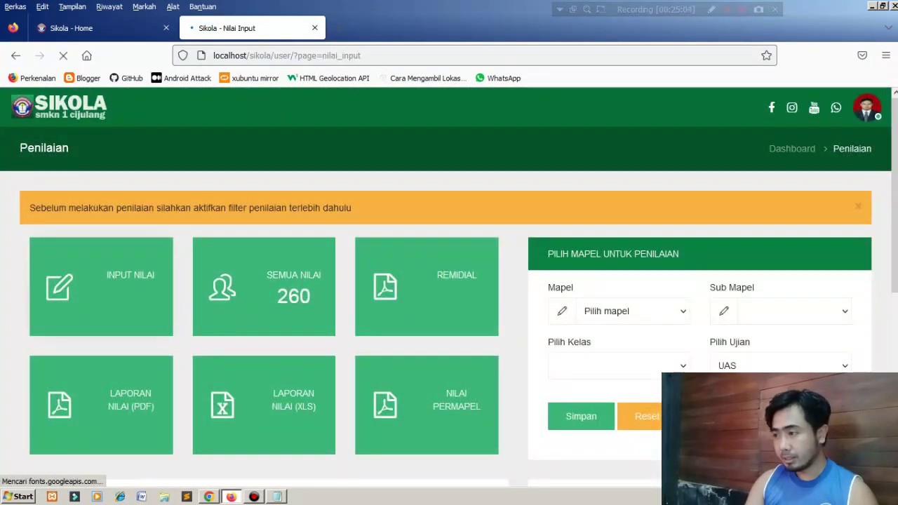
scroll(449, 287, "down", 2)
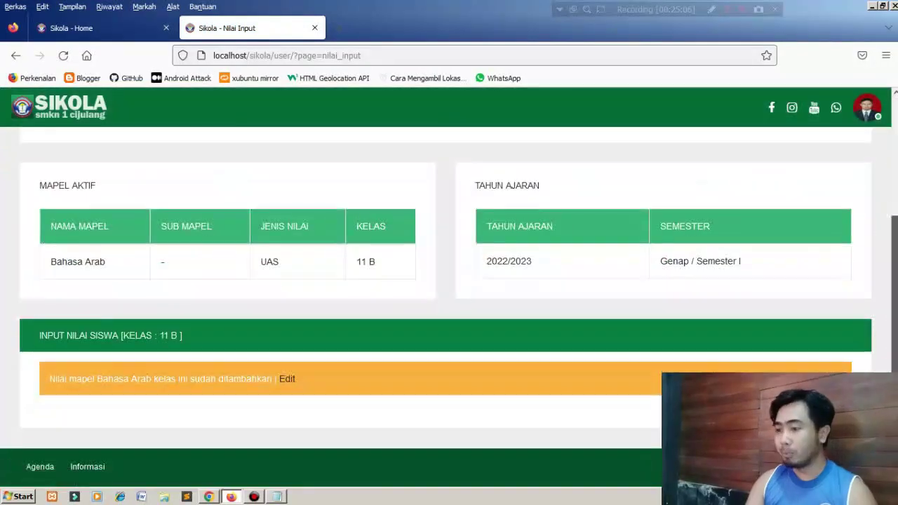
scroll(449, 288, "up", 2)
scroll(449, 288, "down", 2)
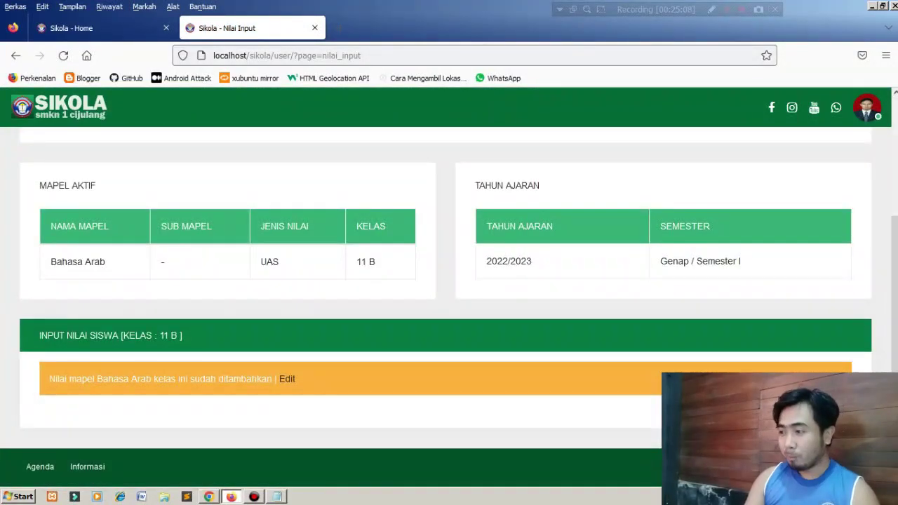
scroll(449, 288, "up", 2)
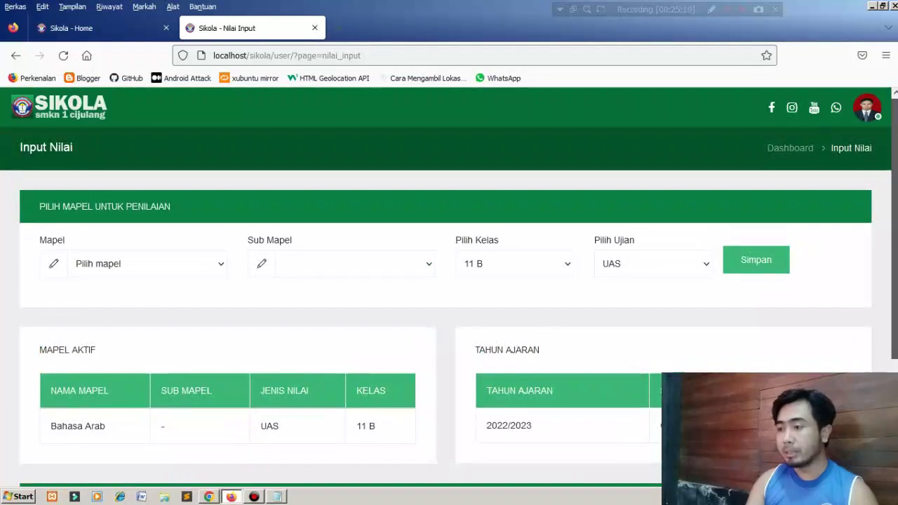
scroll(449, 287, "down", 2)
scroll(449, 288, "up", 2)
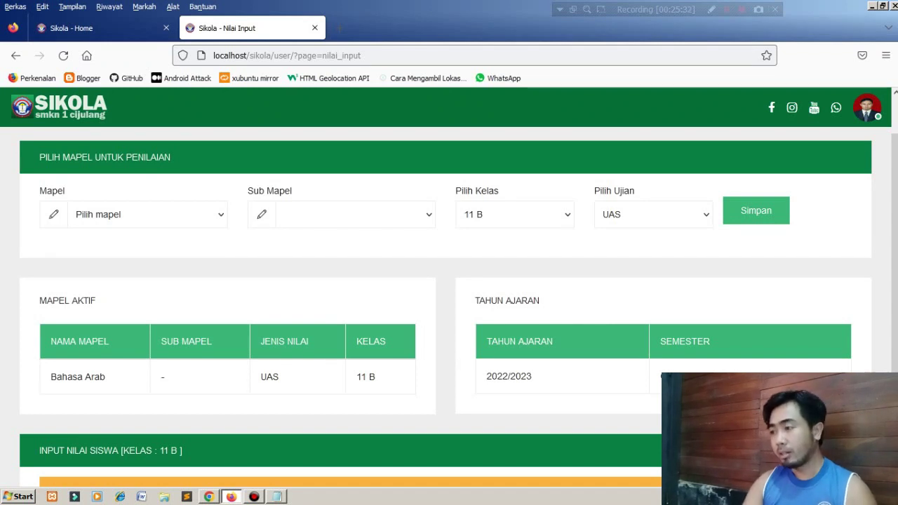
left_click_drag(894, 245, 895, 211)
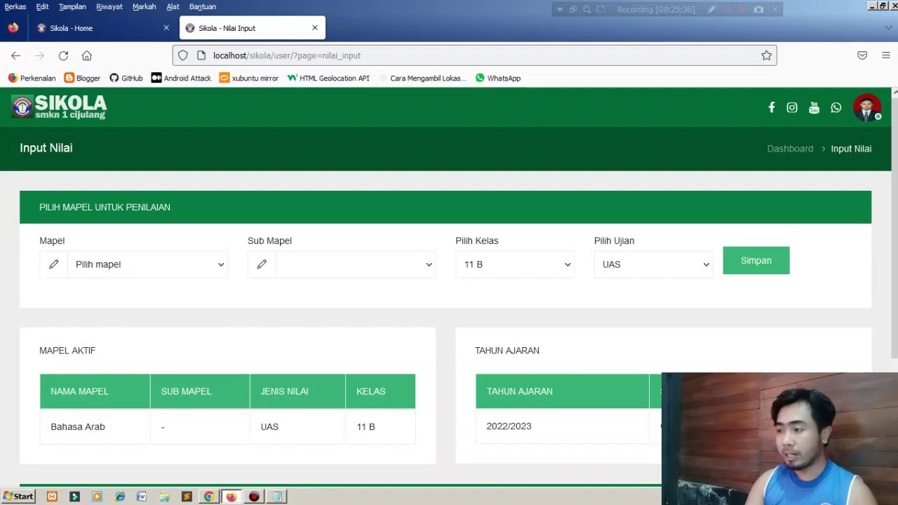
key("super+Right")
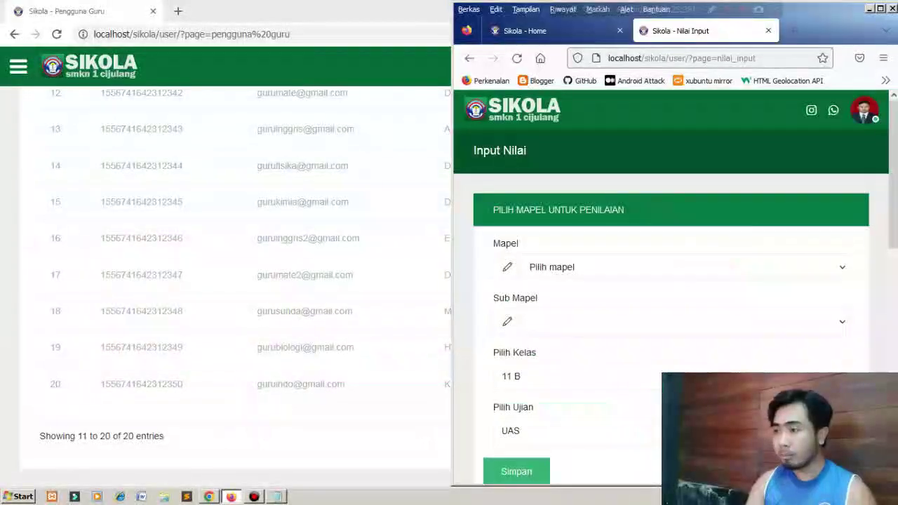
key("super+Up")
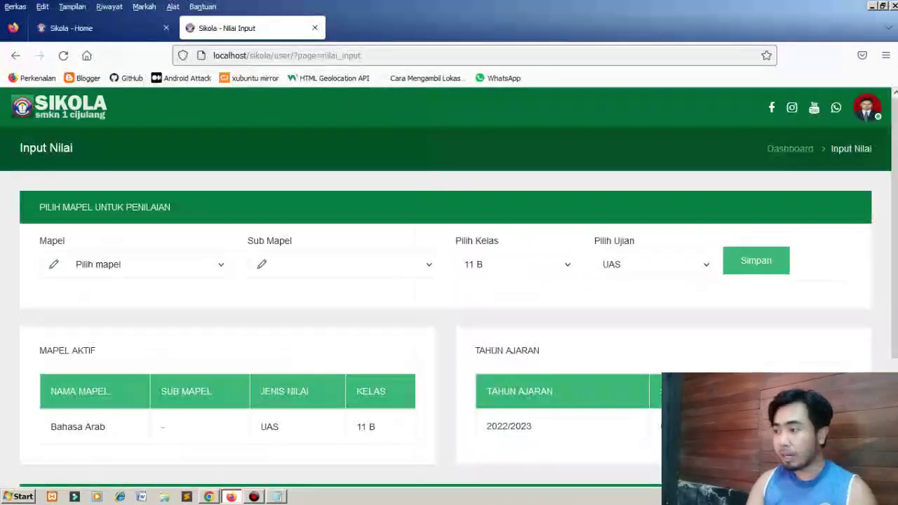
scroll(449, 281, "down", 3)
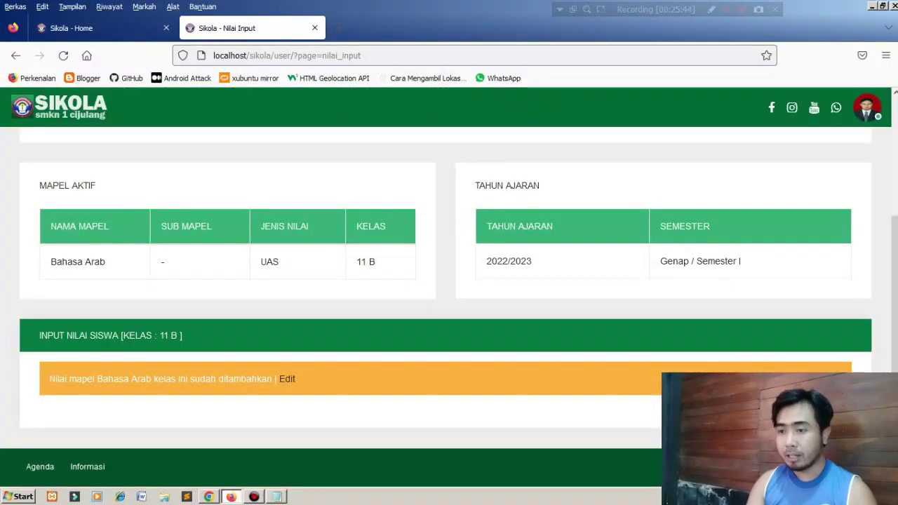
left_click(287, 378)
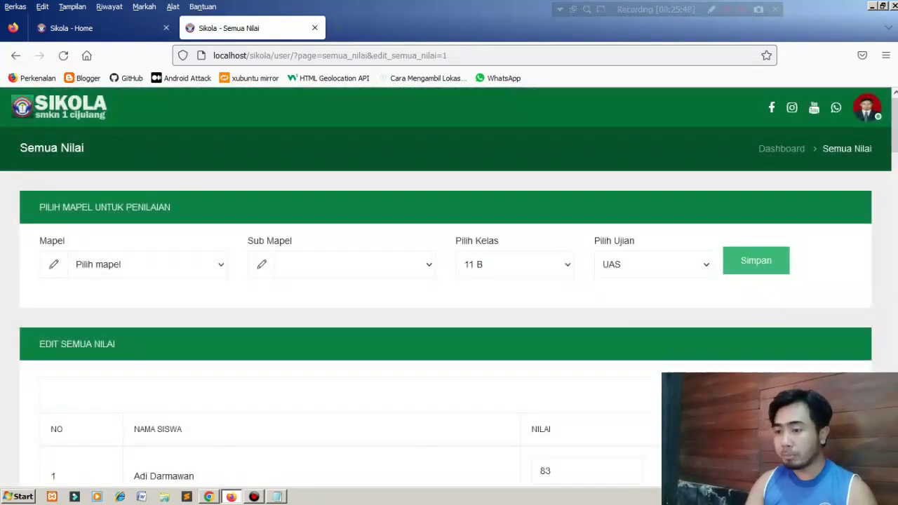
On Semua Nilai, pick PAT as the exam type and Bahasa Arab as the subject.
scroll(449, 281, "down", 10)
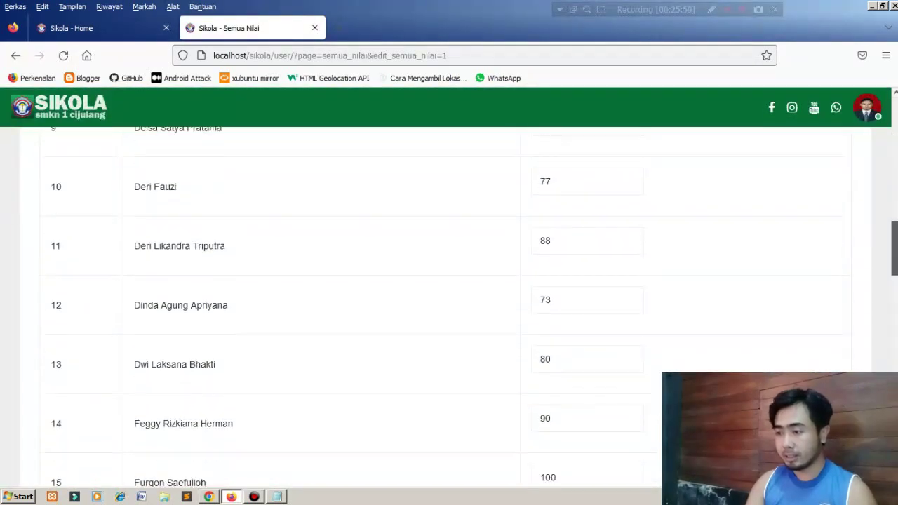
scroll(449, 281, "down", 15)
scroll(449, 281, "up", 20)
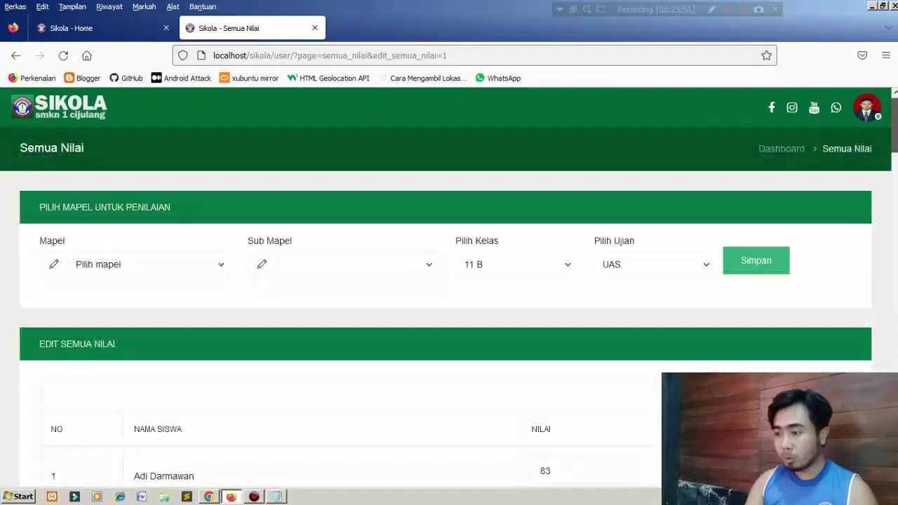
left_click(653, 264)
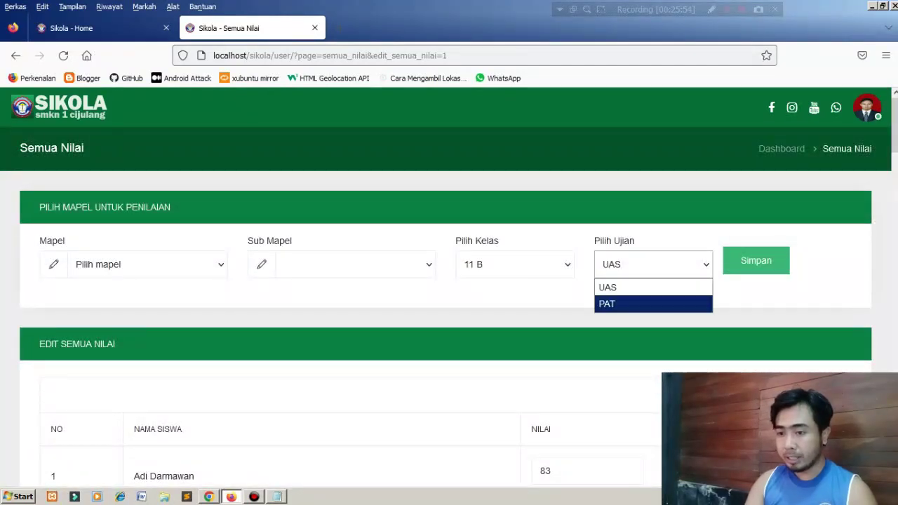
left_click(606, 303)
left_click(148, 264)
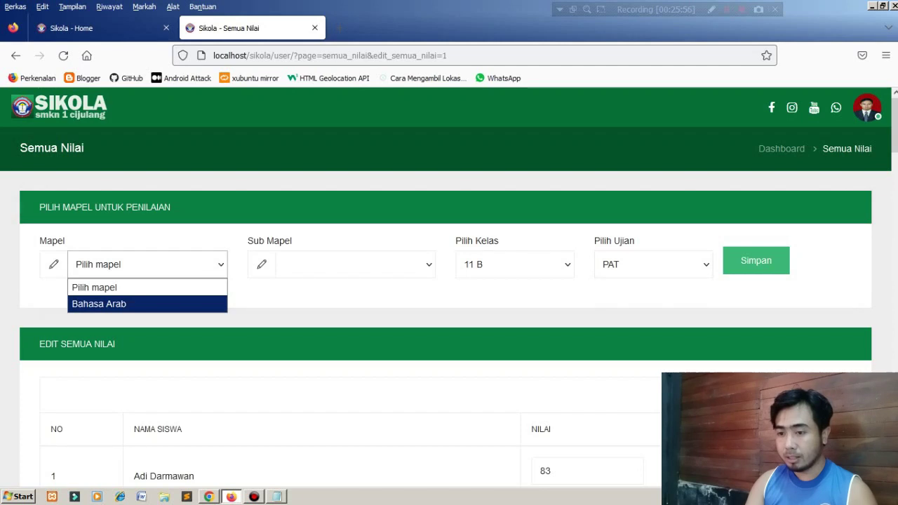
left_click(98, 304)
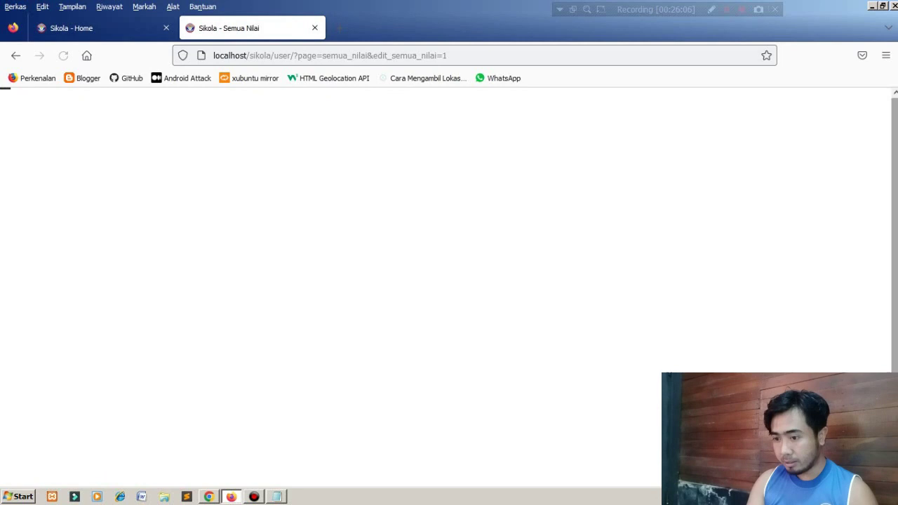
scroll(449, 280, "down", 2)
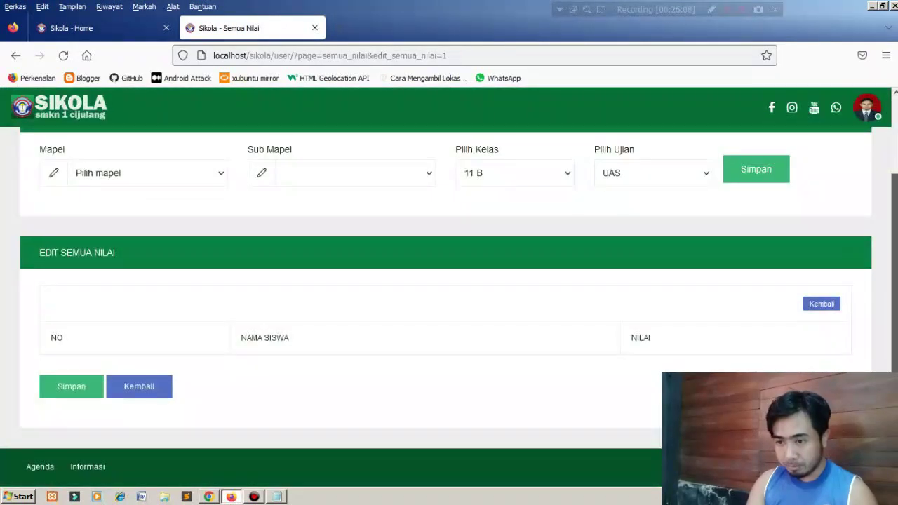
scroll(449, 280, "up", 2)
Reselect Bahasa Arab and PAT, save the filter, and go back to Input Nilai.
left_click(148, 264)
left_click(98, 303)
left_click(653, 264)
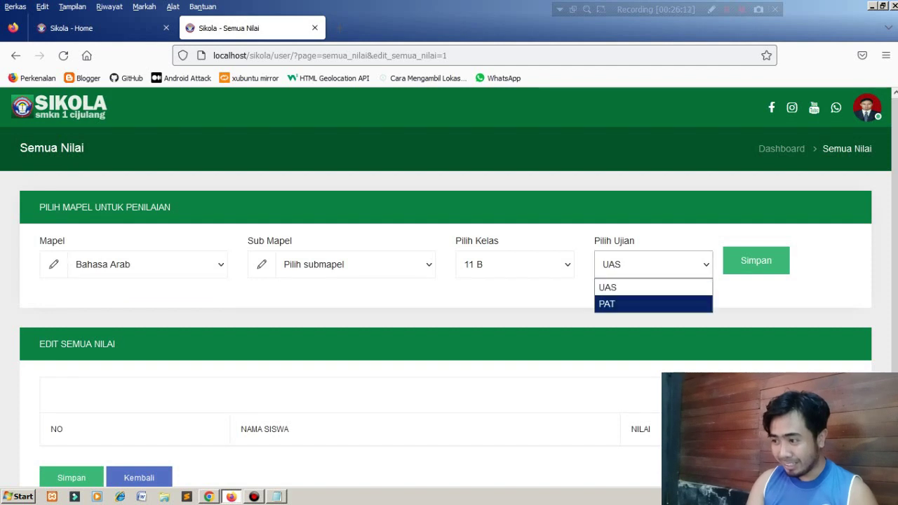
left_click(607, 303)
left_click(756, 260)
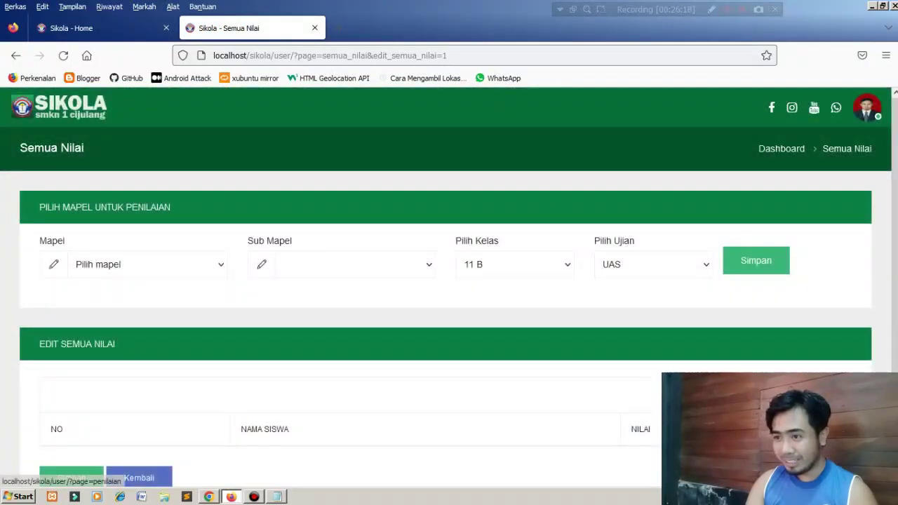
left_click(139, 478)
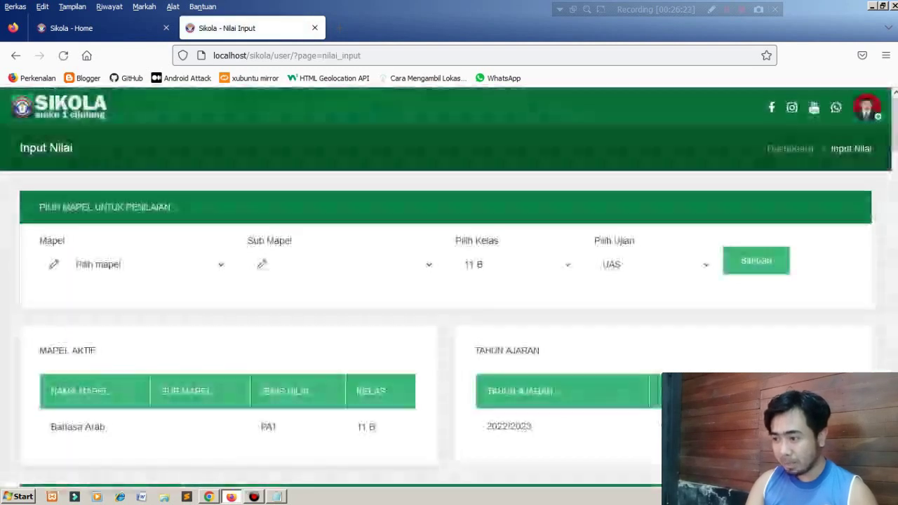
Save Bahasa Arab as the subject and scroll the 35-student PAT list, all scores 00.
left_click(653, 264)
left_click(653, 265)
left_click(147, 265)
left_click(105, 305)
left_click(756, 260)
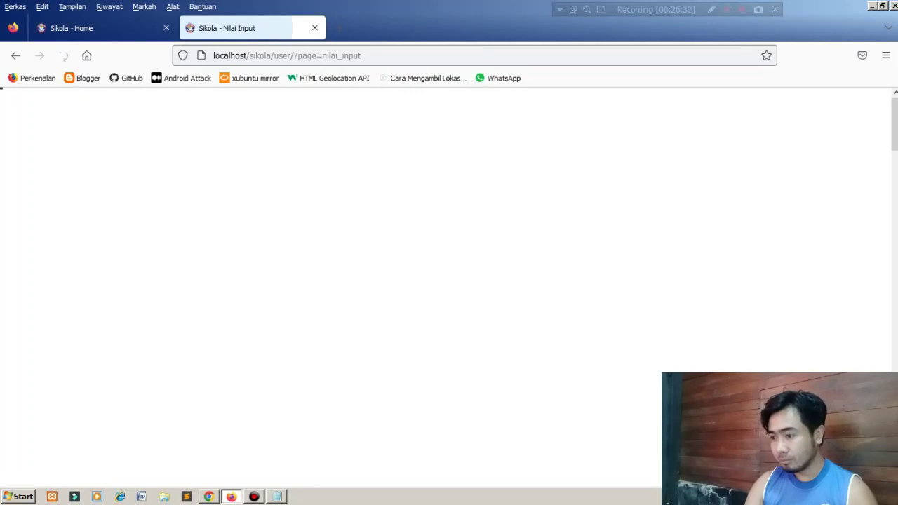
scroll(449, 288, "down", 15)
scroll(449, 287, "down", 15)
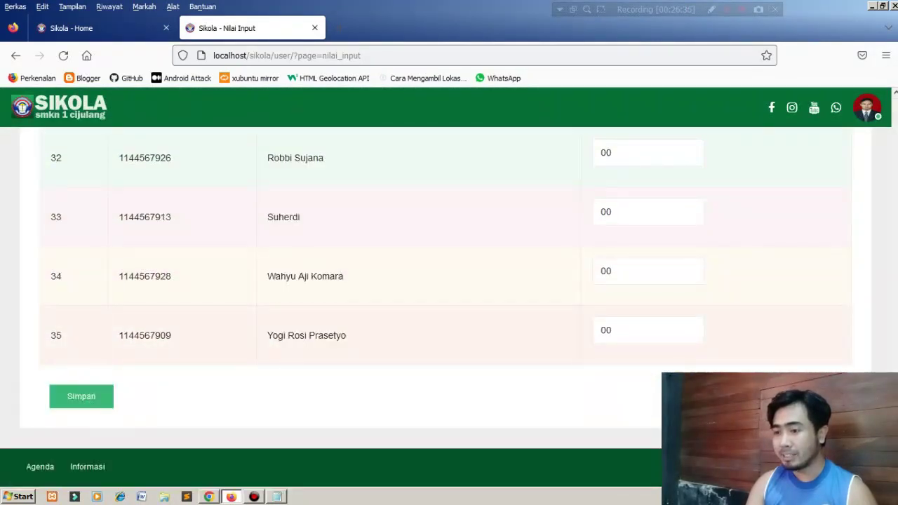
scroll(449, 309, "up", 20)
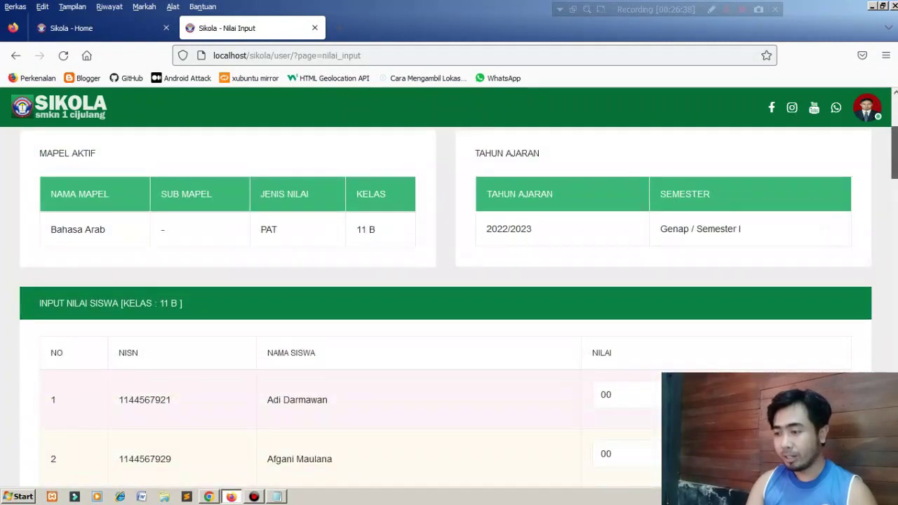
scroll(449, 287, "down", 20)
scroll(449, 287, "up", 20)
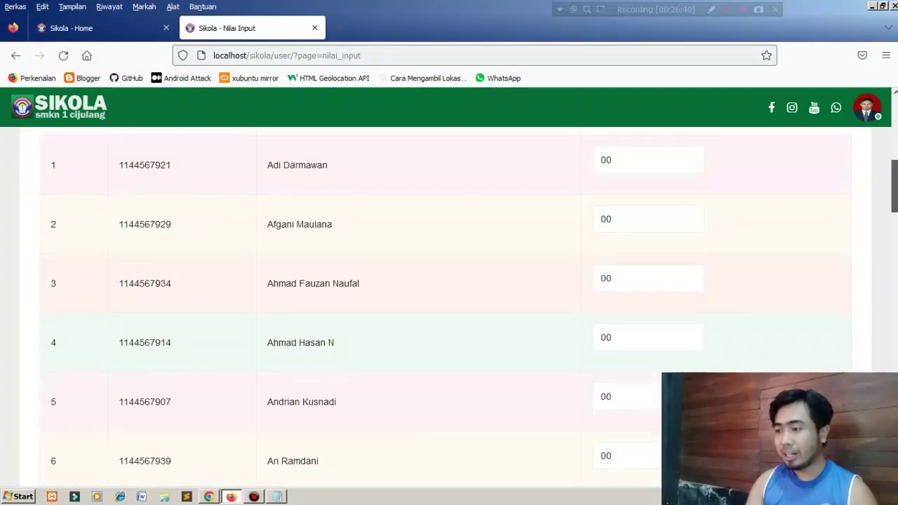
scroll(449, 288, "up", 6)
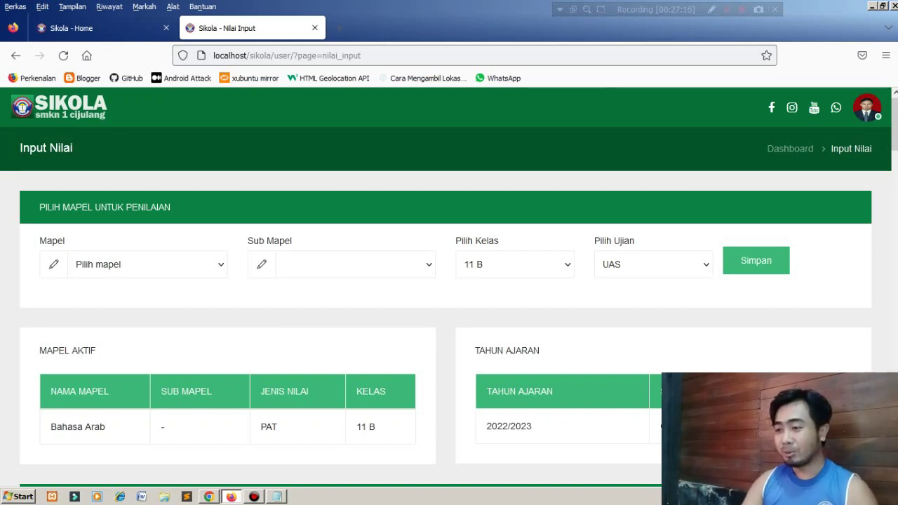
Close the class list keeping 11 B and return to the teacher dashboard.
left_click(514, 264)
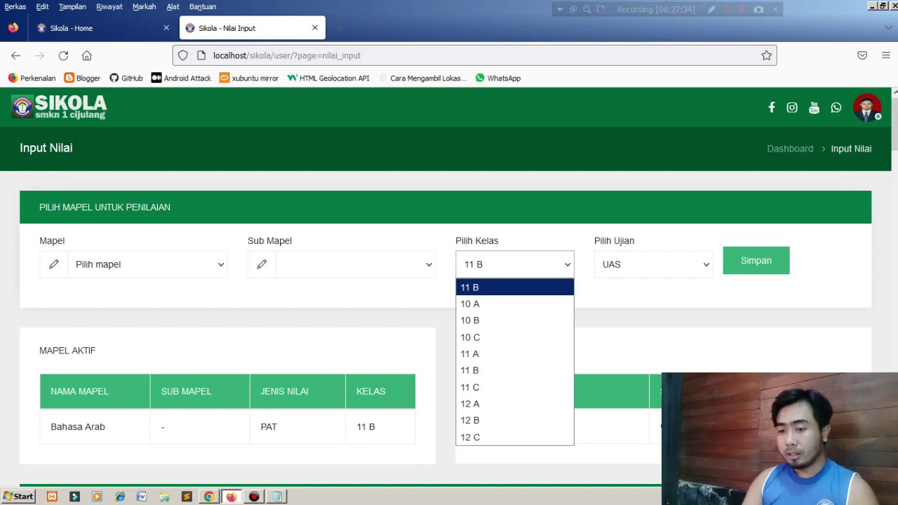
key("Escape")
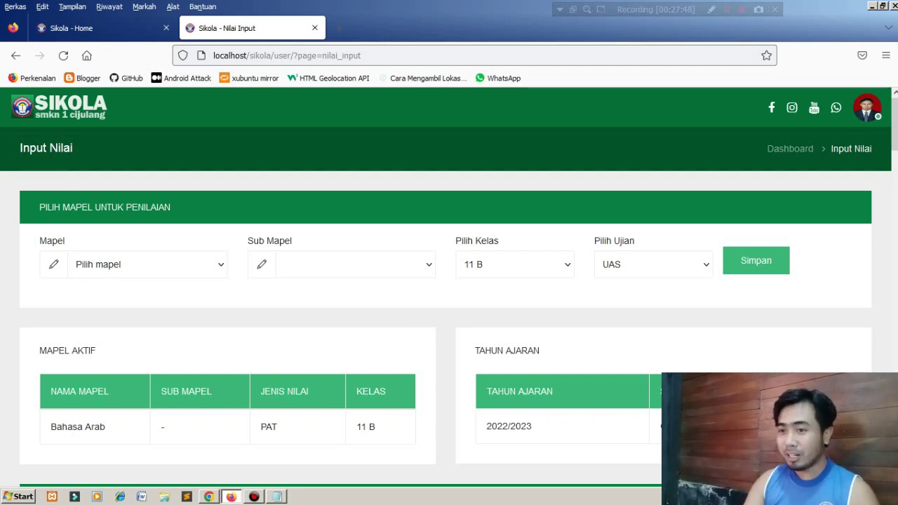
left_click(790, 149)
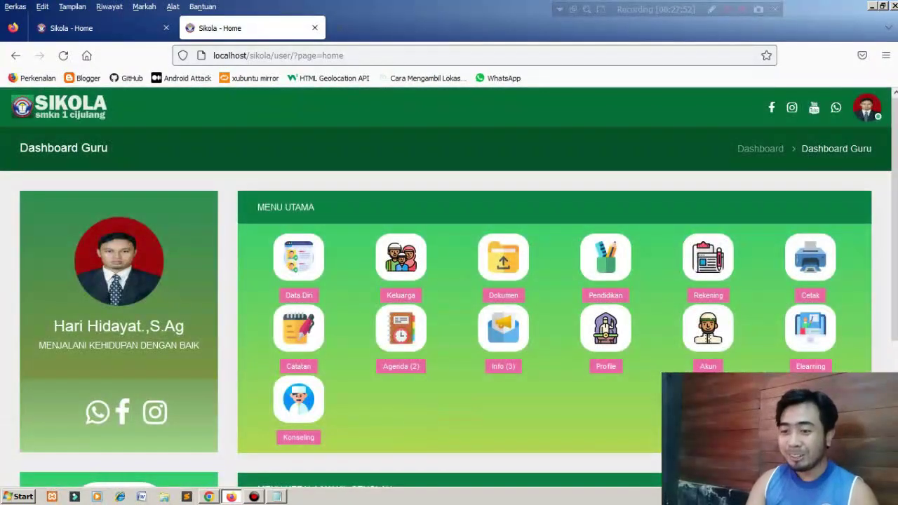
Go to the Penilaian page and open the REMIDIAL tile in a new tab.
scroll(449, 281, "down", 3)
left_click(118, 358)
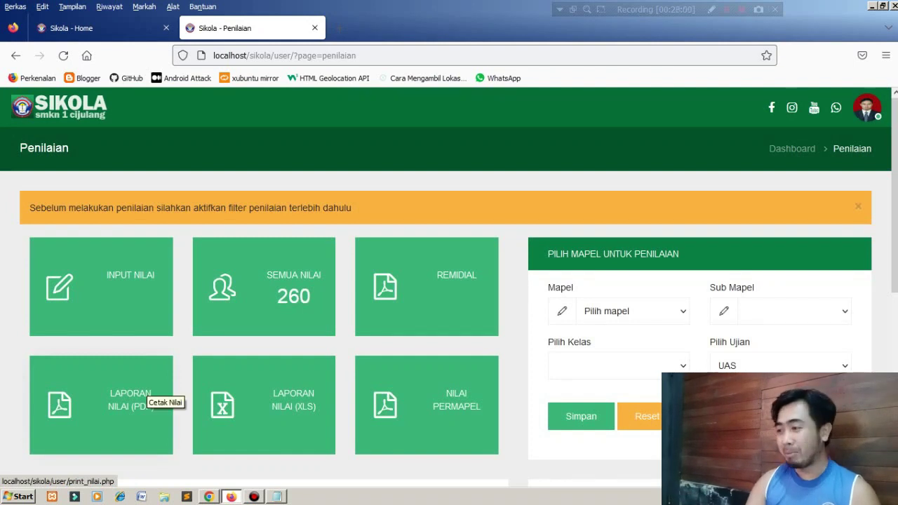
scroll(149, 393, "down", 3)
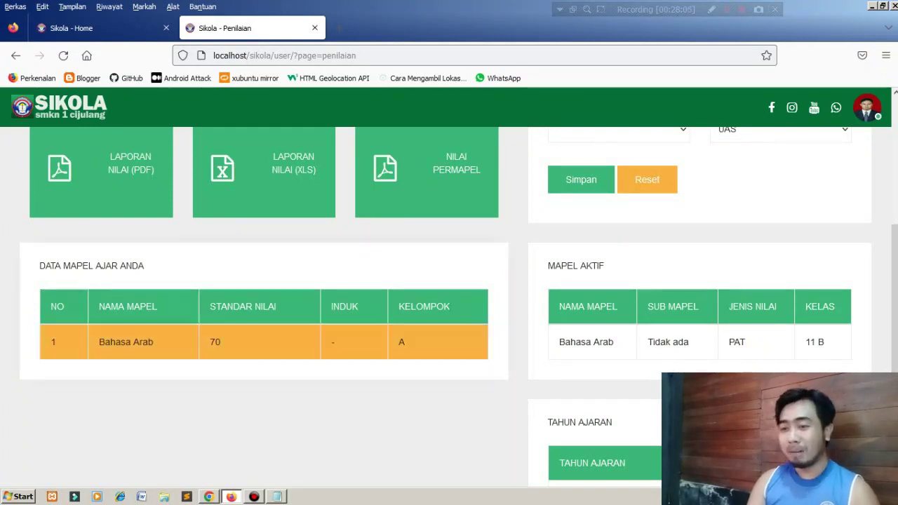
scroll(351, 344, "up", 1)
scroll(264, 316, "up", 1)
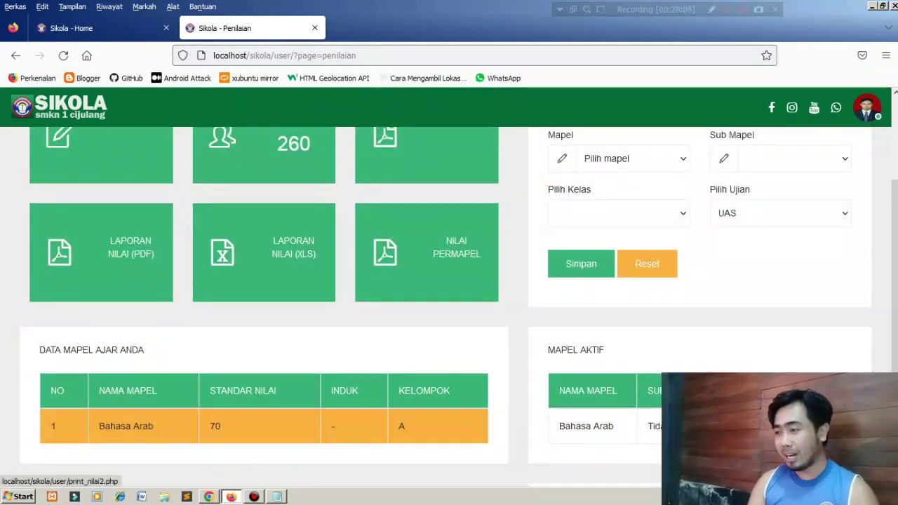
scroll(420, 231, "up", 1)
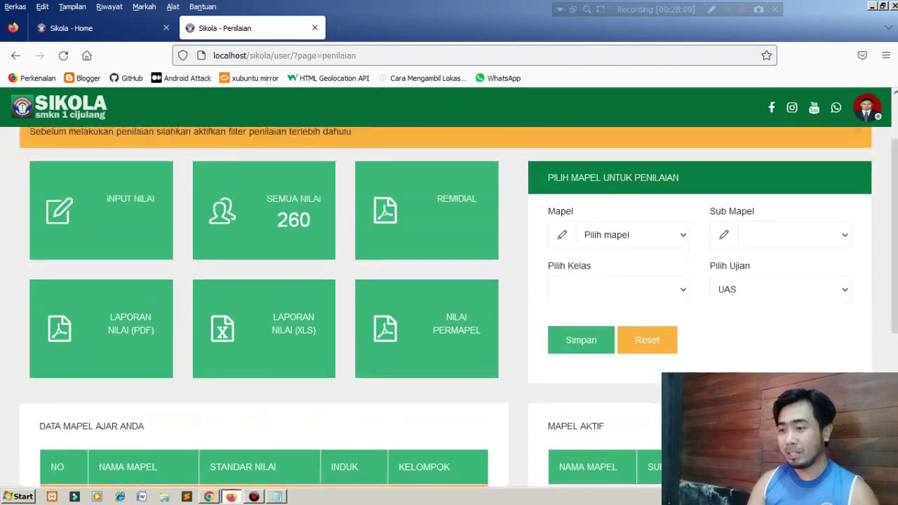
right_click(442, 201)
left_click(470, 206)
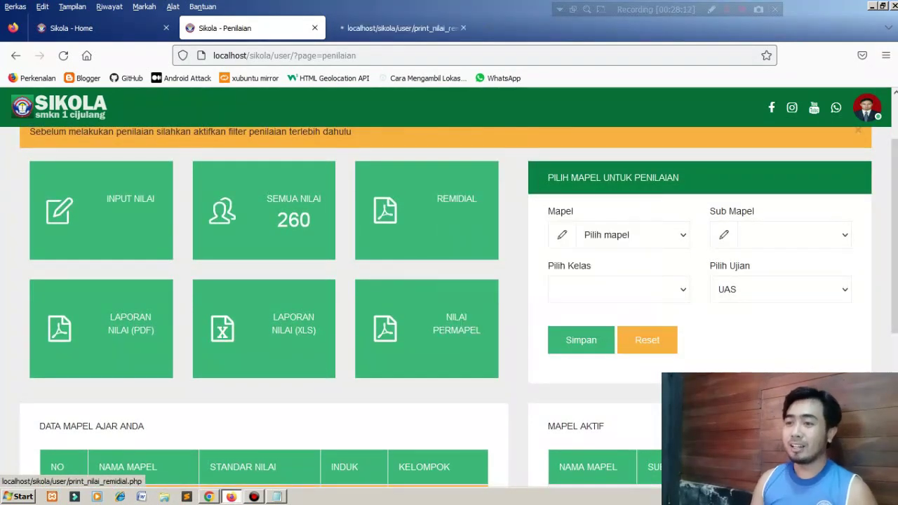
Review the class 11 B Bahasa Arab remedial PDF for 2022/2023 Genap, then close it.
left_click(396, 28)
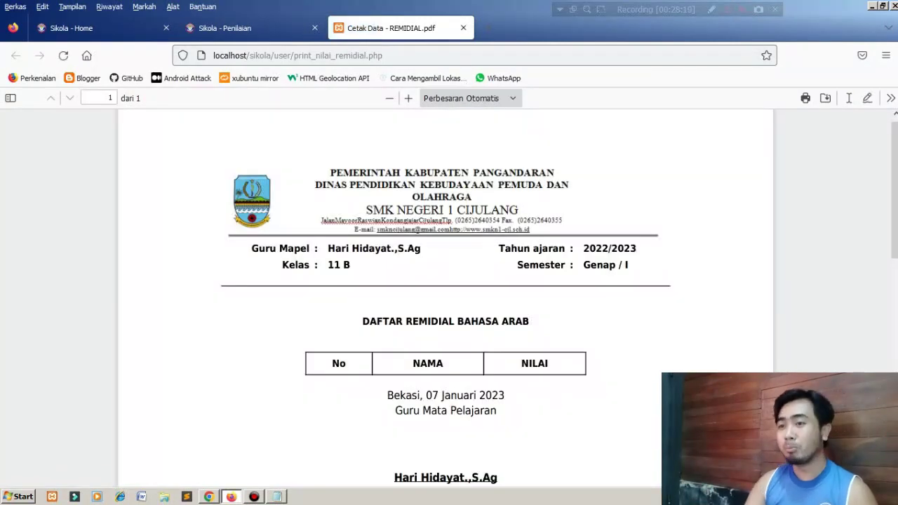
left_click(232, 28)
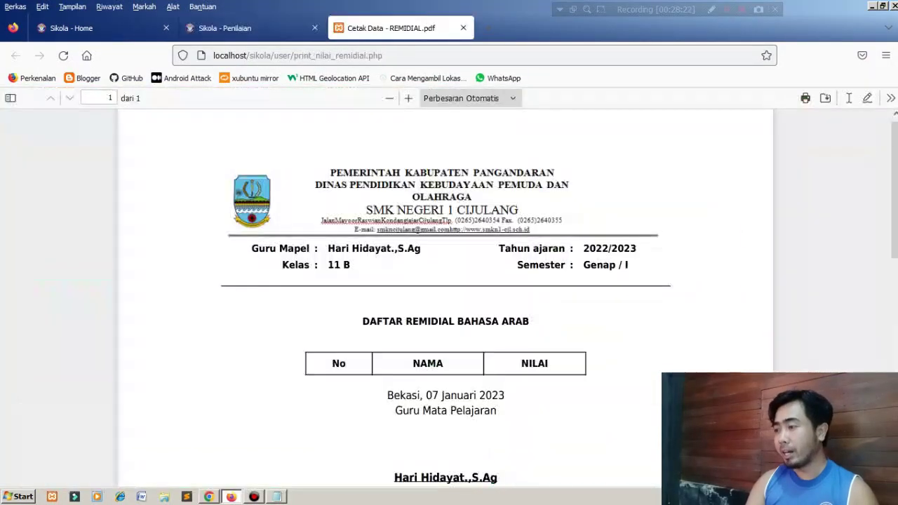
left_click(392, 28)
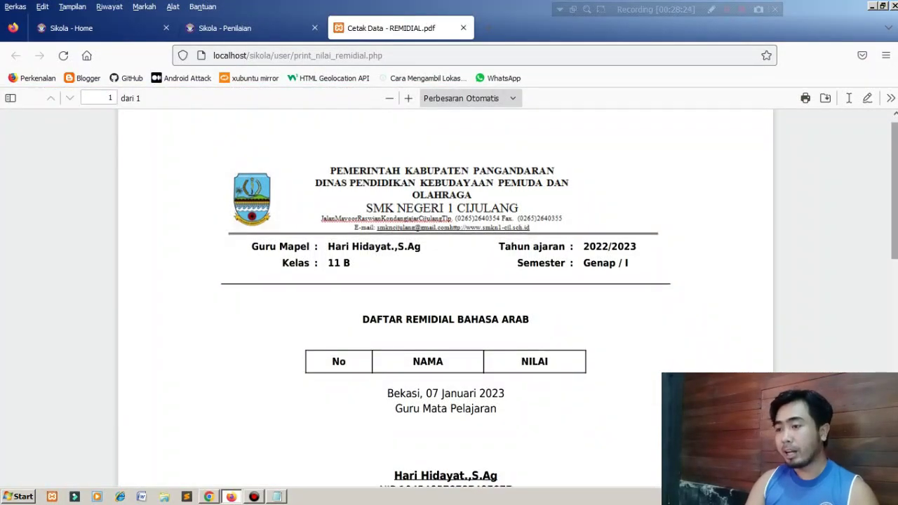
scroll(446, 294, "down", 5)
scroll(445, 294, "up", 5)
scroll(446, 295, "down", 4)
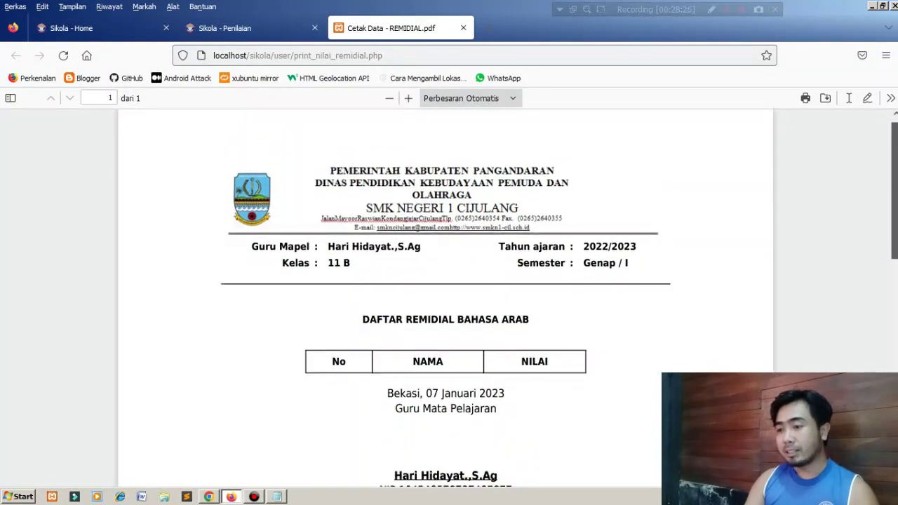
left_click_drag(895, 247, 894, 220)
left_click_drag(253, 172, 352, 189)
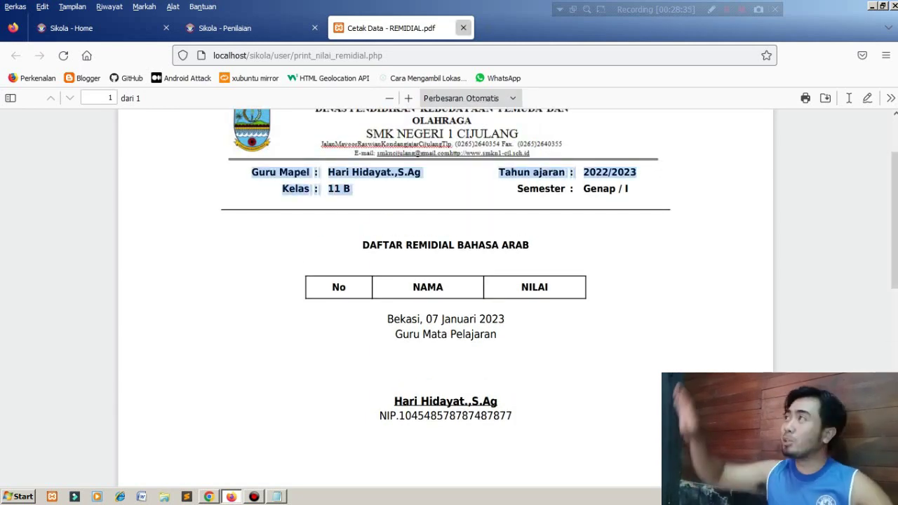
left_click(463, 28)
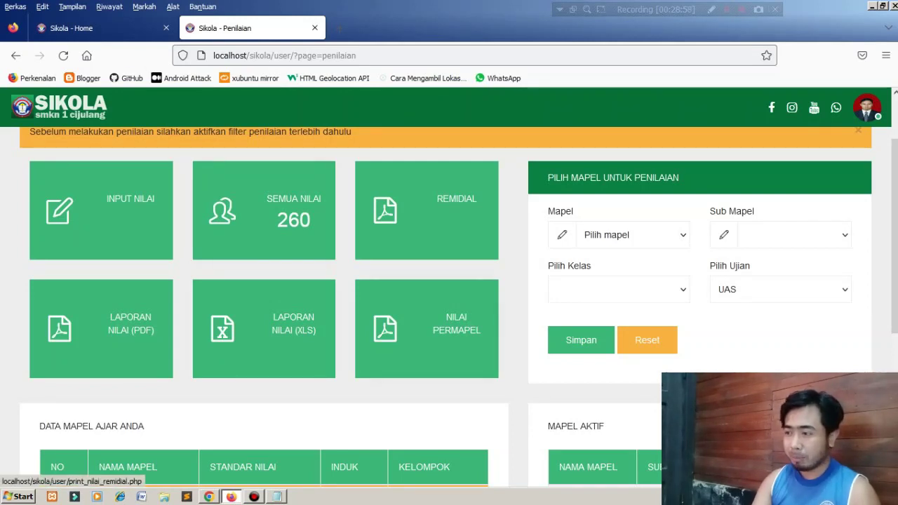
Log out of the current teacher account so SIKOLA shows the login page.
right_click(429, 320)
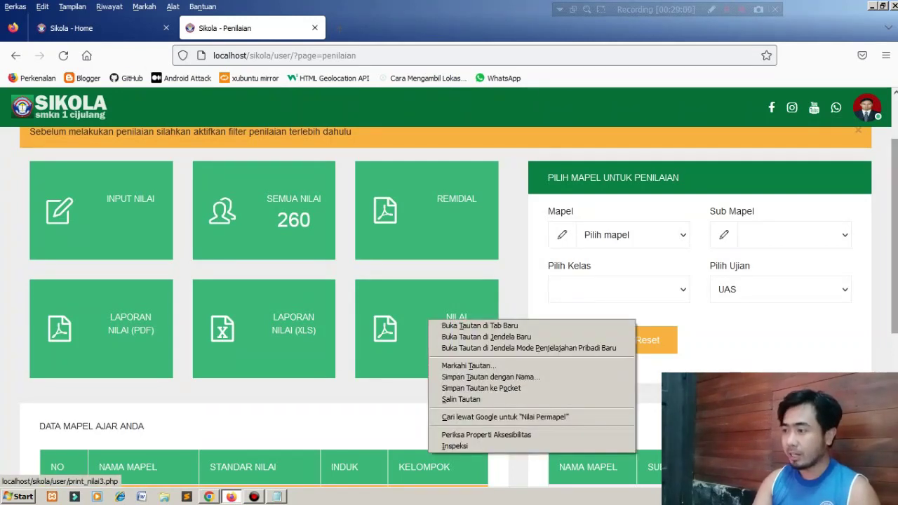
left_click_drag(894, 237, 895, 238)
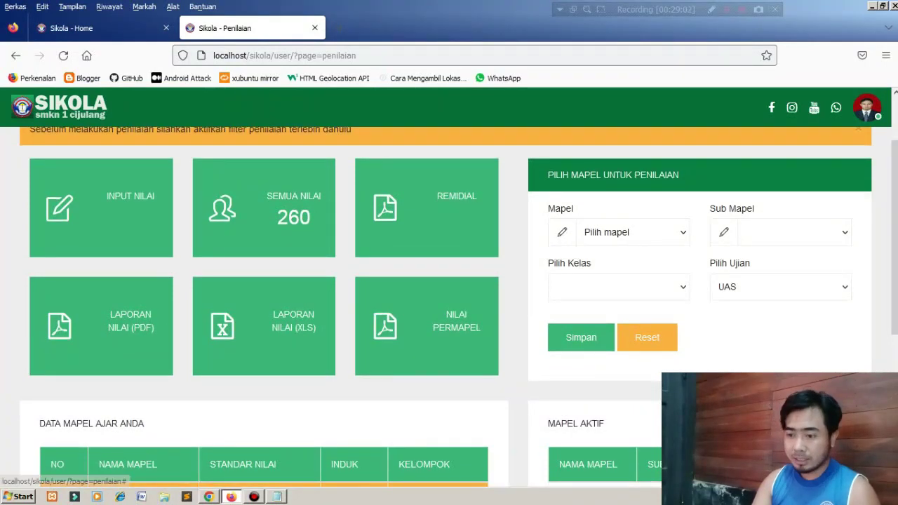
left_click(867, 108)
left_click(808, 196)
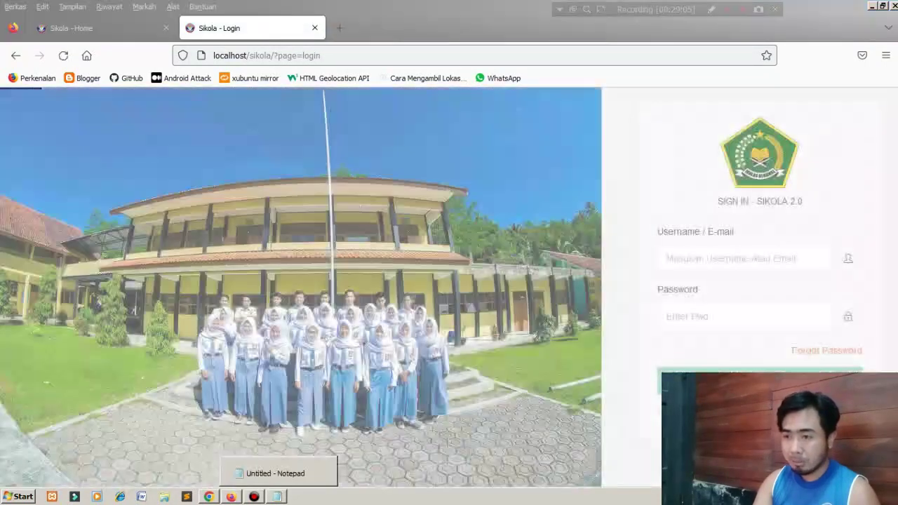
left_click(277, 496)
left_click(277, 496)
Search the admin's teacher accounts for 'agus' and select that teacher's username.
key("alt+Tab")
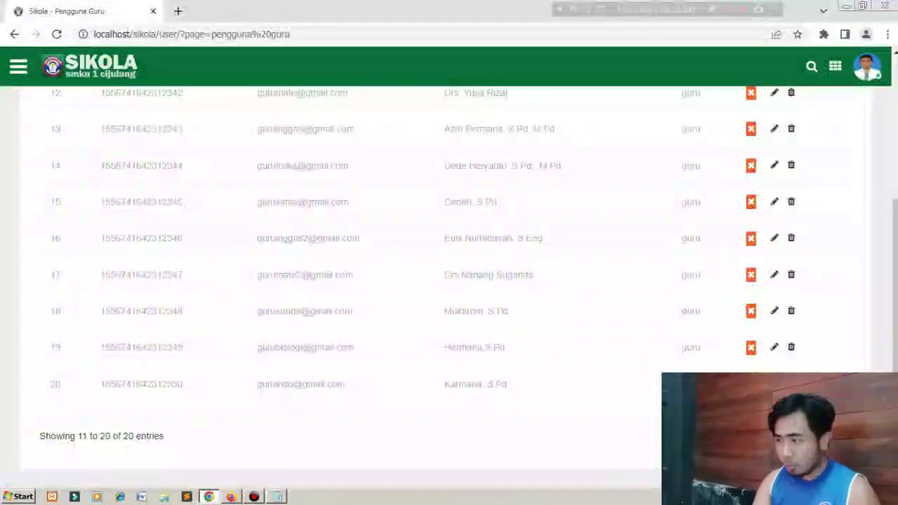
scroll(449, 315, "up", 5)
left_click(793, 210)
type("agus")
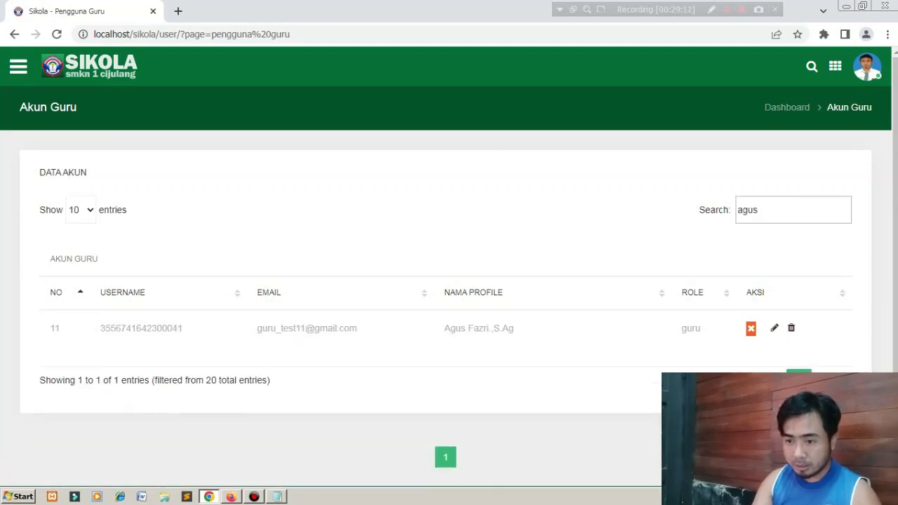
left_click_drag(203, 328, 100, 328)
key("ctrl+c")
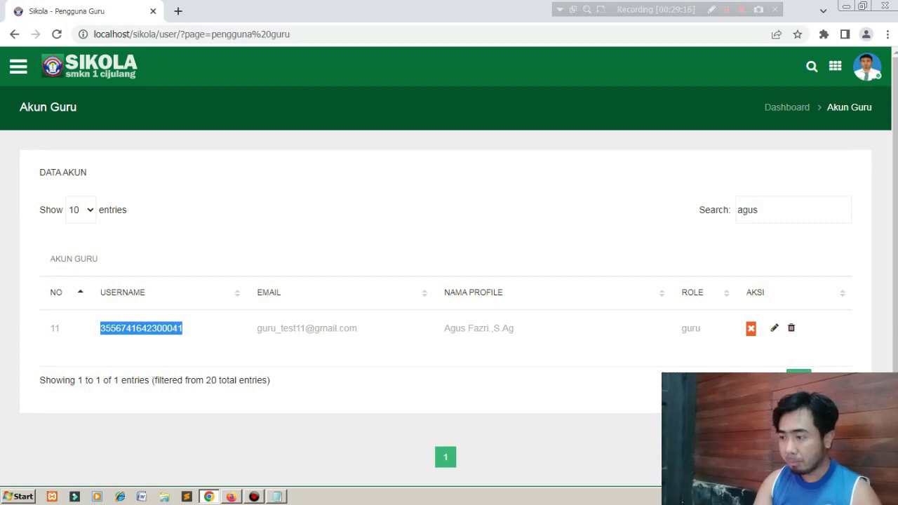
key("alt+Tab")
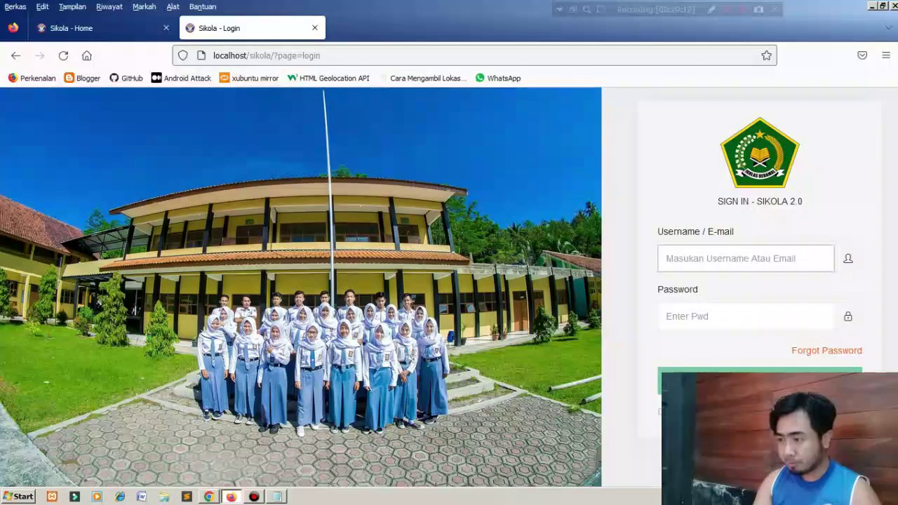
Paste the teacher username without its leading space, enter the password, and sign in without saving it.
key("ctrl+v")
key("Home")
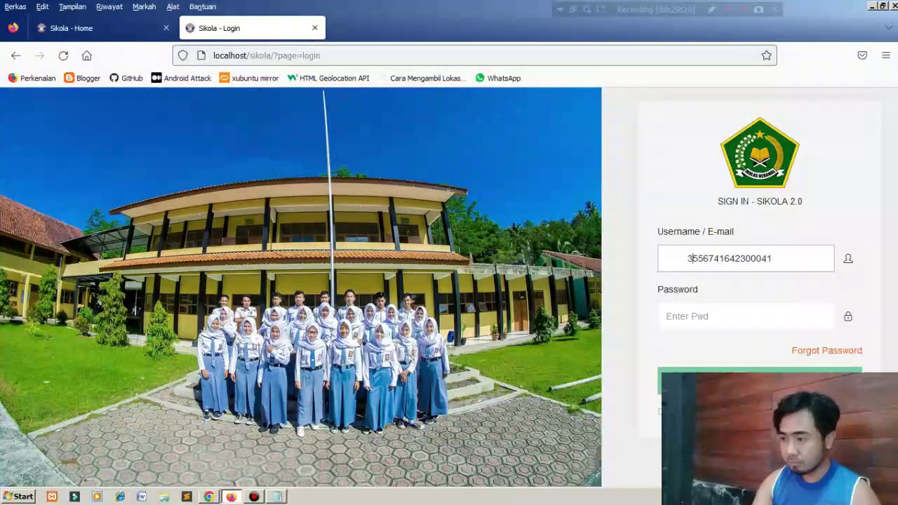
key("BackSpace")
key("Tab")
type("••••••")
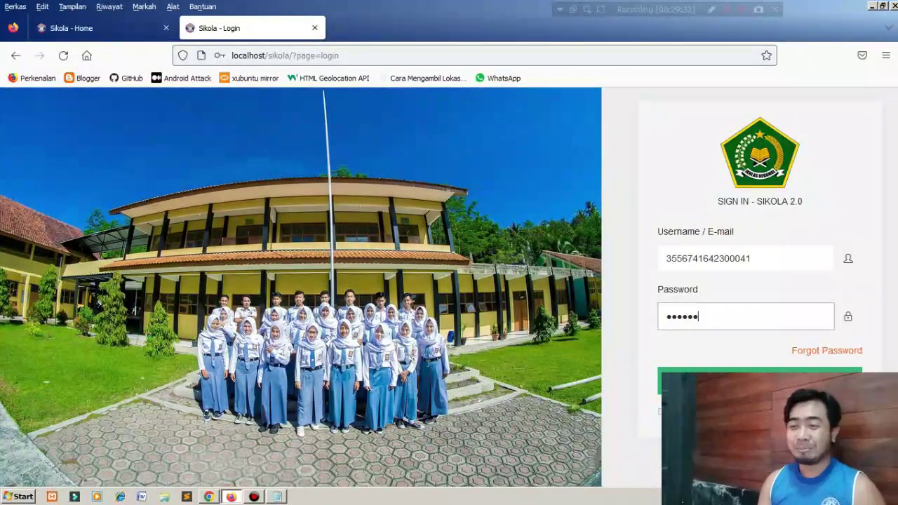
key("Return")
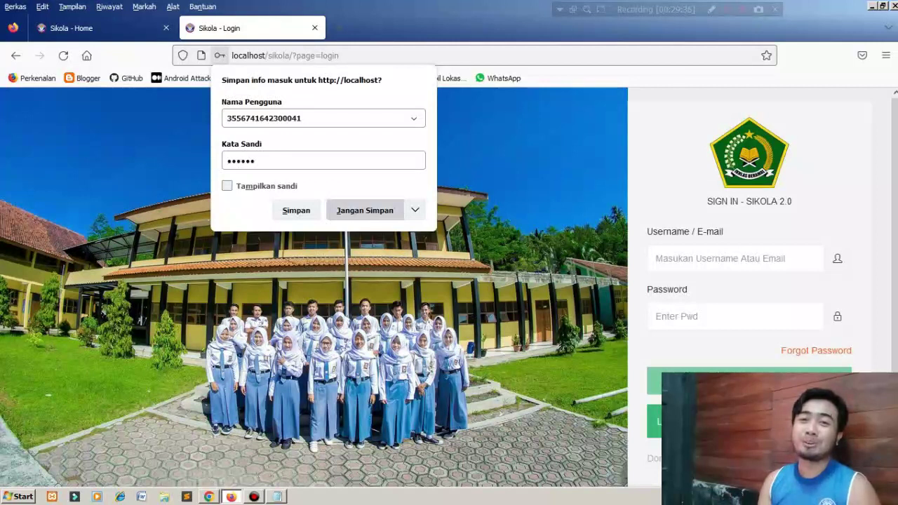
left_click(365, 210)
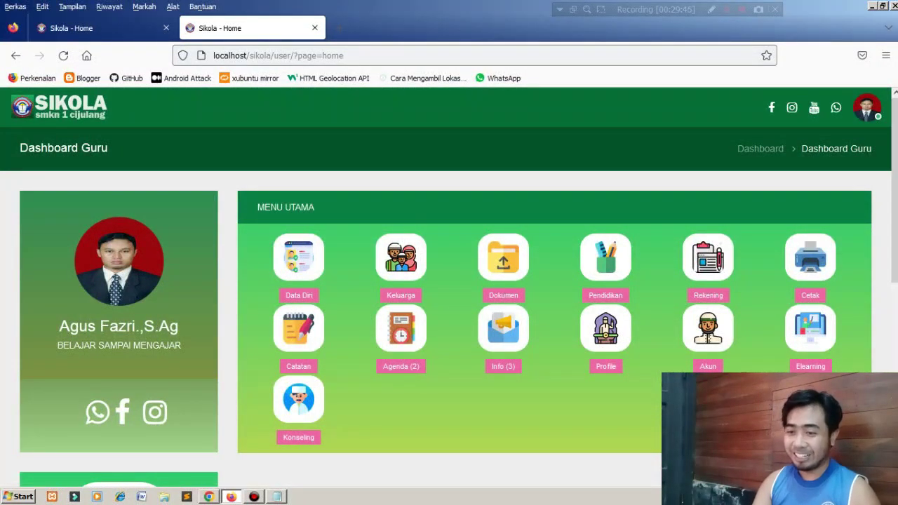
Open the teacher's class 11 C student list in a new tab and view it.
scroll(449, 294, "down", 3)
scroll(449, 293, "down", 2)
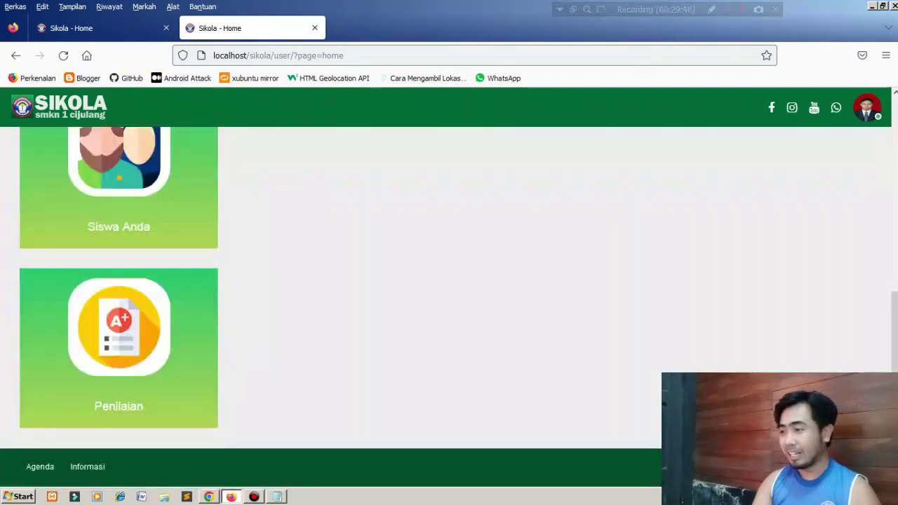
mouse_move(895, 344)
left_mouse_down()
mouse_move(895, 149)
mouse_move(895, 343)
left_mouse_up()
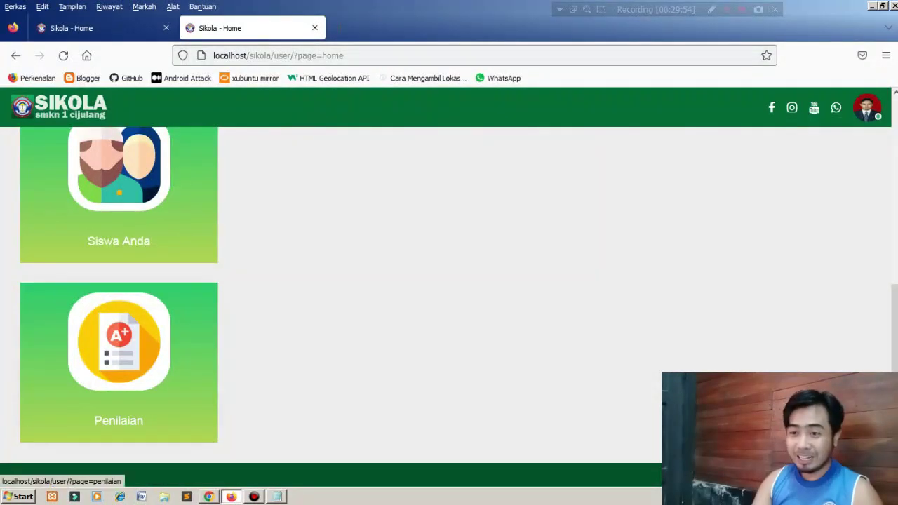
right_click(101, 150)
left_click(153, 158)
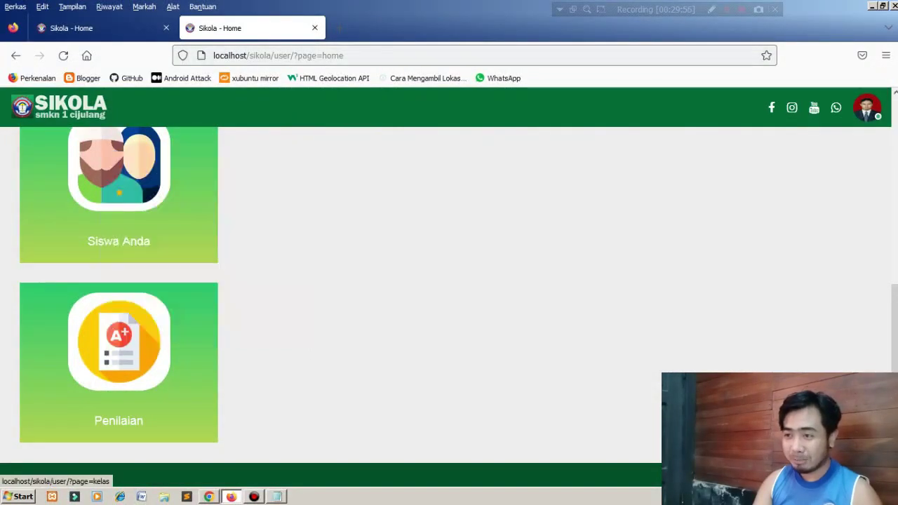
left_click(378, 29)
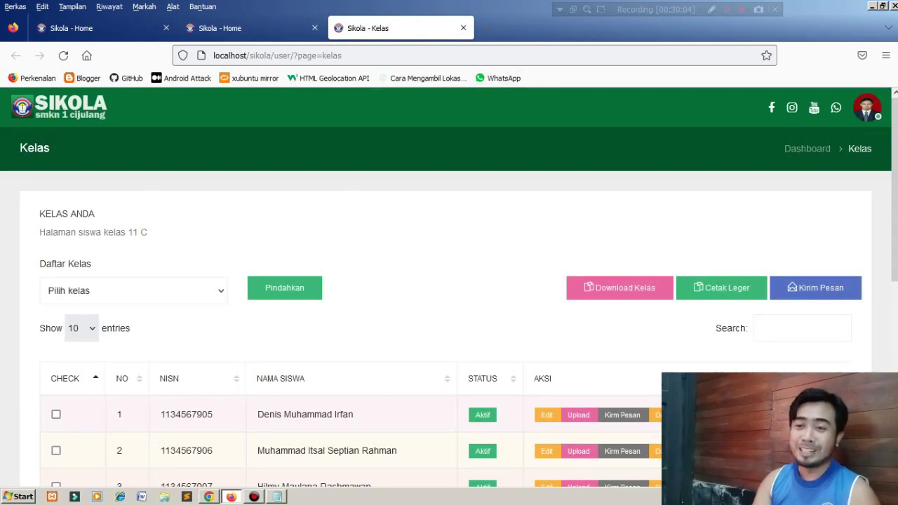
Close the student list and open the Penilaian card in a separate window.
key("ctrl+w")
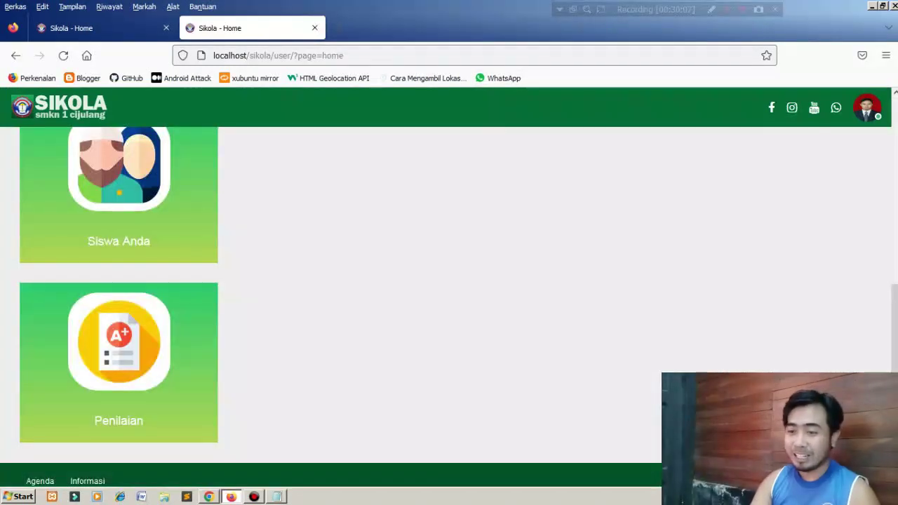
right_click(162, 306)
left_click(190, 312)
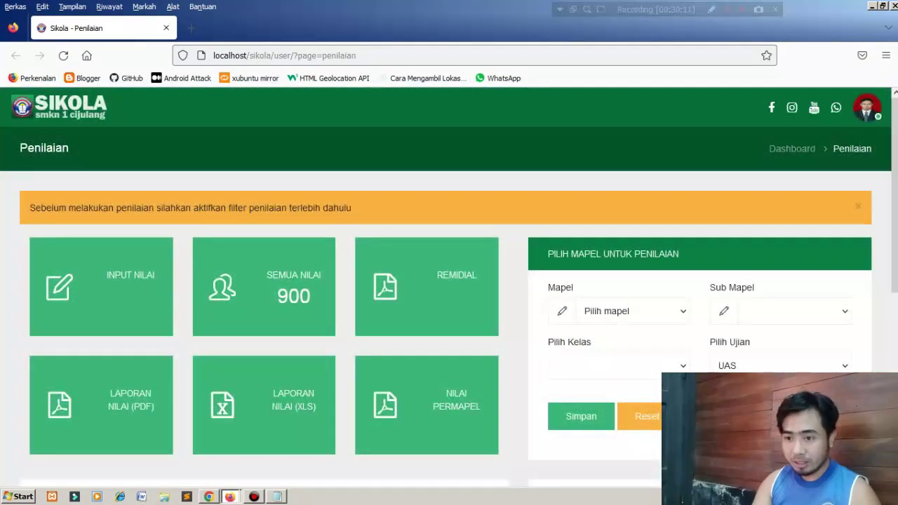
Close the extra window and open the Penilaian grading page in the main window.
left_click(894, 6)
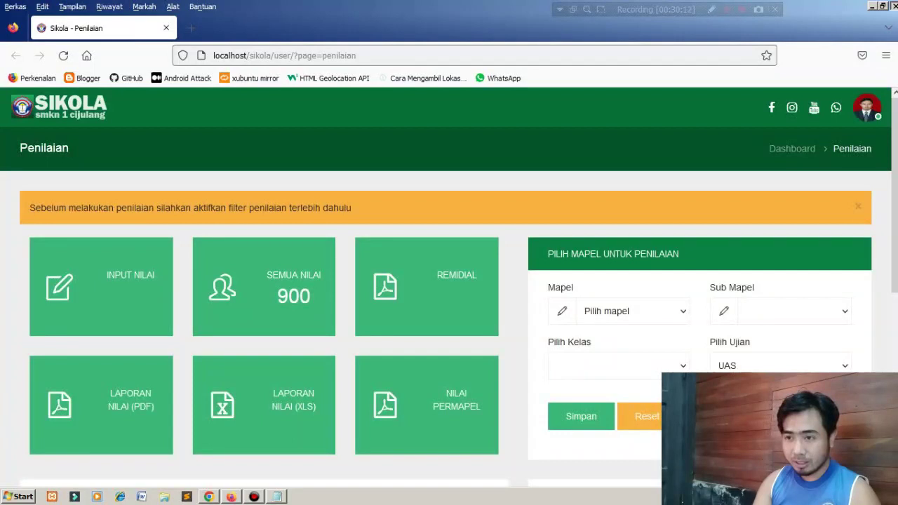
right_click(143, 328)
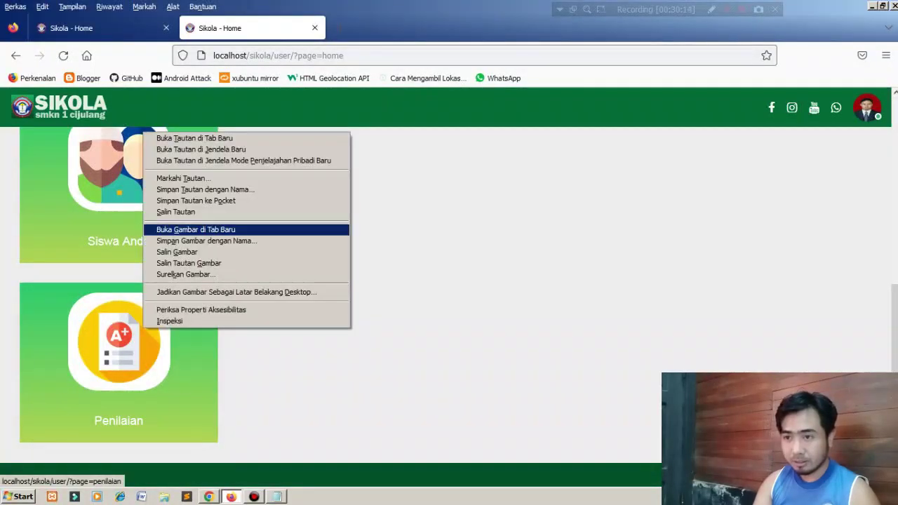
left_click(120, 340)
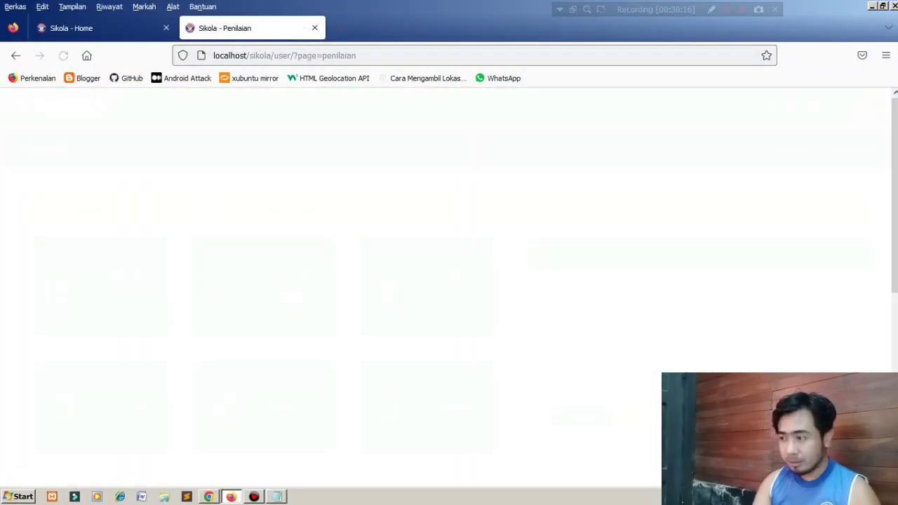
scroll(449, 280, "down", 5)
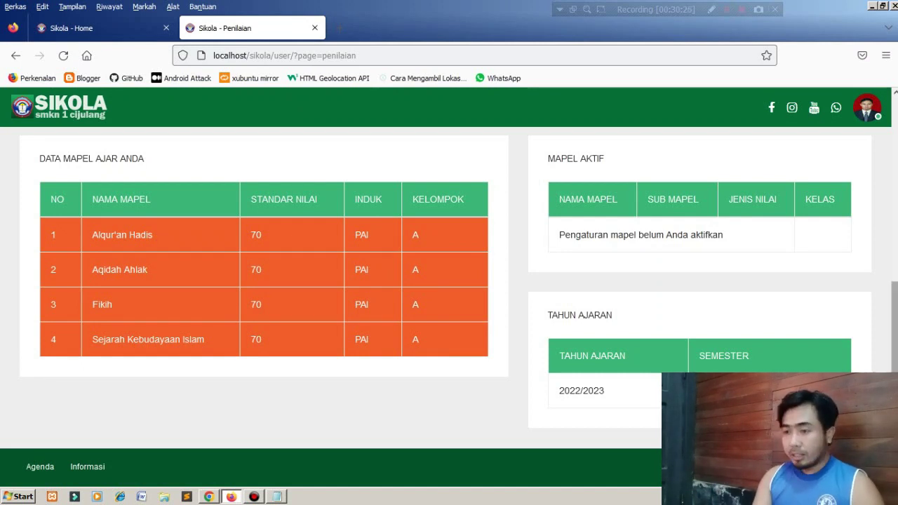
scroll(449, 281, "up", 5)
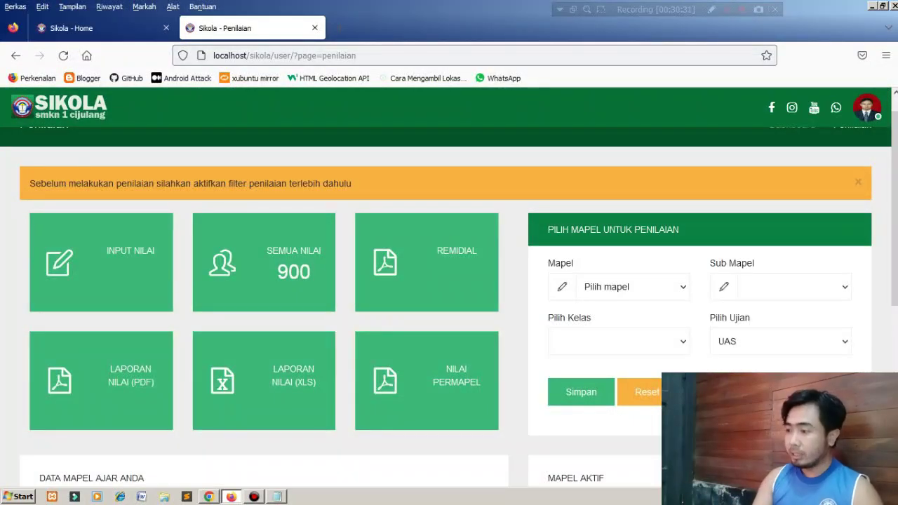
scroll(449, 280, "down", 2)
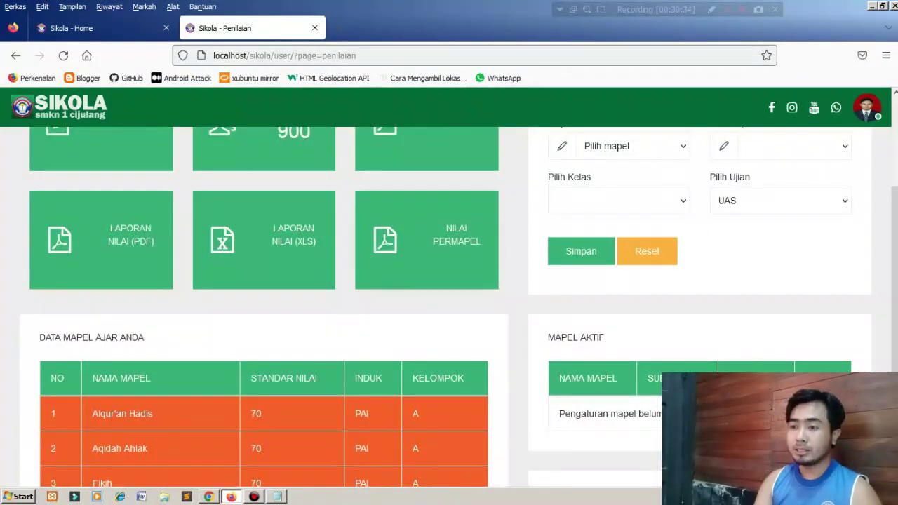
Open NILAI PERMAPEL in a new tab, read its activate-filter message, then close it.
right_click(468, 246)
left_click(519, 253)
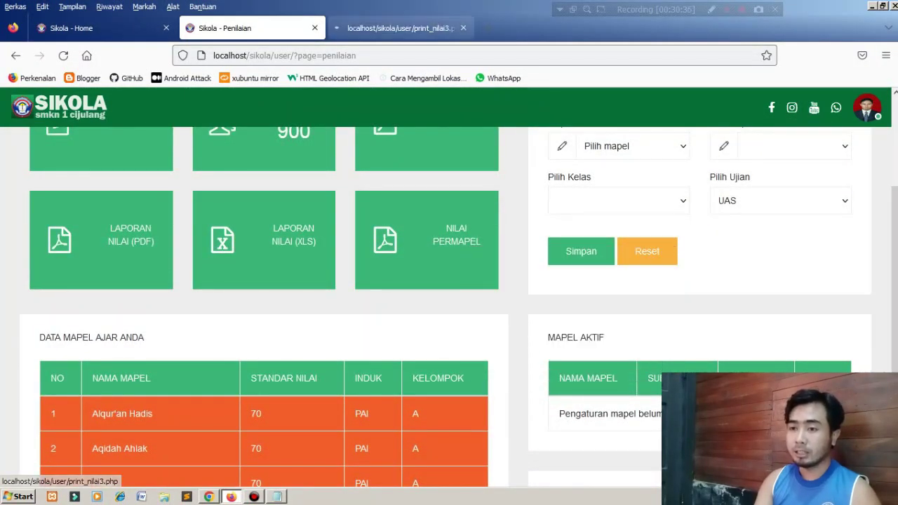
left_click(396, 28)
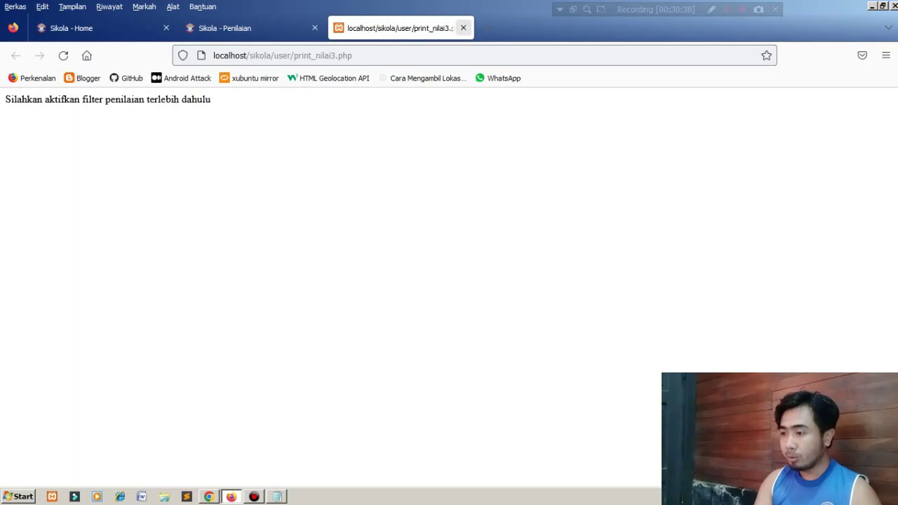
left_click(463, 28)
Pick Pendidikan Agama Islam, class 12 A, sub-subject Fikih with UAS, and save the grading filter.
left_click(617, 146)
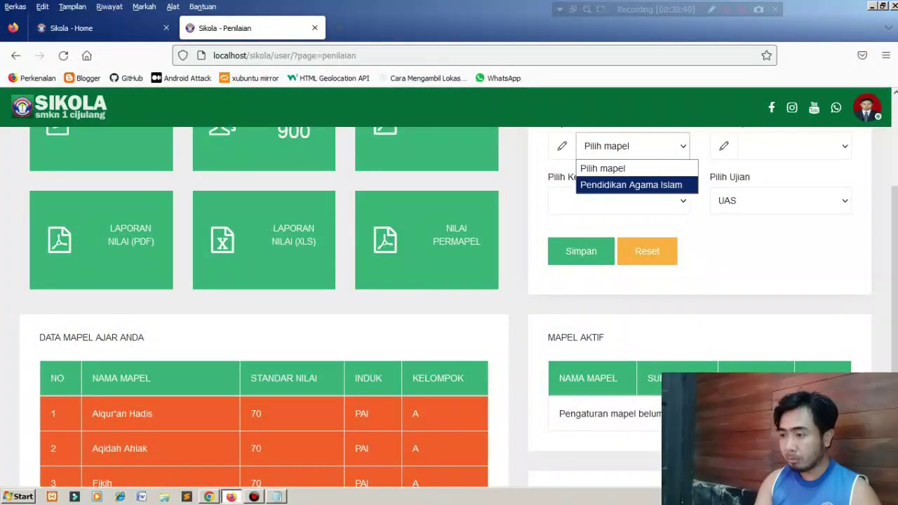
left_click(617, 185)
left_click(617, 201)
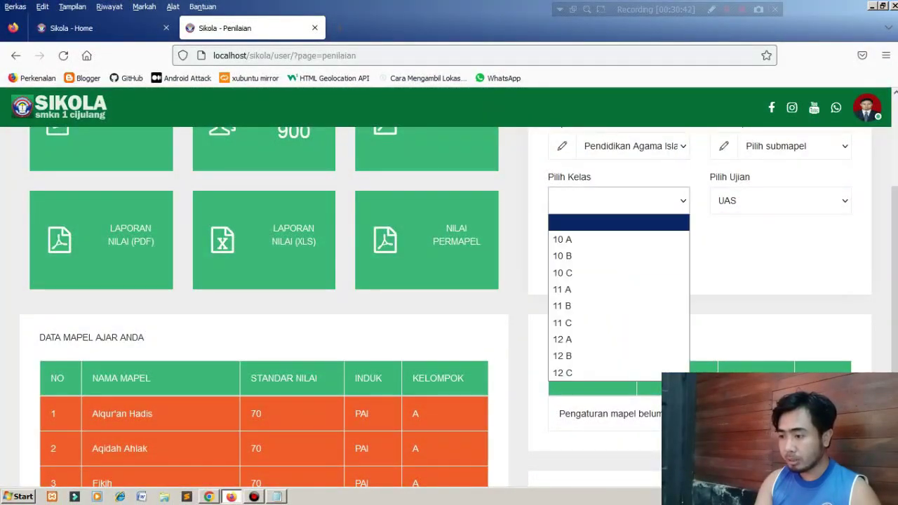
left_click(597, 339)
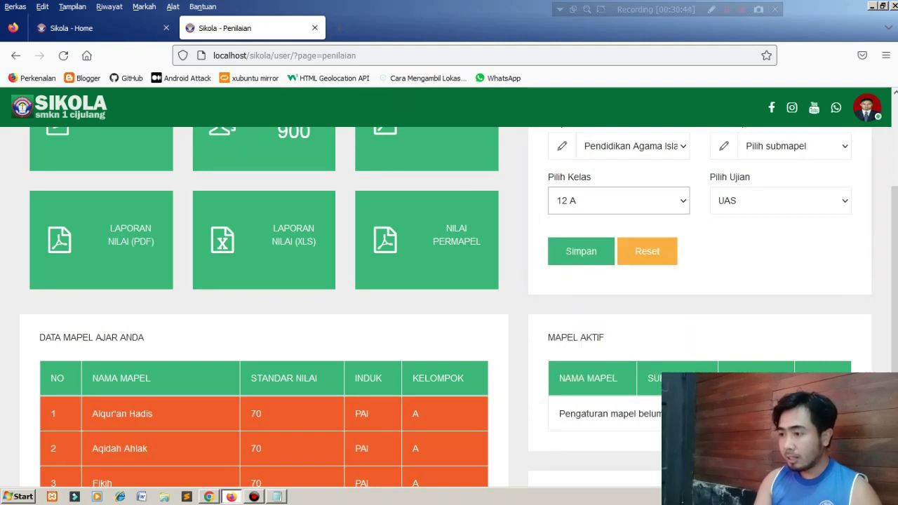
left_click(795, 146)
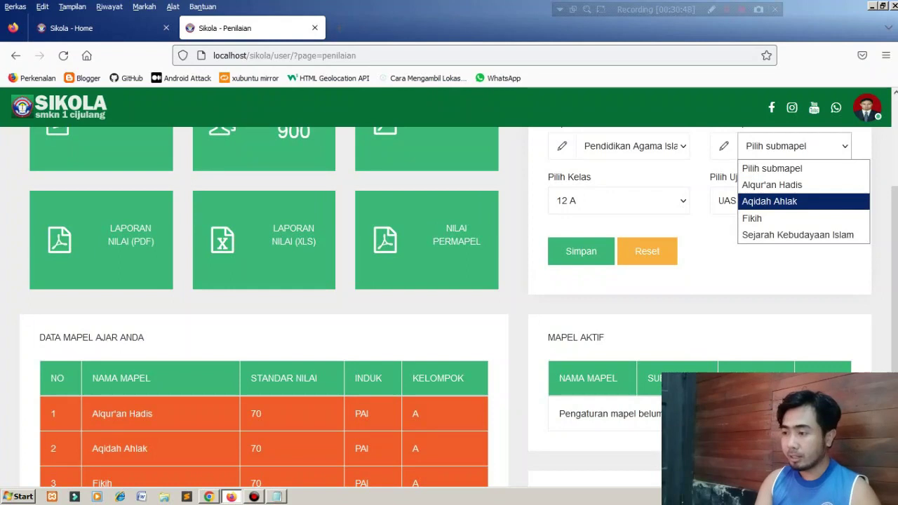
key("Down")
key("Return")
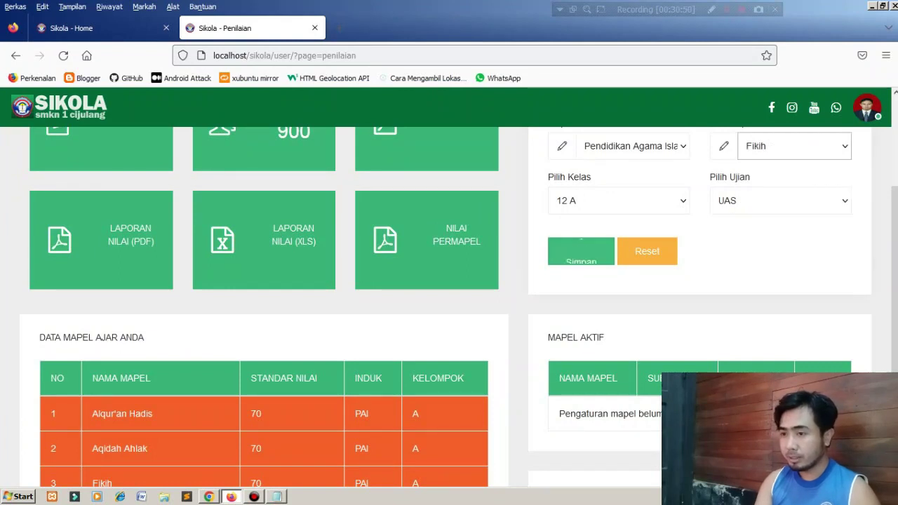
left_click(581, 251)
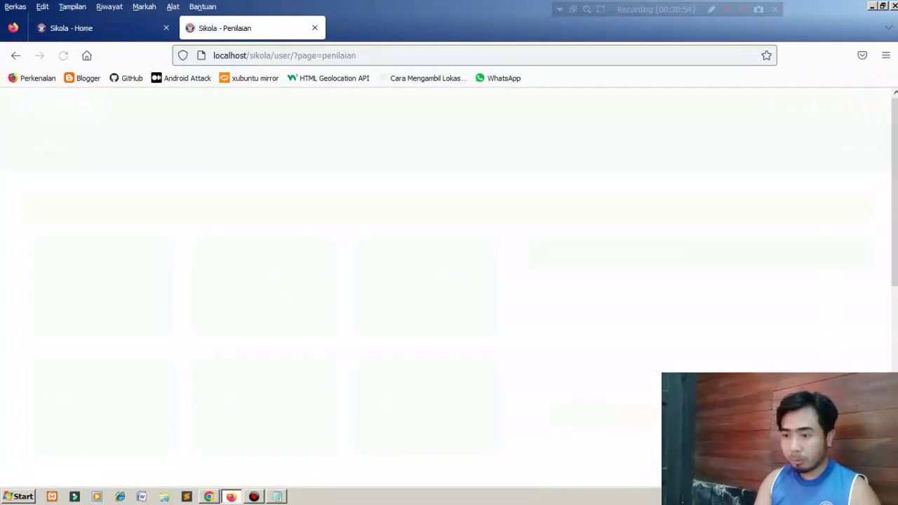
scroll(427, 175, "down", 3)
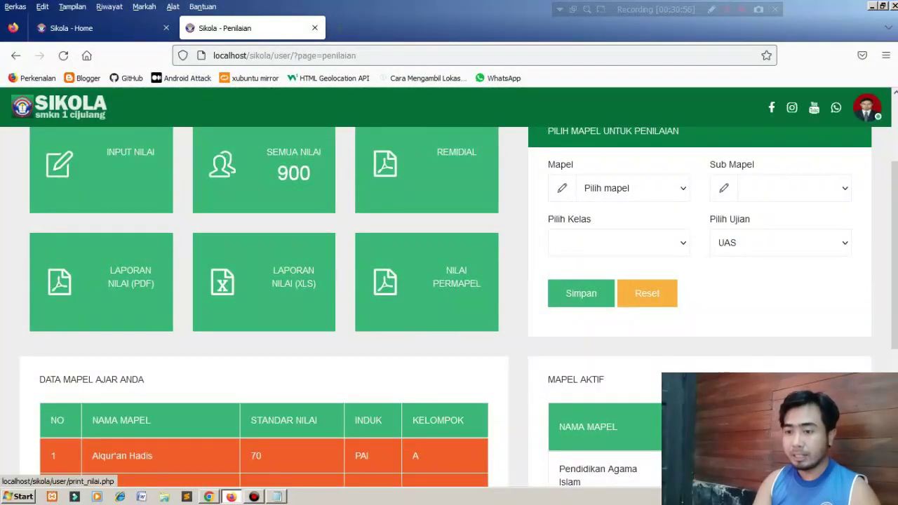
Open the Laporan Hasil Penilaian PDF report in a new tab and switch to it.
right_click(127, 283)
left_click(161, 291)
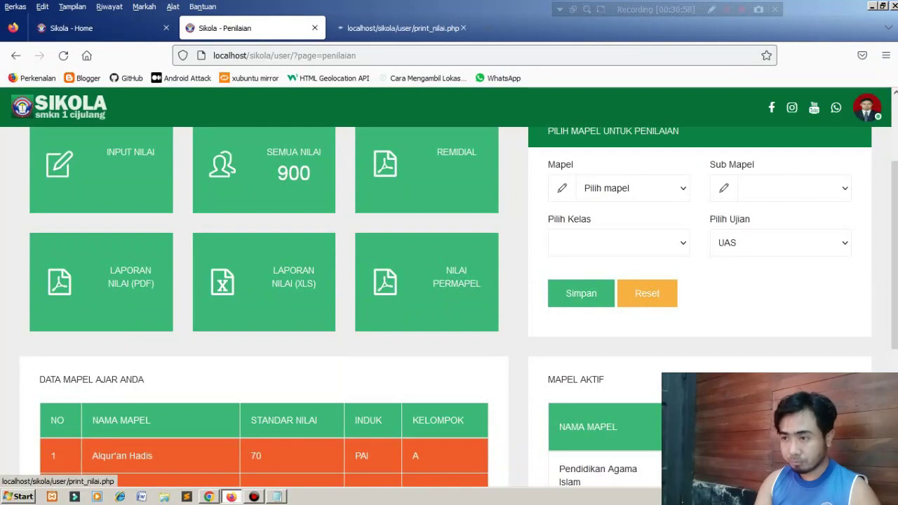
key("ctrl+Tab")
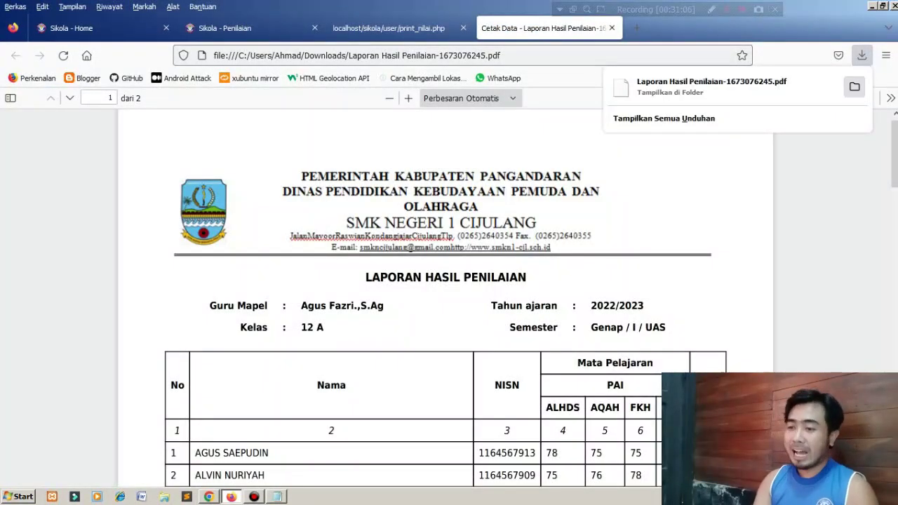
key("Escape")
Scroll through both pages of the class 12 A report to check the student scores.
scroll(460, 298, "down", 3)
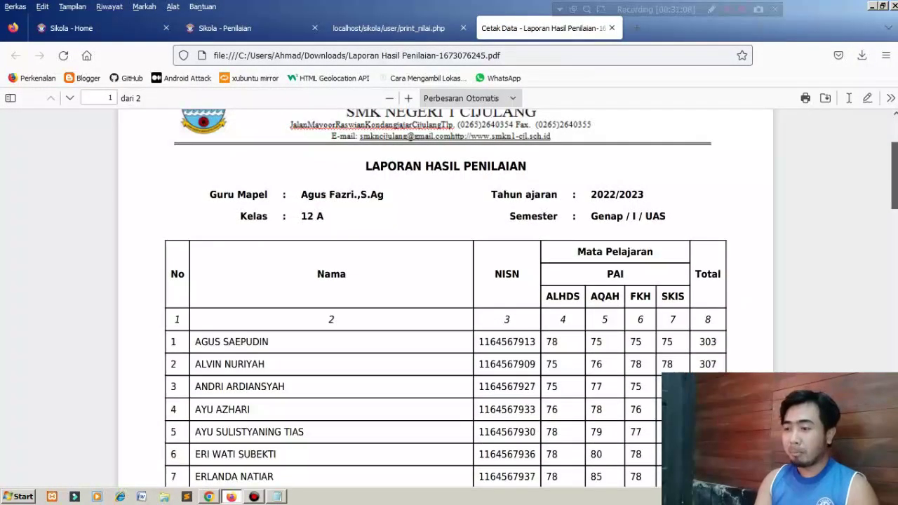
scroll(460, 297, "down", 1)
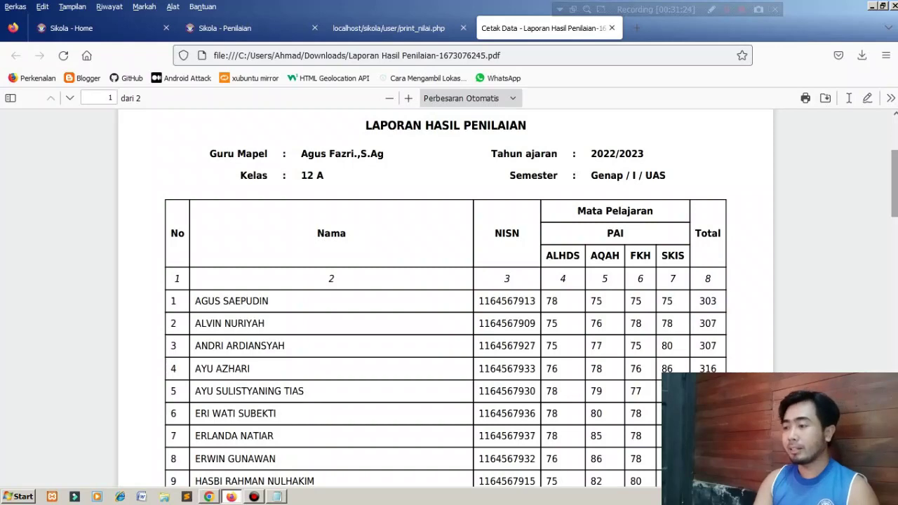
scroll(445, 299, "down", 10)
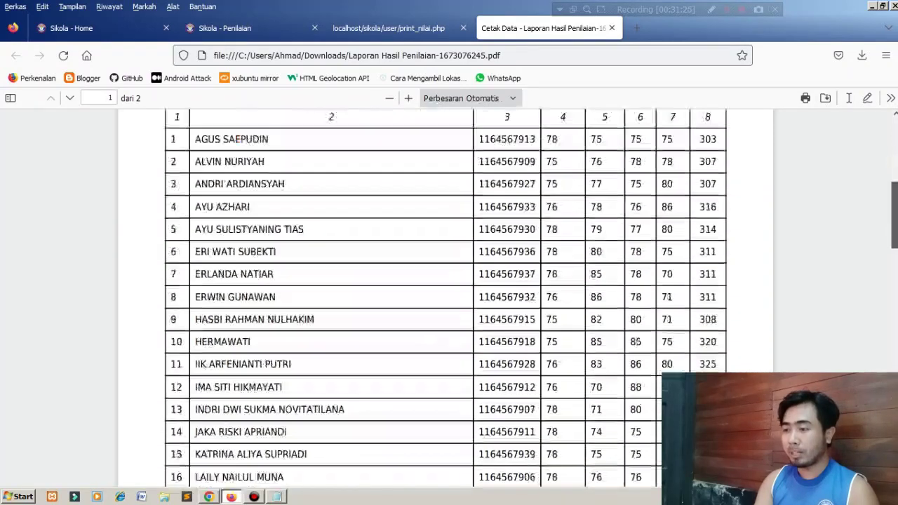
scroll(445, 298, "down", 6)
key("Home")
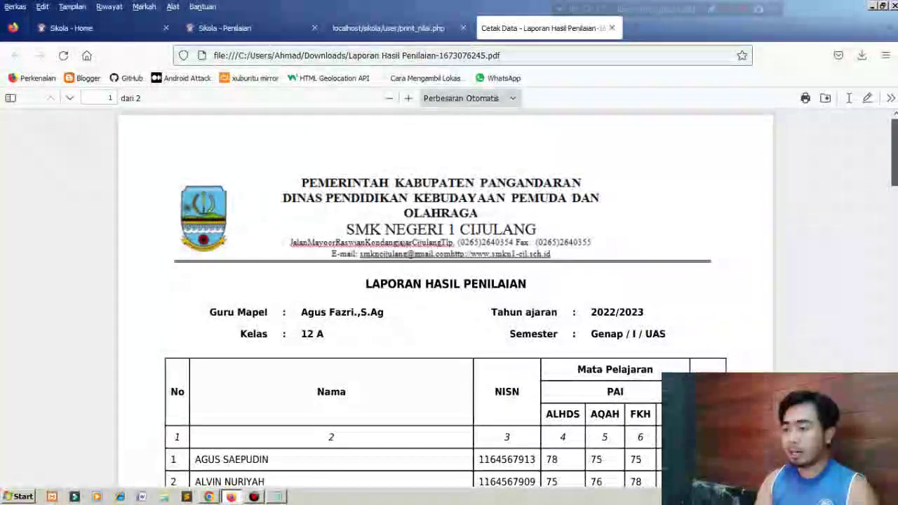
scroll(445, 299, "down", 1)
scroll(445, 299, "up", 1)
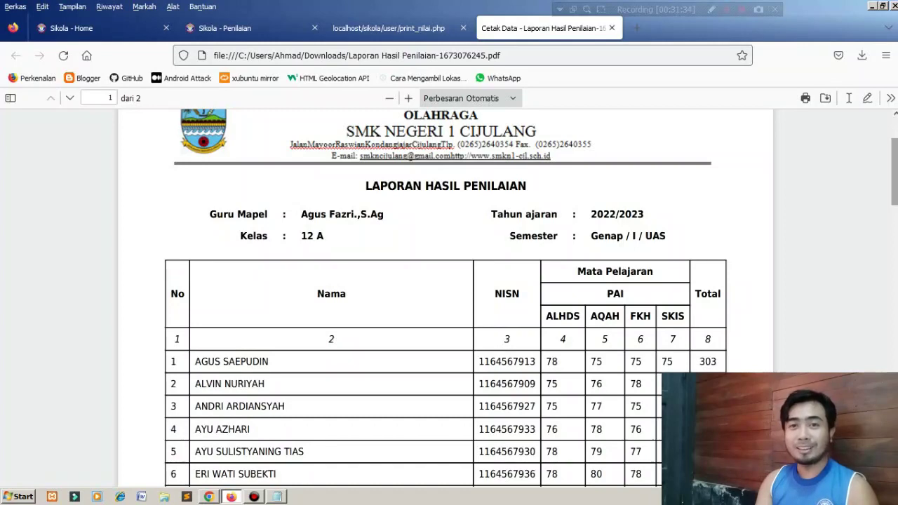
scroll(444, 299, "down", 3)
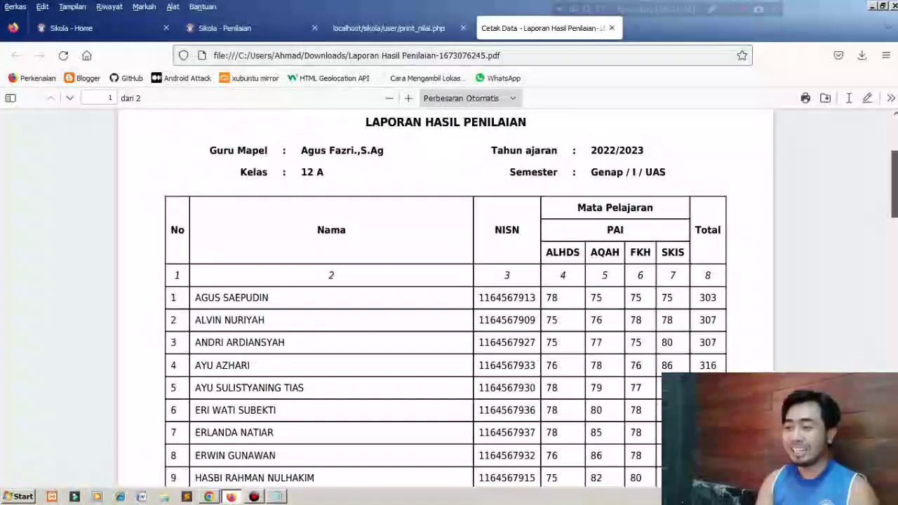
scroll(445, 299, "down", 5)
scroll(445, 299, "down", 10)
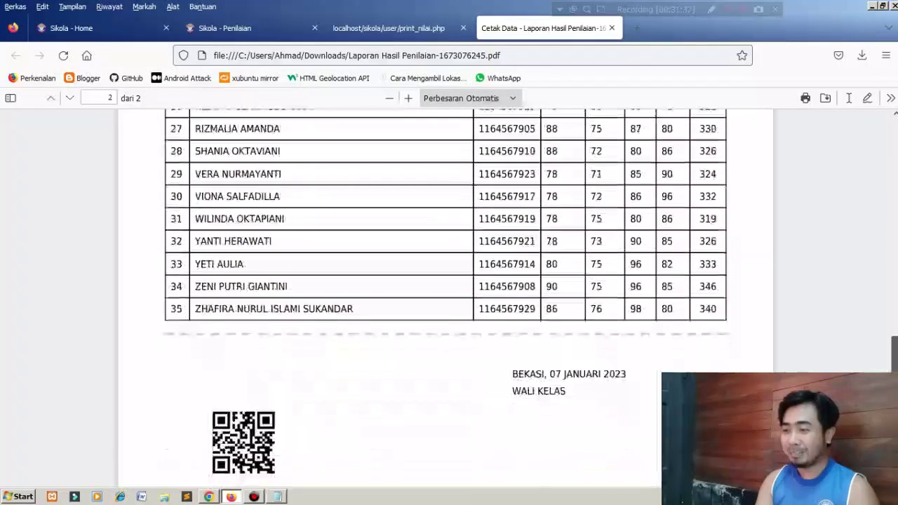
scroll(445, 299, "up", 3)
scroll(444, 299, "up", 15)
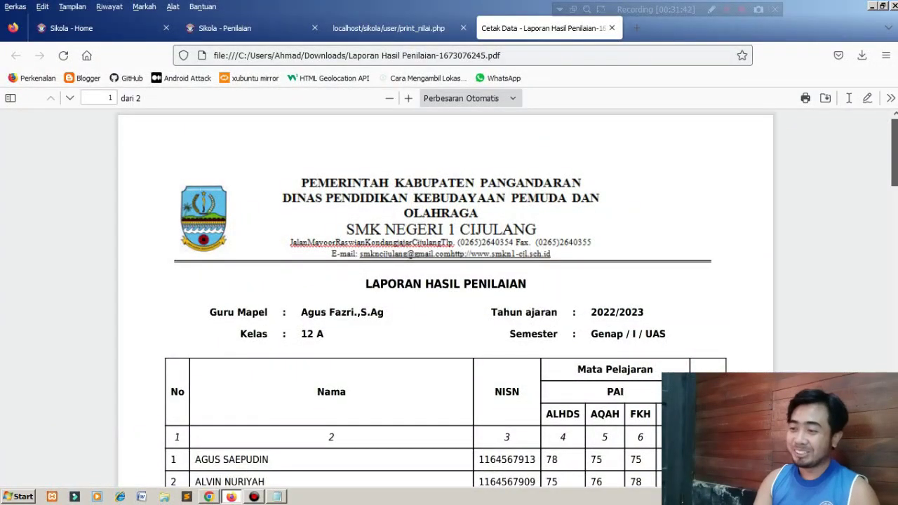
scroll(445, 299, "down", 10)
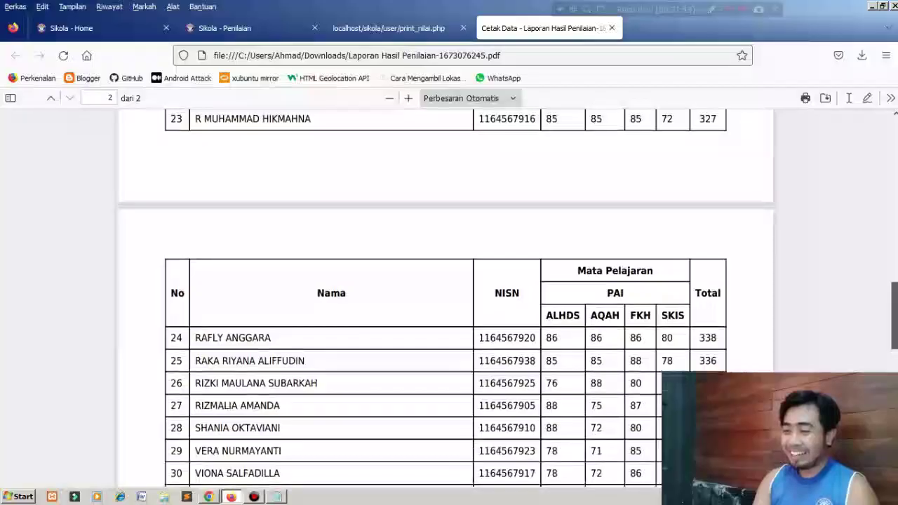
scroll(445, 299, "down", 3)
scroll(445, 299, "up", 10)
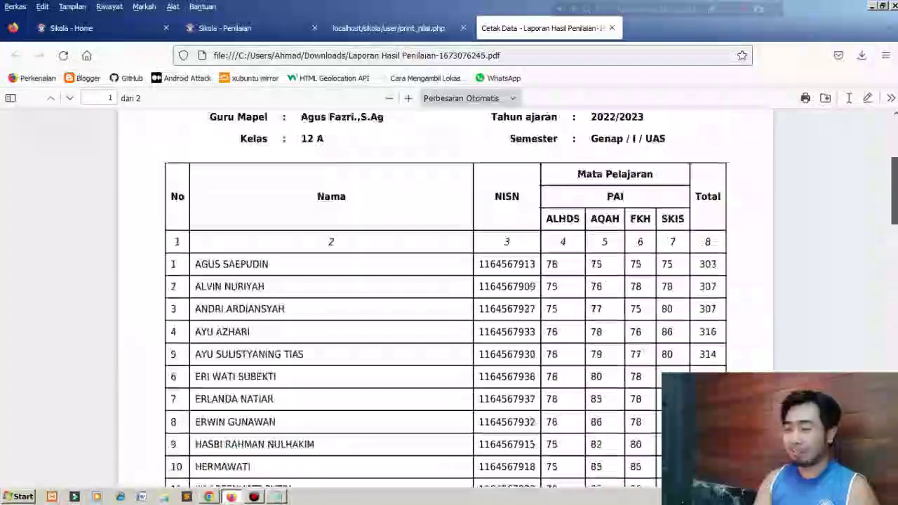
scroll(445, 299, "up", 3)
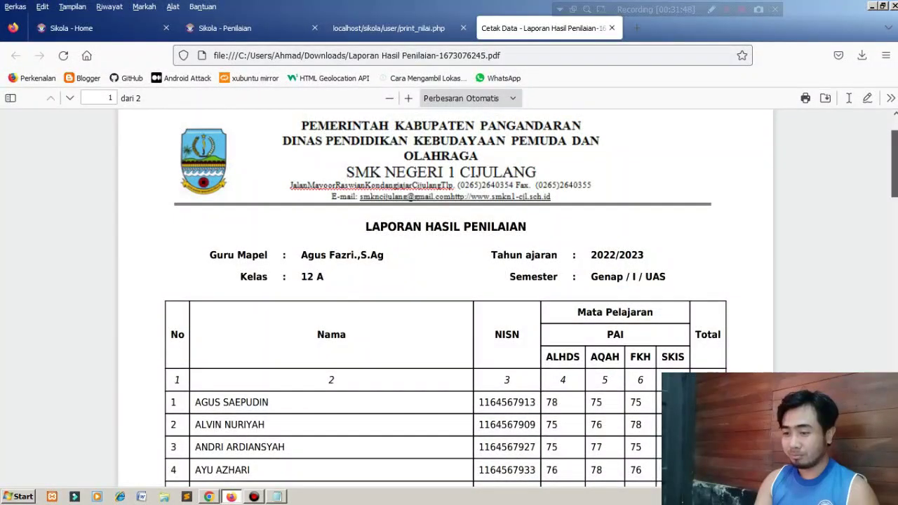
scroll(445, 299, "down", 3)
scroll(444, 299, "down", 5)
scroll(445, 298, "up", 8)
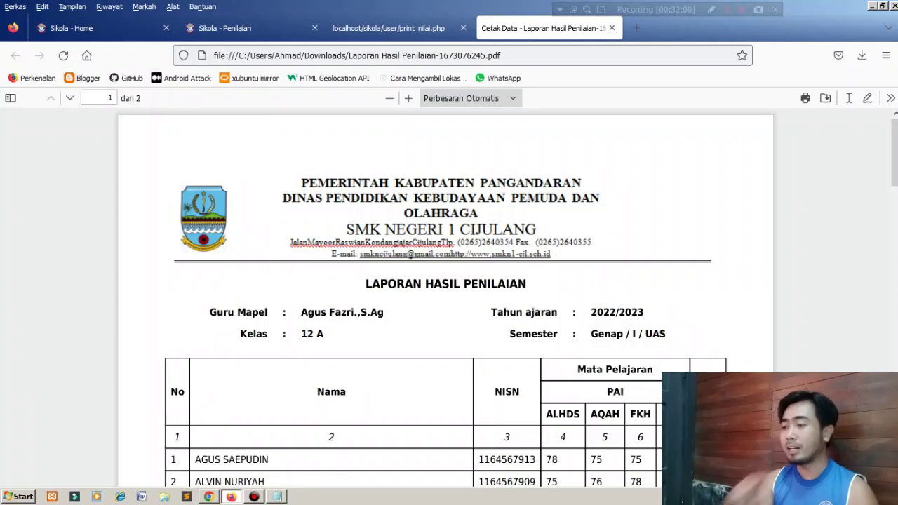
scroll(445, 302, "down", 4)
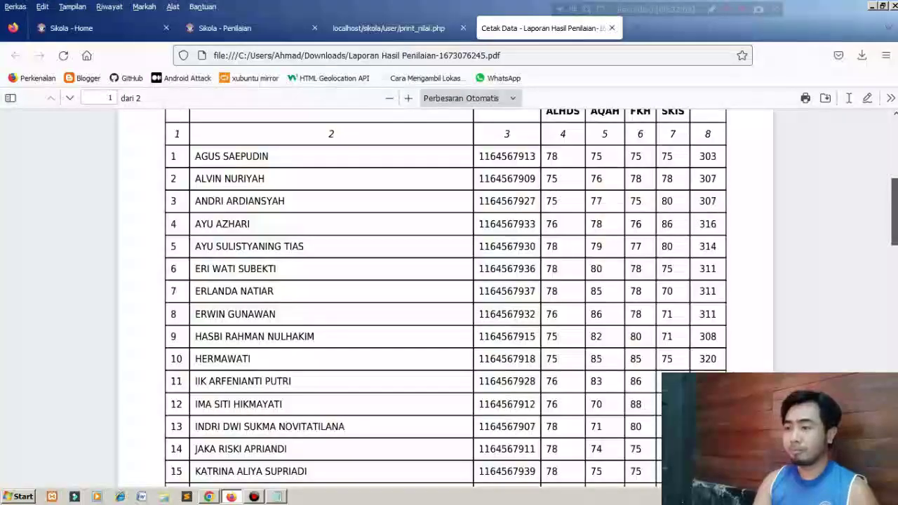
left_click_drag(894, 212, 895, 152)
Close the report PDF and blank tab, then open the Nilai Permapel report in a new tab.
left_click(612, 28)
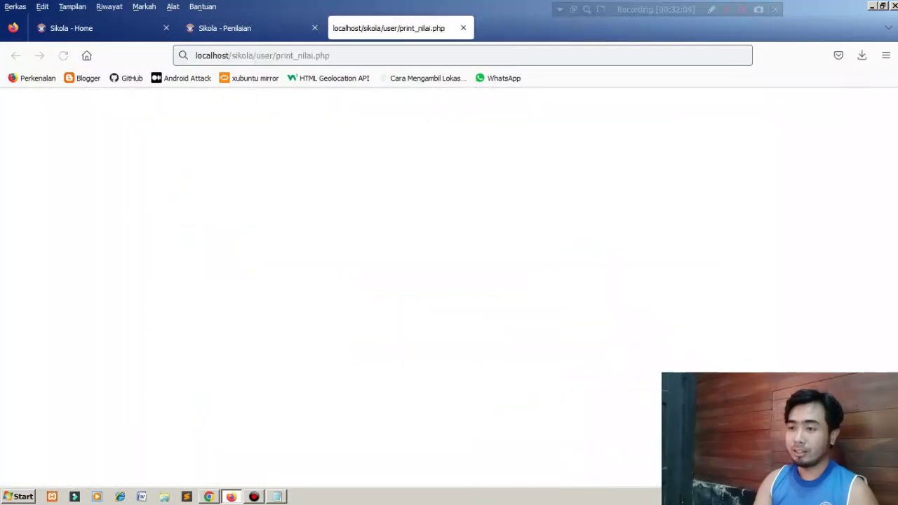
left_click(463, 28)
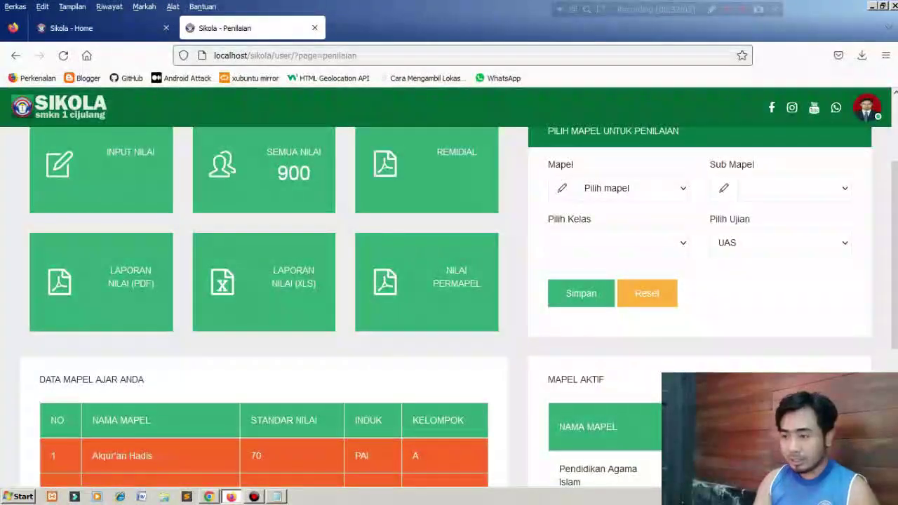
right_click(449, 274)
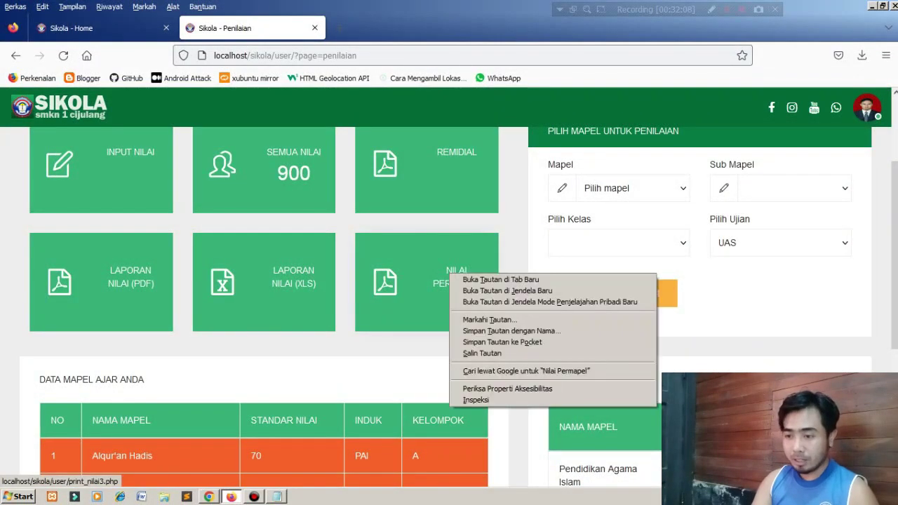
key("Escape")
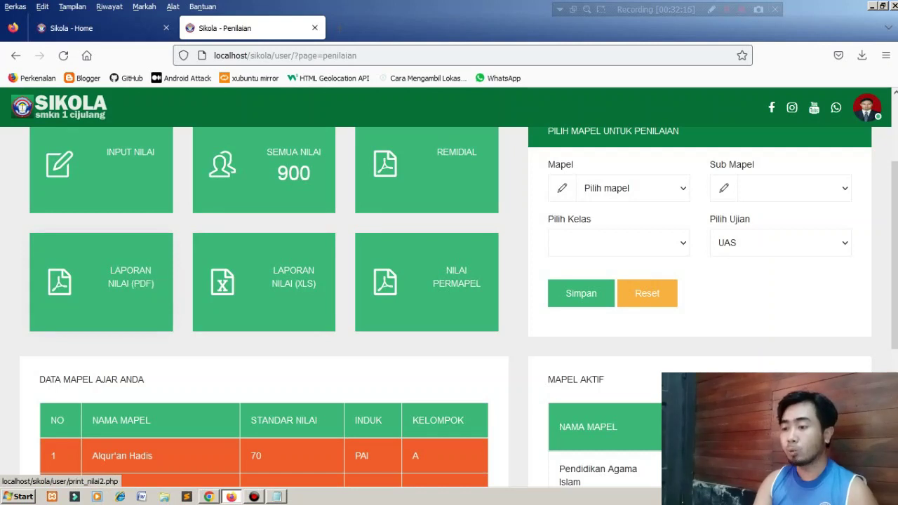
right_click(452, 275)
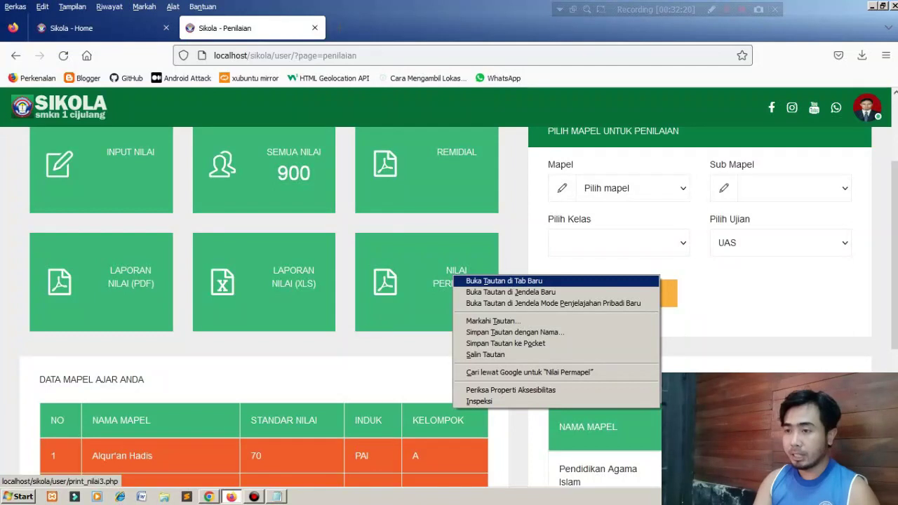
left_click(491, 281)
key("ctrl+Tab")
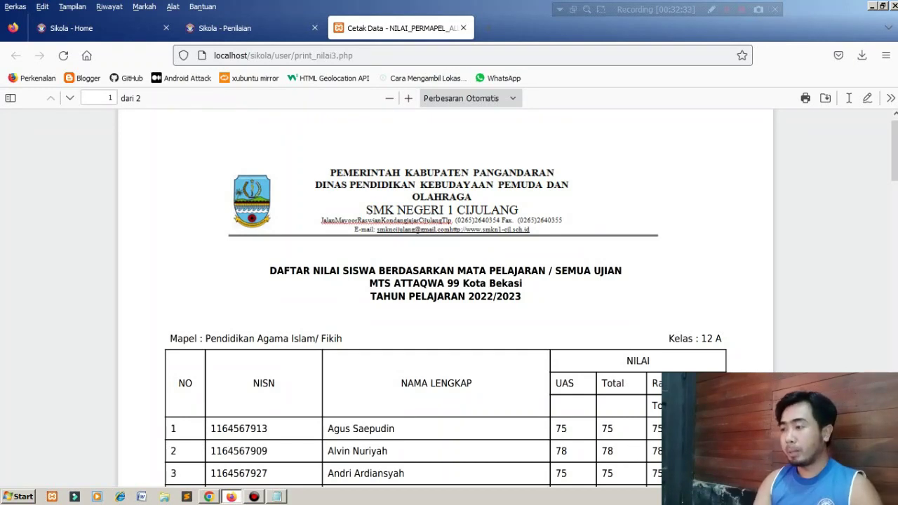
Scroll through the class 12 A Fikih UAS score PDF, highlight the title, then close it.
scroll(445, 298, "down", 4)
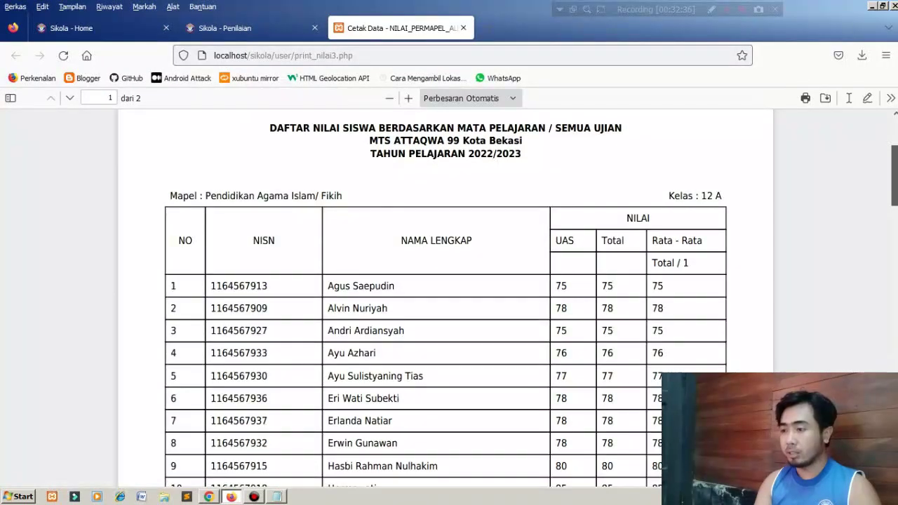
scroll(445, 298, "down", 3)
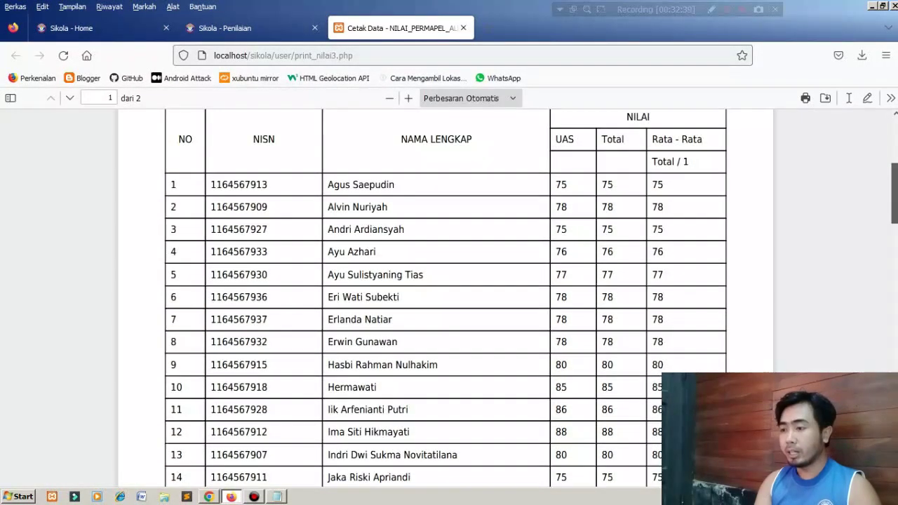
scroll(446, 298, "up", 1)
scroll(446, 298, "up", 1)
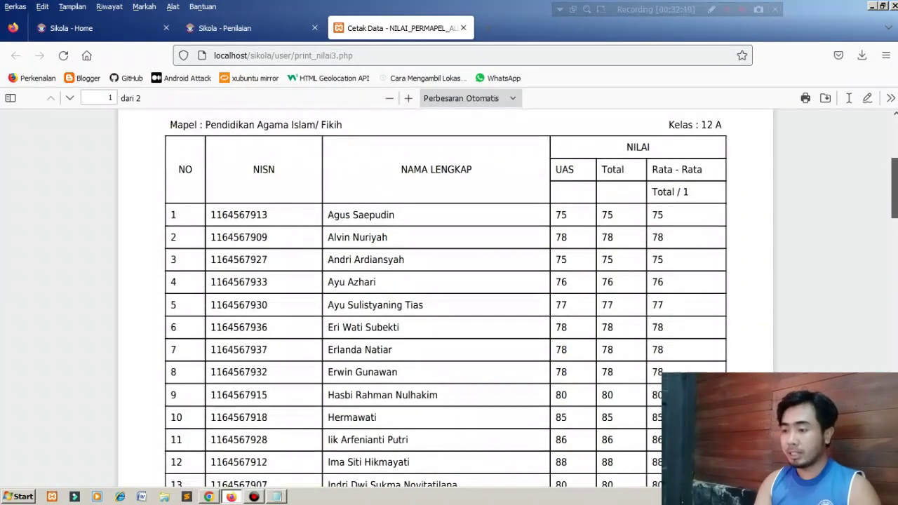
scroll(445, 298, "up", 5)
left_click_drag(269, 206, 567, 319)
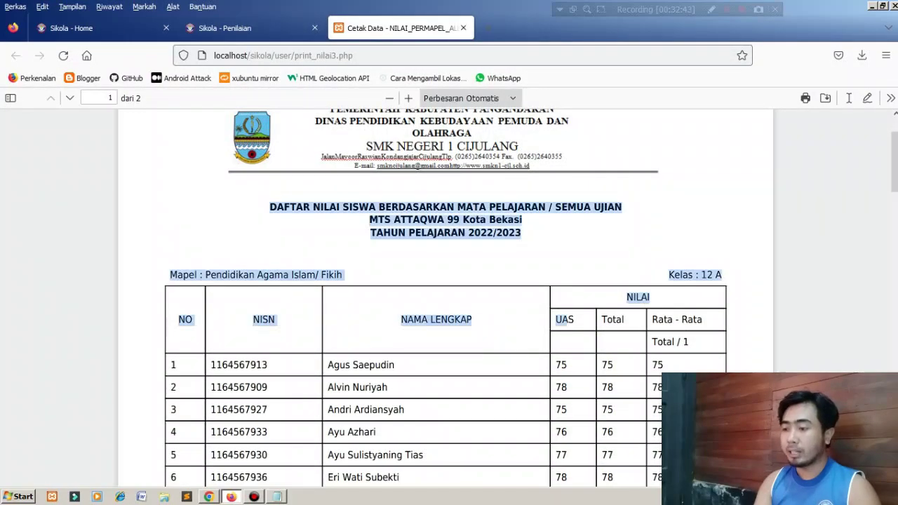
left_click(567, 319)
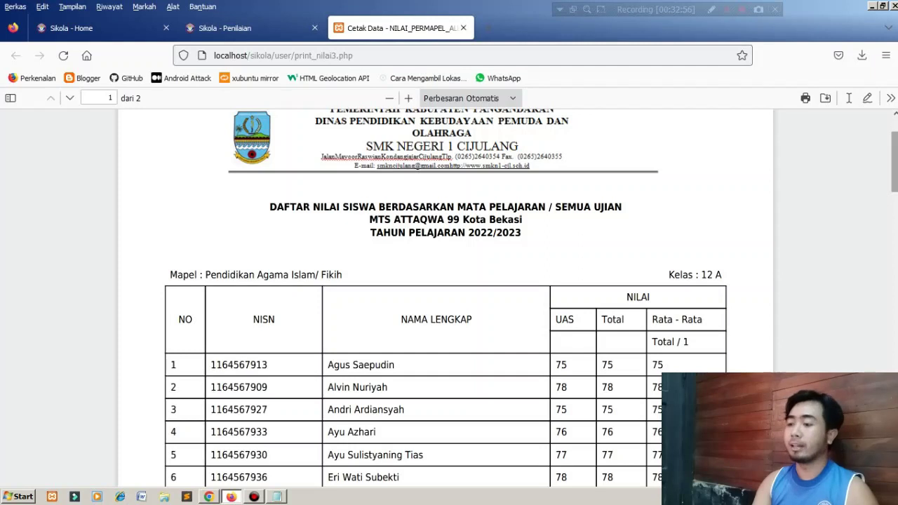
mouse_move(895, 161)
left_mouse_down()
mouse_move(895, 386)
mouse_move(895, 149)
left_mouse_up()
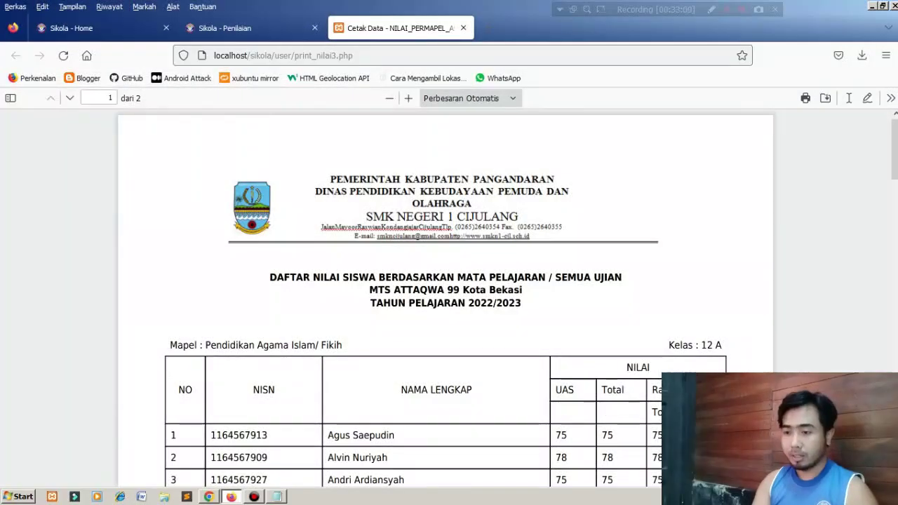
left_click(463, 28)
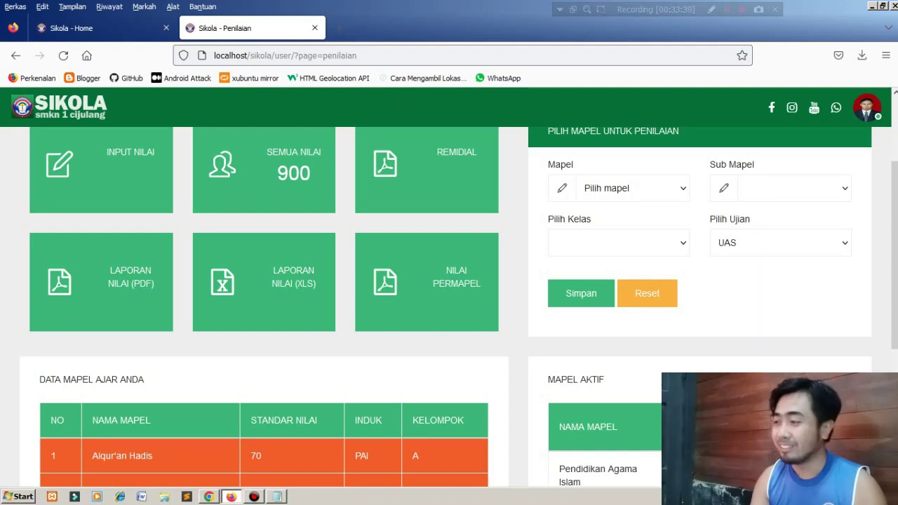
Log the teacher out of SIKOLA, leaving the login page open.
scroll(449, 281, "up", 3)
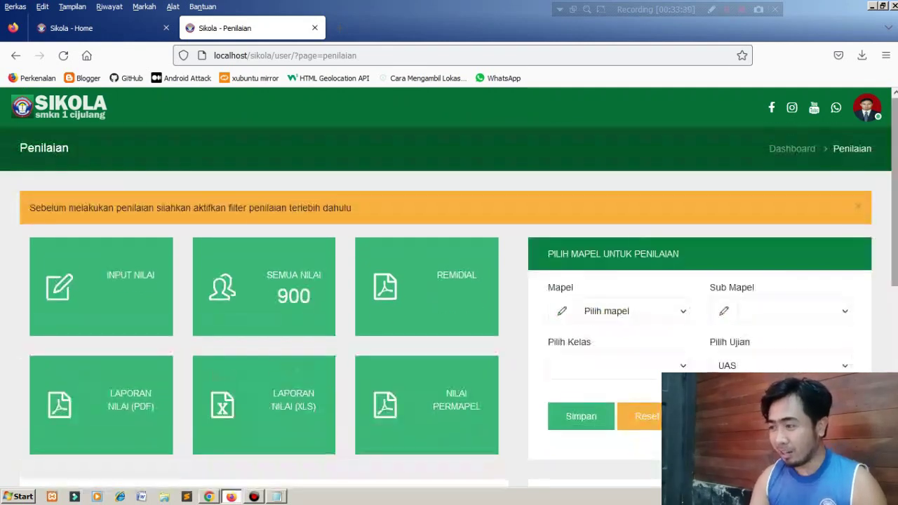
left_click(867, 107)
left_click(808, 199)
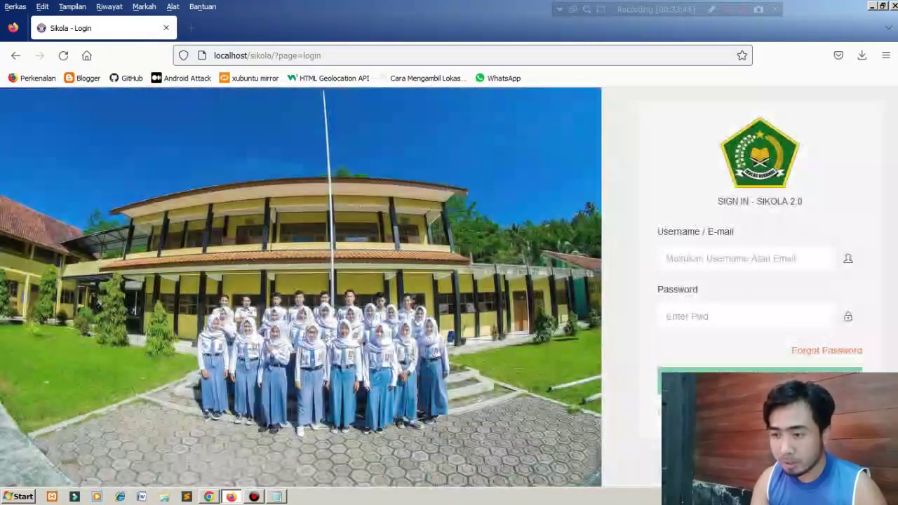
left_click(277, 496)
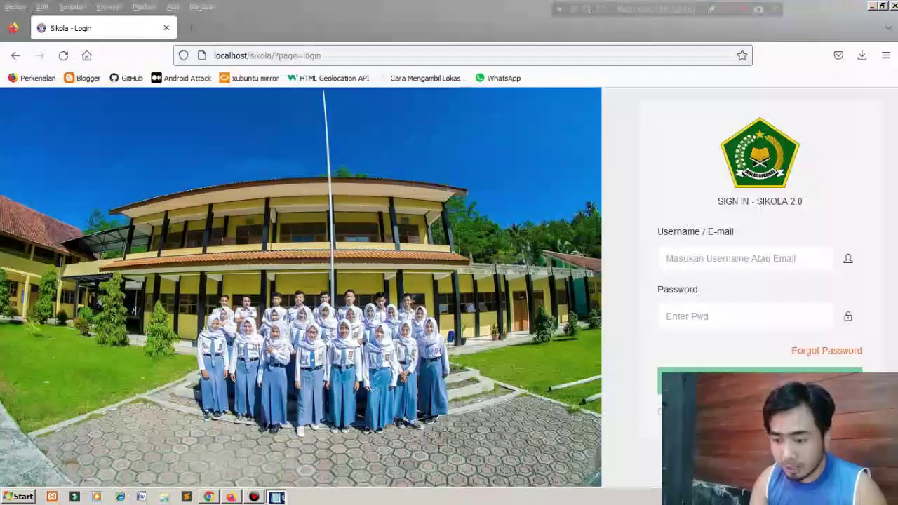
left_click(277, 497)
In the admin session, open the Siswa account list and select the first student's username.
left_click(209, 497)
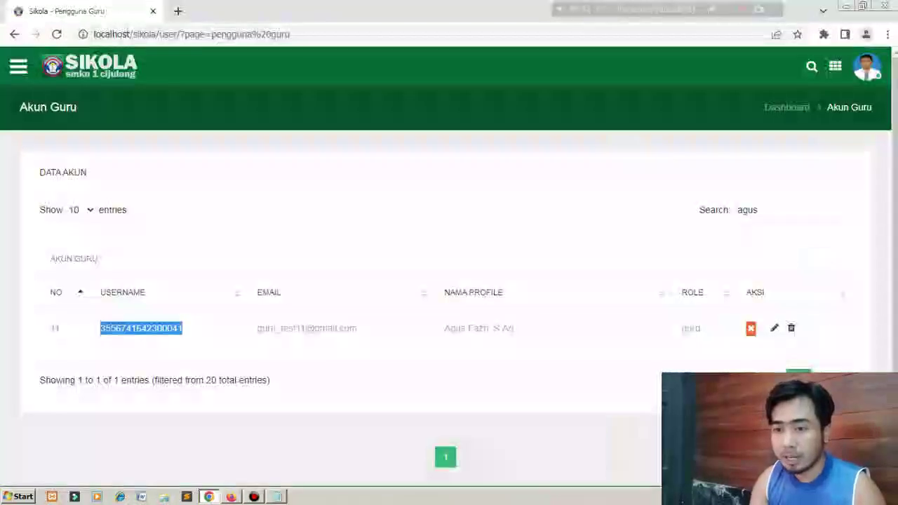
left_click(90, 66)
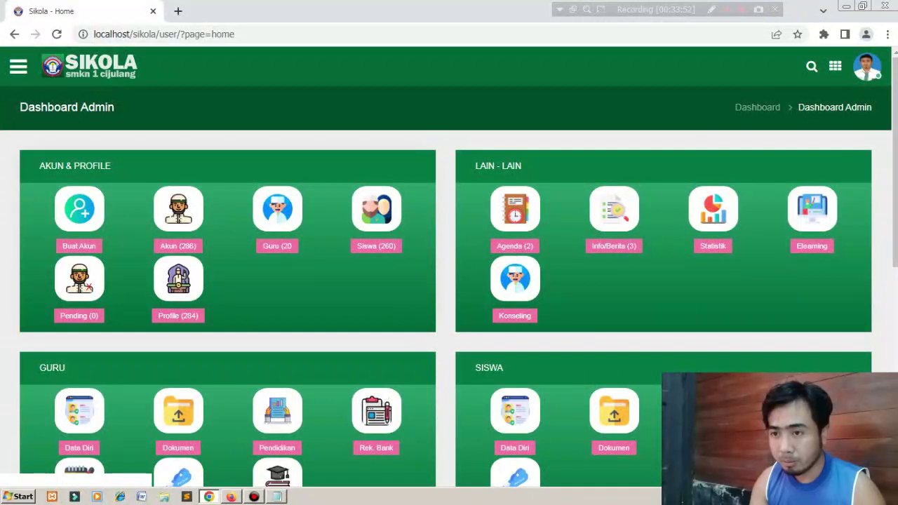
left_click(376, 210)
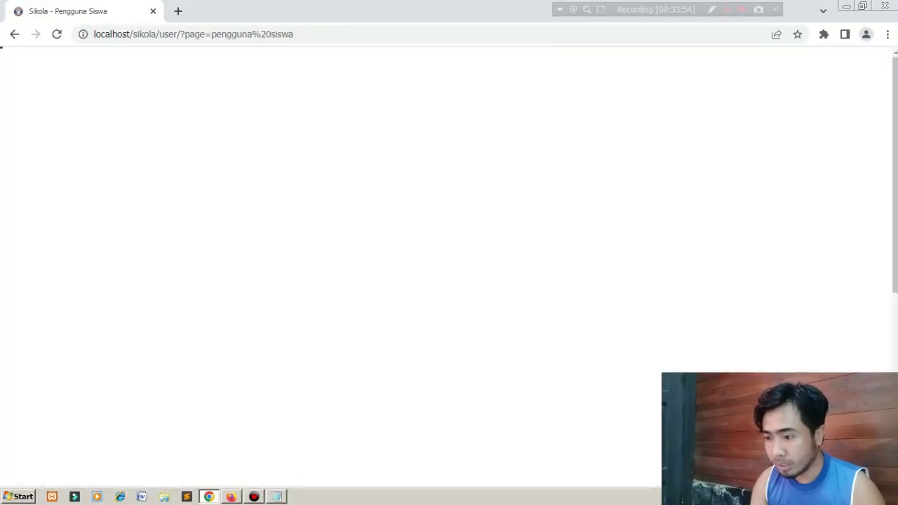
scroll(449, 281, "down", 1)
scroll(449, 280, "down", 1)
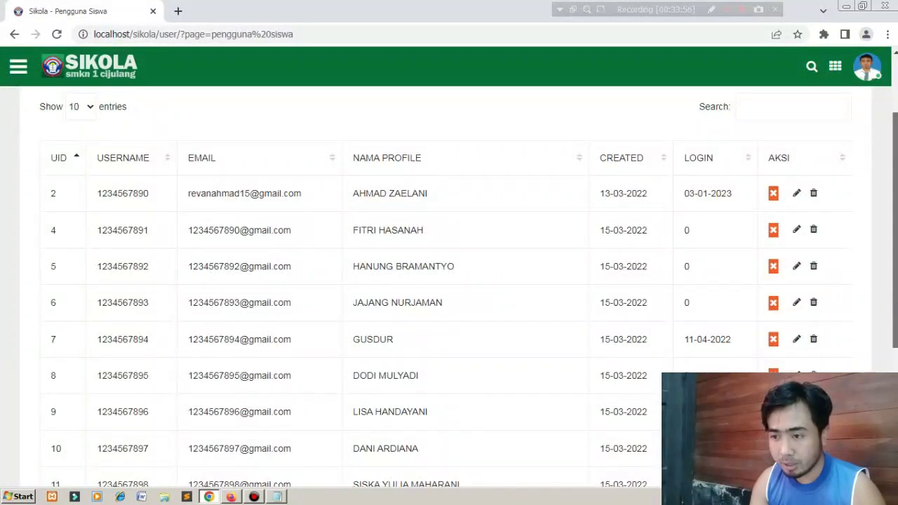
left_click_drag(149, 193, 97, 193)
key("ctrl+c")
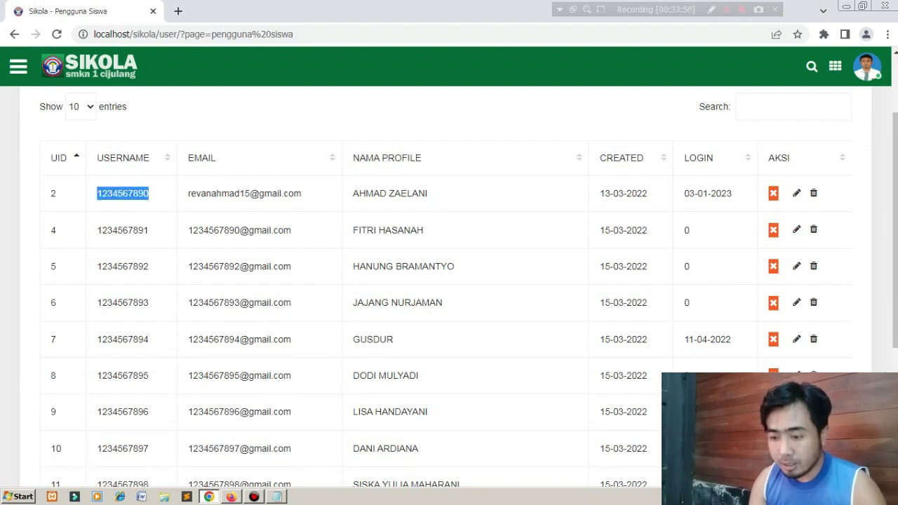
key("alt+Tab")
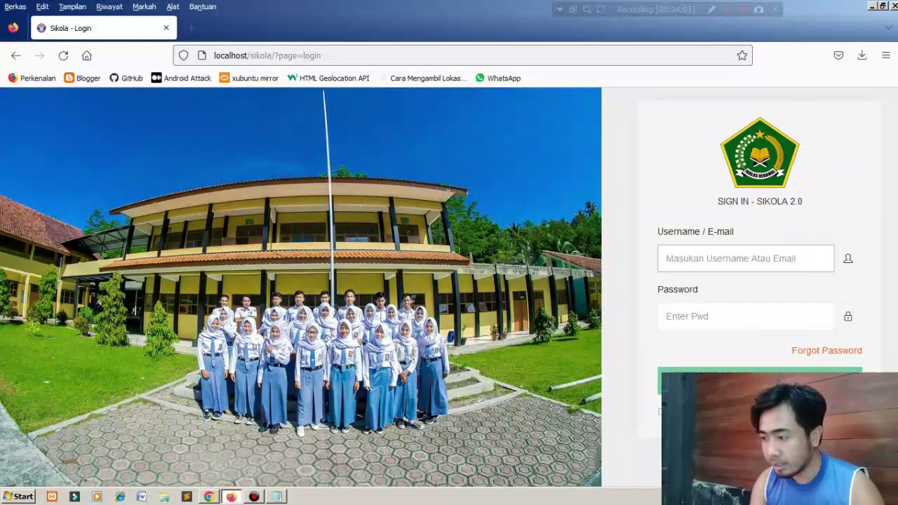
Paste the first student's username, enter the password, and submit the login.
key("ctrl+v")
key("Tab")
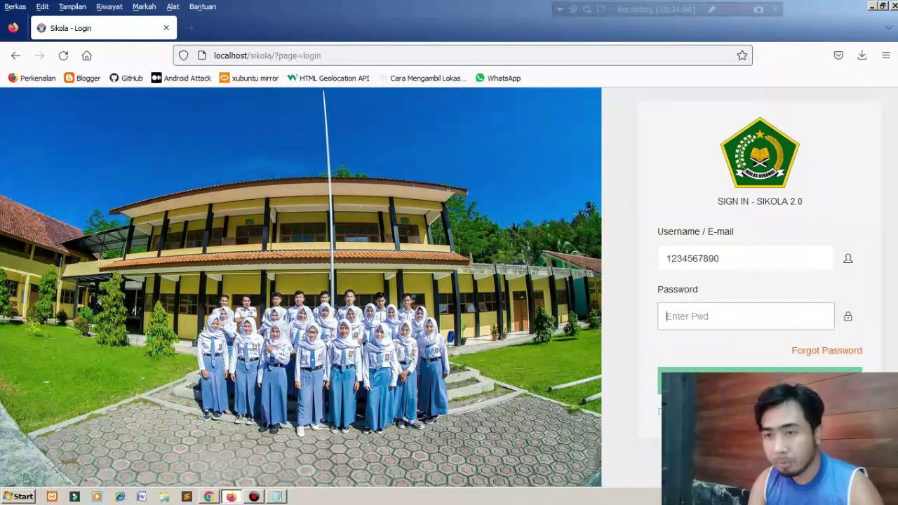
type("••")
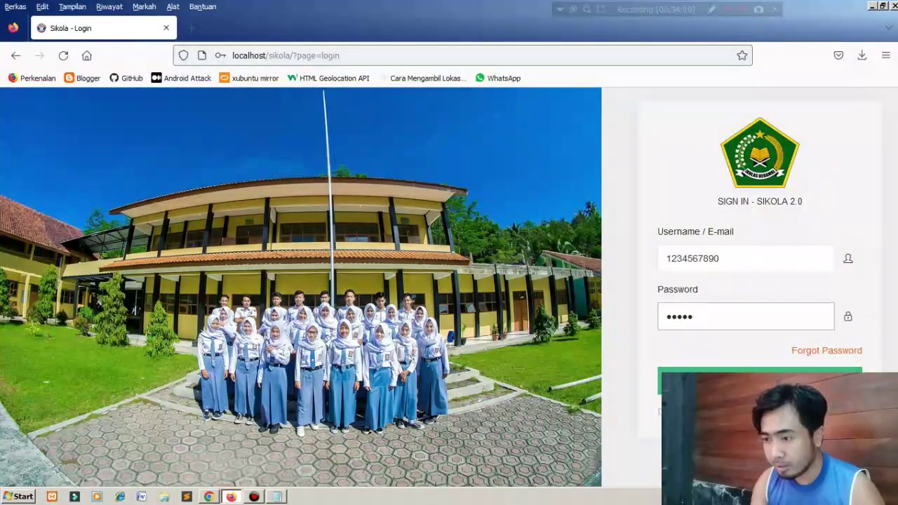
key("Return")
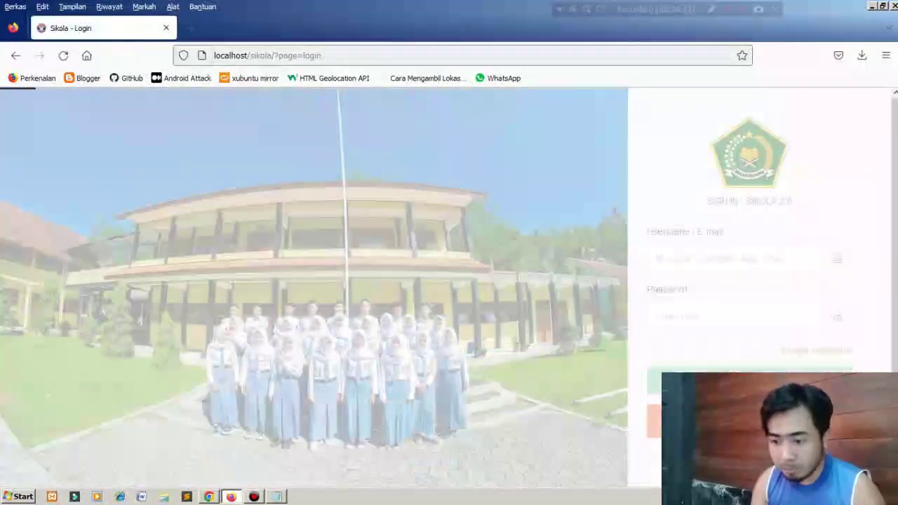
Go to page 4 of the student accounts and select another student's account number.
key("alt+Tab")
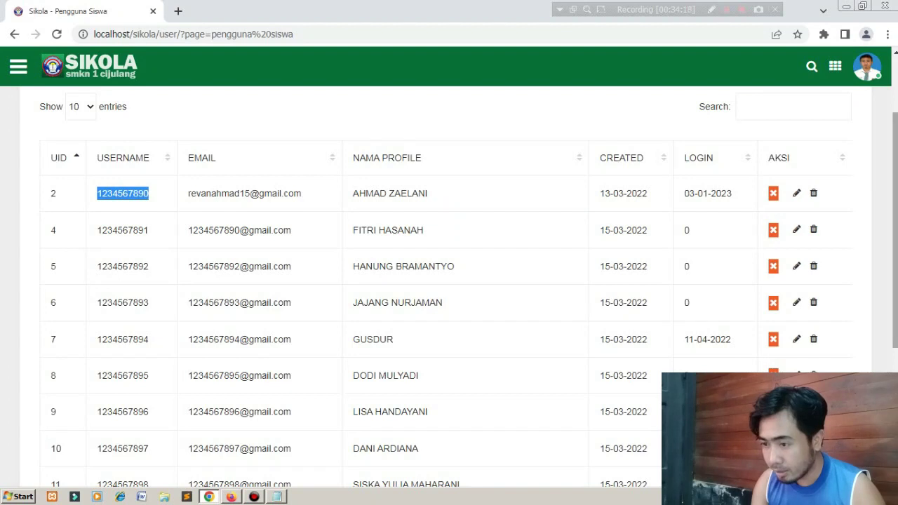
left_click_drag(895, 231, 895, 355)
left_click(773, 339)
left_click_drag(149, 286, 102, 286)
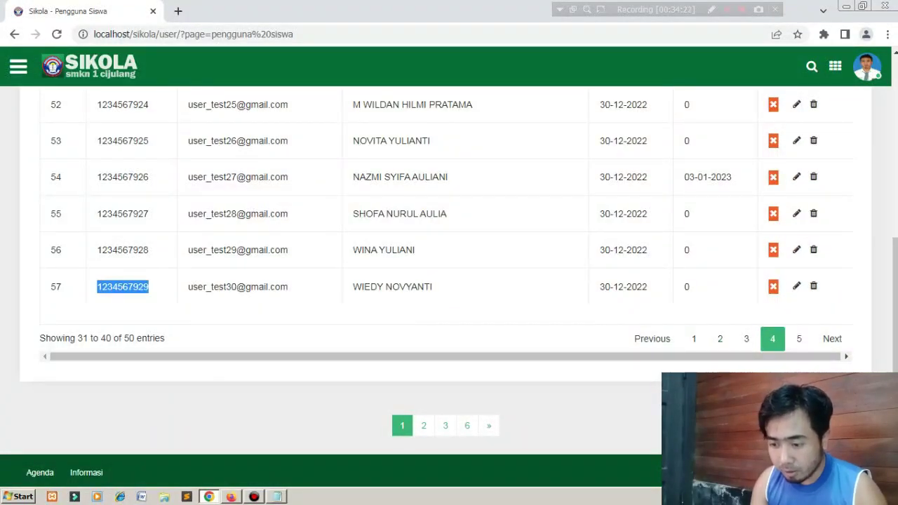
Sign in with that student number and password, declining to save the login.
key("alt+Tab")
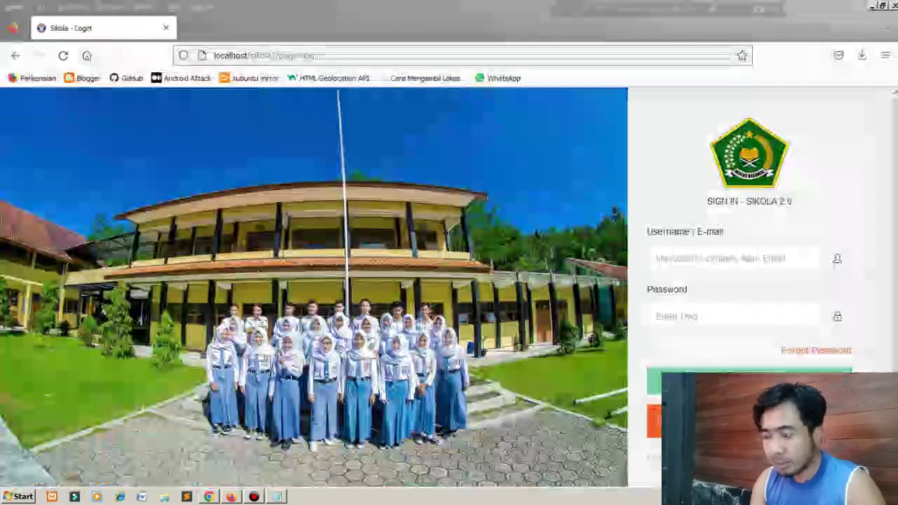
key("alt")
key("ctrl+v")
left_click(734, 316)
type("••")
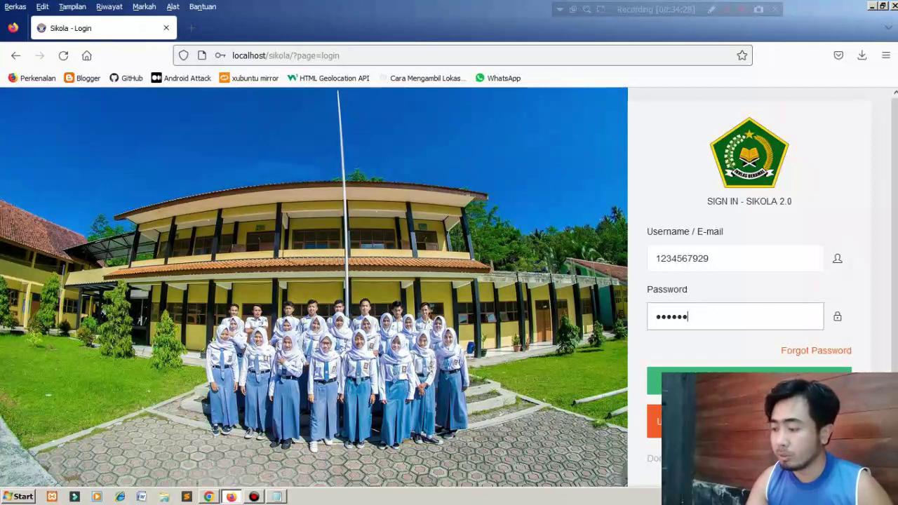
key("Return")
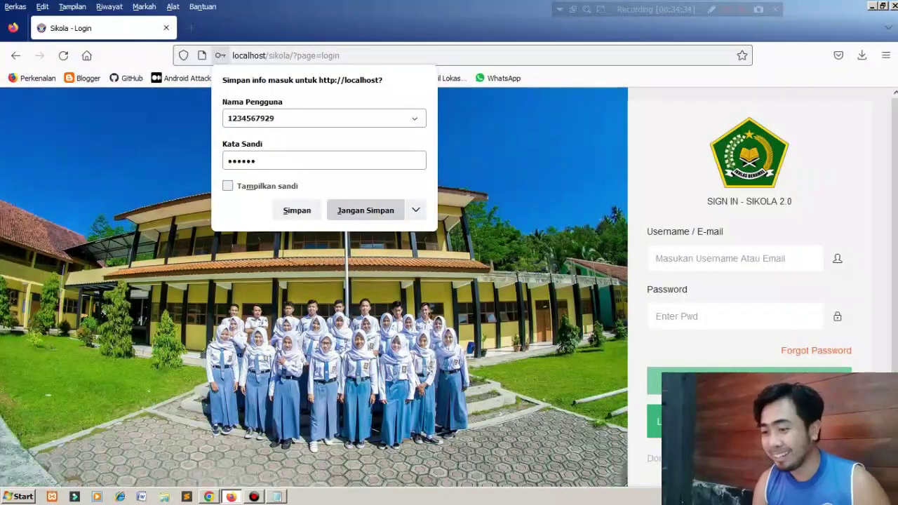
left_click(365, 209)
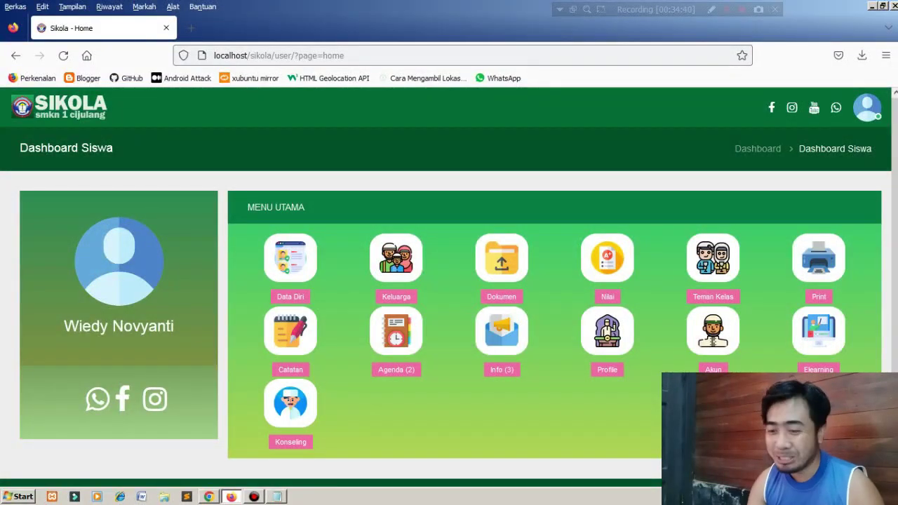
Preview Data Diri in a new tab, close it, then open the Nilai page showing the 2023-01-03 to 2023-01-06 notice.
scroll(449, 291, "down", 2)
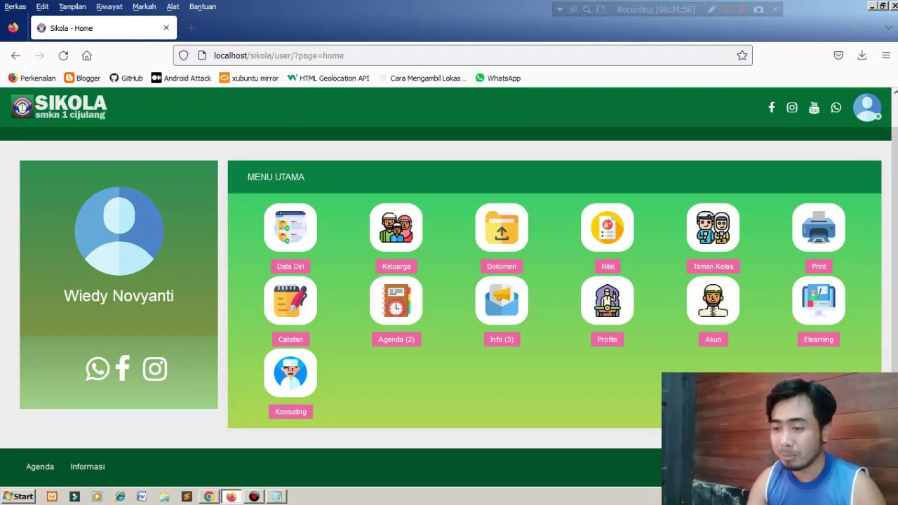
right_click(297, 222)
left_click(330, 229)
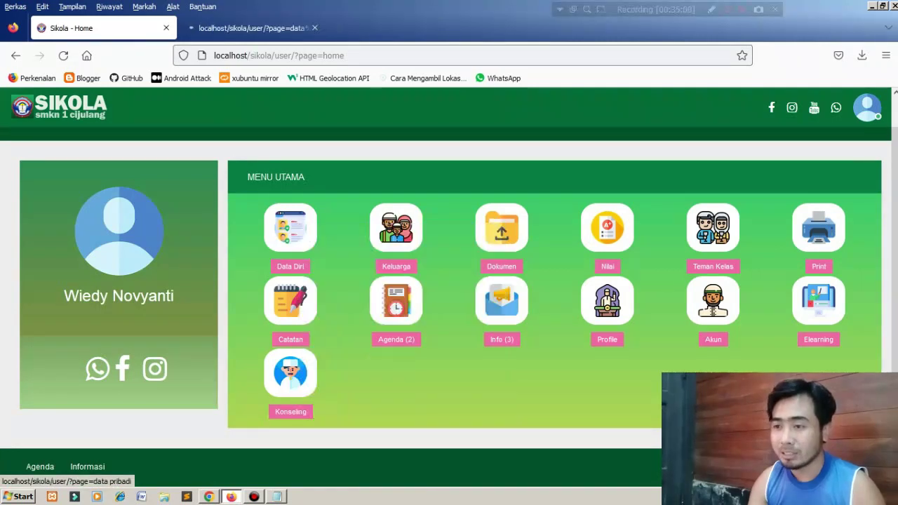
left_click(253, 28)
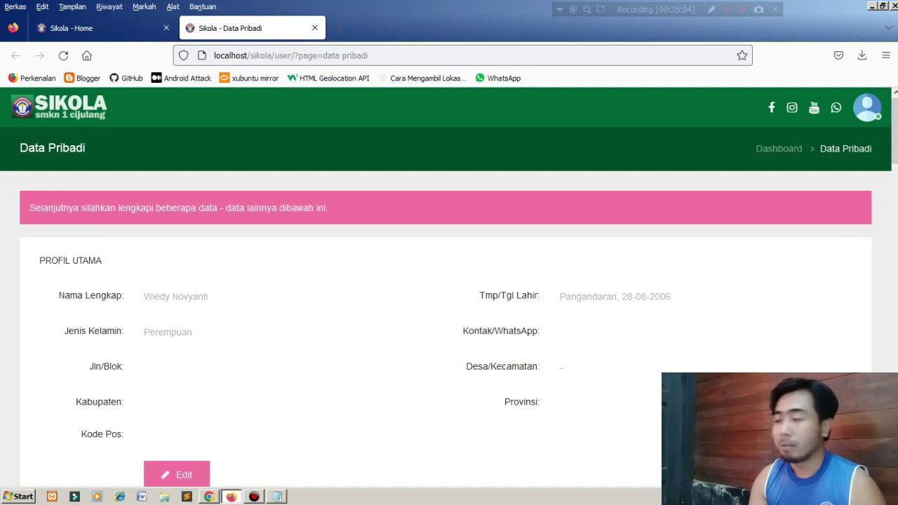
left_click(314, 28)
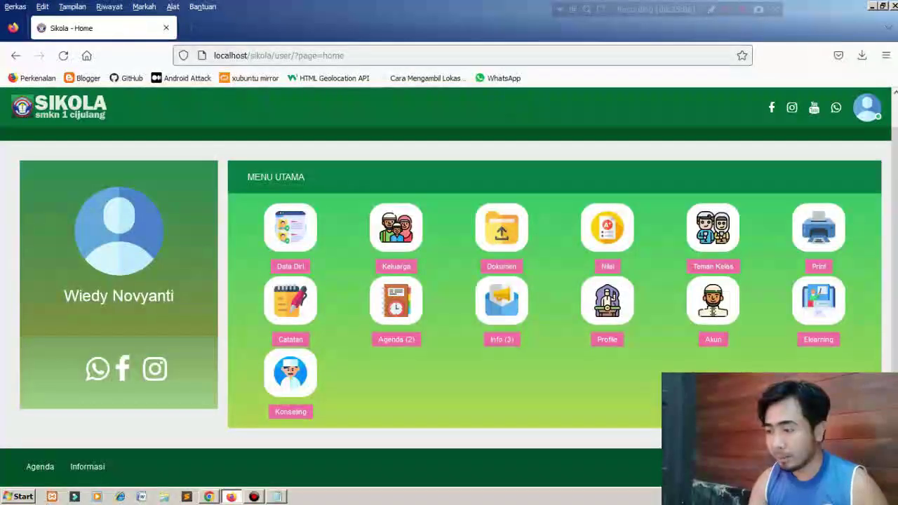
left_click(607, 228)
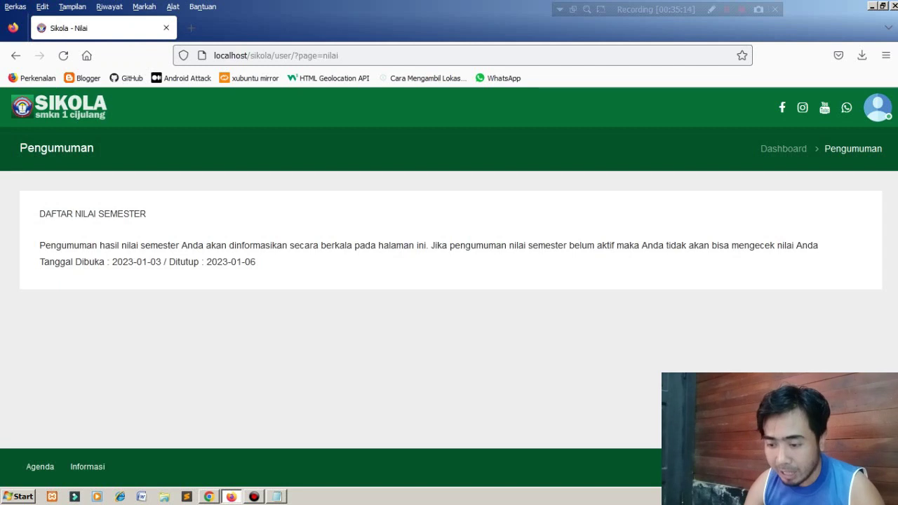
In the admin window, go to the Pengaturan > Nilai grade announcement settings.
left_click(209, 497)
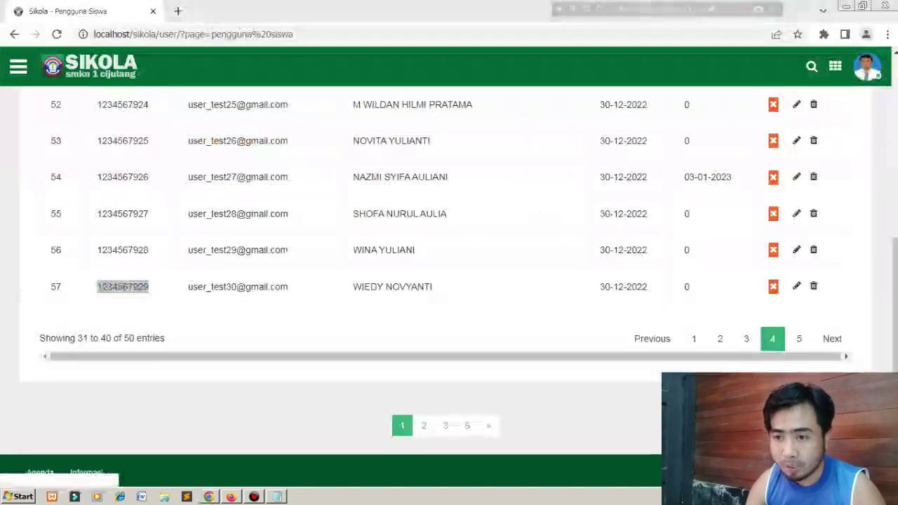
left_click(18, 67)
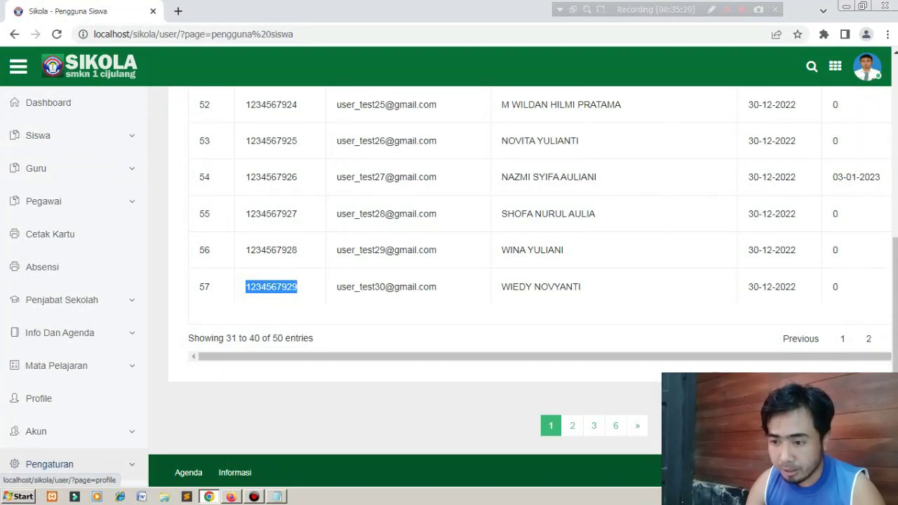
left_click(49, 464)
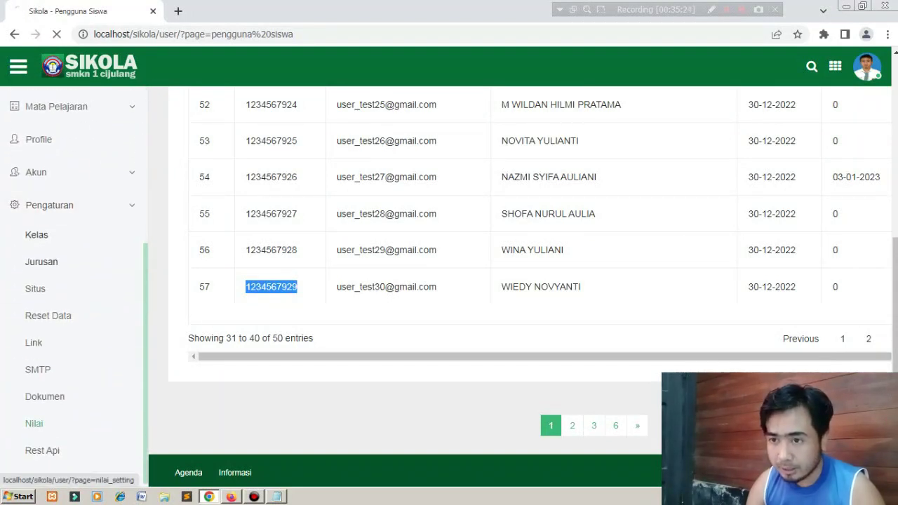
left_click(34, 422)
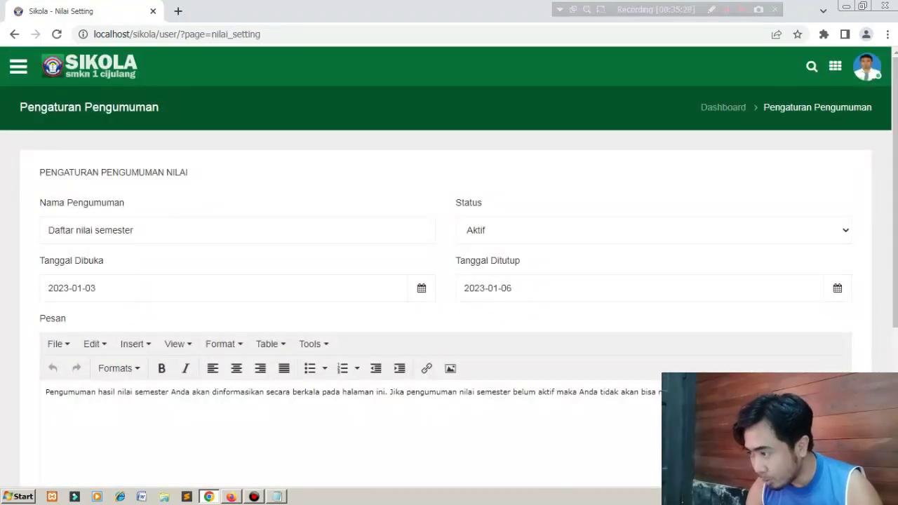
scroll(449, 280, "down", 3)
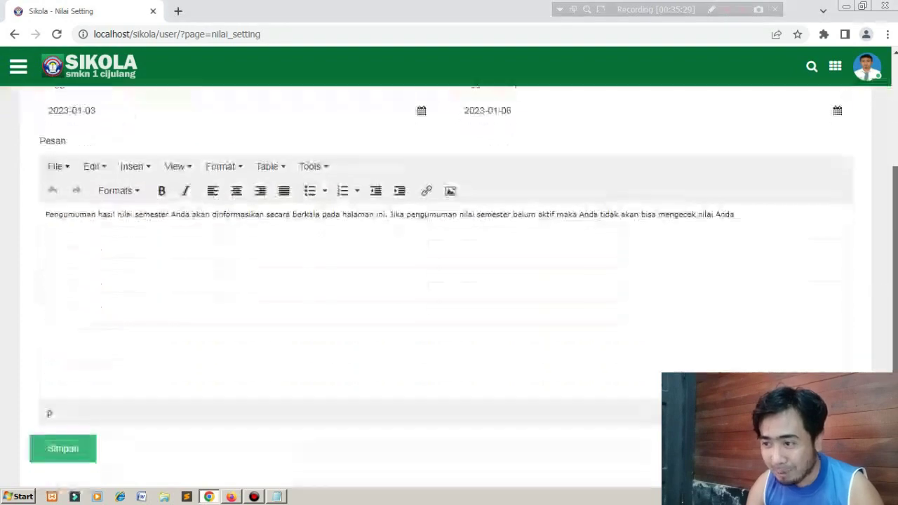
scroll(449, 280, "up", 1)
Set the announcement to open 2023-01-07 and close 2023-01-26, then save with Simpan.
left_click(422, 184)
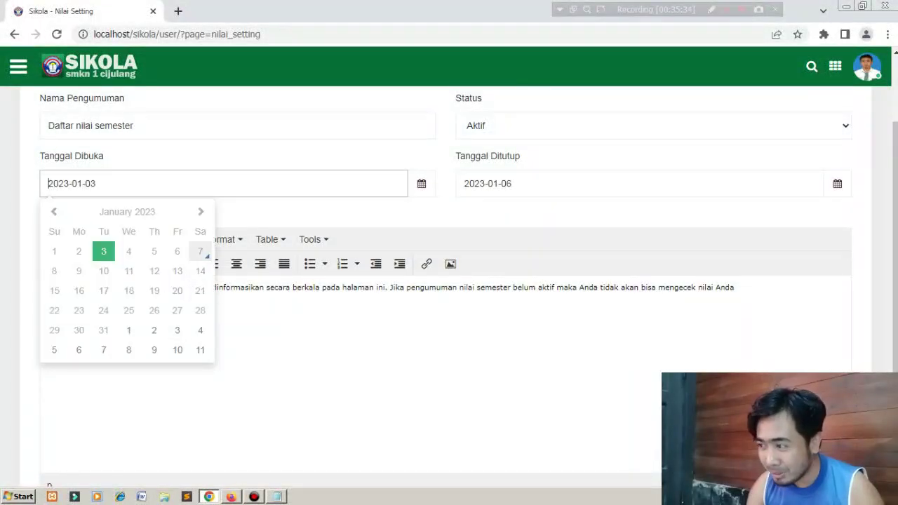
left_click(200, 251)
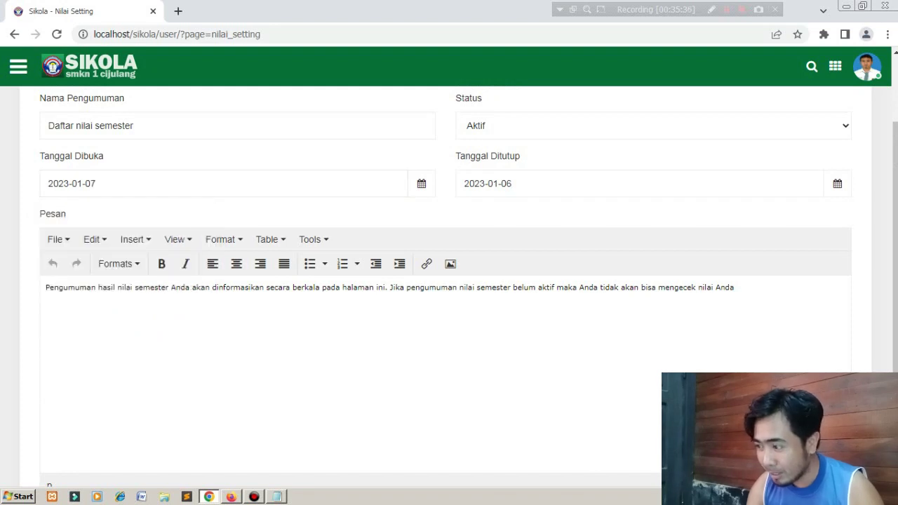
left_click(837, 183)
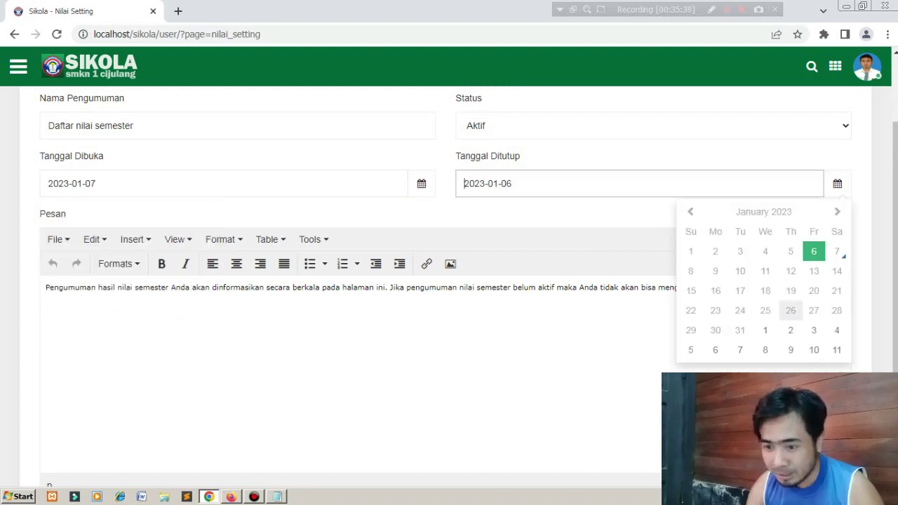
left_click(790, 310)
left_click_drag(894, 302, 894, 387)
left_click(64, 385)
Reload the student's Nilai page to show the I/Genap 2022/2023 Daftar Nilai list and view page 2.
key("alt+Tab")
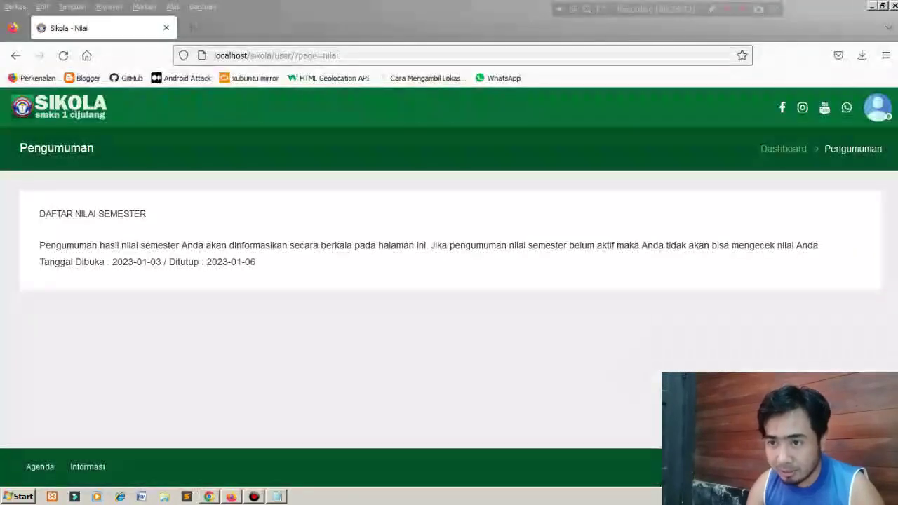
left_click(63, 55)
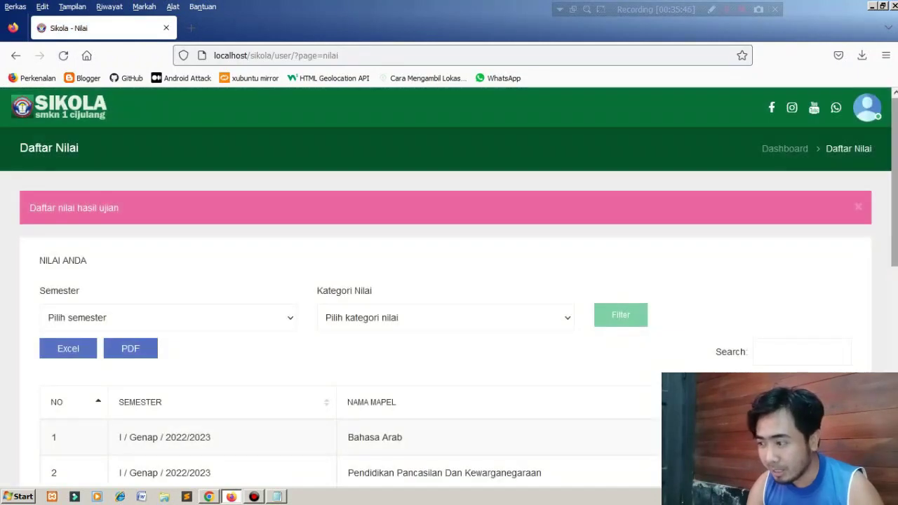
scroll(449, 302, "down", 6)
scroll(449, 301, "up", 3)
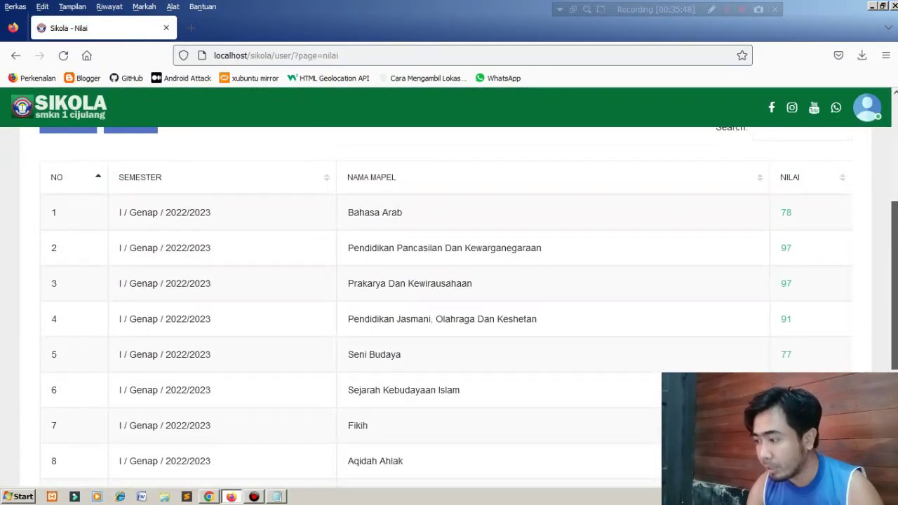
scroll(449, 302, "down", 3)
left_click(800, 334)
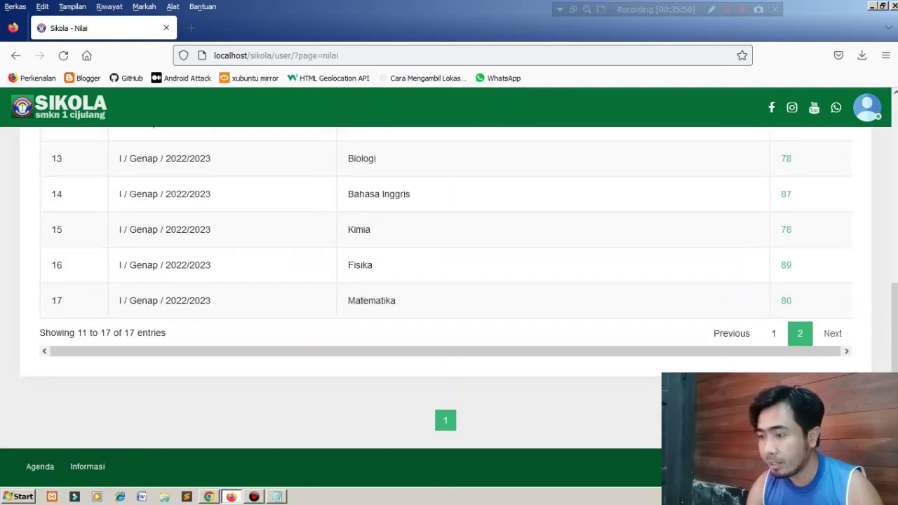
scroll(449, 302, "up", 3)
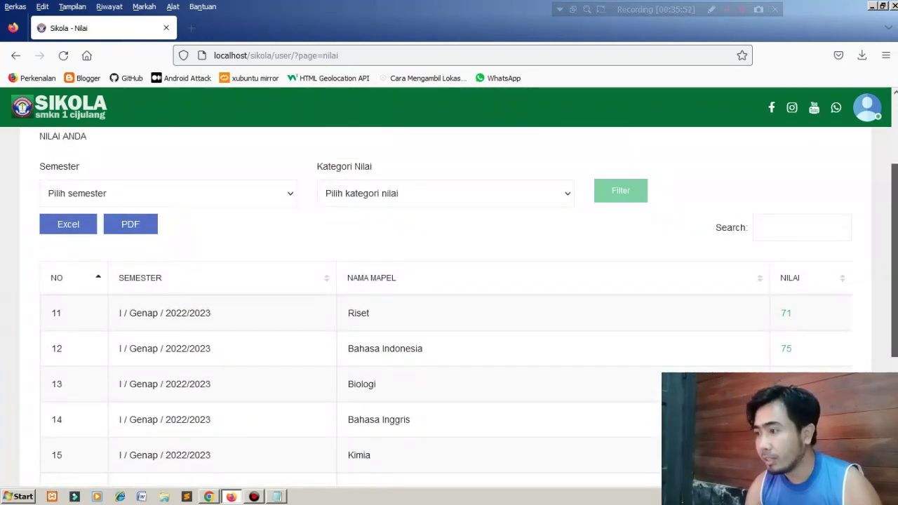
scroll(449, 302, "up", 2)
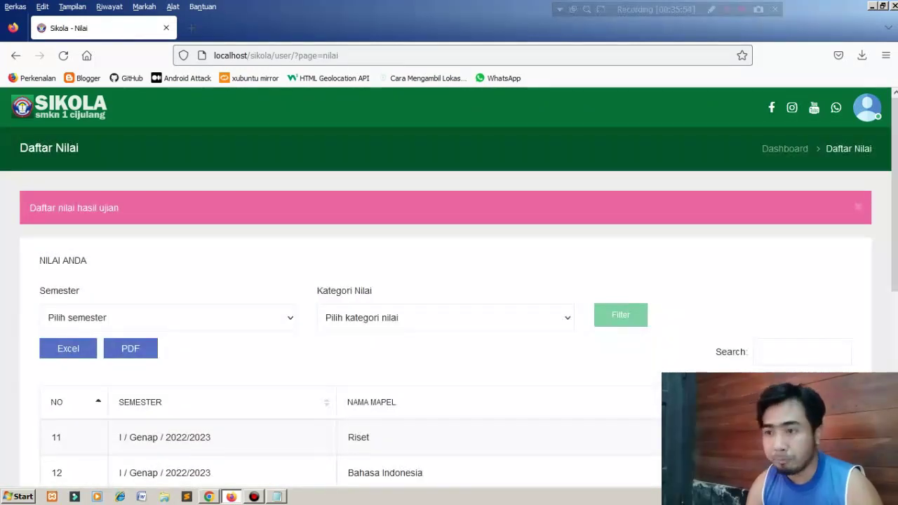